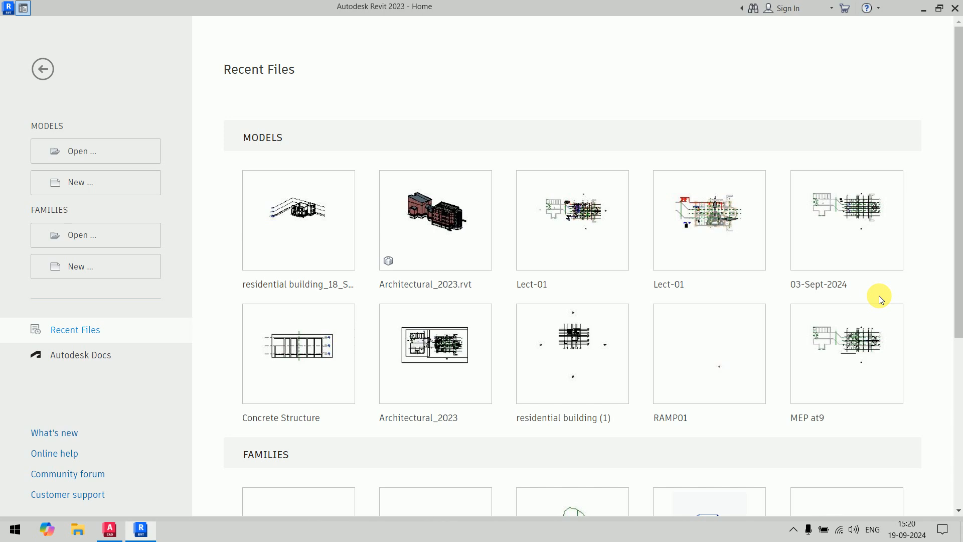
# Step: Create a new family from the Metric Generic Model template, browsing the templates as large thumbnails
pyautogui.moveTo(885, 295)
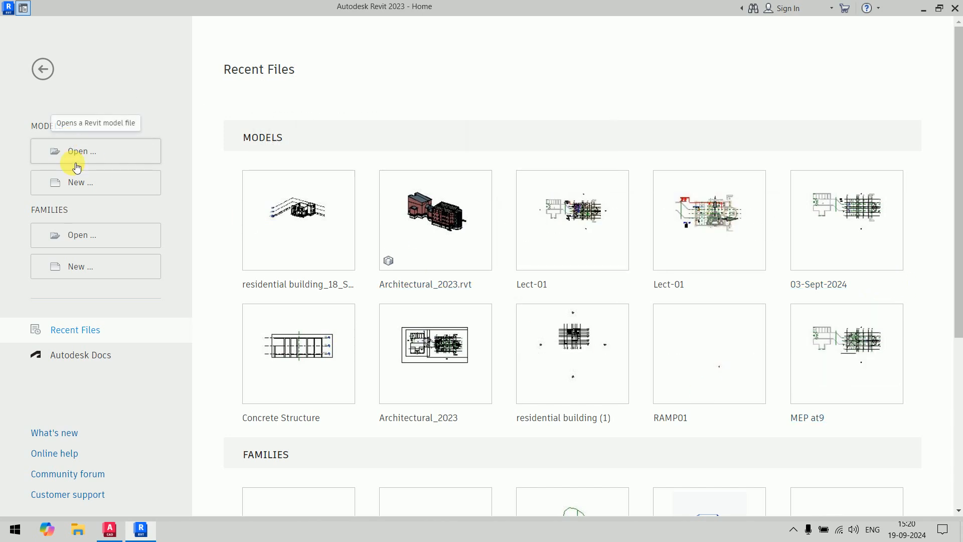
pyautogui.click(100, 270)
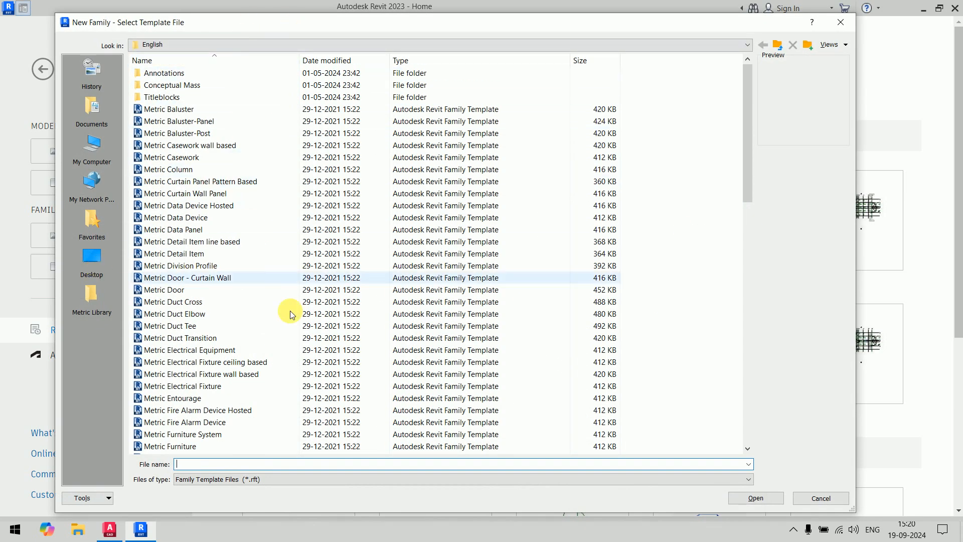
pyautogui.rightClick(671, 216)
pyautogui.moveTo(701, 219)
pyautogui.click(826, 237)
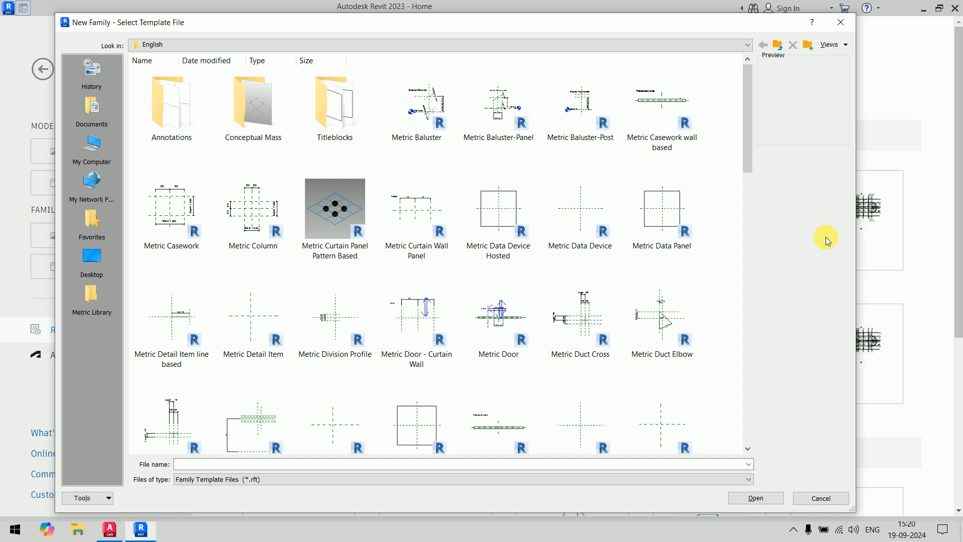
pyautogui.click(750, 110)
pyautogui.moveTo(750, 110); pyautogui.dragTo(749, 182)
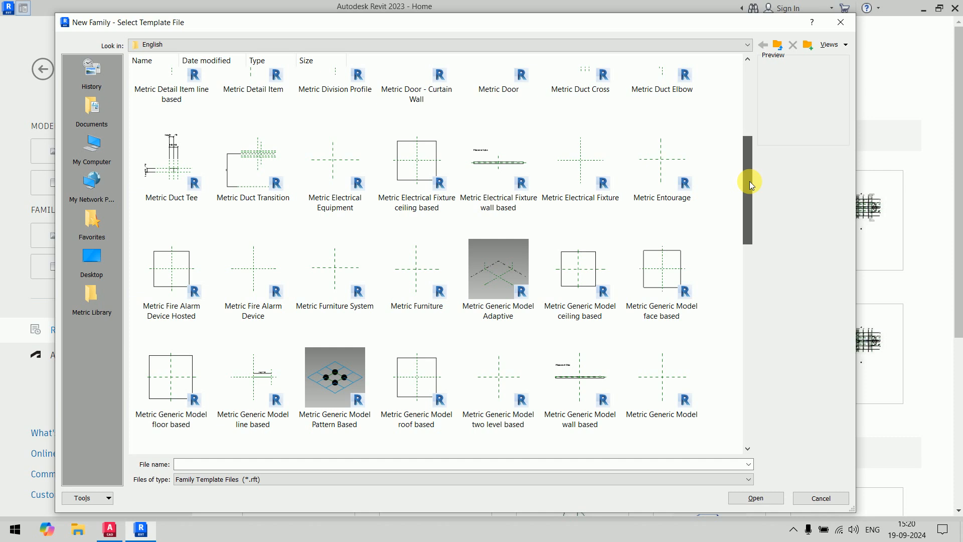
pyautogui.moveTo(749, 182); pyautogui.dragTo(754, 220)
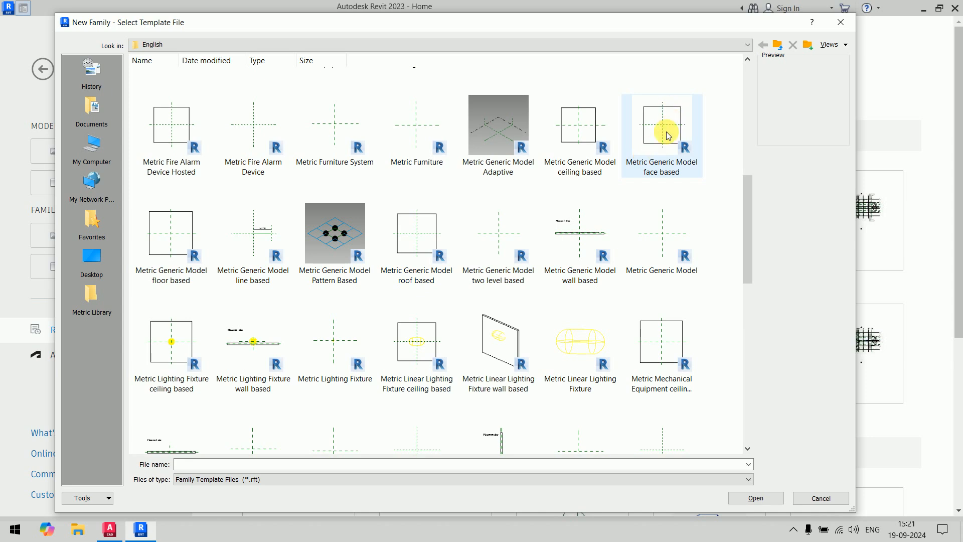
pyautogui.click(680, 233)
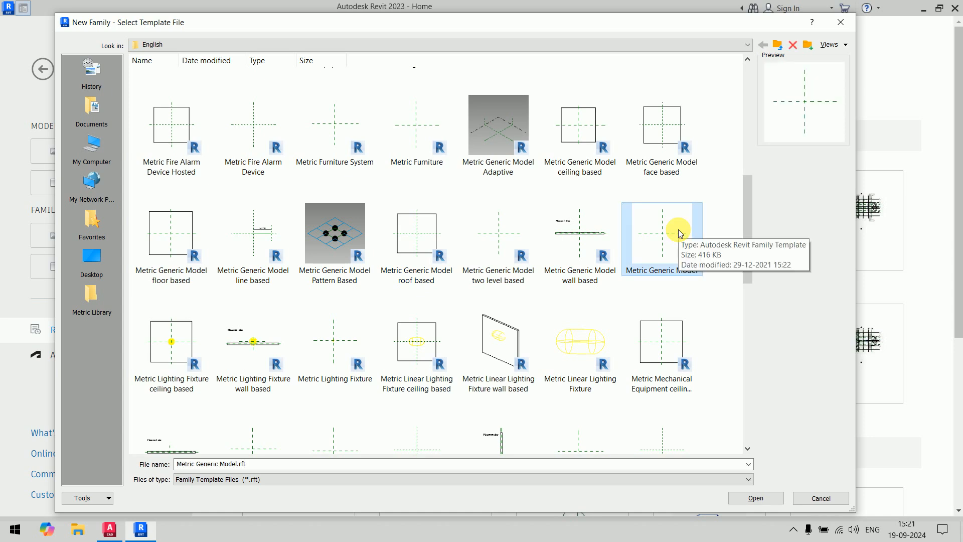
pyautogui.click(757, 497)
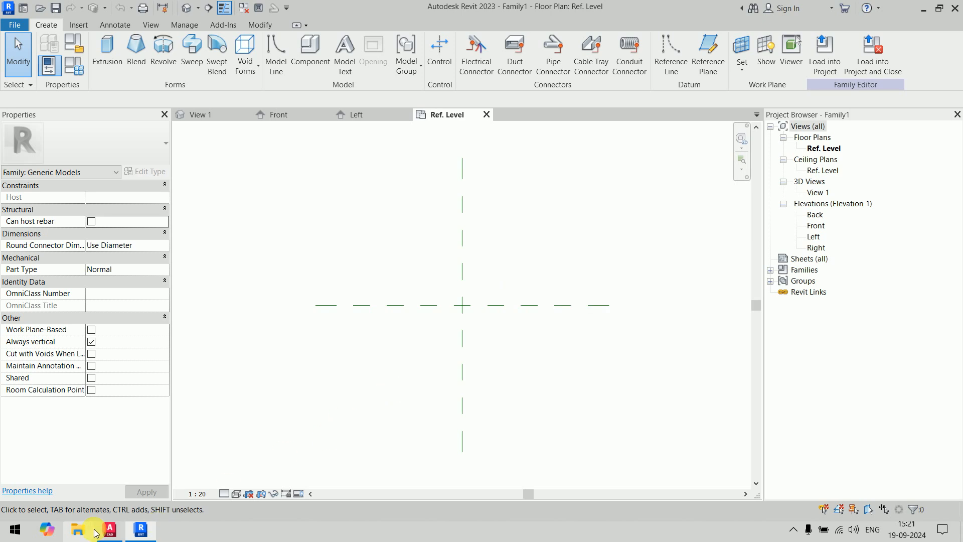
# Step: Switch to Chrome and search Google for "tv panel"
pyautogui.click(6, 532)
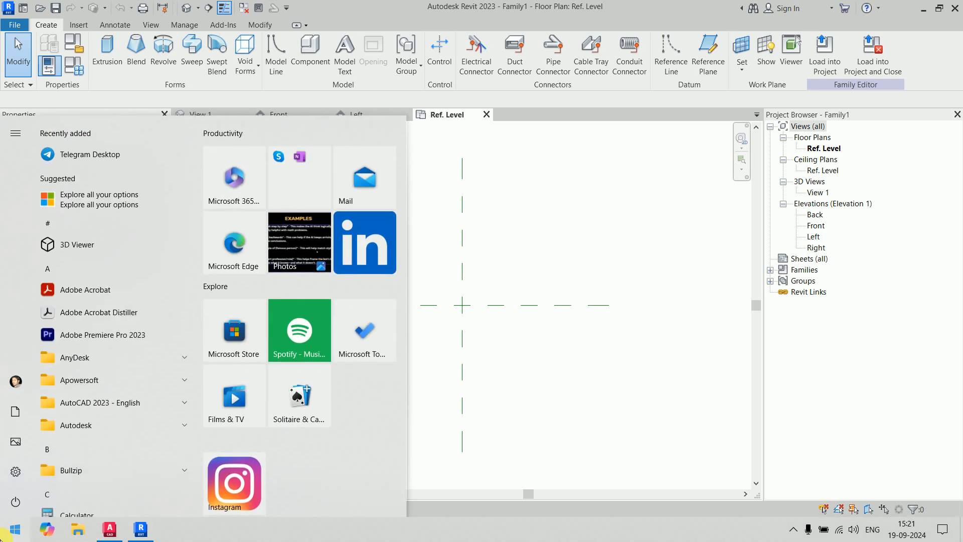
pyautogui.write('ch')
pyautogui.press('Return')
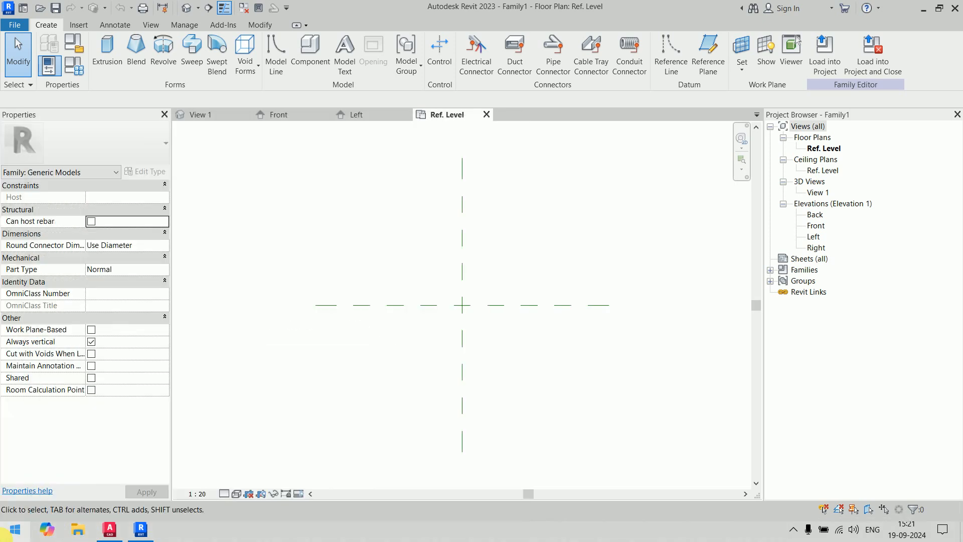
pyautogui.click(536, 249)
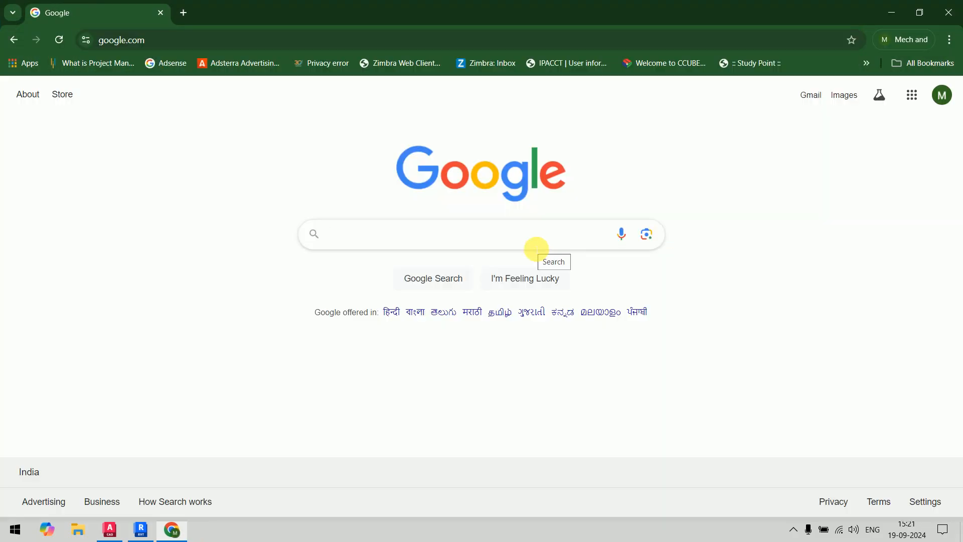
pyautogui.write('tv panel')
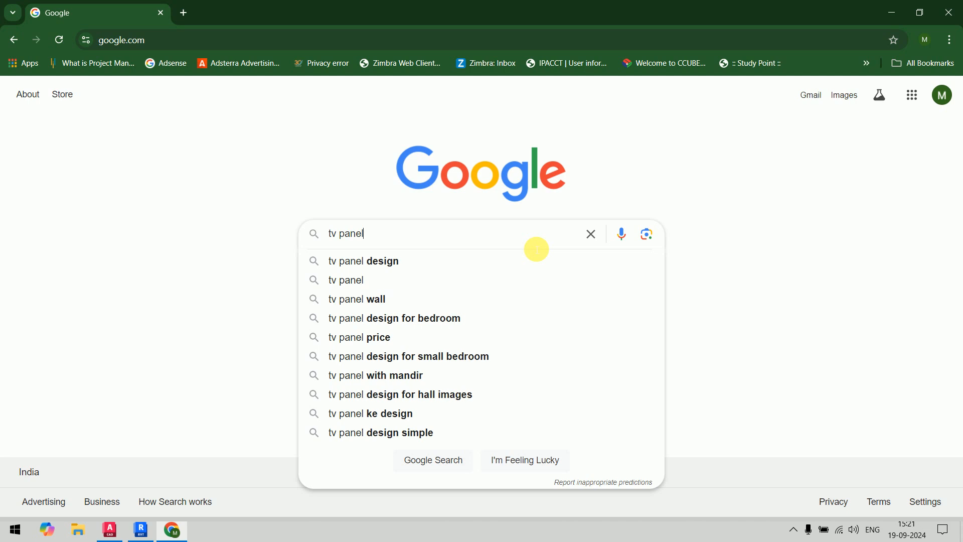
pyautogui.press('Return')
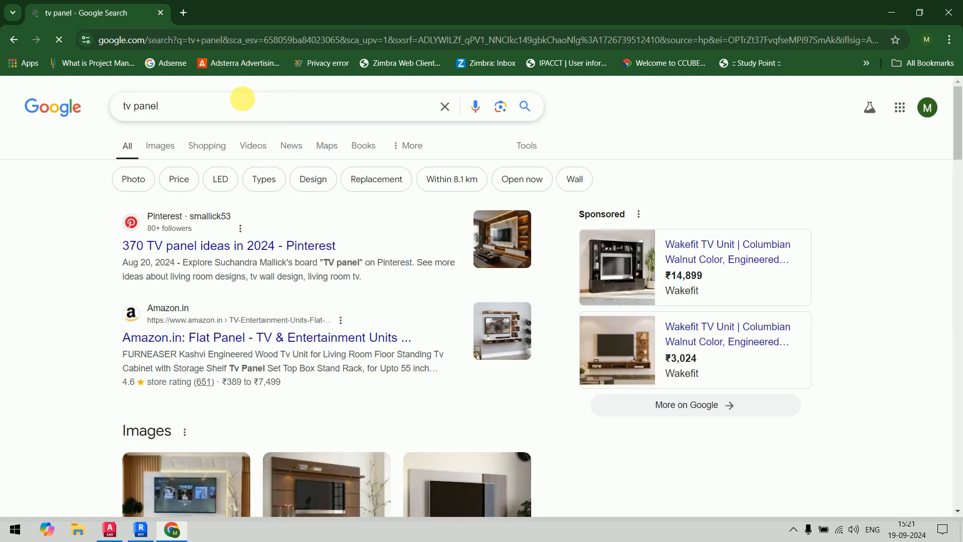
# Step: Show the image results for the TV panel search and filter them to Large size
pyautogui.click(239, 106)
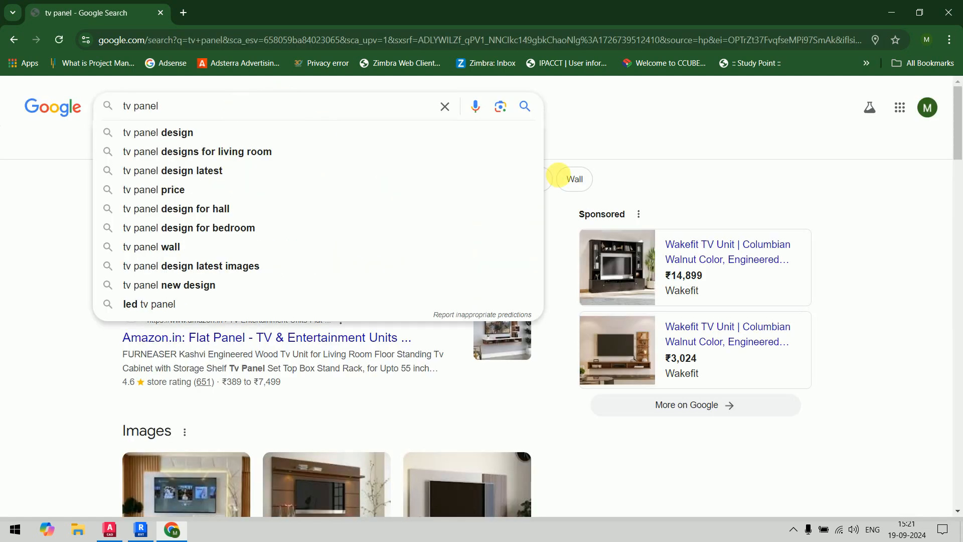
pyautogui.click(752, 153)
pyautogui.click(160, 146)
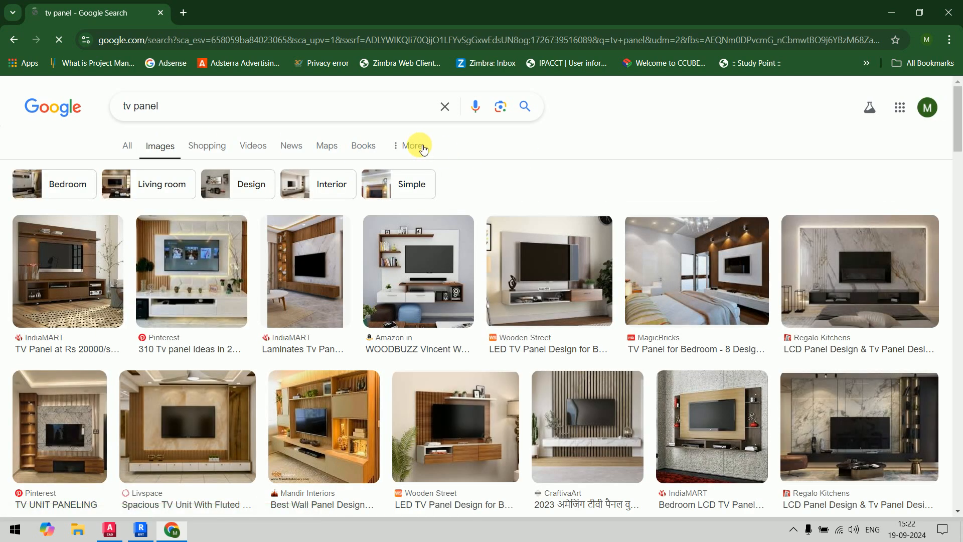
pyautogui.click(424, 149)
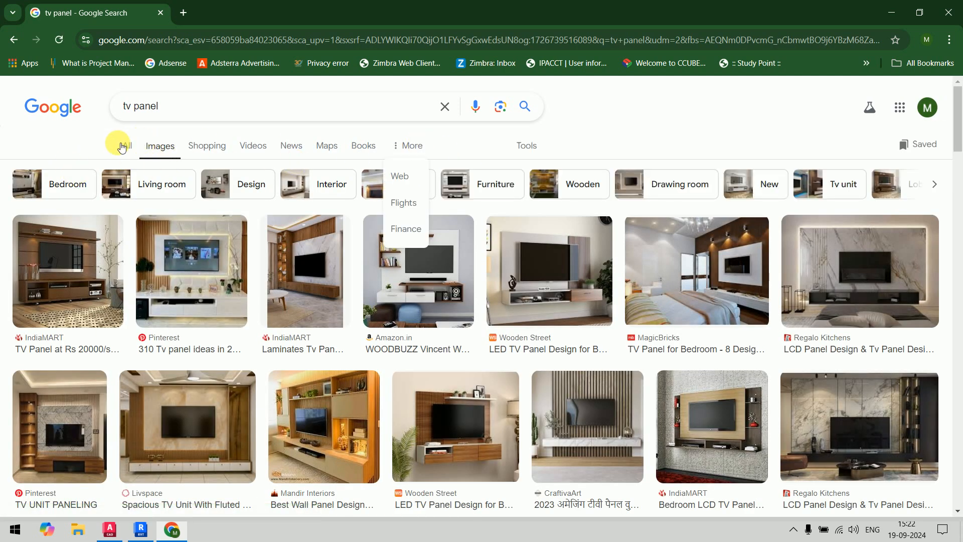
pyautogui.click(527, 145)
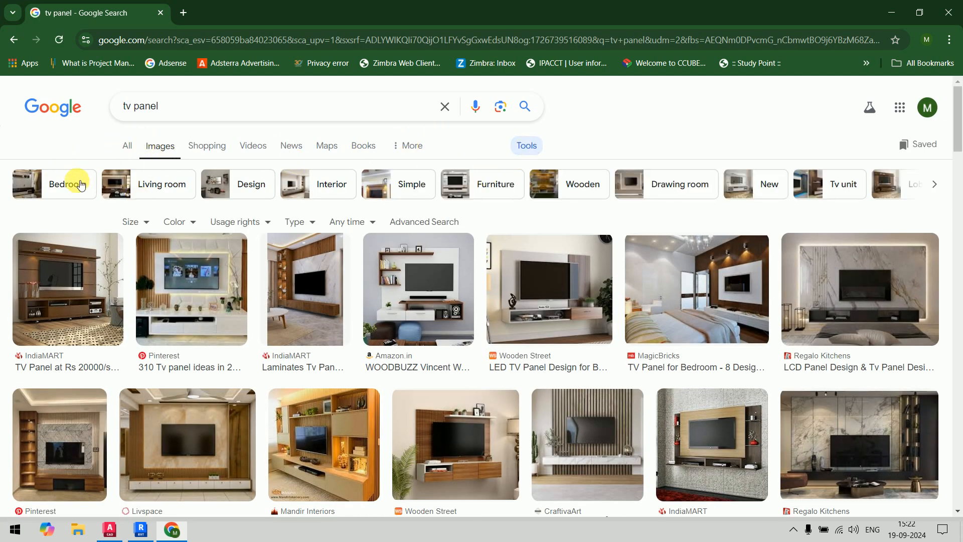
pyautogui.click(131, 222)
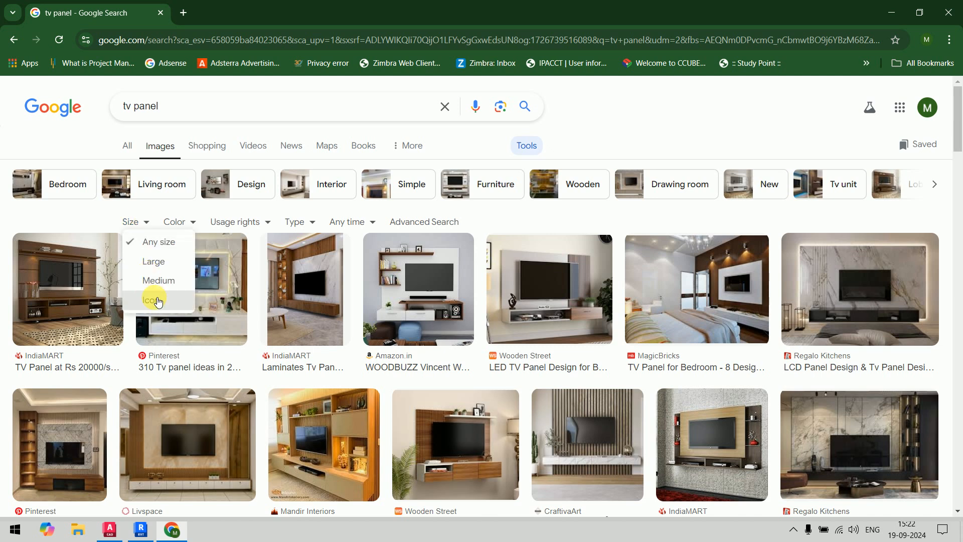
pyautogui.click(160, 266)
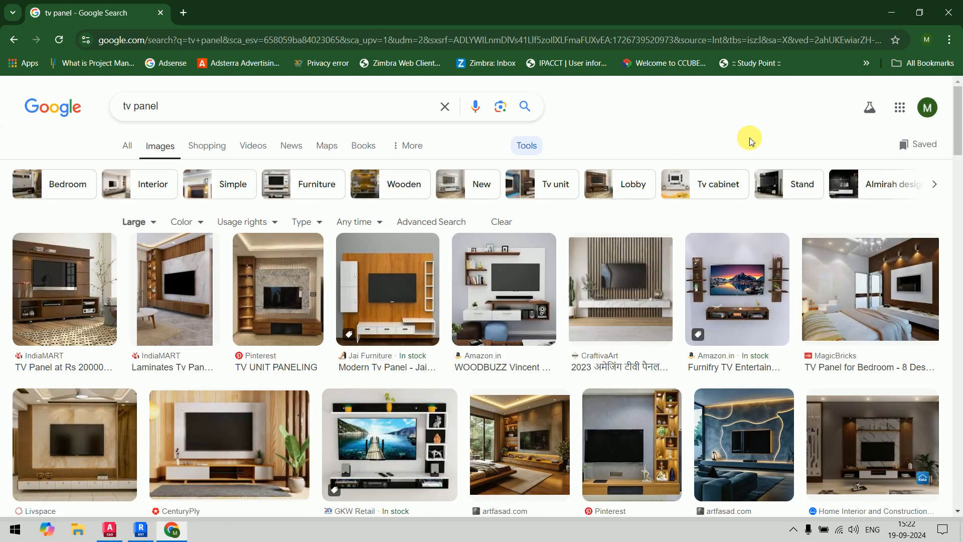
# Step: Preview the WOODBUZZ Vincent Wall Mount TV Panel result and open its image in a new browser tab
pyautogui.click(531, 300)
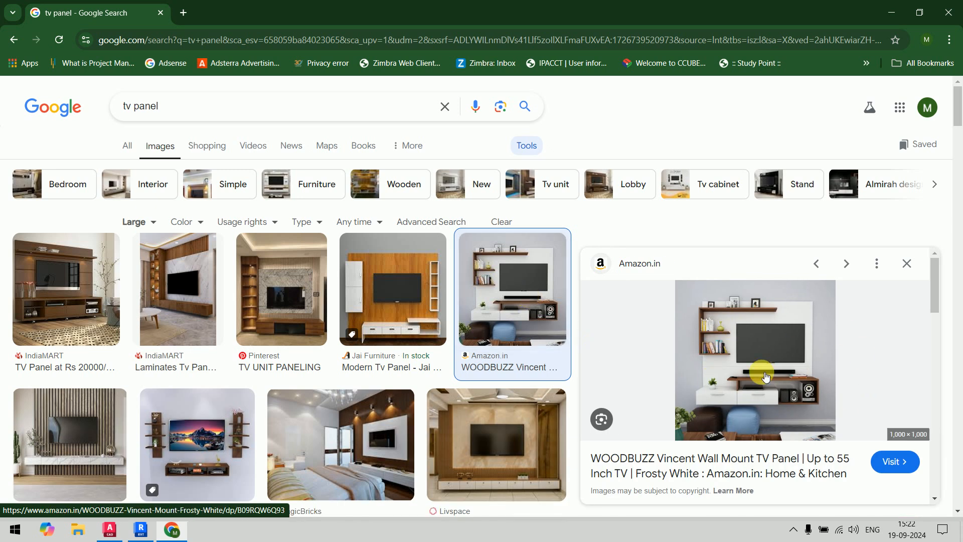
pyautogui.click(759, 353)
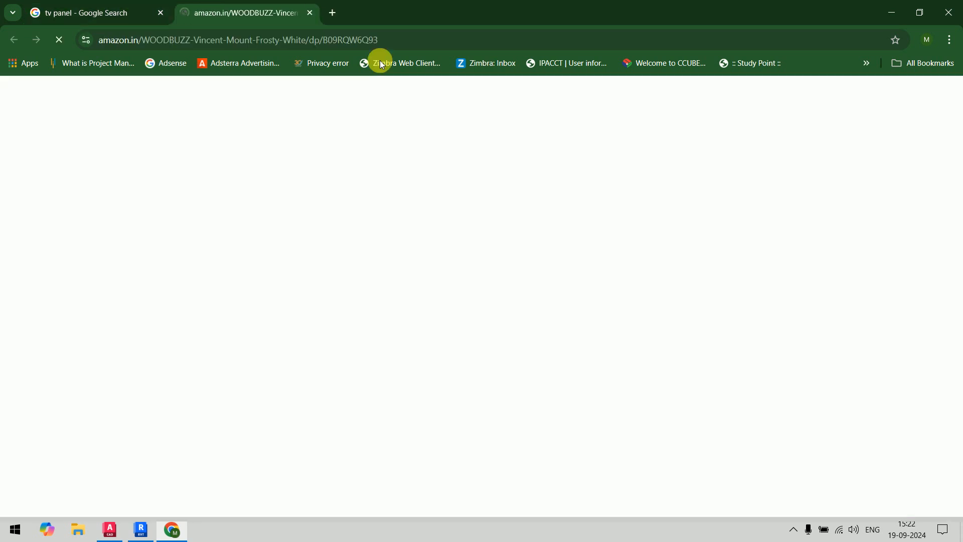
pyautogui.click(312, 13)
pyautogui.rightClick(746, 326)
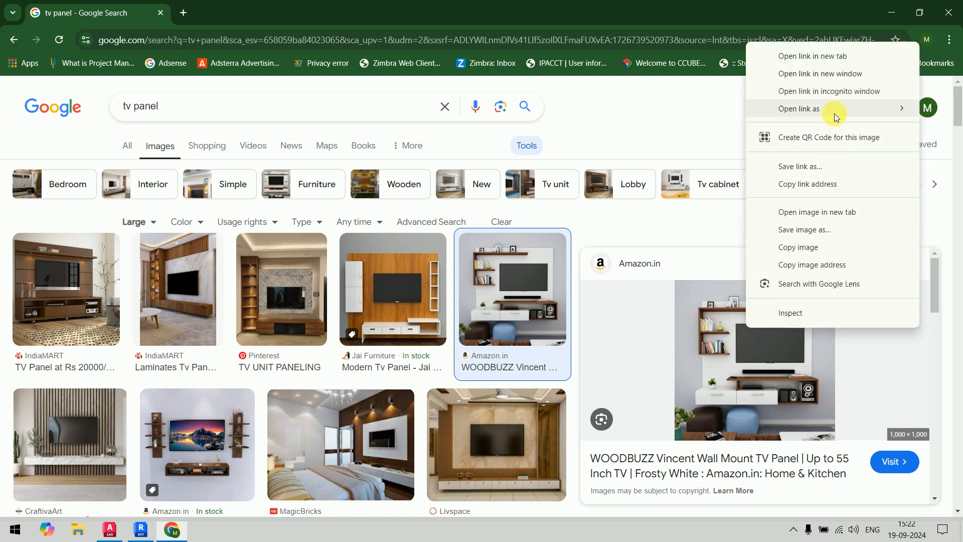
pyautogui.click(848, 216)
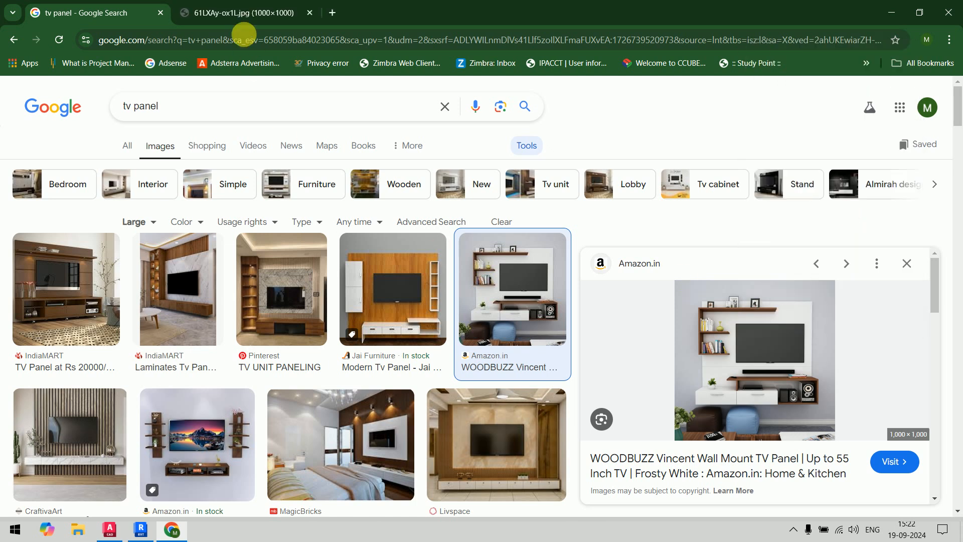
# Step: Save the full-size TV panel image to the Desktop as the JPEG "tv panel" and close its browser tab
pyautogui.click(241, 13)
pyautogui.rightClick(560, 270)
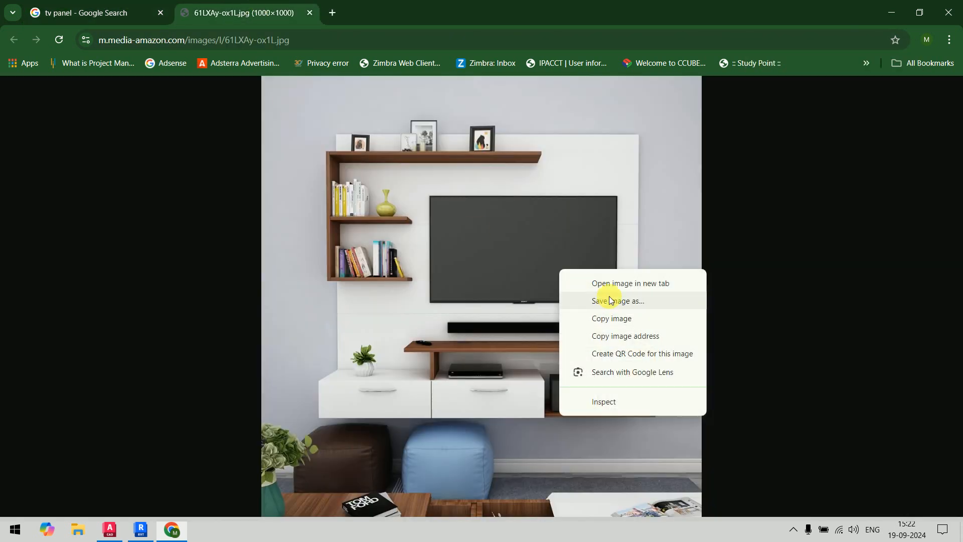
pyautogui.click(608, 300)
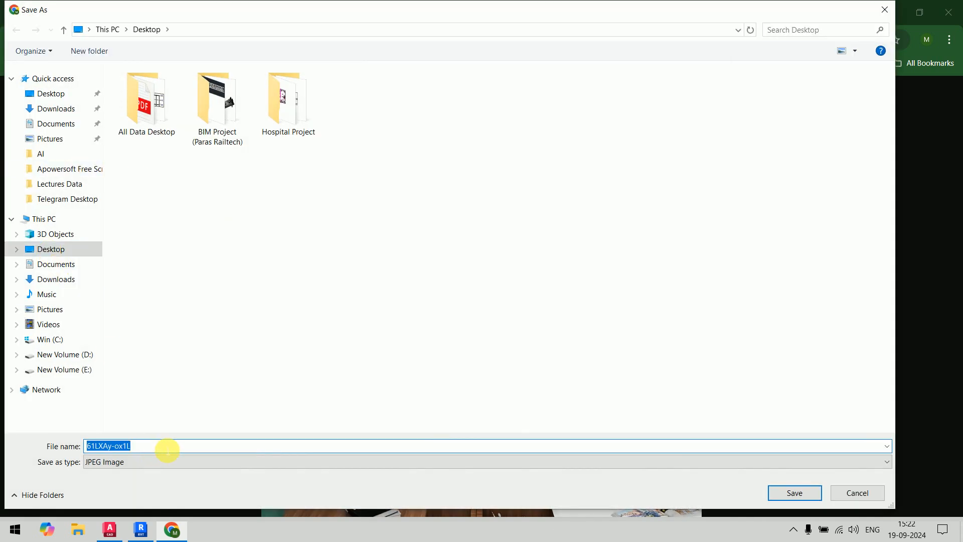
pyautogui.write('tv panel')
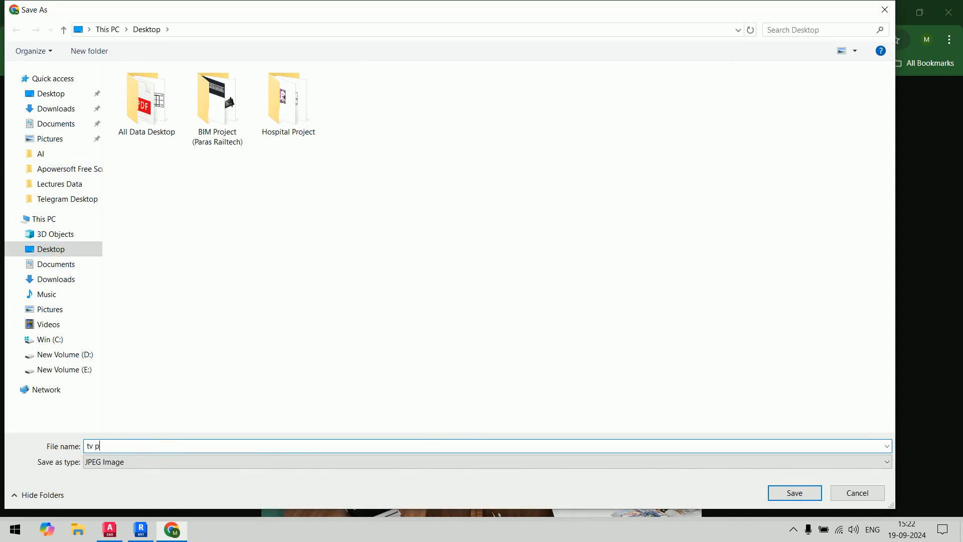
pyautogui.click(792, 492)
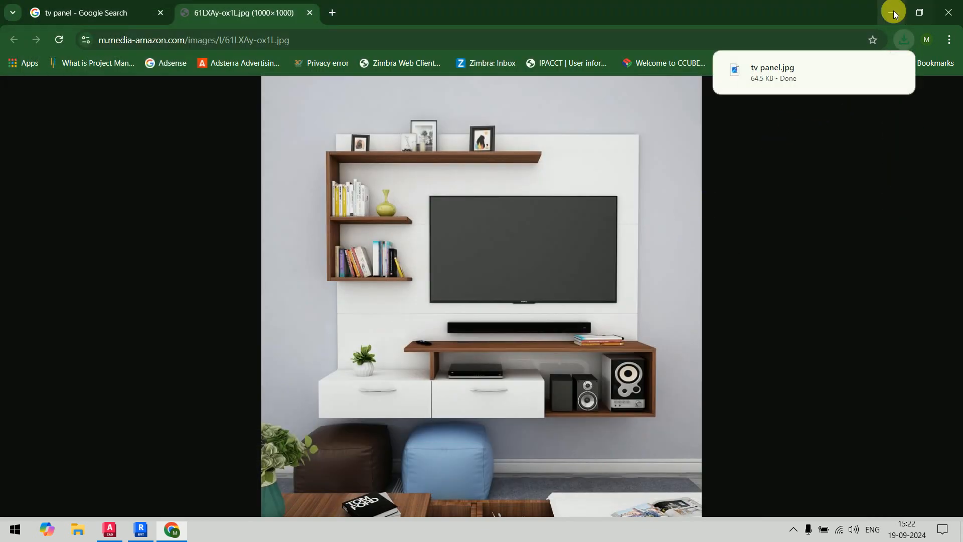
pyautogui.click(310, 13)
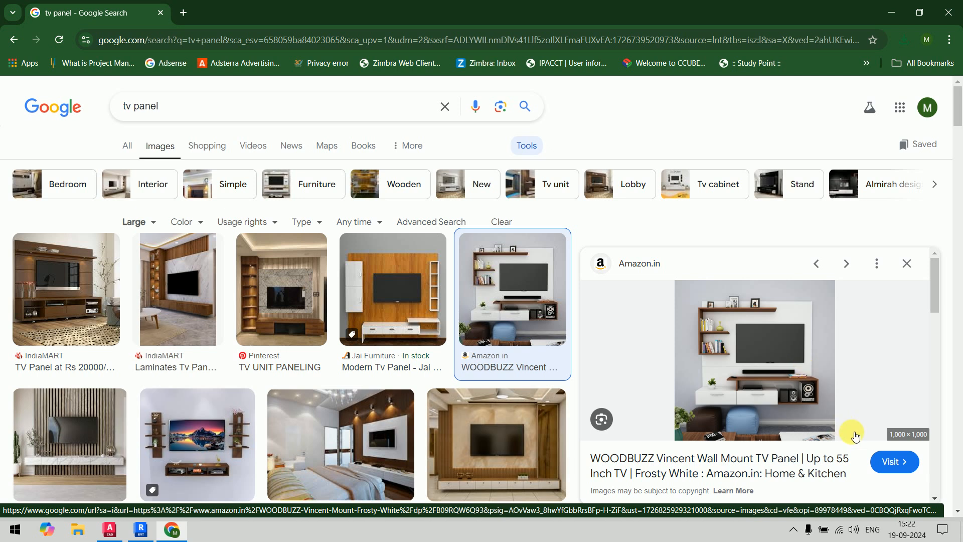
# Step: Visit the WOODBUZZ TV panel's Amazon page and examine the product image that shows its dimensions
pyautogui.click(898, 462)
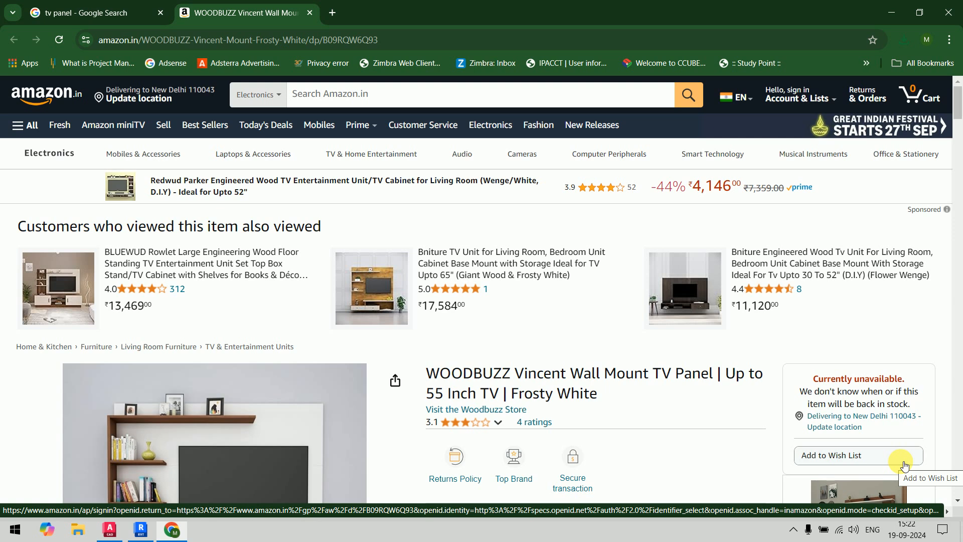
pyautogui.scroll(-5, 426, 484)
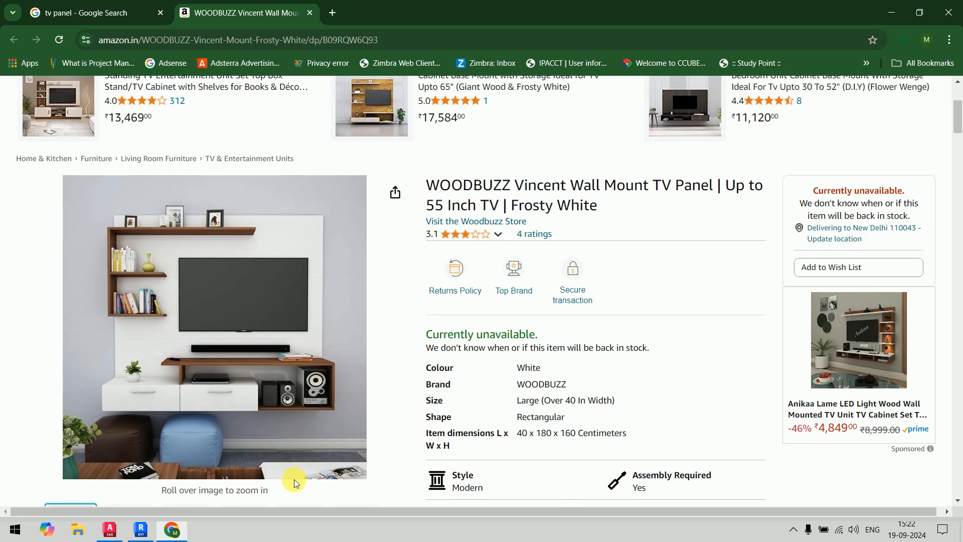
pyautogui.moveTo(303, 421)
pyautogui.scroll(-1, 296, 381)
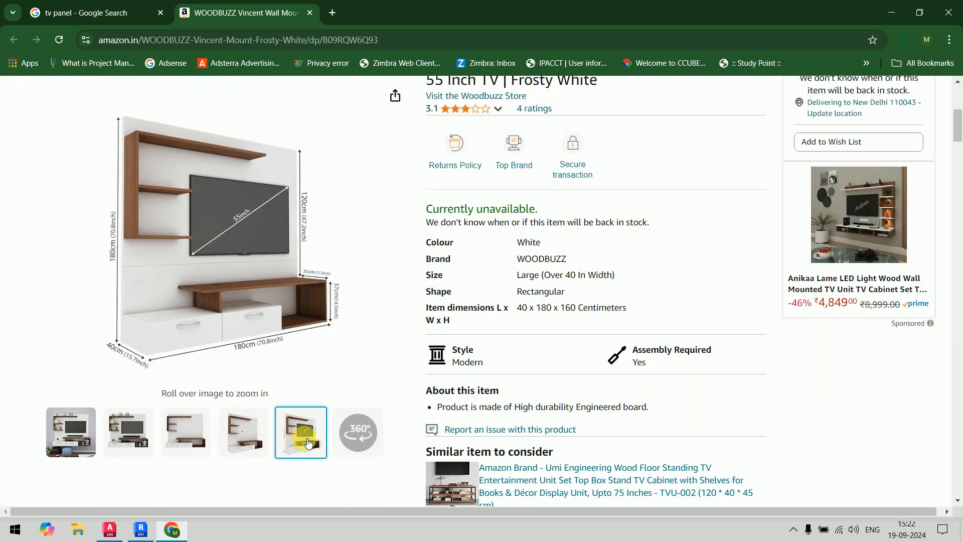
pyautogui.moveTo(318, 269)
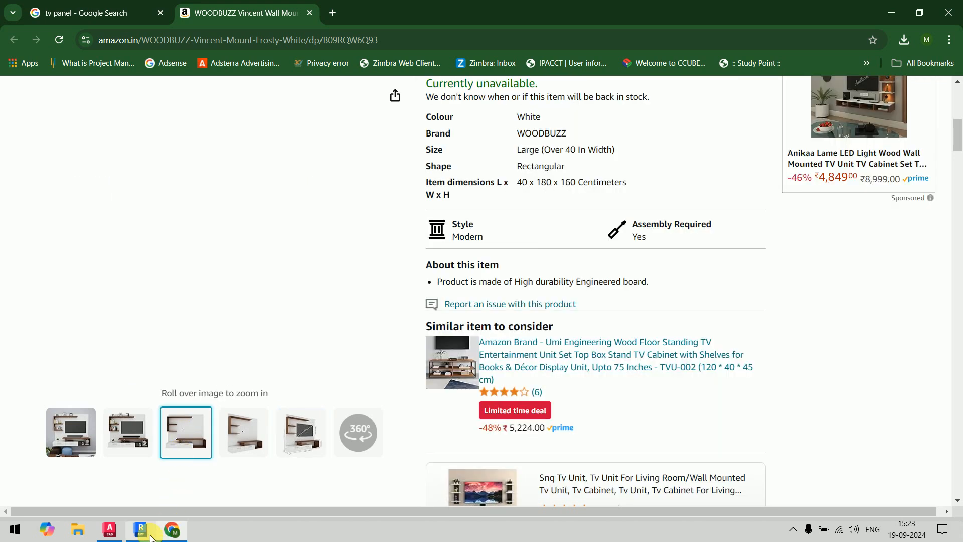
# Step: Switch to Revit and open the family's Front elevation view
pyautogui.click(150, 536)
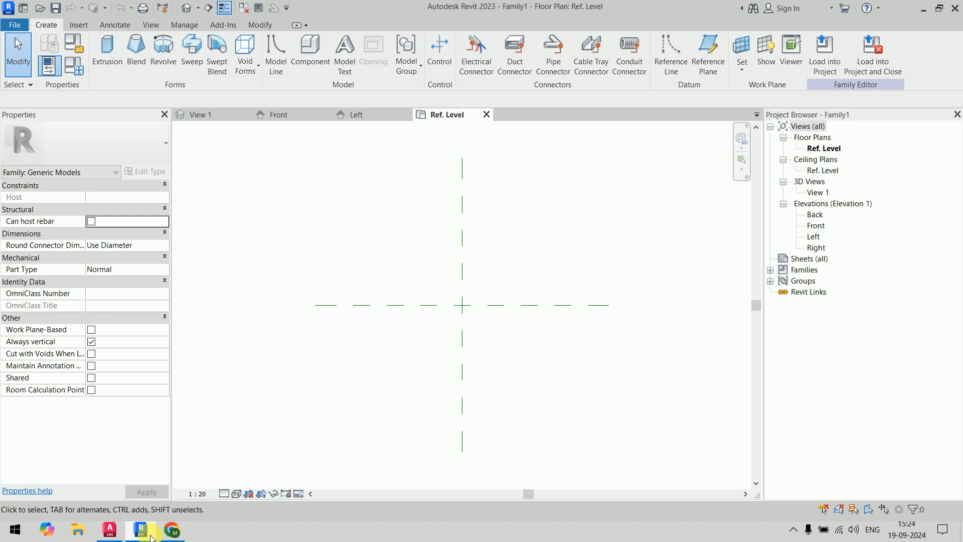
pyautogui.doubleClick(815, 226)
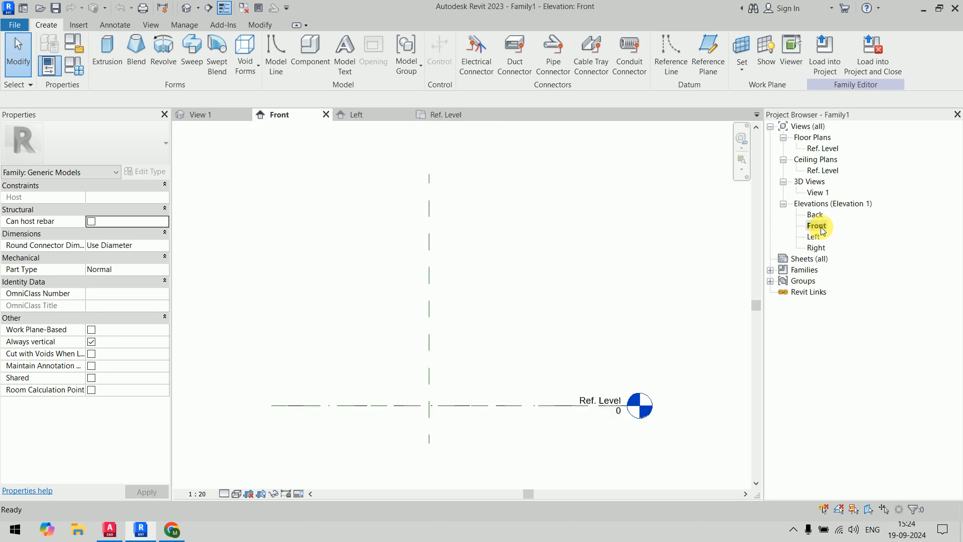
pyautogui.moveTo(567, 283); pyautogui.dragTo(534, 270, button='middle')
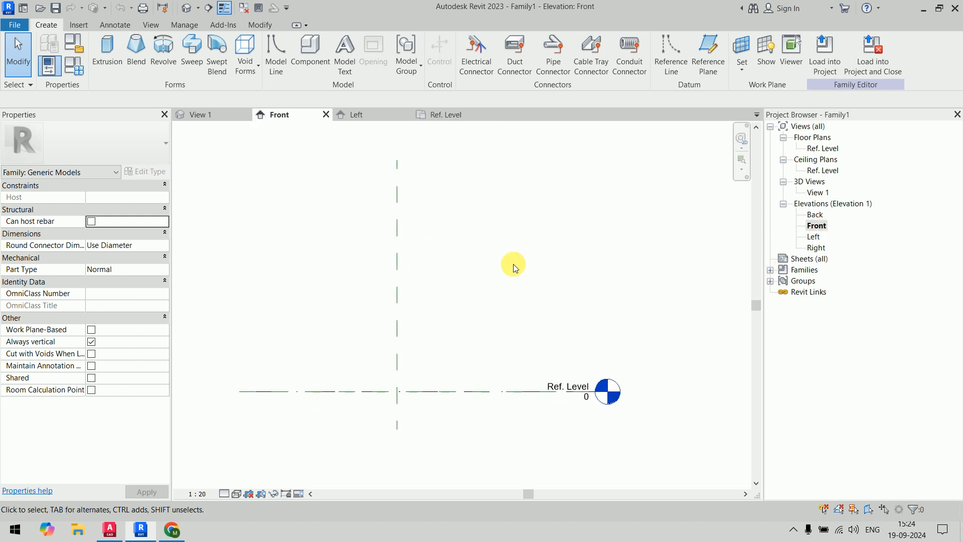
pyautogui.click(107, 55)
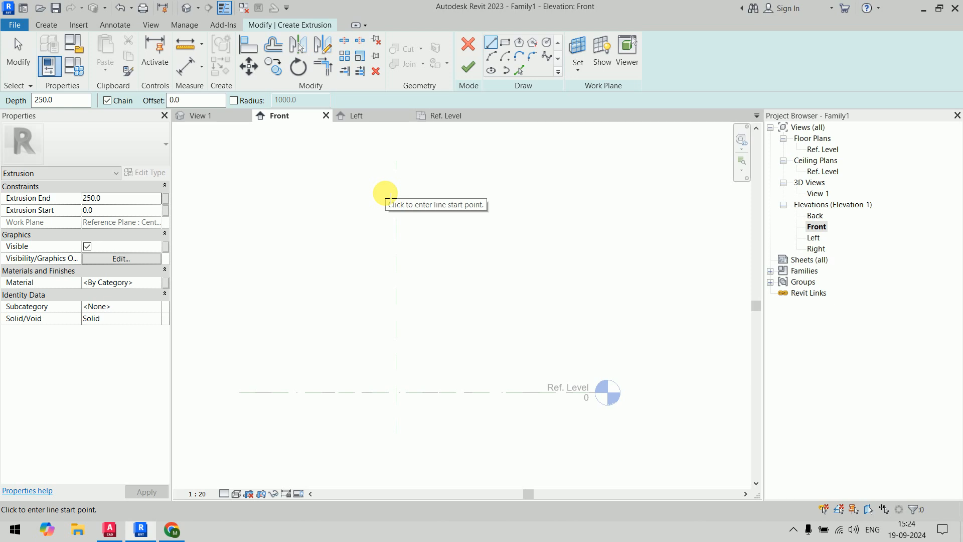
pyautogui.click(172, 529)
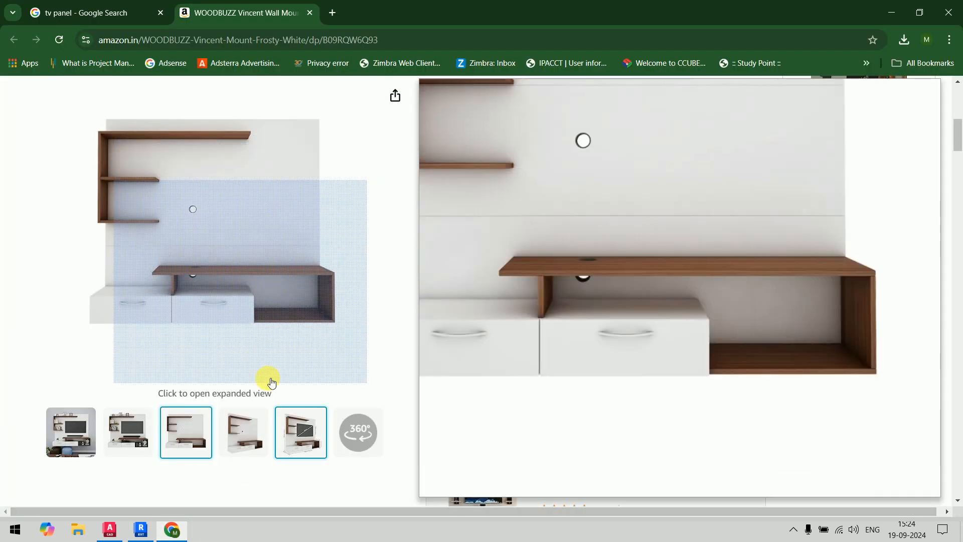
pyautogui.moveTo(303, 435)
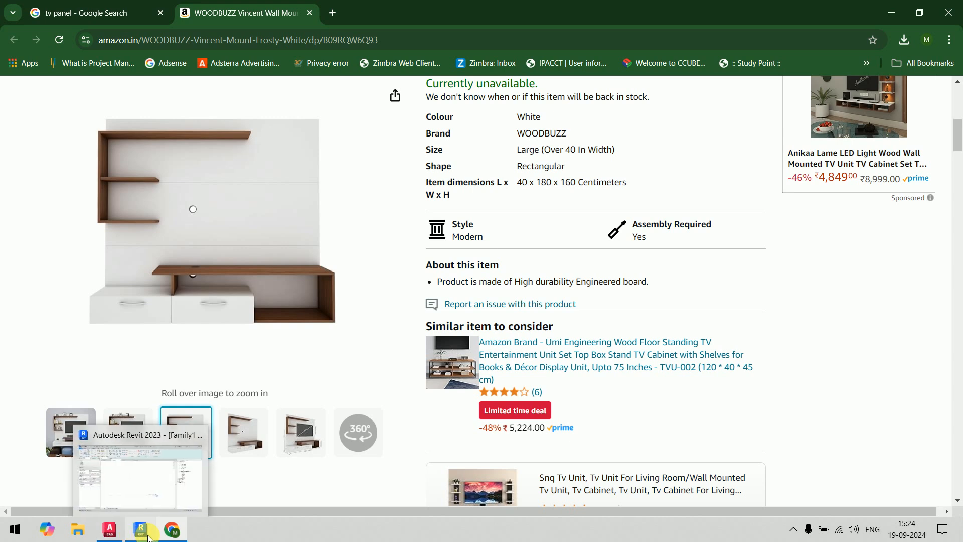
pyautogui.click(138, 479)
pyautogui.moveTo(492, 308); pyautogui.dragTo(528, 293, button='middle')
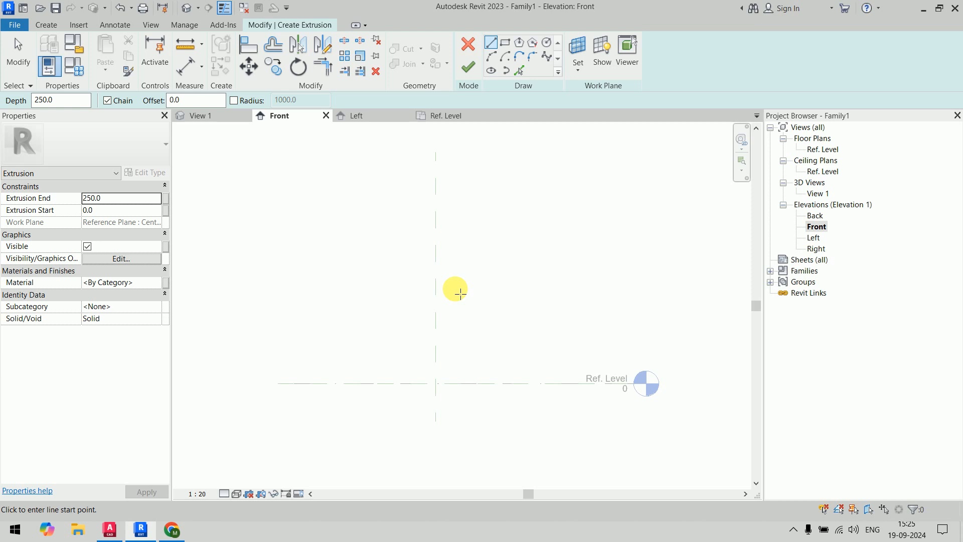
pyautogui.click(467, 45)
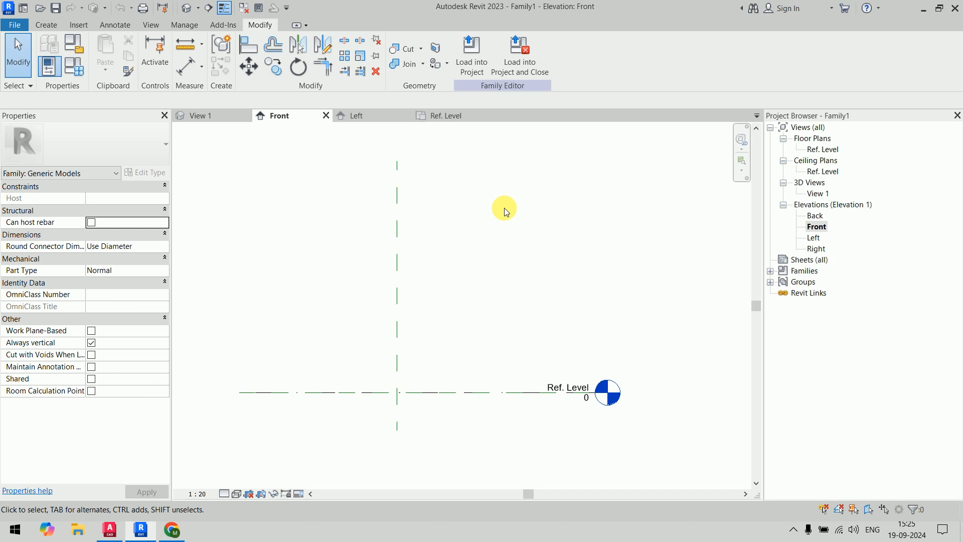
pyautogui.press('r')
pyautogui.press('p')
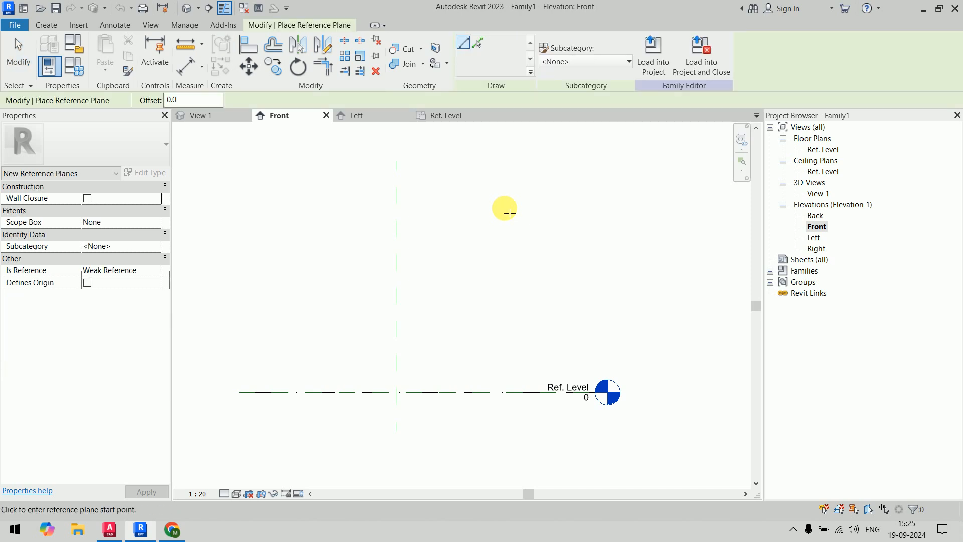
pyautogui.press('Escape')
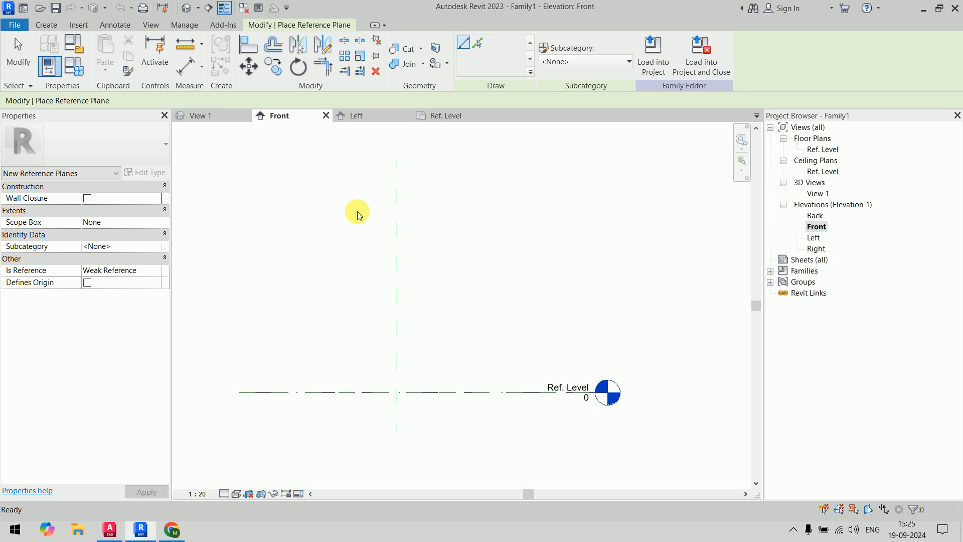
pyautogui.press('Escape')
# Step: Inspect the existing center reference planes in the Front elevation and the Ref. Level floor plan
pyautogui.click(397, 221)
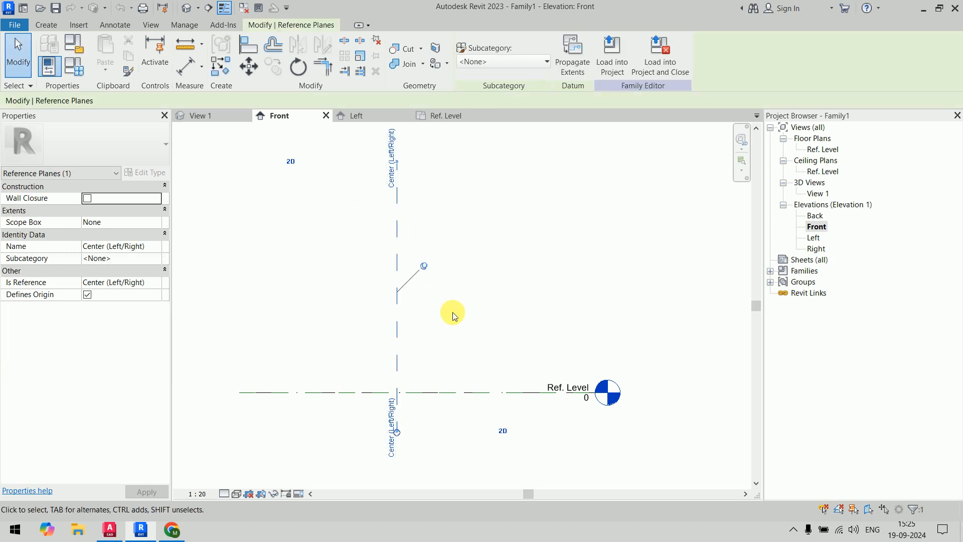
pyautogui.click(533, 248)
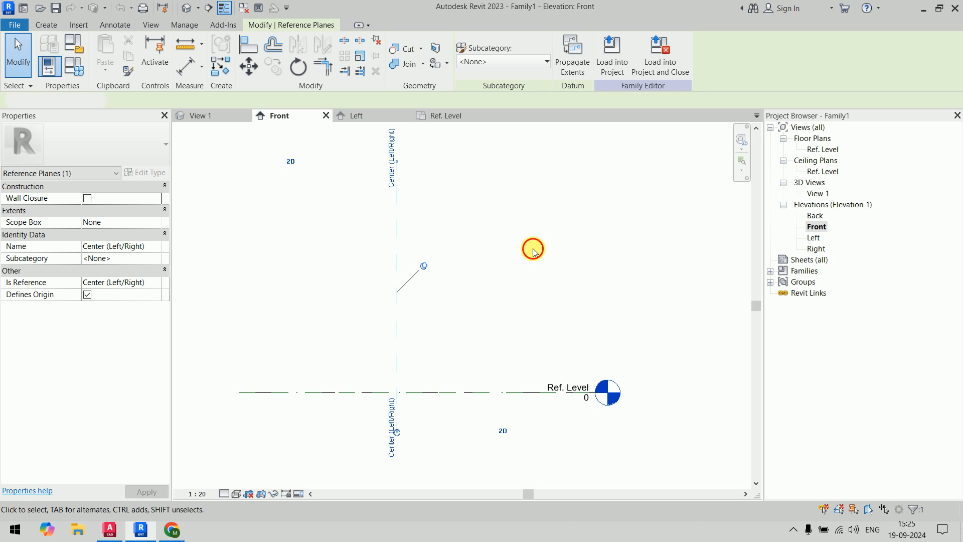
pyautogui.doubleClick(824, 150)
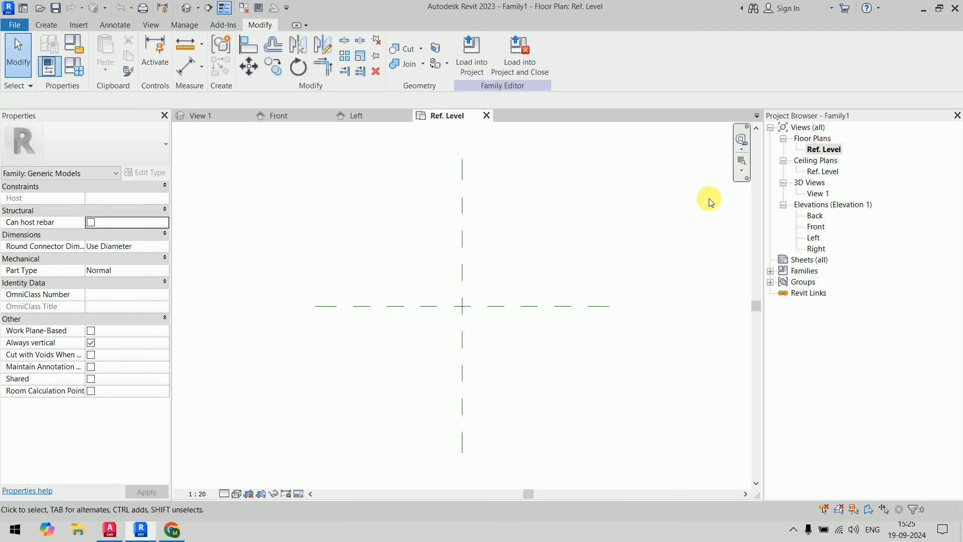
pyautogui.click(462, 213)
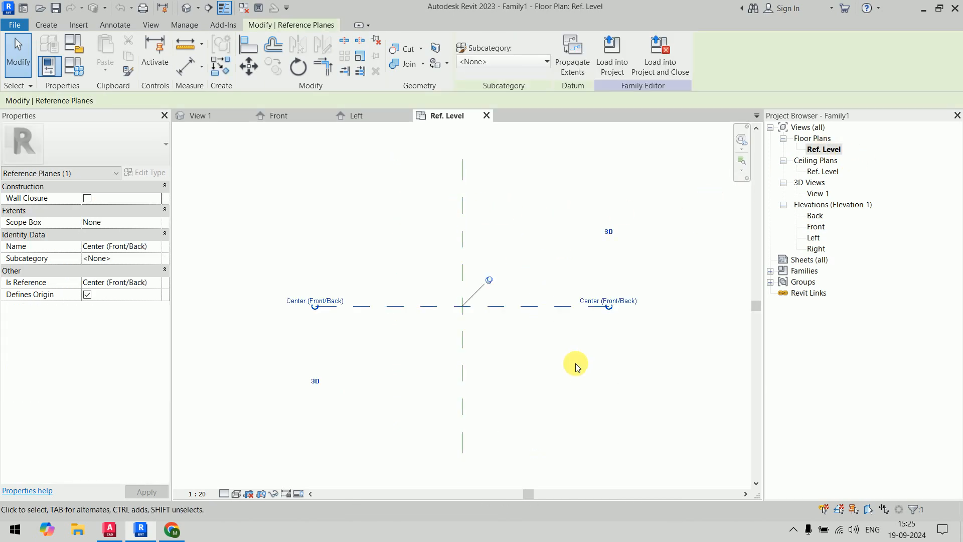
pyautogui.click(576, 380)
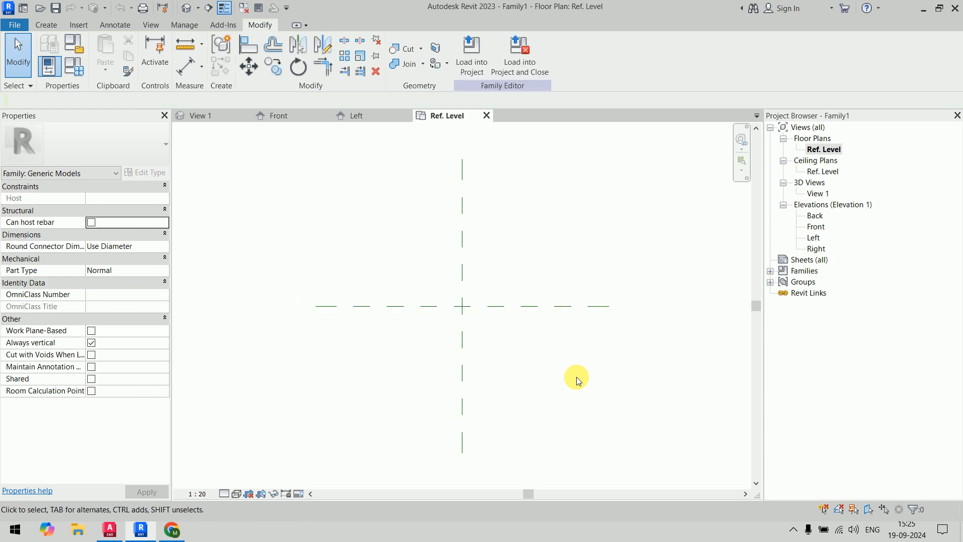
# Step: In the Front elevation, draw a vertical reference plane 900 mm to the left of the Center (Left/Right) plane
pyautogui.doubleClick(816, 227)
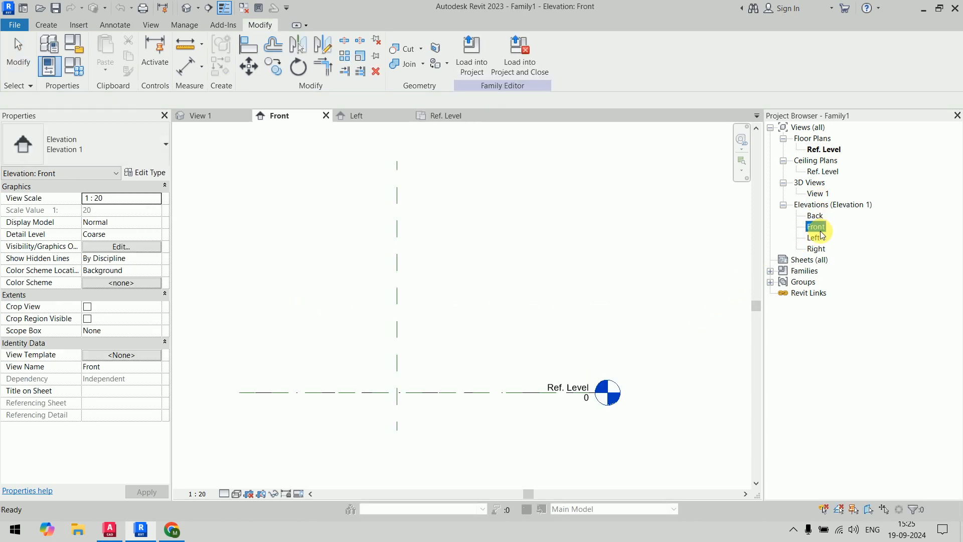
pyautogui.click(497, 285)
pyautogui.press('r')
pyautogui.press('p')
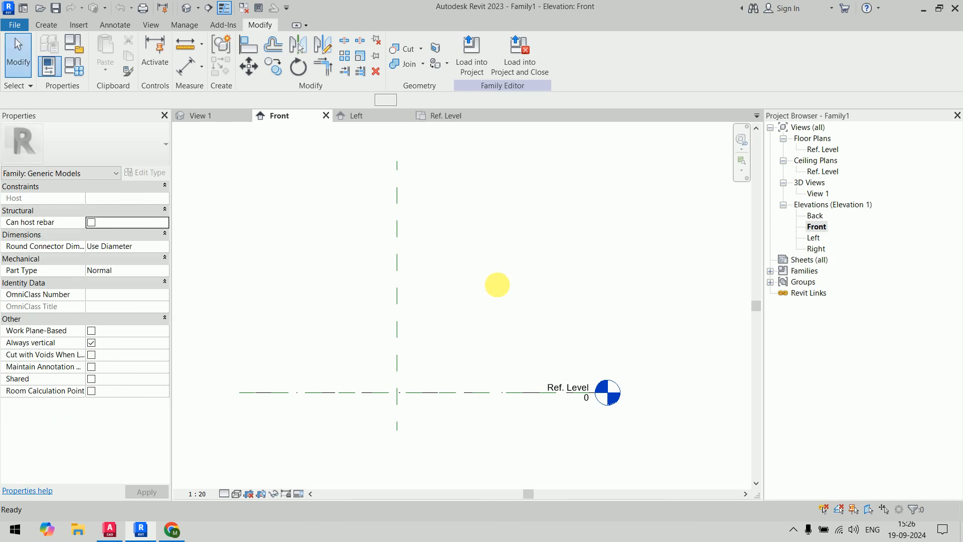
pyautogui.press('Escape')
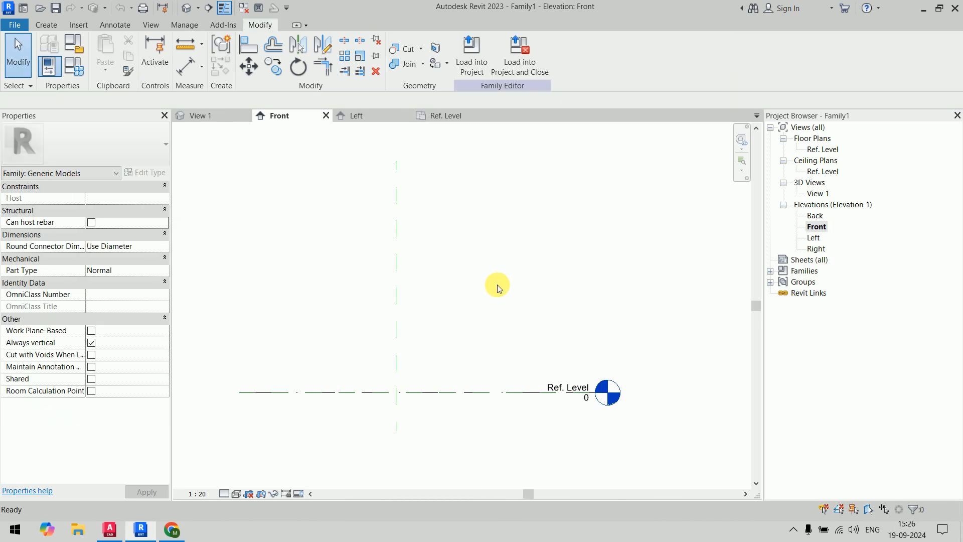
pyautogui.click(46, 25)
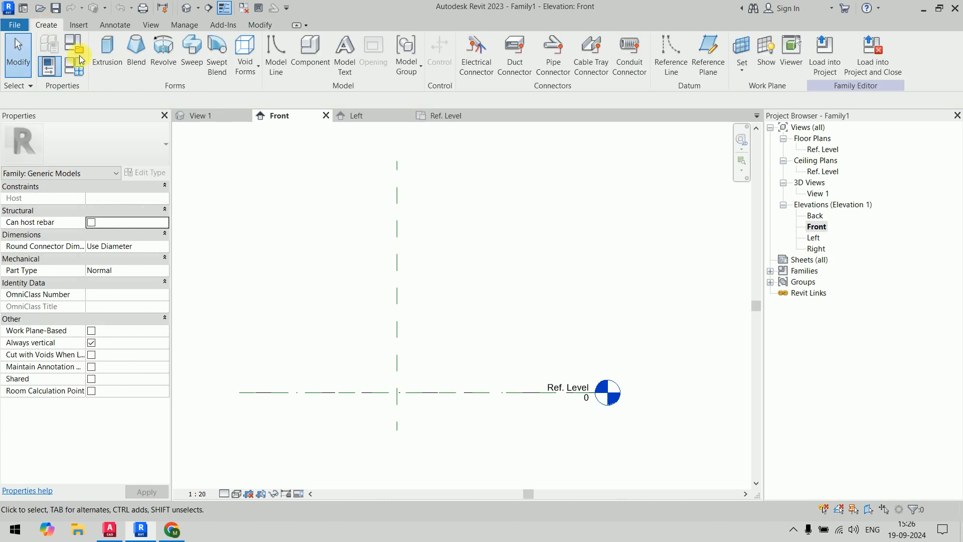
pyautogui.click(712, 73)
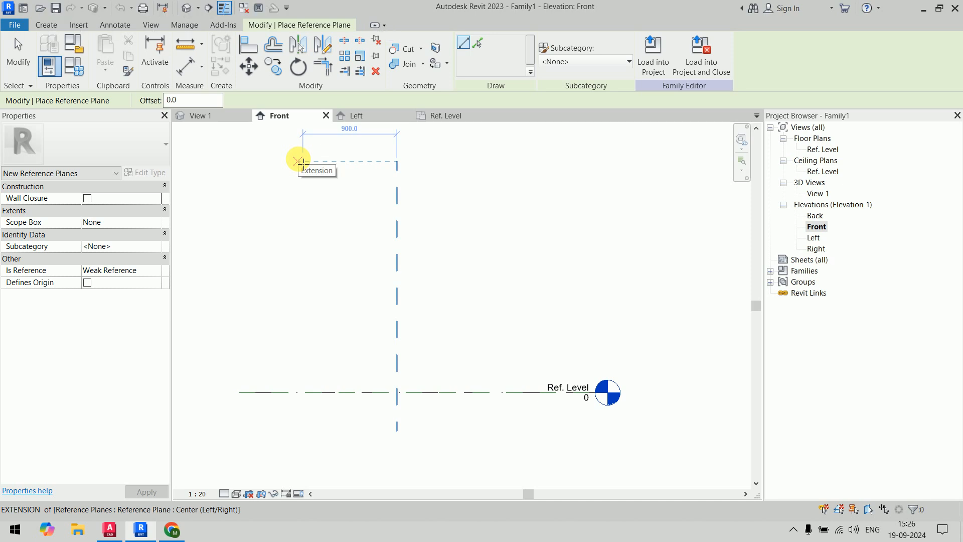
pyautogui.click(303, 161)
pyautogui.click(302, 431)
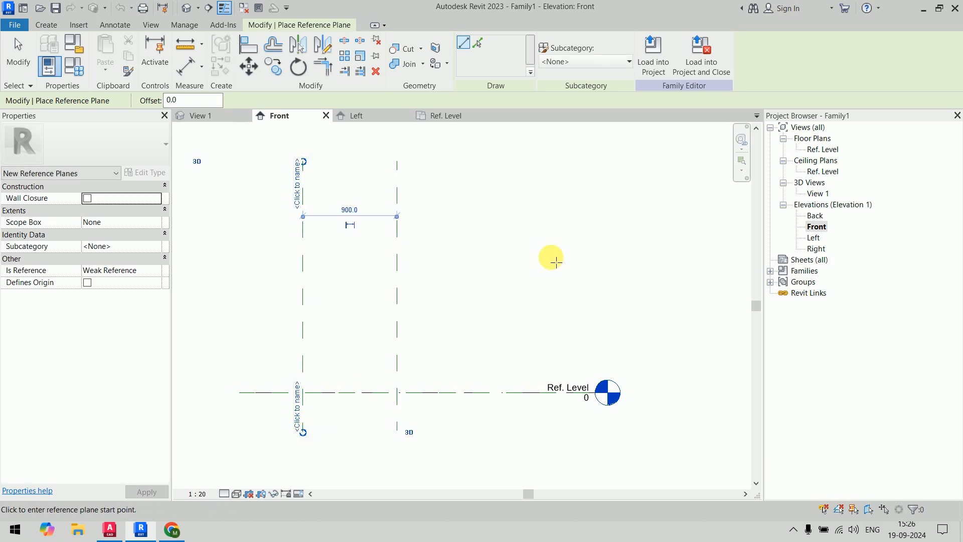
pyautogui.press('Escape')
# Step: Mirror the new vertical reference plane about the Center (Left/Right) plane
pyautogui.click(302, 250)
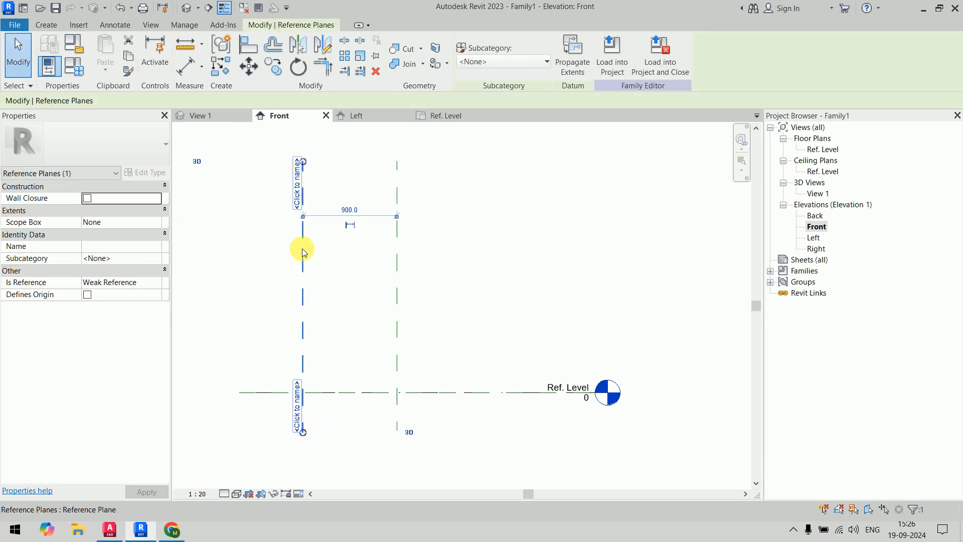
pyautogui.click(299, 46)
pyautogui.click(397, 260)
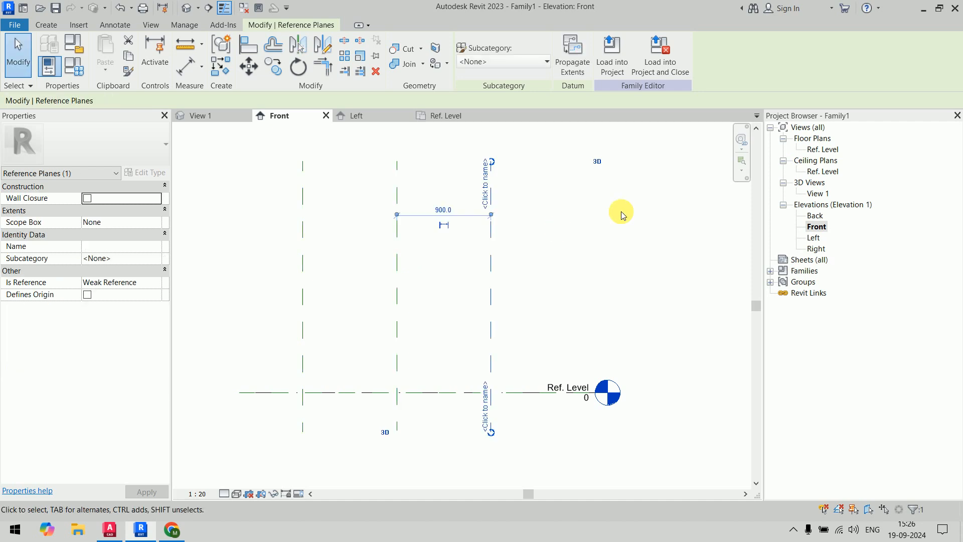
pyautogui.press('Escape')
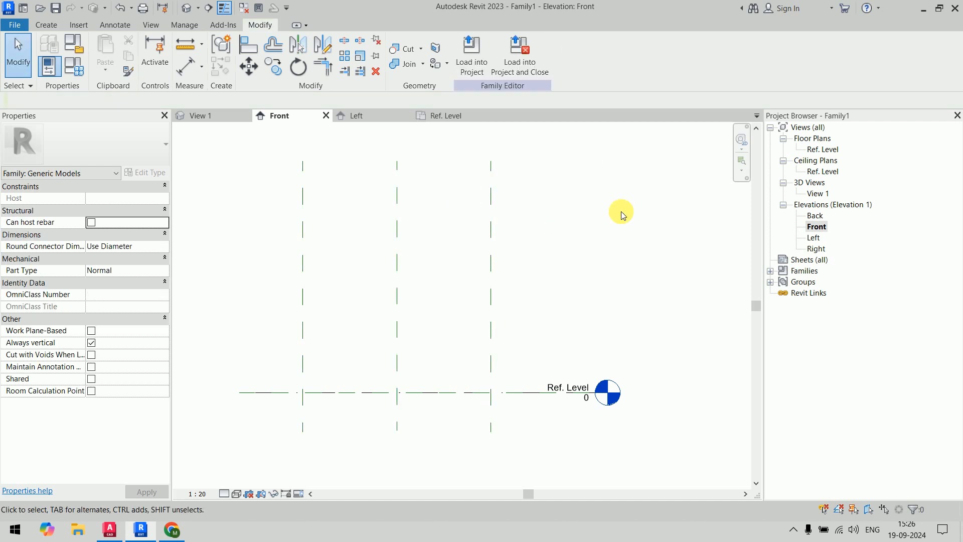
# Step: Draw a horizontal reference plane above Ref. Level, crossing the upper part of all three vertical planes
pyautogui.scroll(-1, 621, 212)
pyautogui.moveTo(607, 228); pyautogui.dragTo(588, 254, button='middle')
pyautogui.moveTo(470, 454); pyautogui.dragTo(470, 453, button='middle')
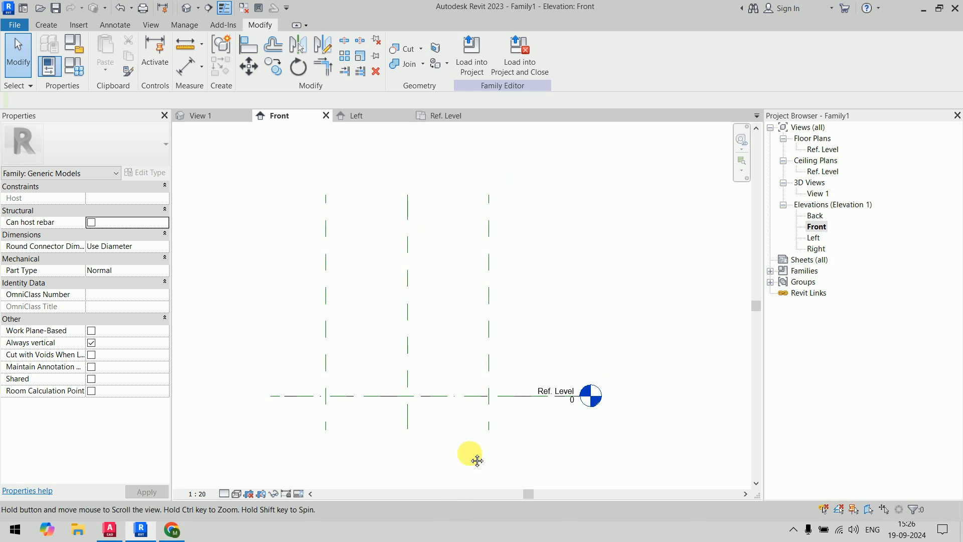
pyautogui.moveTo(470, 241); pyautogui.dragTo(461, 324, button='middle')
pyautogui.scroll(-1, 507, 276)
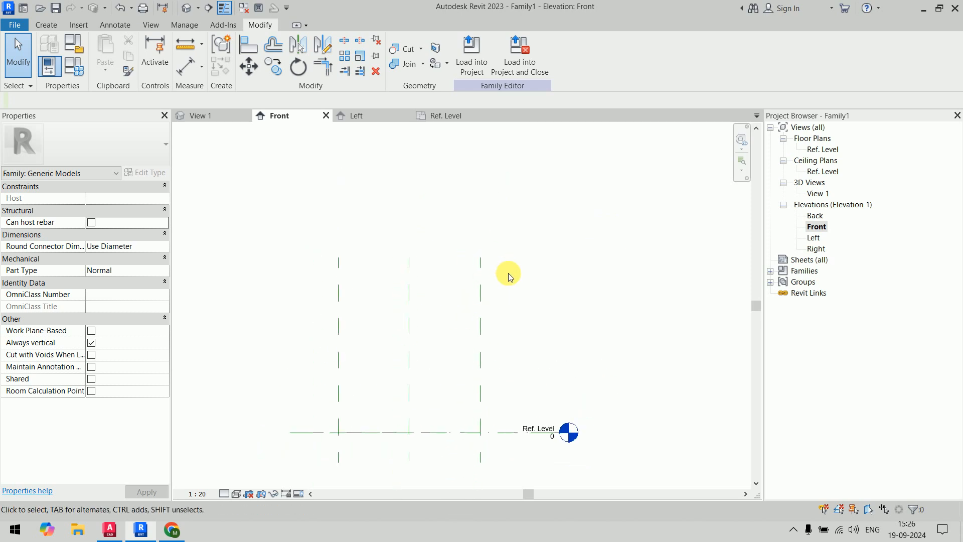
pyautogui.press('r')
pyautogui.press('p')
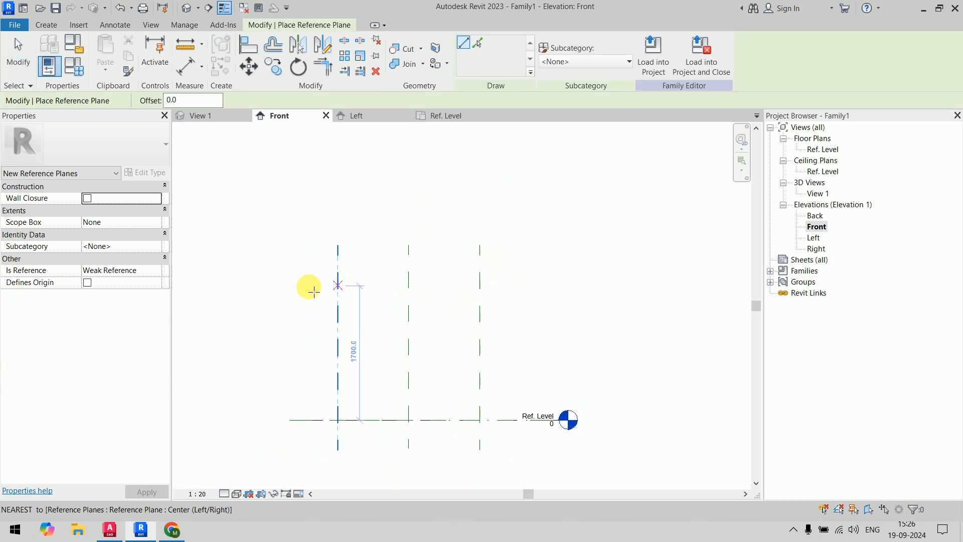
pyautogui.click(274, 277)
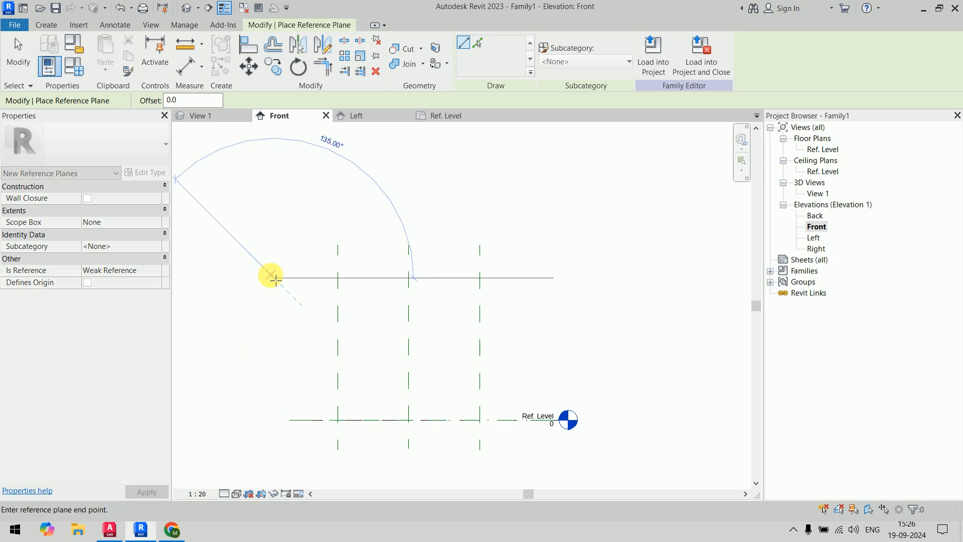
pyautogui.click(531, 277)
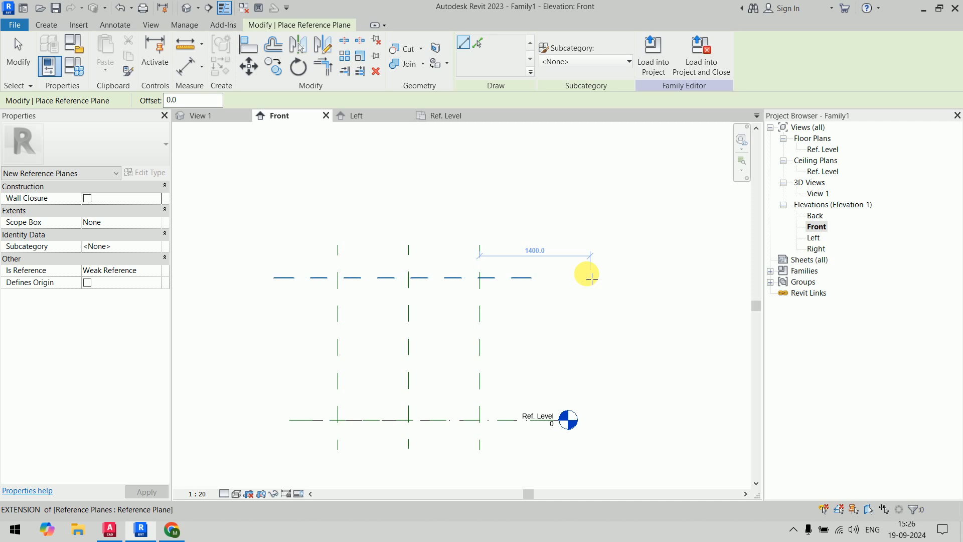
pyautogui.press('Escape')
pyautogui.press('Escape')
pyautogui.moveTo(544, 312); pyautogui.dragTo(570, 269, button='middle')
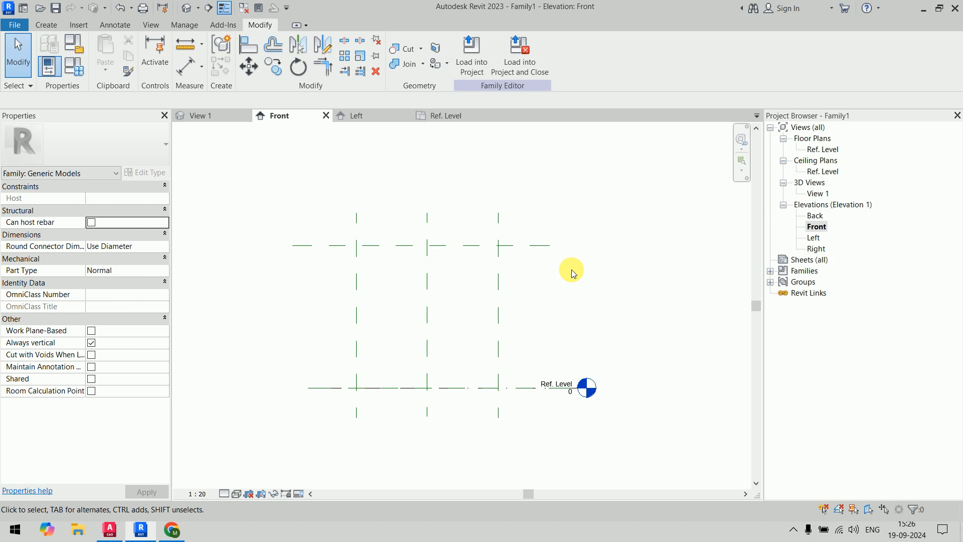
# Step: Place a continuous aligned dimension across the three vertical reference planes, above the horizontal plane
pyautogui.press('d')
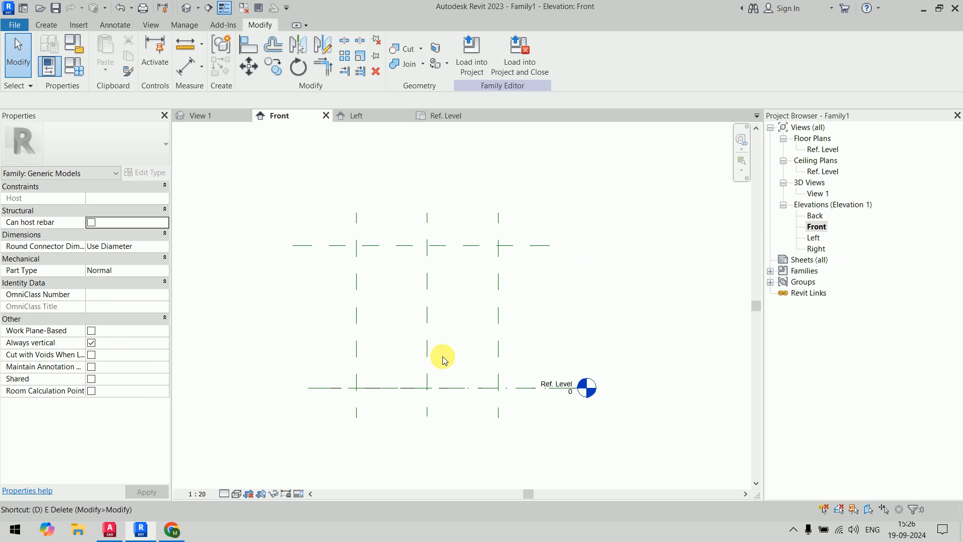
pyautogui.press('i')
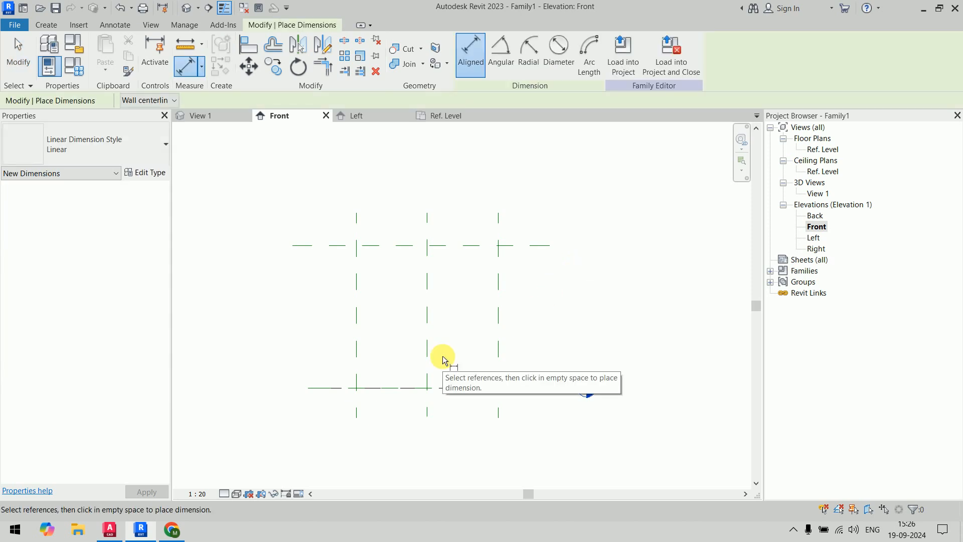
pyautogui.click(357, 220)
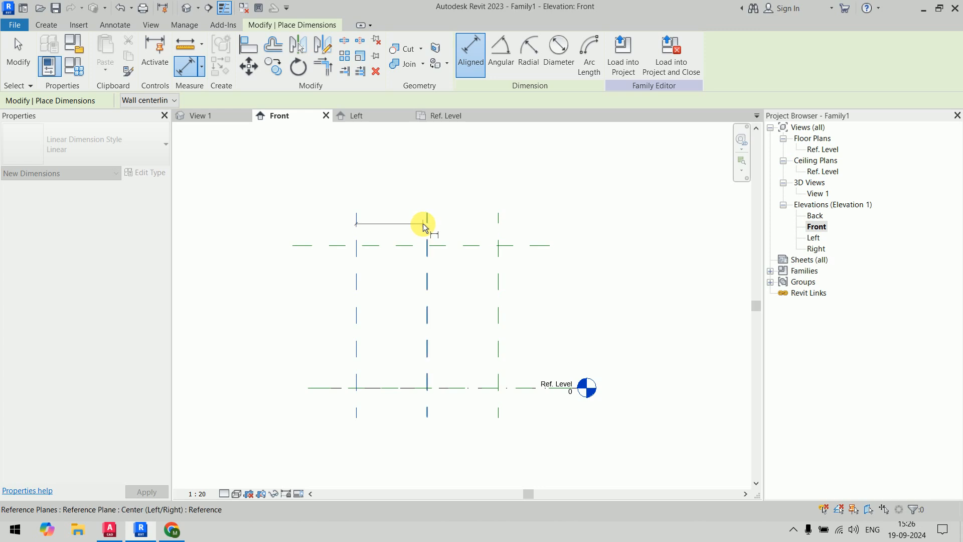
pyautogui.click(424, 225)
pyautogui.click(495, 226)
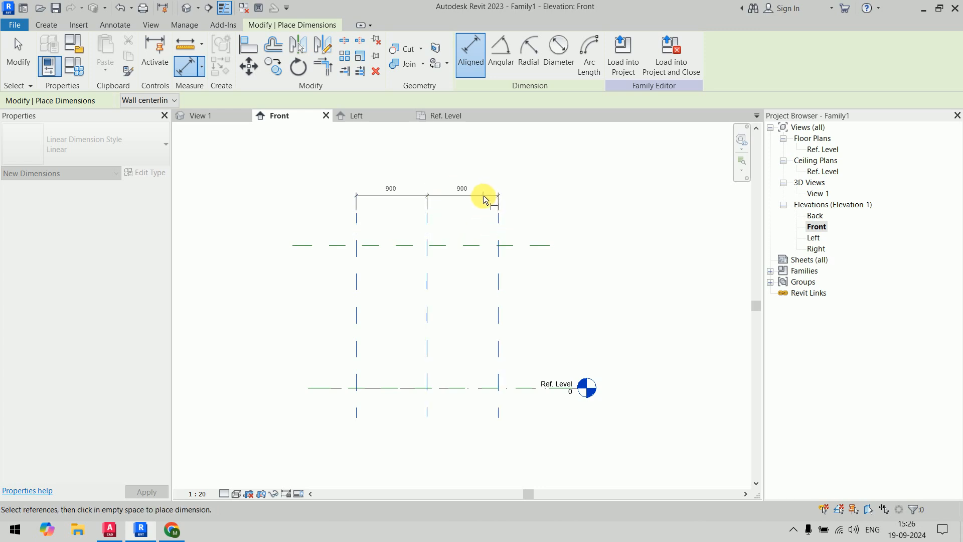
pyautogui.click(483, 196)
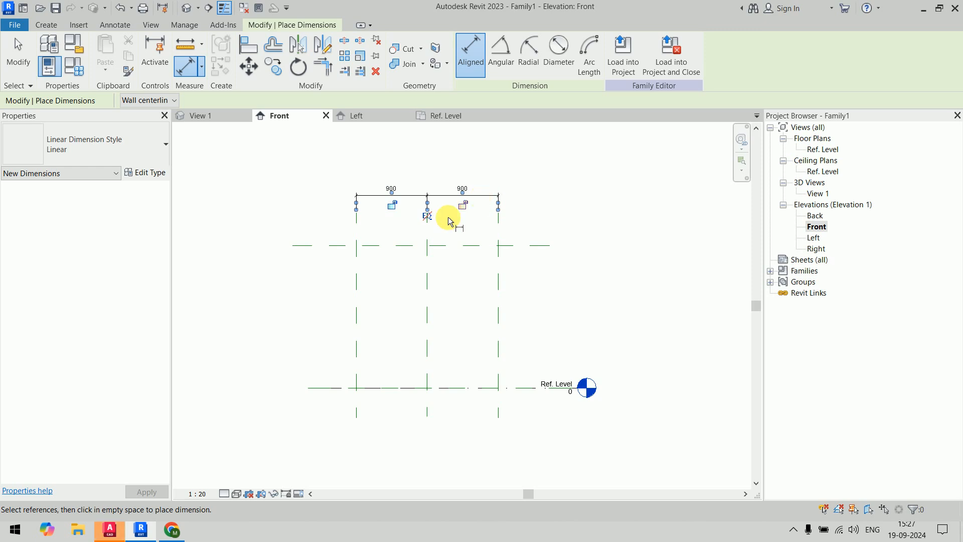
pyautogui.press('Escape')
pyautogui.press('Escape')
# Step: Apply the equality constraint to the dimension string across the three vertical reference planes
pyautogui.click(453, 202)
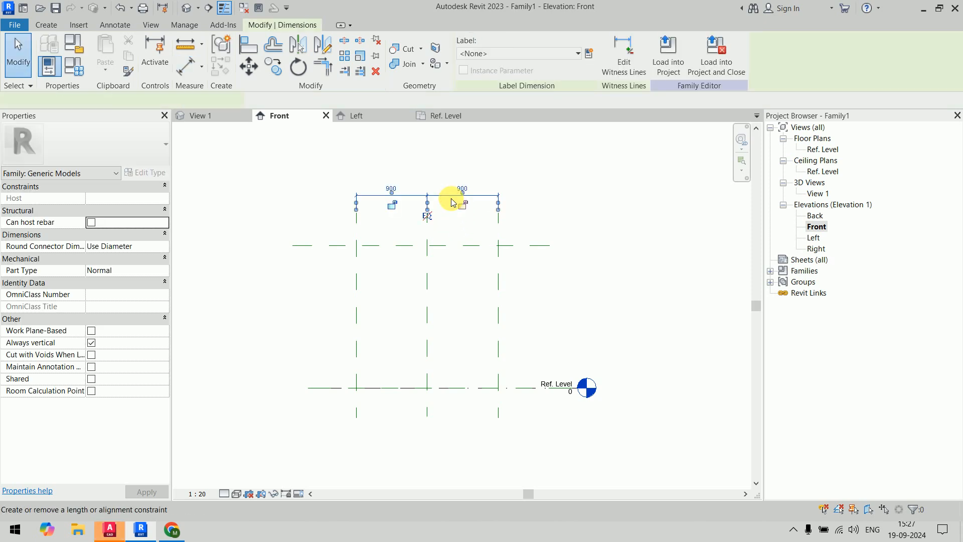
pyautogui.scroll(4, 425, 215)
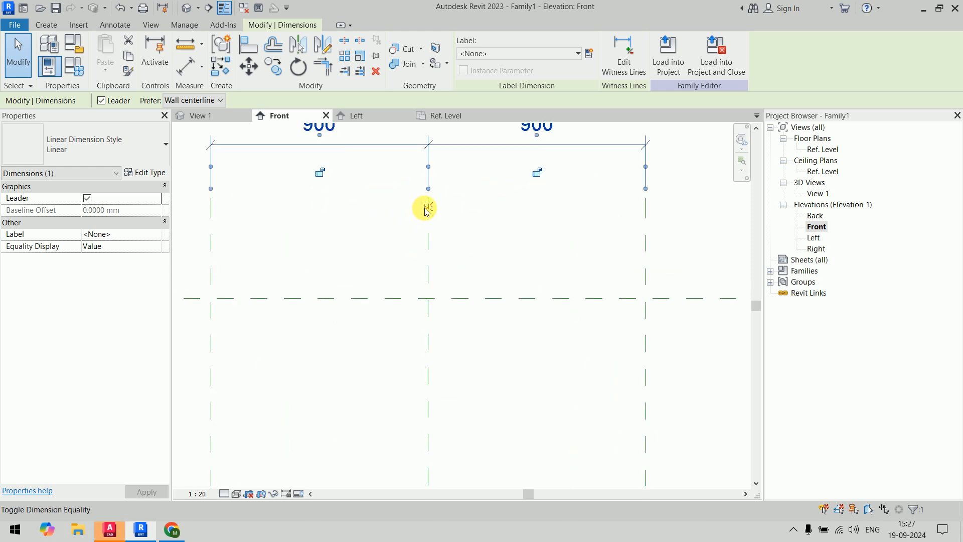
pyautogui.click(427, 208)
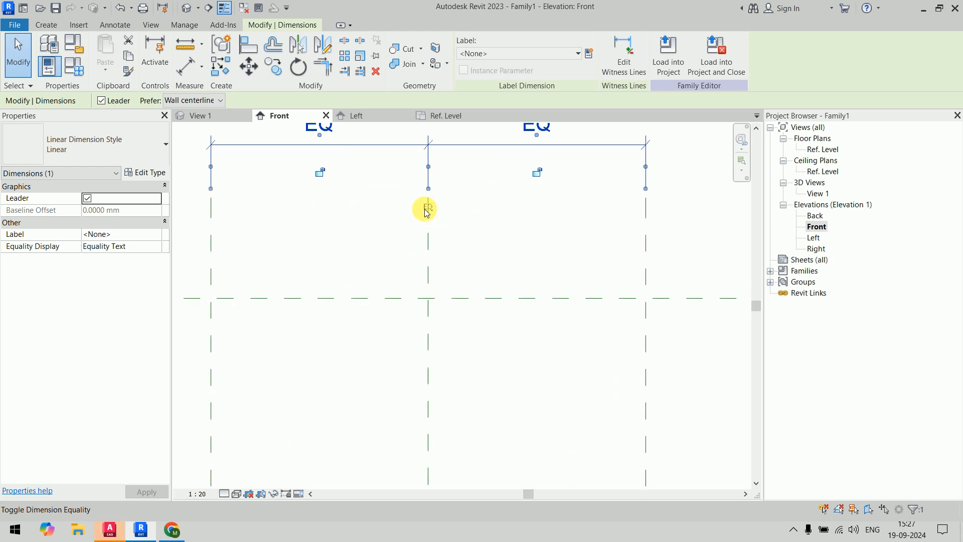
# Step: Place an overall aligned dimension between the two outer vertical reference planes, above the EQ dimension string
pyautogui.scroll(-1, 528, 263)
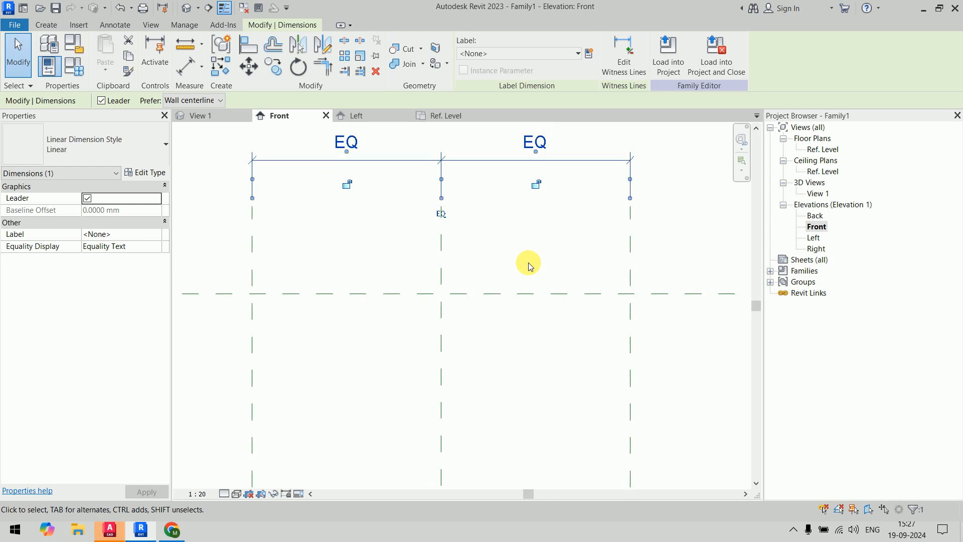
pyautogui.scroll(-2, 529, 264)
pyautogui.click(630, 262)
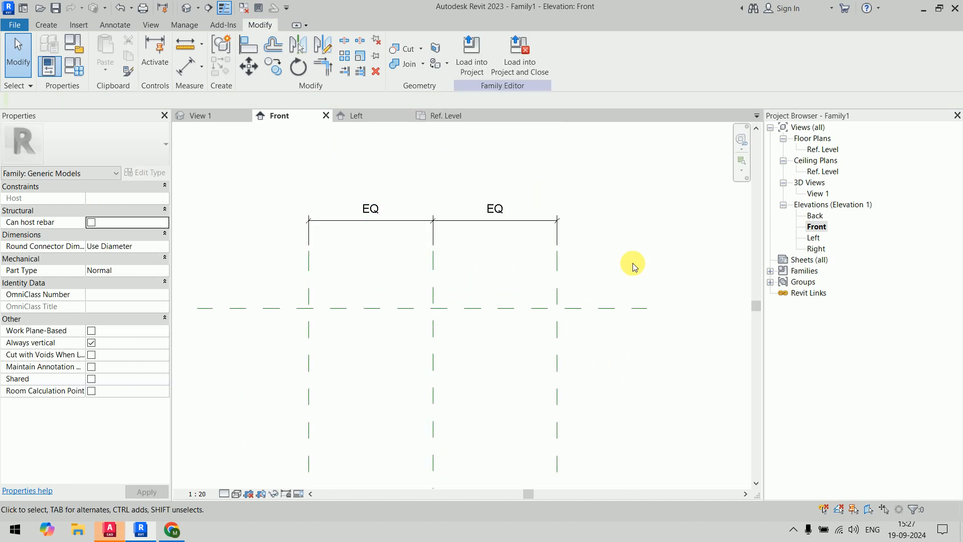
pyautogui.scroll(-2, 580, 215)
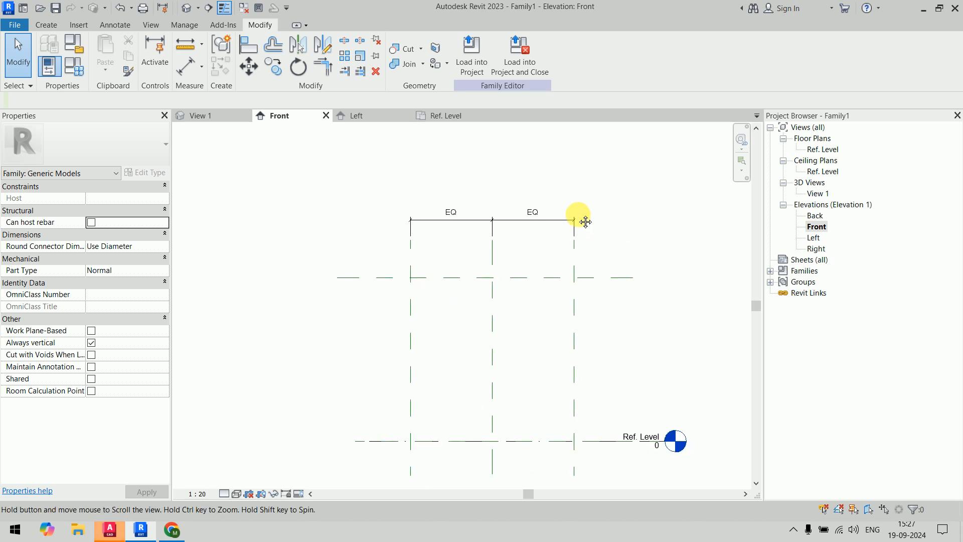
pyautogui.press('d')
pyautogui.press('i')
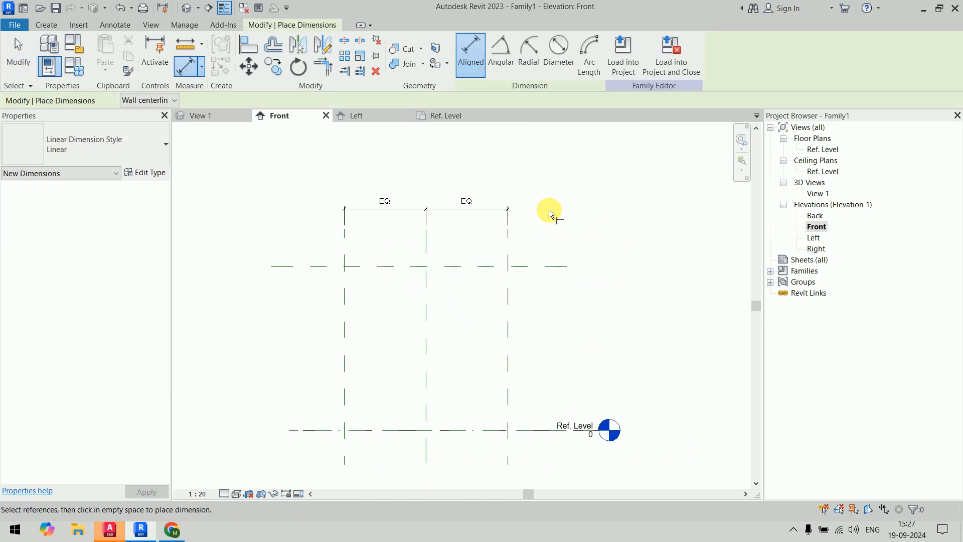
pyautogui.click(346, 242)
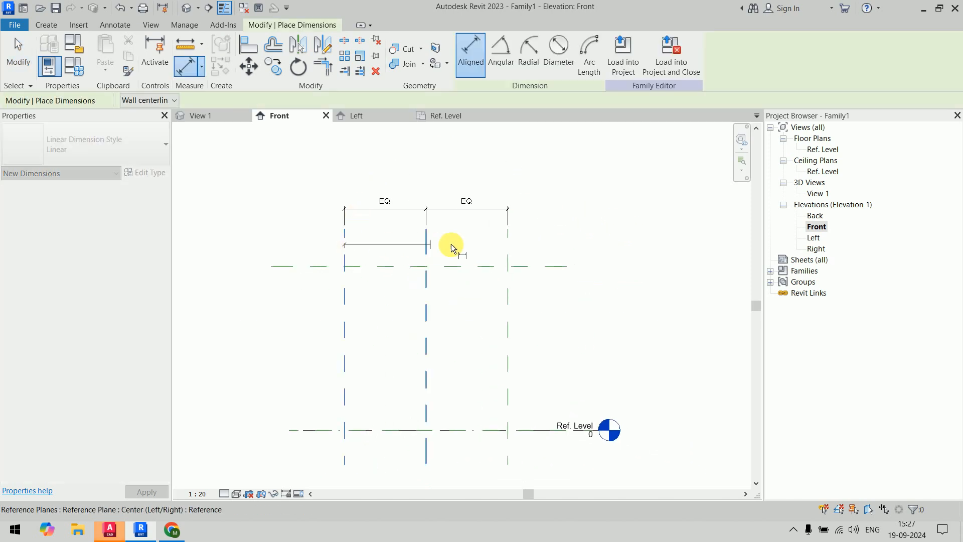
pyautogui.click(506, 257)
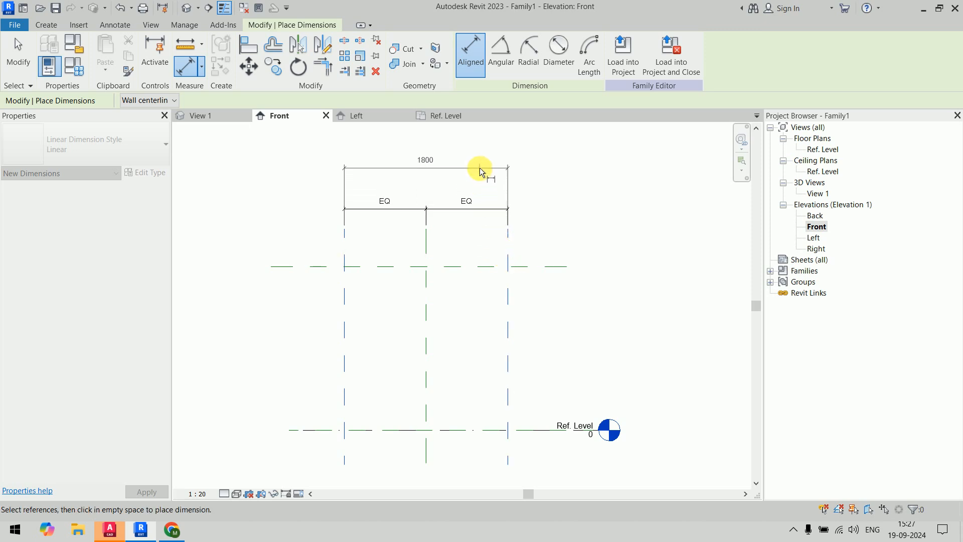
pyautogui.click(479, 168)
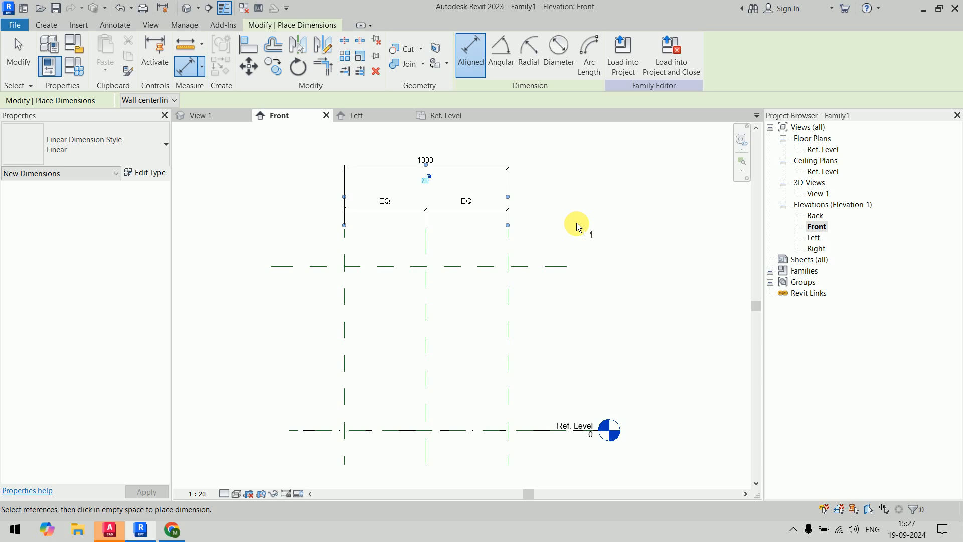
pyautogui.click(602, 223)
# Step: Place an aligned dimension between Ref. Level and the upper horizontal reference plane, outside the vertical planes
pyautogui.click(309, 429)
pyautogui.click(322, 267)
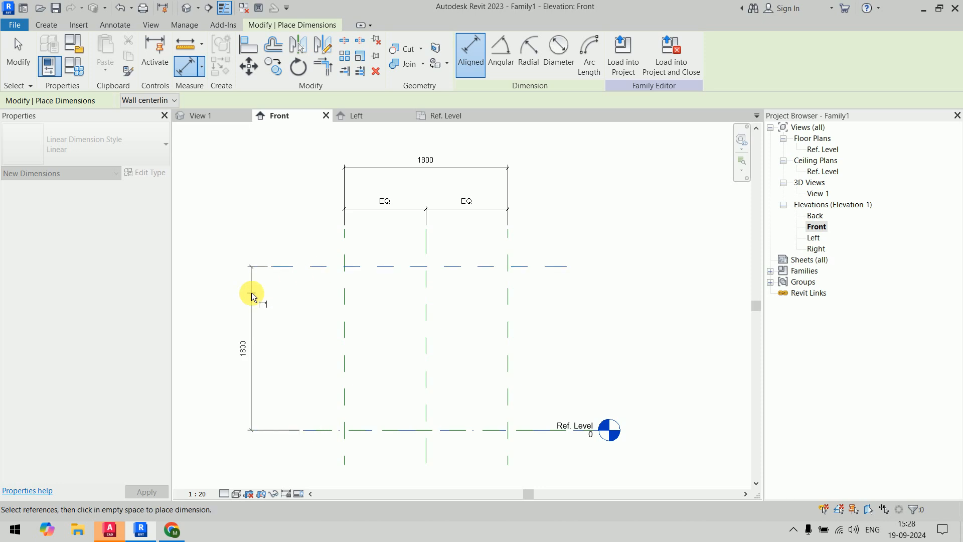
pyautogui.click(251, 293)
pyautogui.press('Escape')
pyautogui.press('Escape')
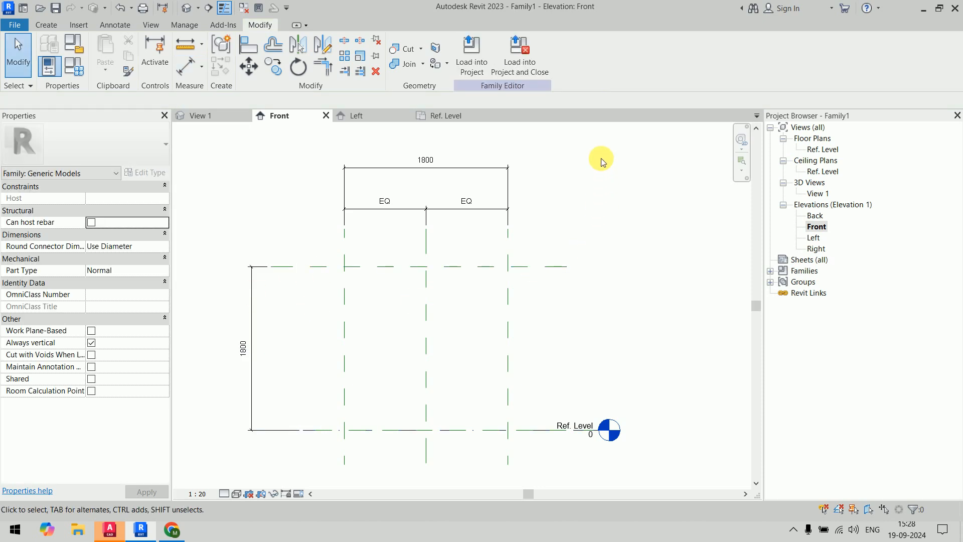
# Step: Label the overall width dimension with a new family type parameter named Total Length, grouped under Dimensions
pyautogui.scroll(-2, 601, 158)
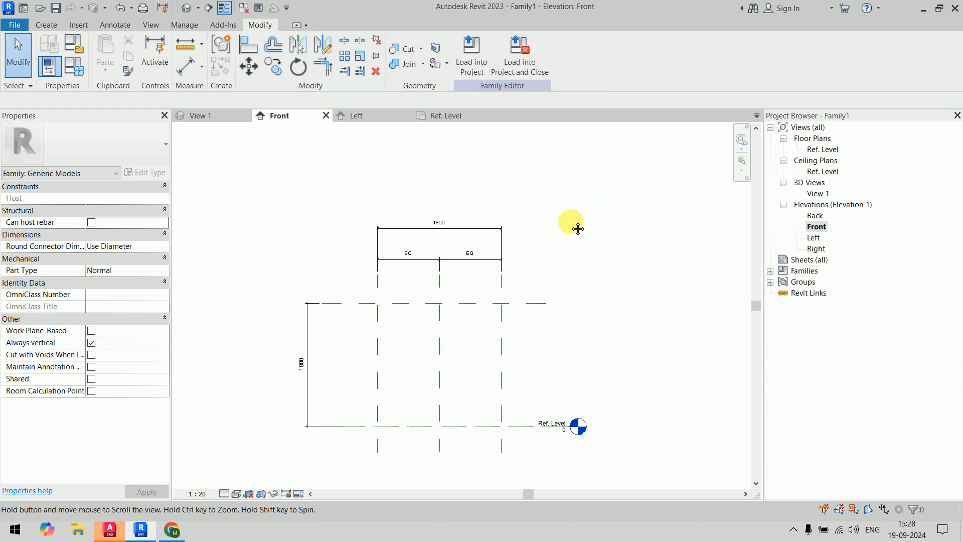
pyautogui.click(473, 231)
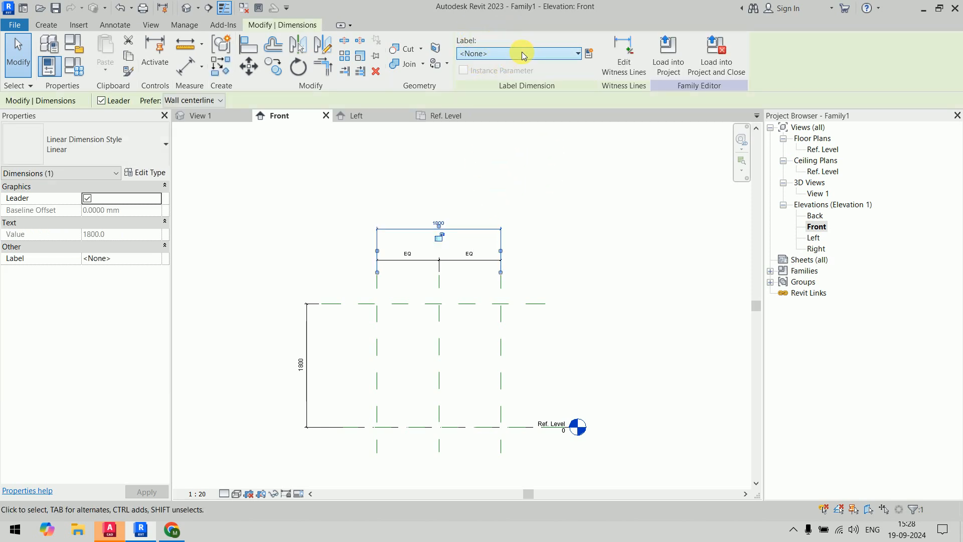
pyautogui.click(578, 55)
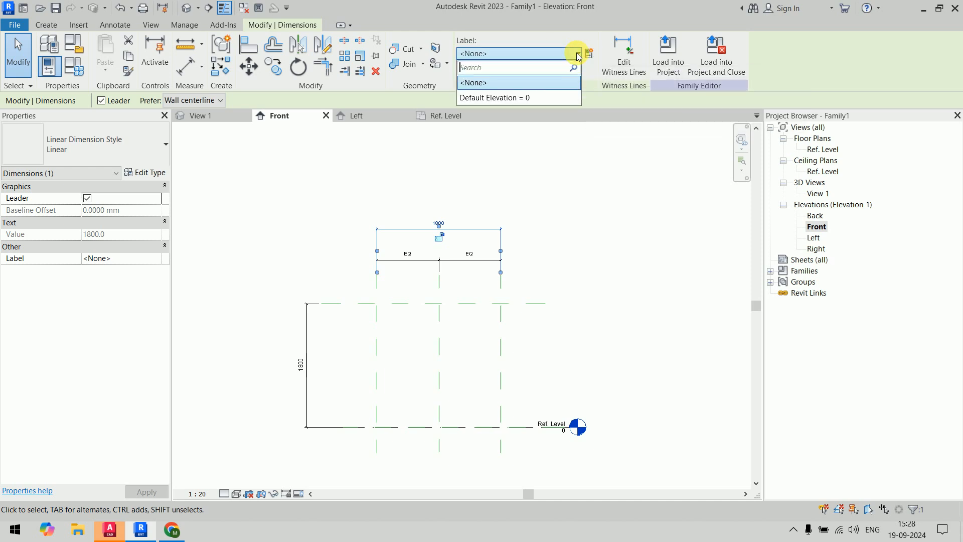
pyautogui.click(566, 82)
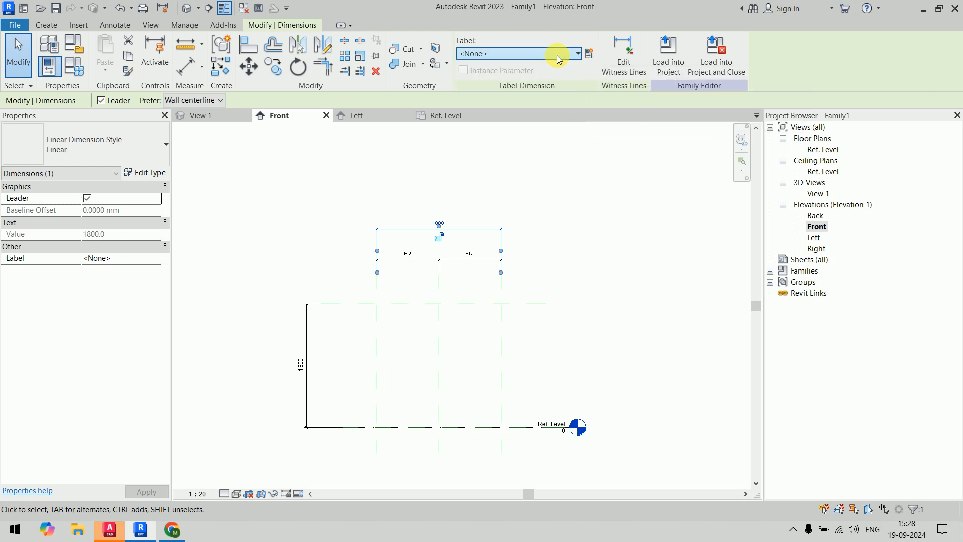
pyautogui.click(595, 56)
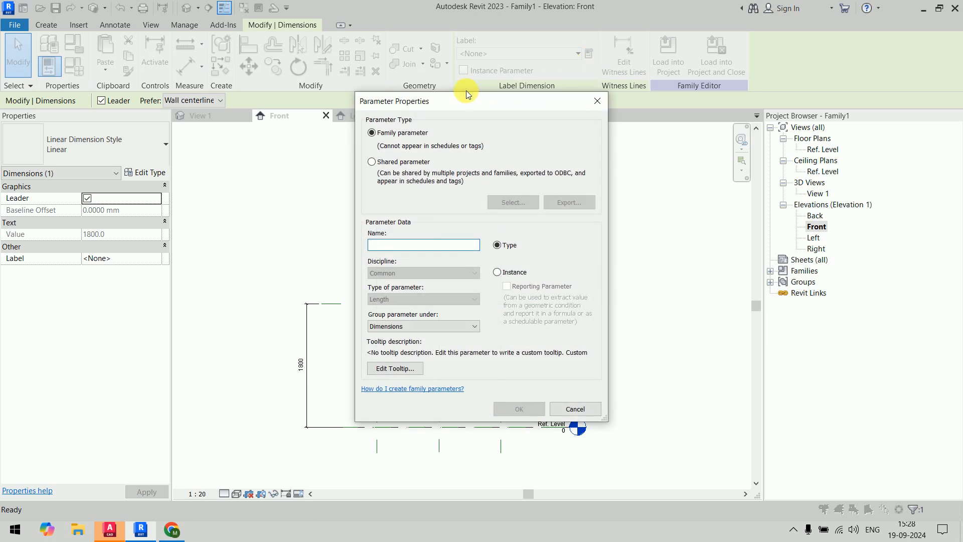
pyautogui.moveTo(461, 103); pyautogui.dragTo(665, 49)
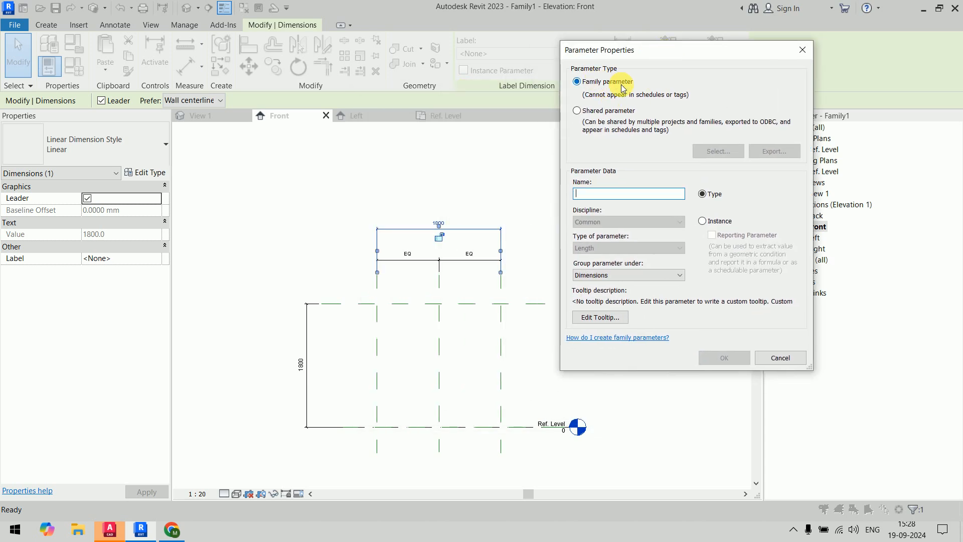
pyautogui.write('Length')
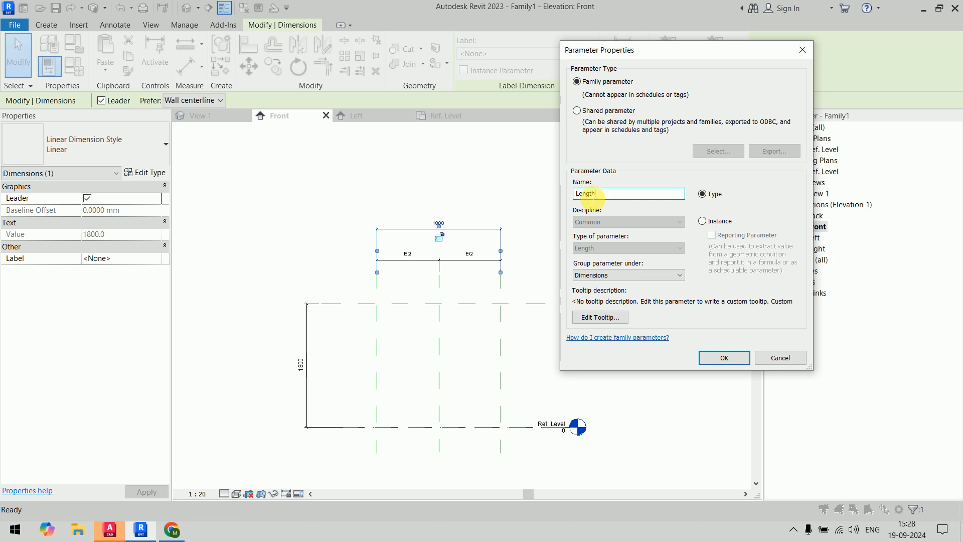
pyautogui.hotkey('ctrl', 'a')
pyautogui.write('Toal')
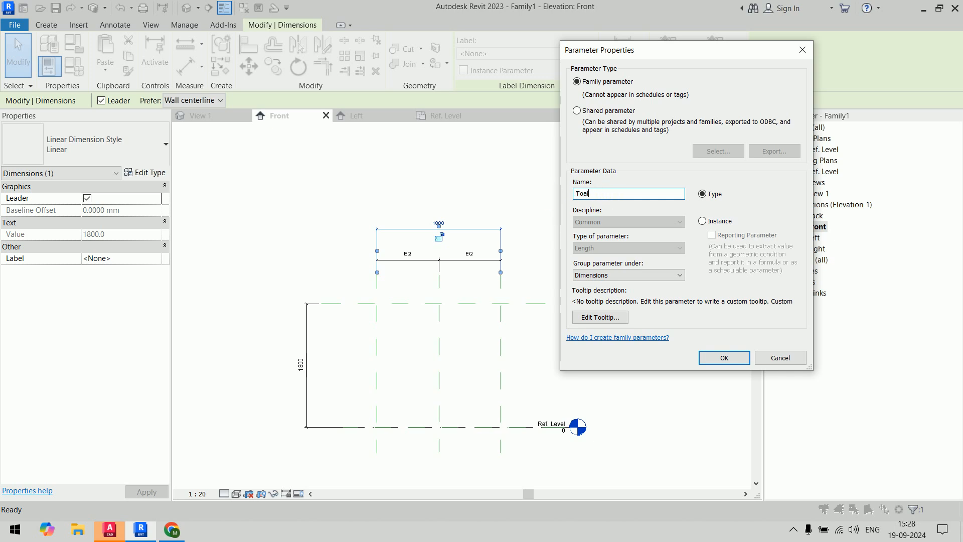
pyautogui.press('BackSpace')
pyautogui.press('BackSpace')
pyautogui.press('BackSpace')
pyautogui.press('BackSpace')
pyautogui.write('otal Length')
pyautogui.click(728, 360)
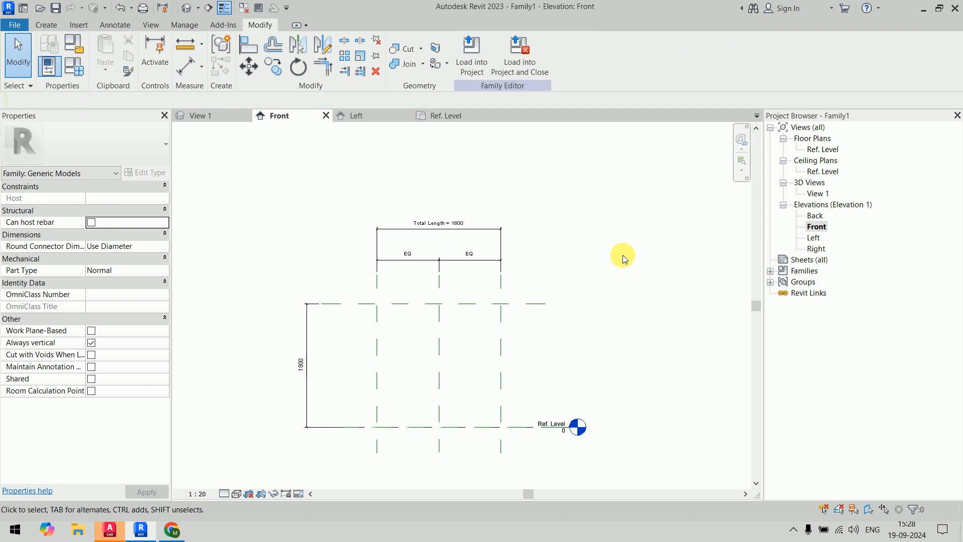
# Step: Label the vertical dimension above Ref. Level with a new family type parameter named Total height
pyautogui.click(310, 321)
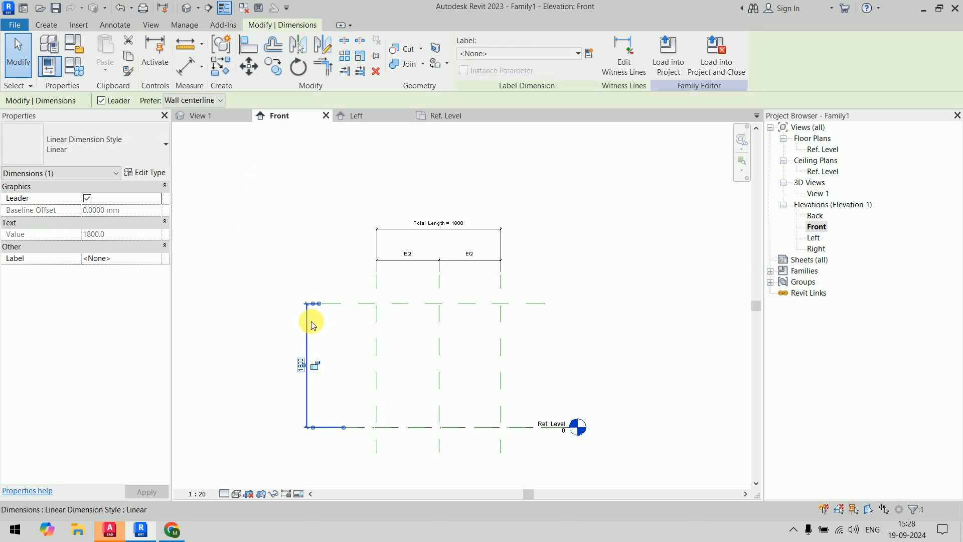
pyautogui.click(589, 53)
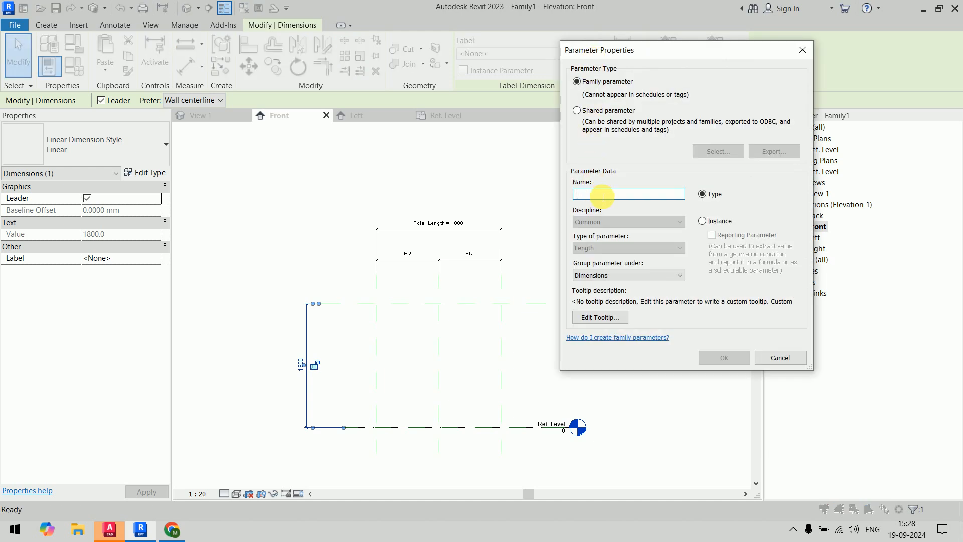
pyautogui.write('Total heig')
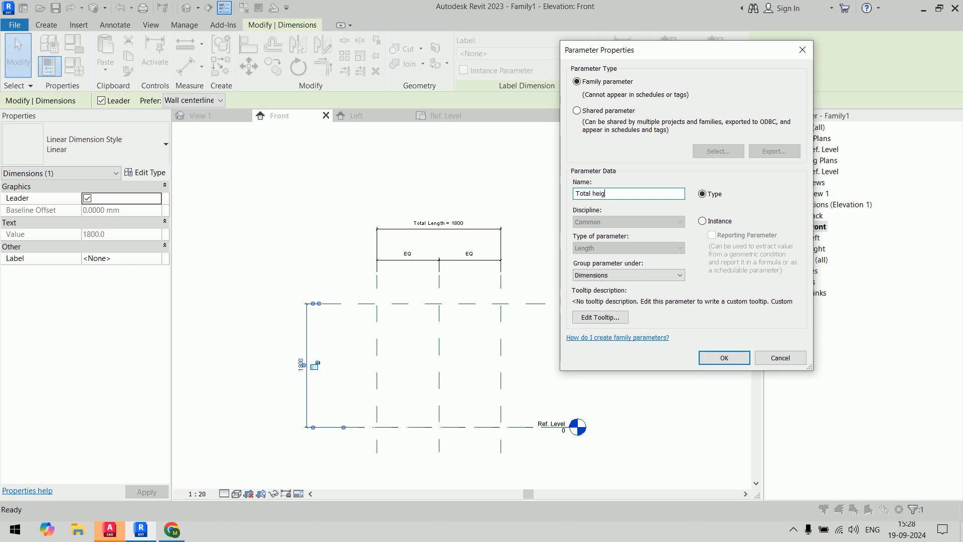
pyautogui.write('ht')
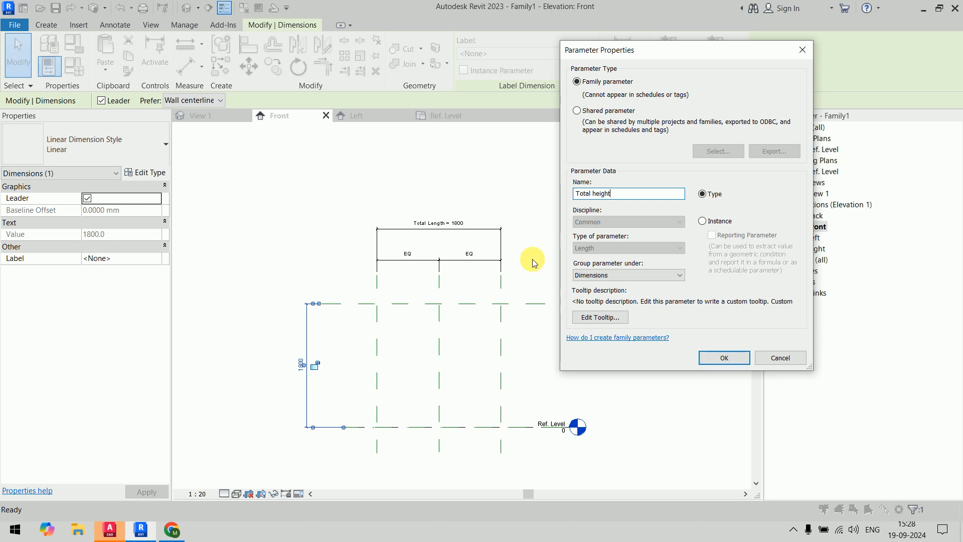
pyautogui.click(722, 357)
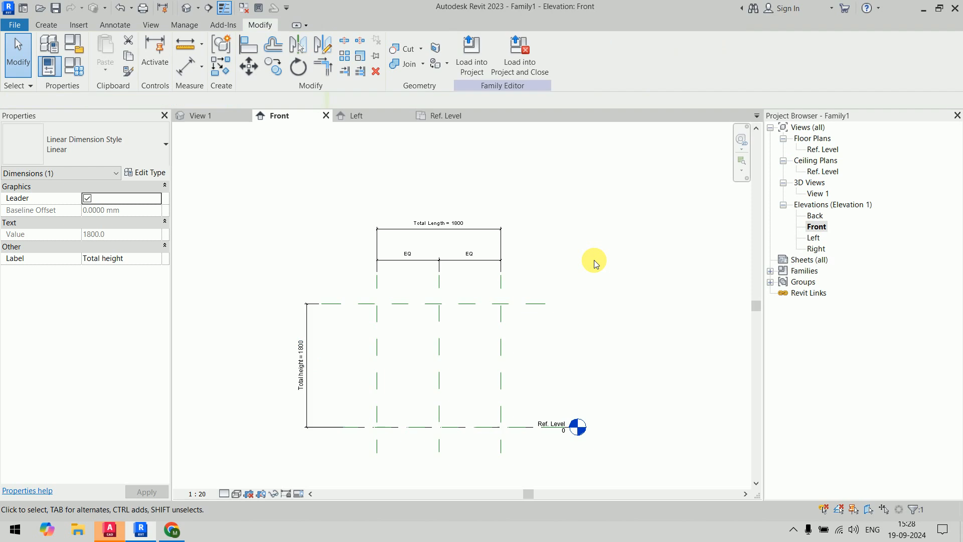
pyautogui.press('Escape')
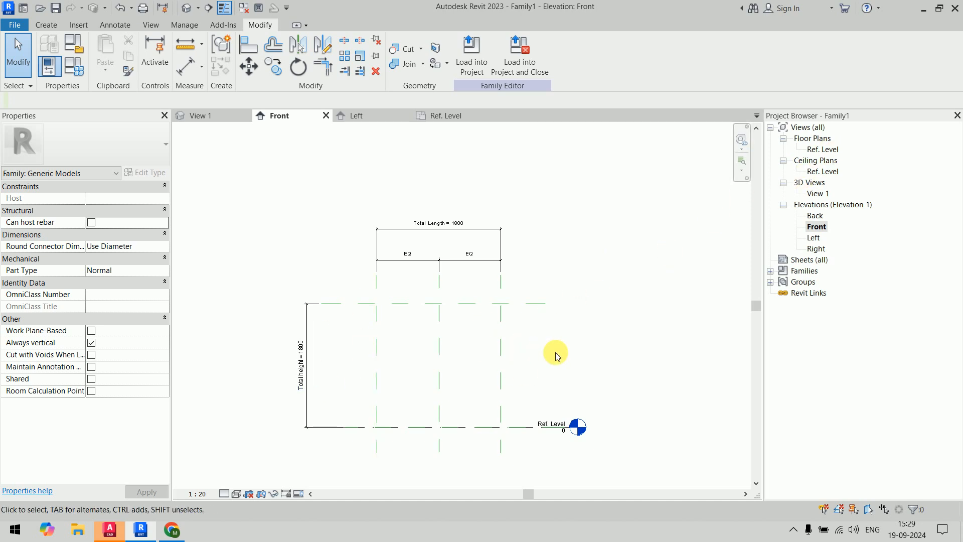
# Step: In the Ref. Level floor plan, draw a horizontal reference plane about 200 mm below the existing horizontal plane
pyautogui.doubleClick(822, 150)
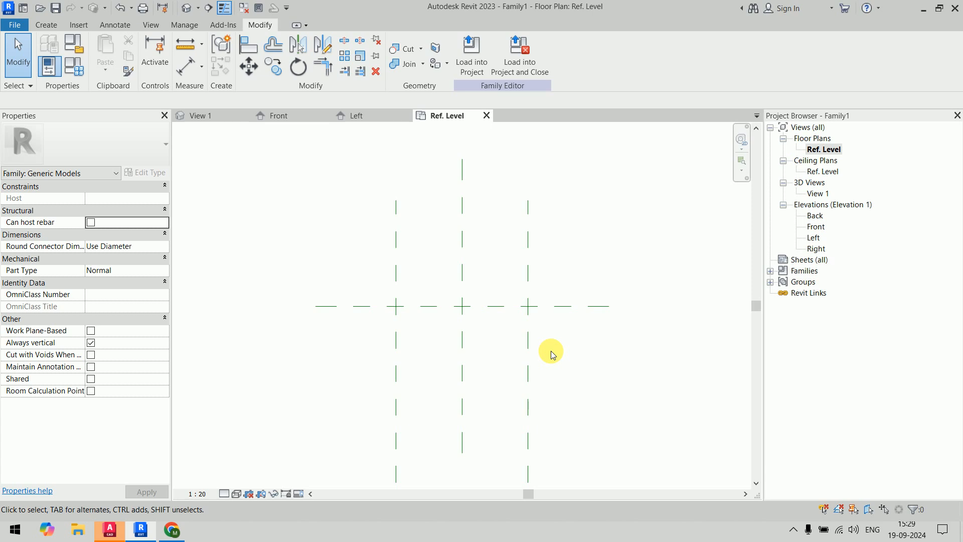
pyautogui.press('r')
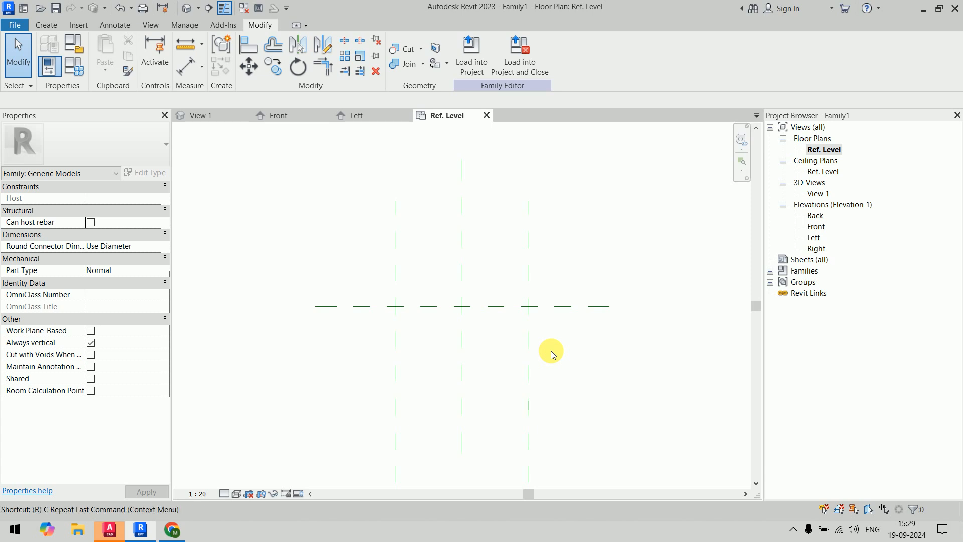
pyautogui.press('p')
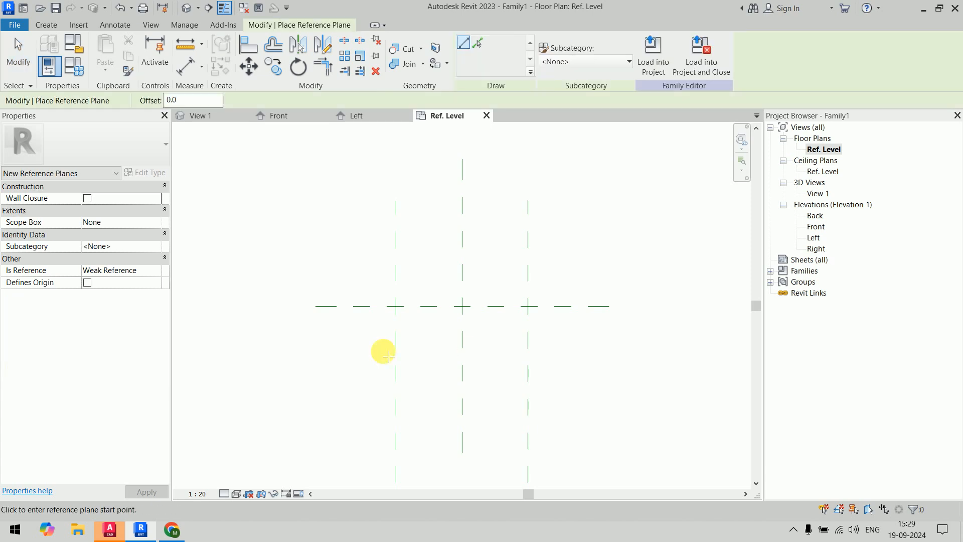
pyautogui.click(317, 322)
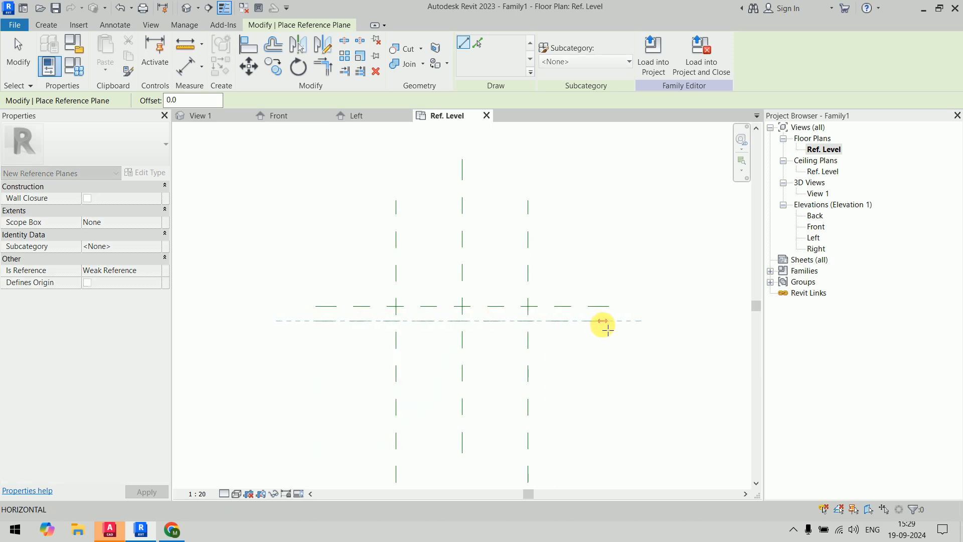
pyautogui.click(609, 321)
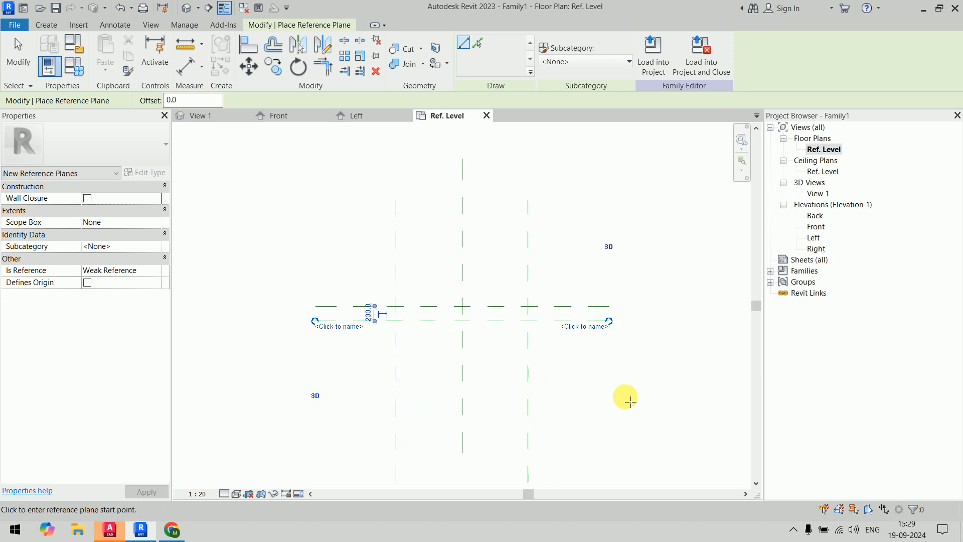
pyautogui.press('Escape')
pyautogui.press('Escape')
# Step: Place an aligned dimension between the two horizontal reference planes in the floor plan, beyond their ends
pyautogui.scroll(3, 371, 357)
pyautogui.press('i')
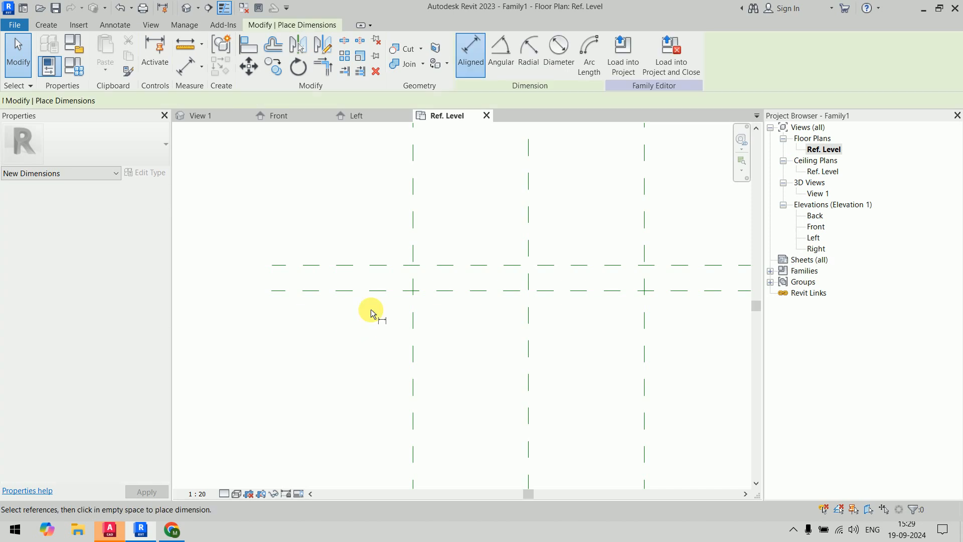
pyautogui.click(370, 265)
pyautogui.click(369, 290)
pyautogui.click(234, 279)
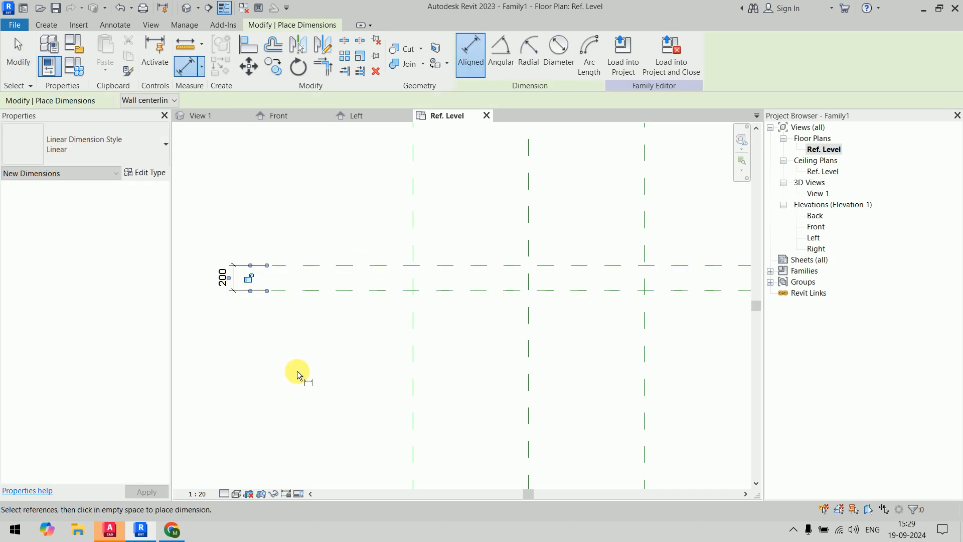
pyautogui.press('Escape')
# Step: Label the dimension between the two horizontal planes with a new family type parameter named Back Panel Depth
pyautogui.click(235, 292)
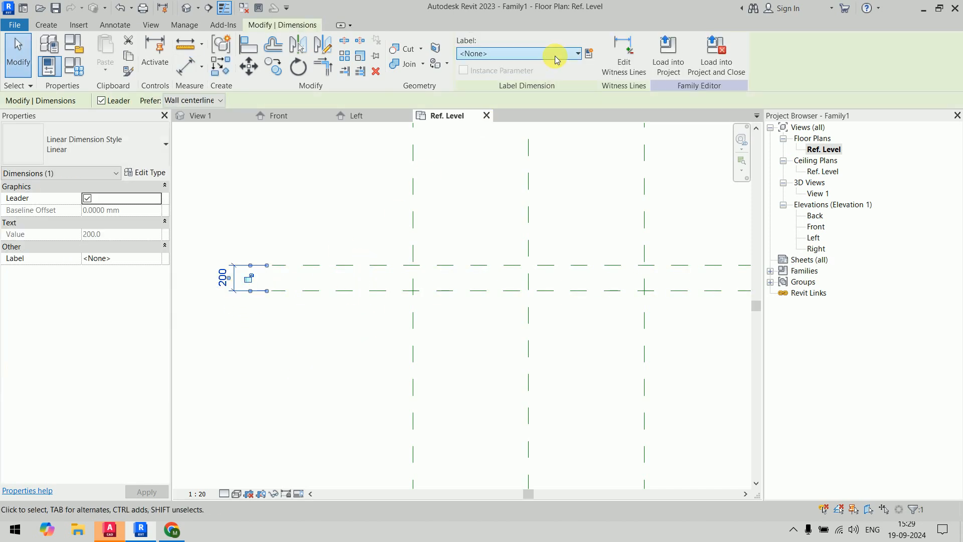
pyautogui.click(591, 54)
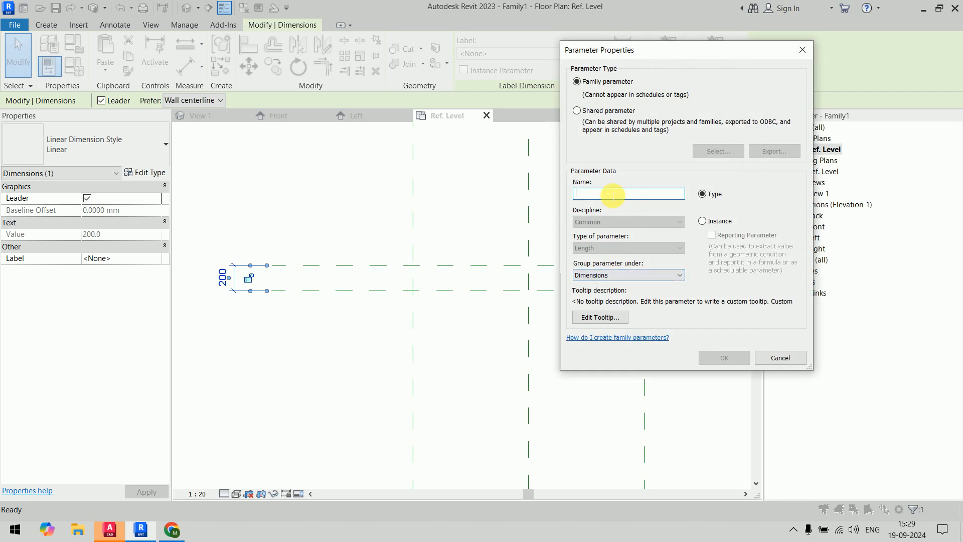
pyautogui.write('Back Panel ')
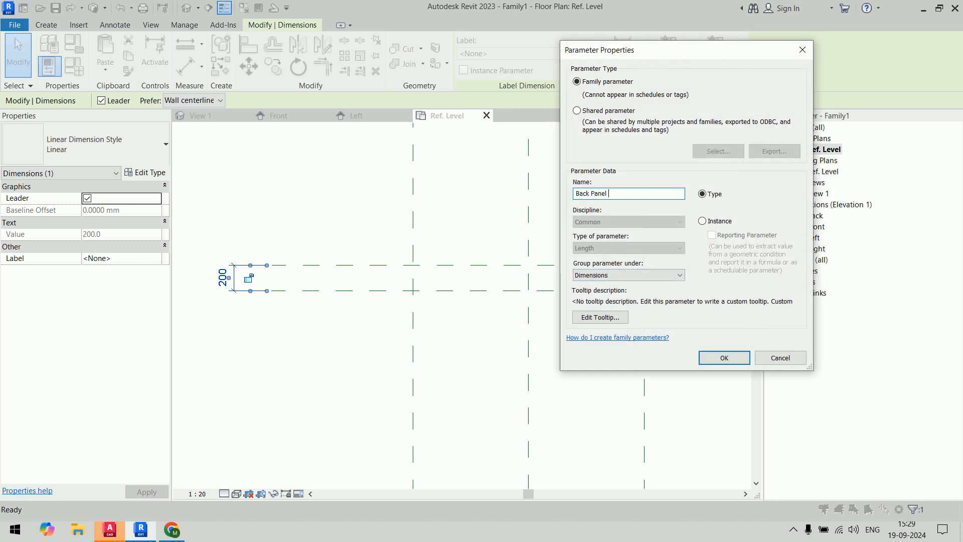
pyautogui.write('Depth')
pyautogui.click(710, 357)
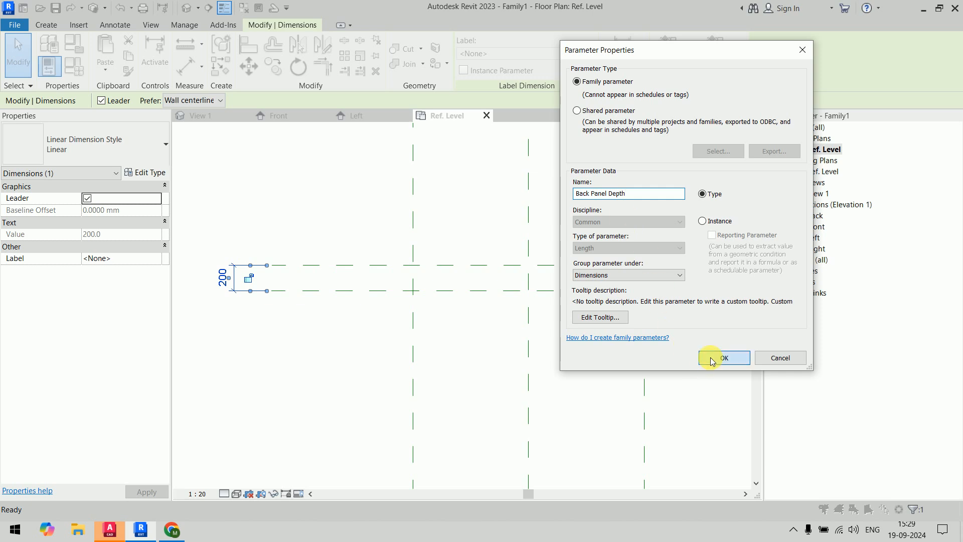
# Step: Start an extrusion in the floor plan and sketch a rectangle bounded by the outer vertical and two horizontal reference planes
pyautogui.click(675, 380)
pyautogui.scroll(-2, 565, 329)
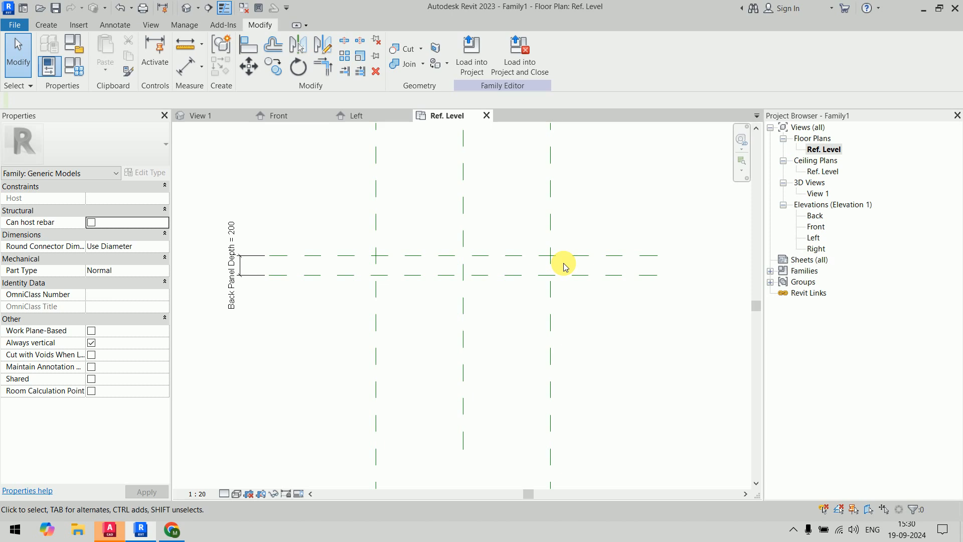
pyautogui.click(45, 25)
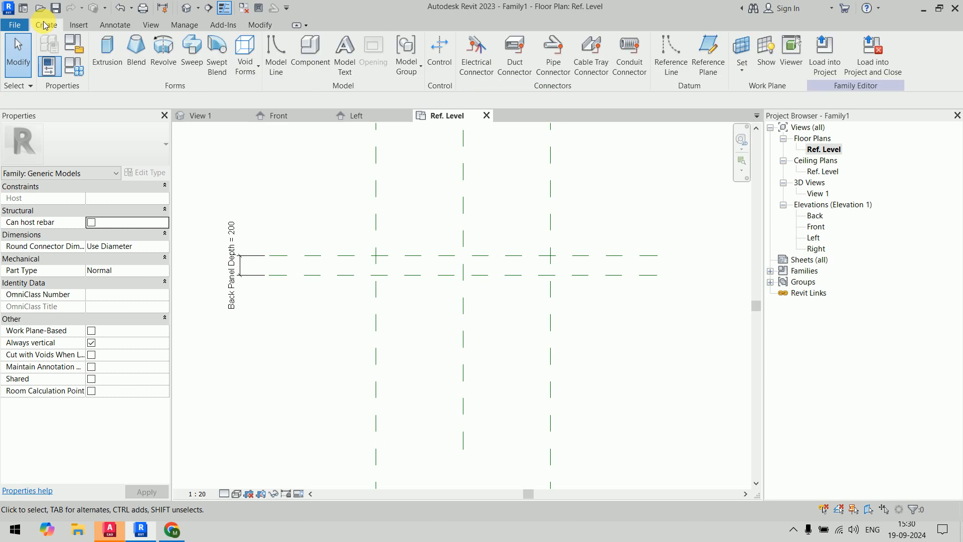
pyautogui.click(112, 60)
pyautogui.click(505, 42)
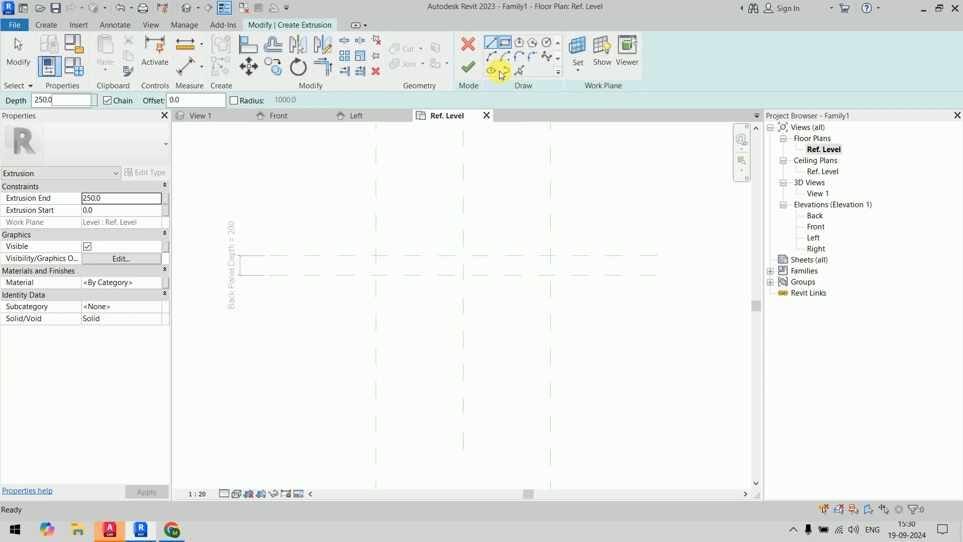
pyautogui.click(376, 255)
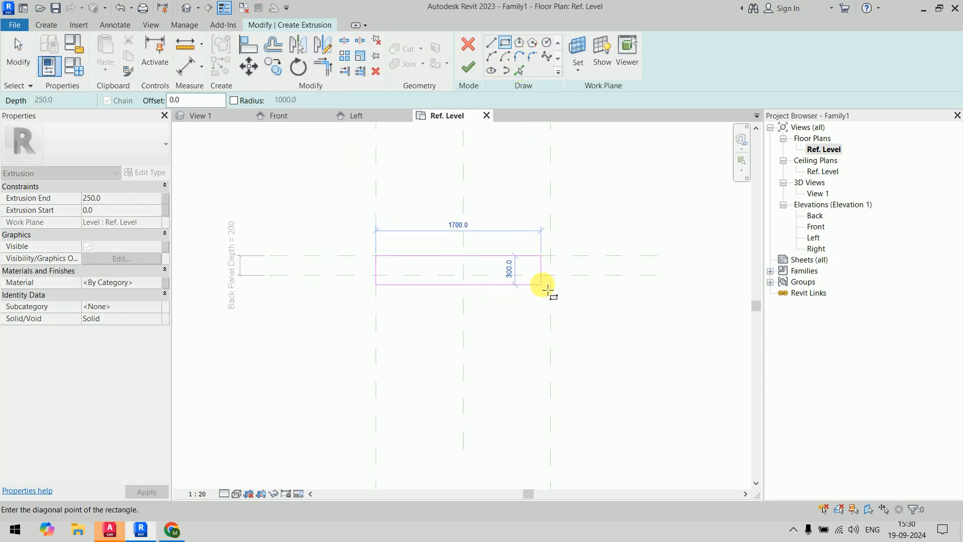
pyautogui.click(550, 275)
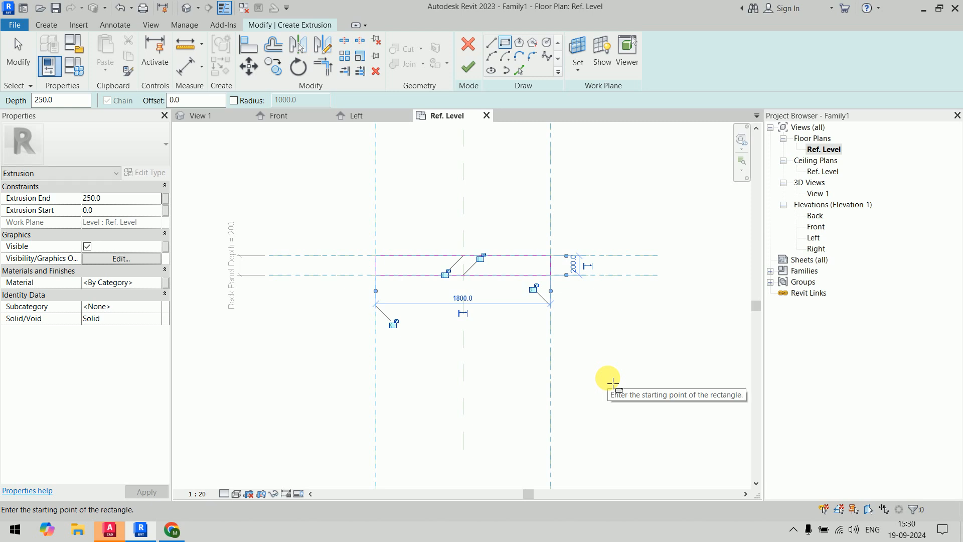
# Step: Lock all four edges of the rectangle to their reference planes and finish the extrusion
pyautogui.scroll(3, 482, 289)
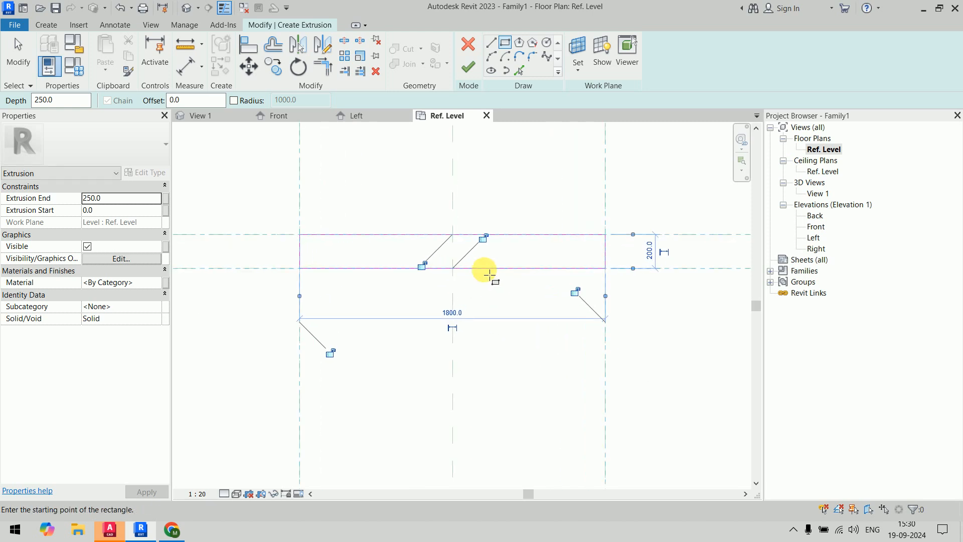
pyautogui.click(489, 245)
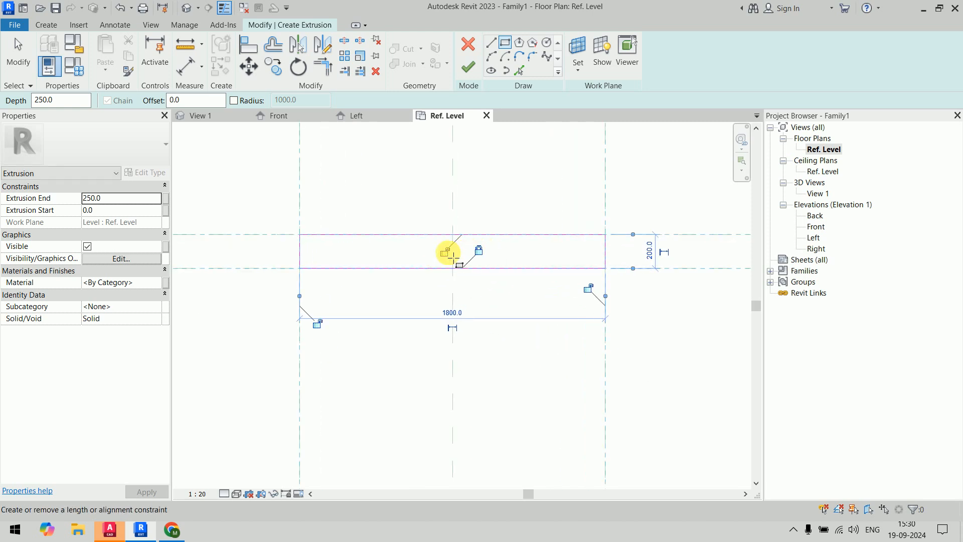
pyautogui.click(588, 289)
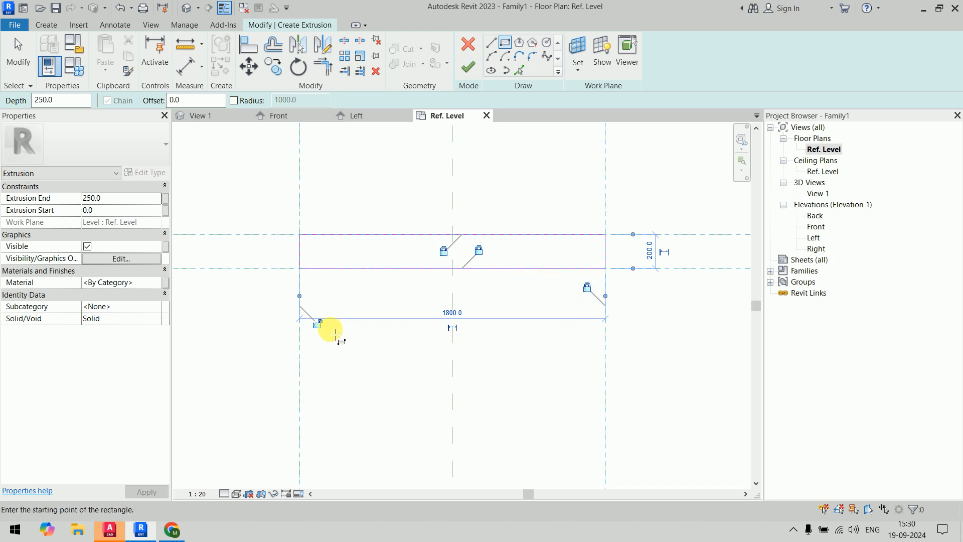
pyautogui.click(320, 326)
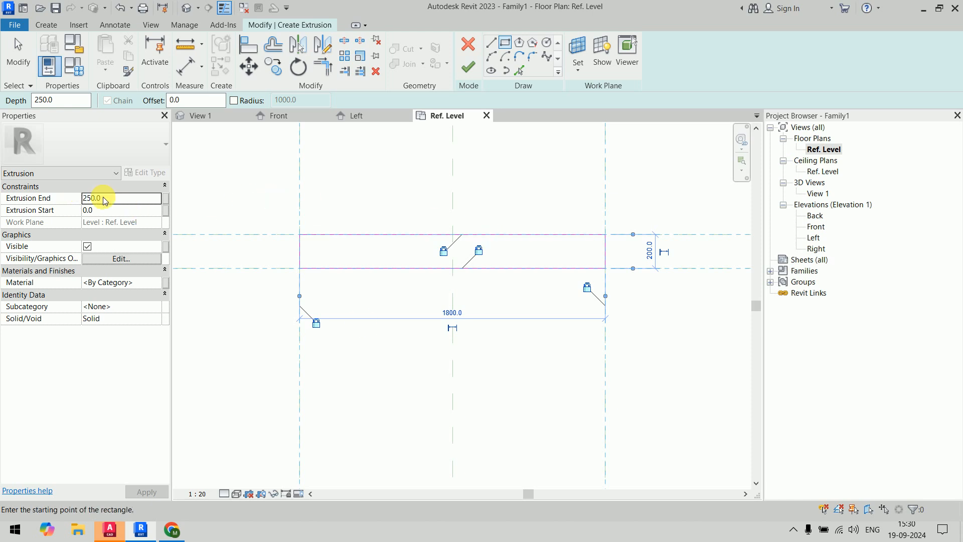
pyautogui.click(467, 67)
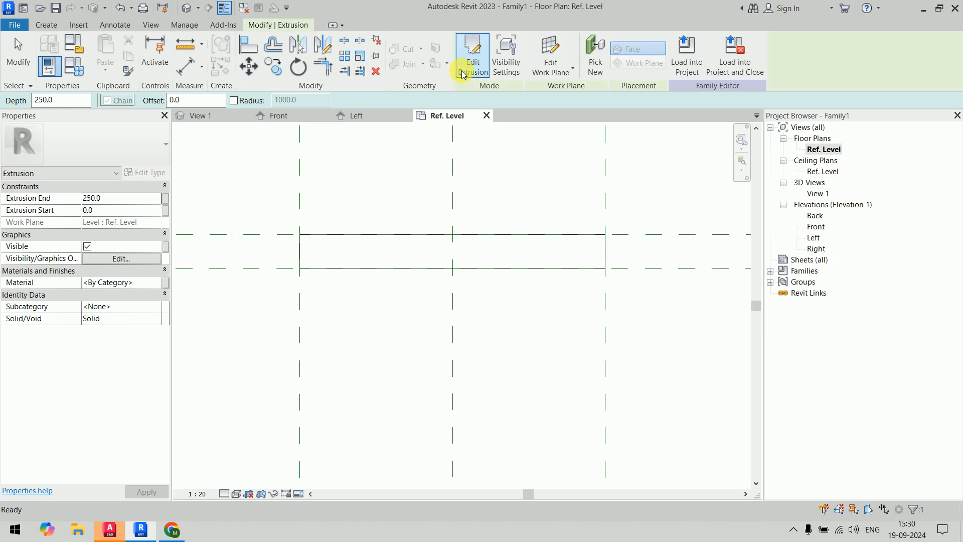
# Step: In the Front elevation, stretch the extrusion's top up to the Total height reference plane and lock it there
pyautogui.click(279, 116)
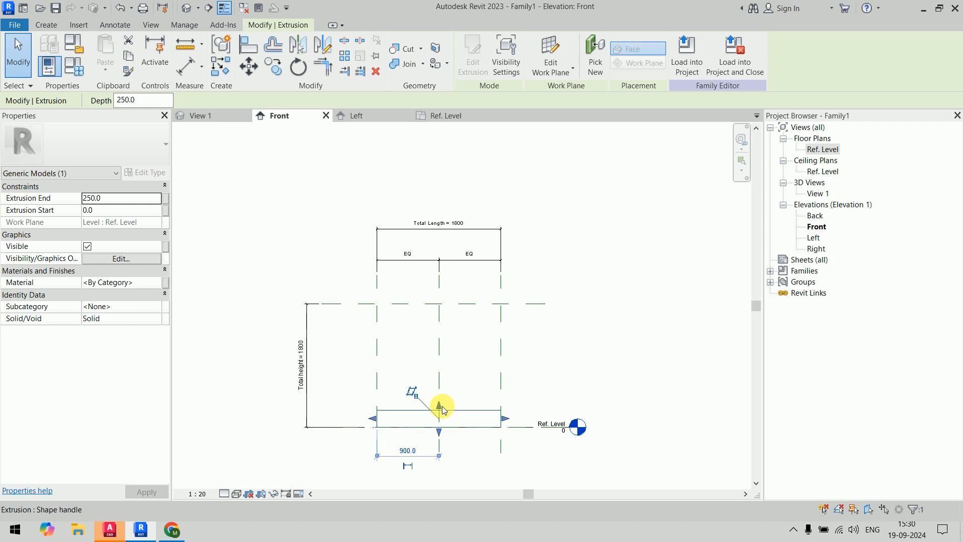
pyautogui.moveTo(439, 405); pyautogui.dragTo(438, 304)
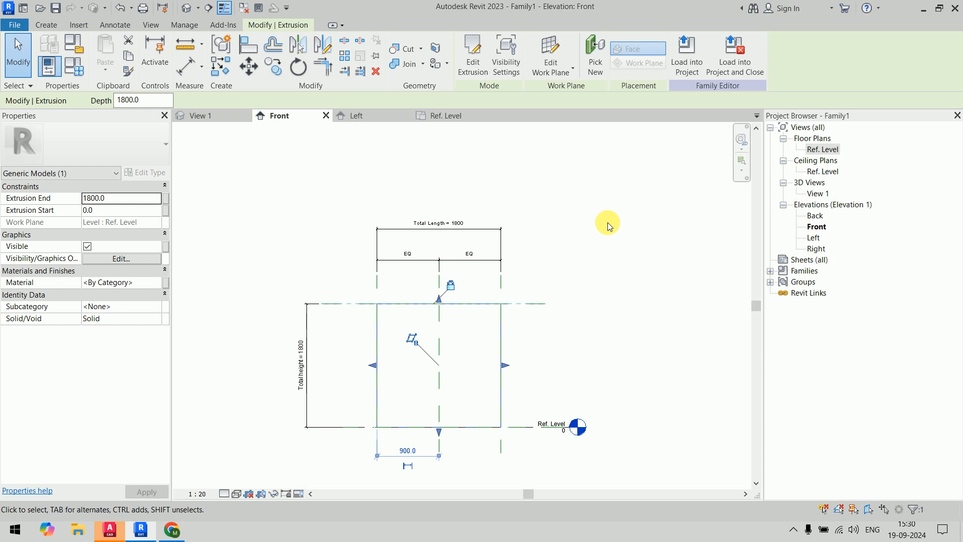
pyautogui.click(603, 233)
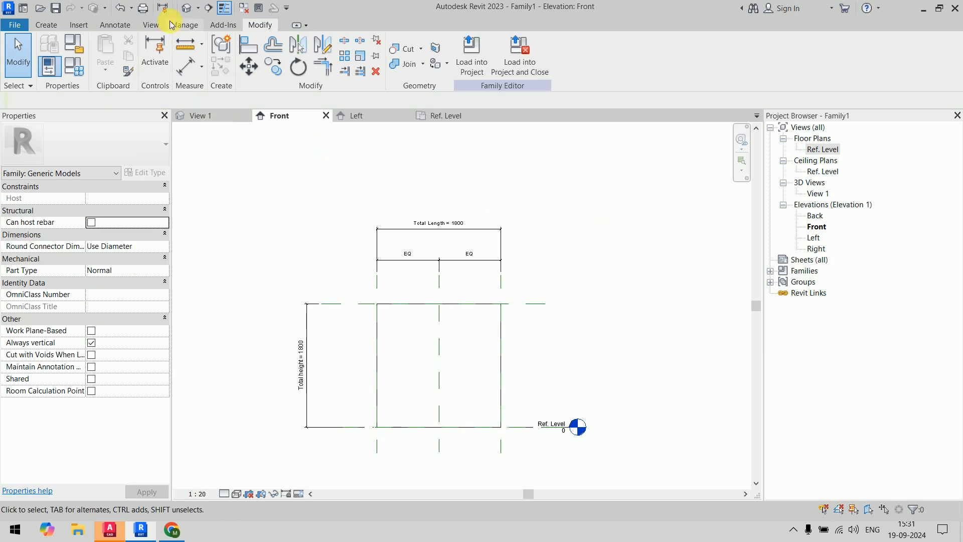
# Step: Show the panel in the default 3D view and set the Back Panel Depth parameter to 25 in the family types
pyautogui.click(186, 10)
pyautogui.keyDown('shift'); pyautogui.moveTo(466, 344); pyautogui.dragTo(533, 319, button='middle'); pyautogui.keyUp('shift')
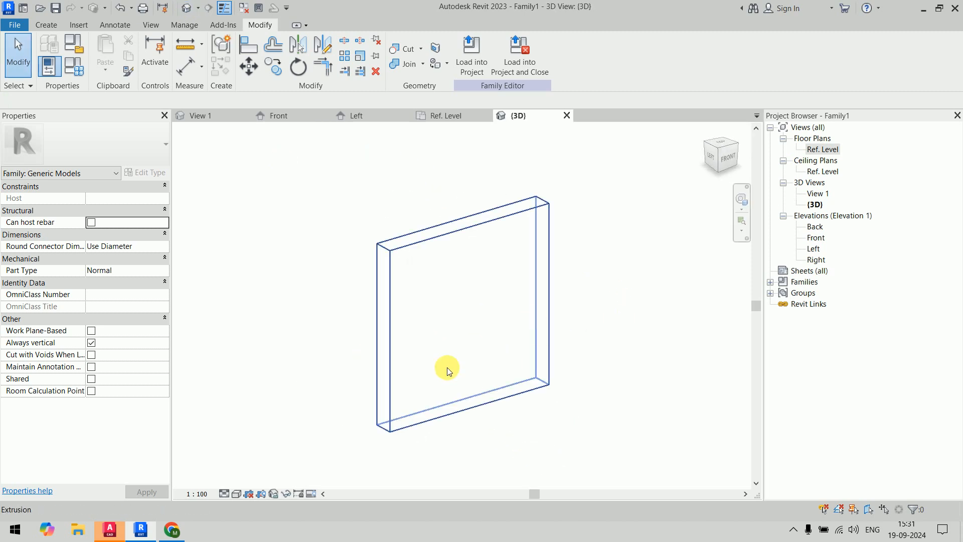
pyautogui.click(78, 63)
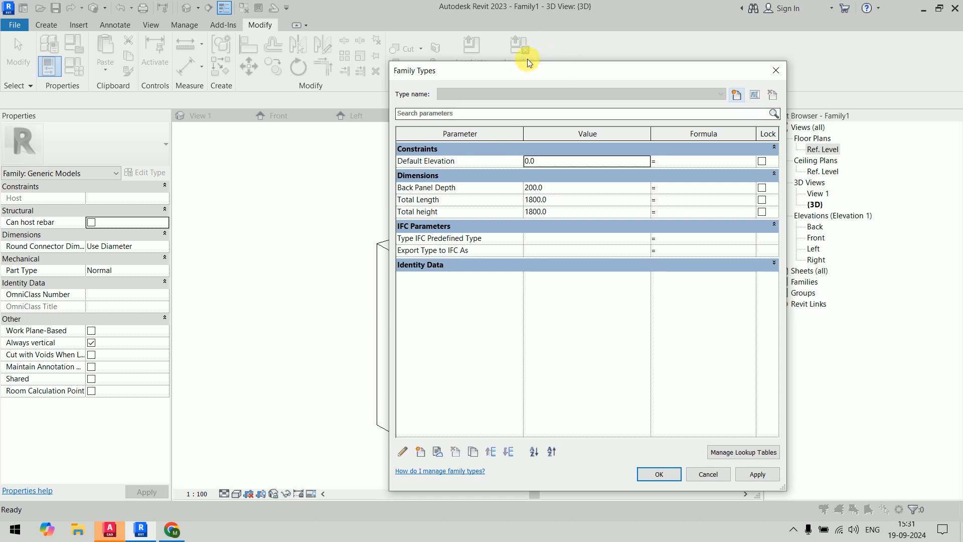
pyautogui.moveTo(521, 70); pyautogui.dragTo(175, 27)
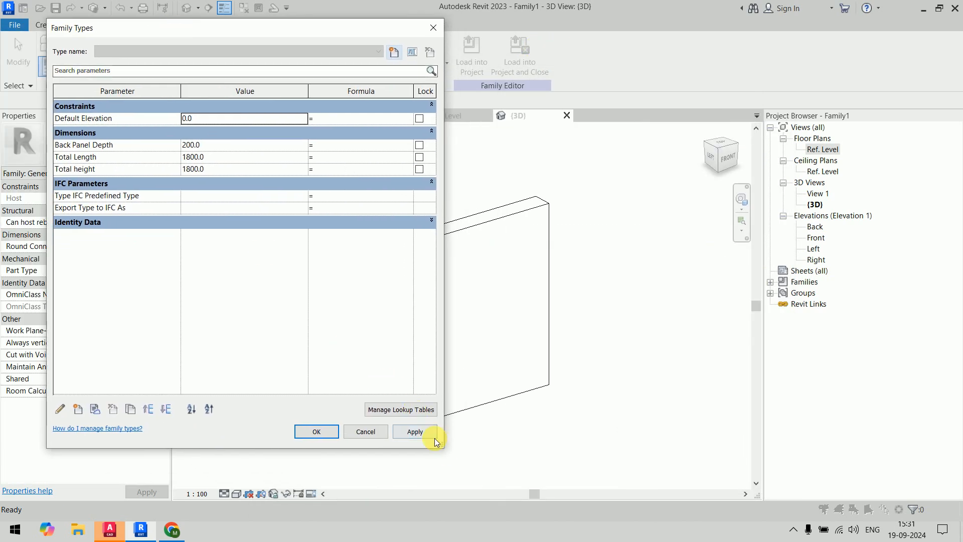
pyautogui.moveTo(440, 445); pyautogui.dragTo(220, 334)
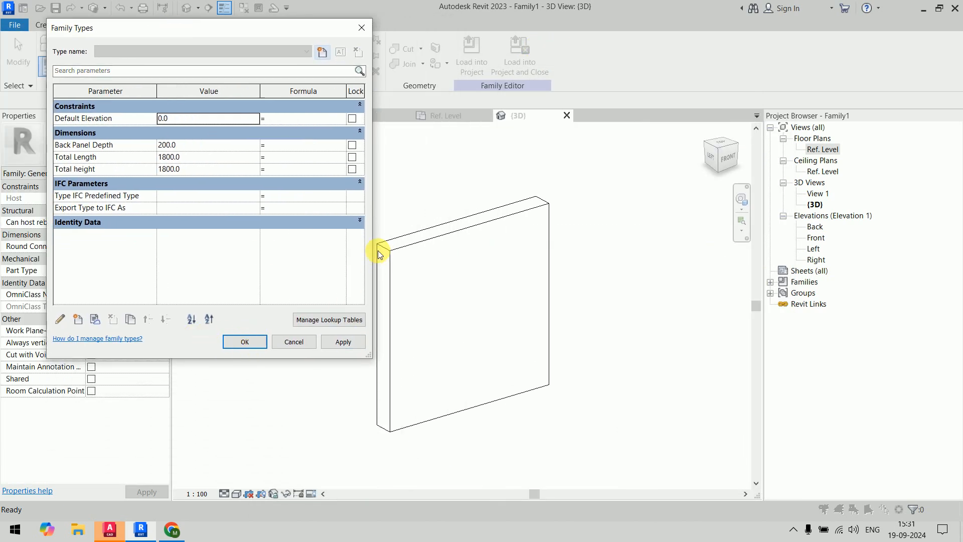
pyautogui.click(216, 150)
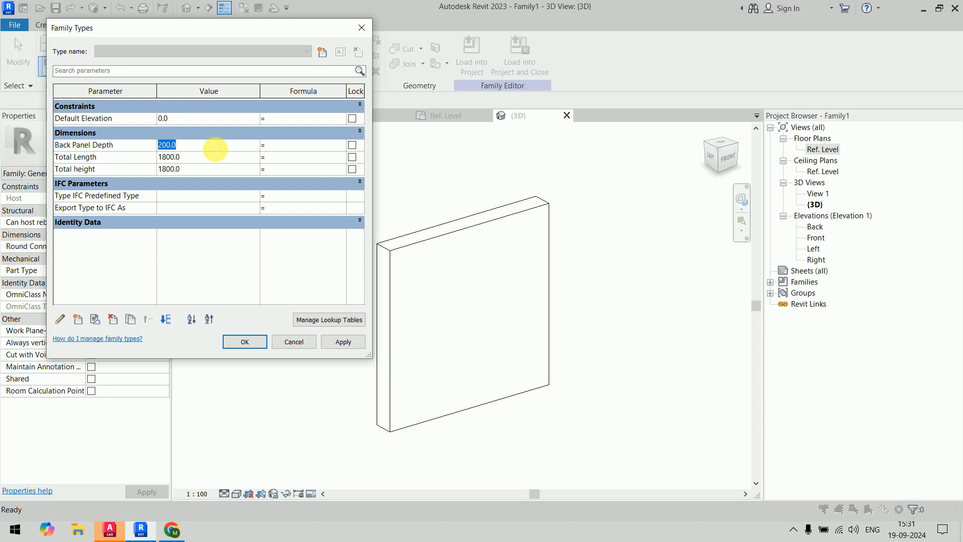
pyautogui.write('25')
pyautogui.press('Tab')
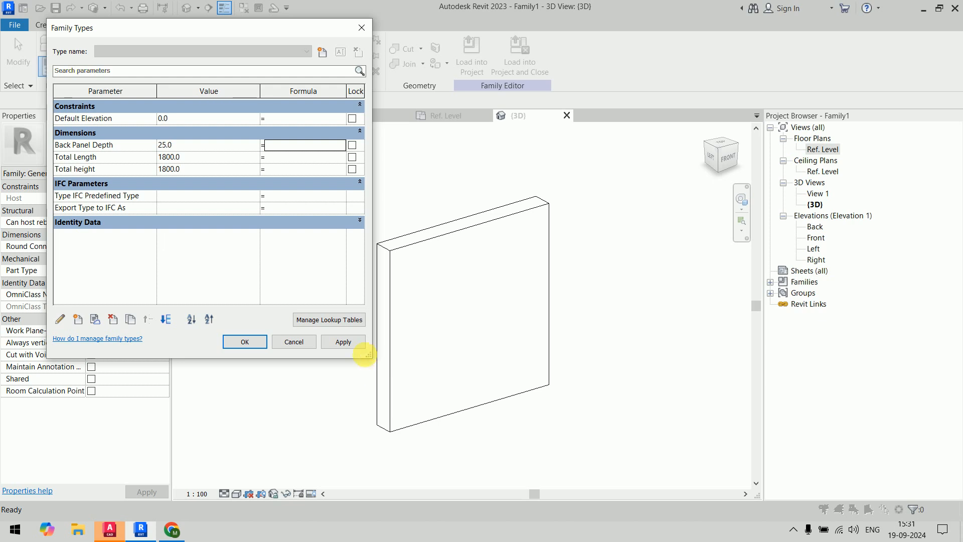
pyautogui.click(356, 345)
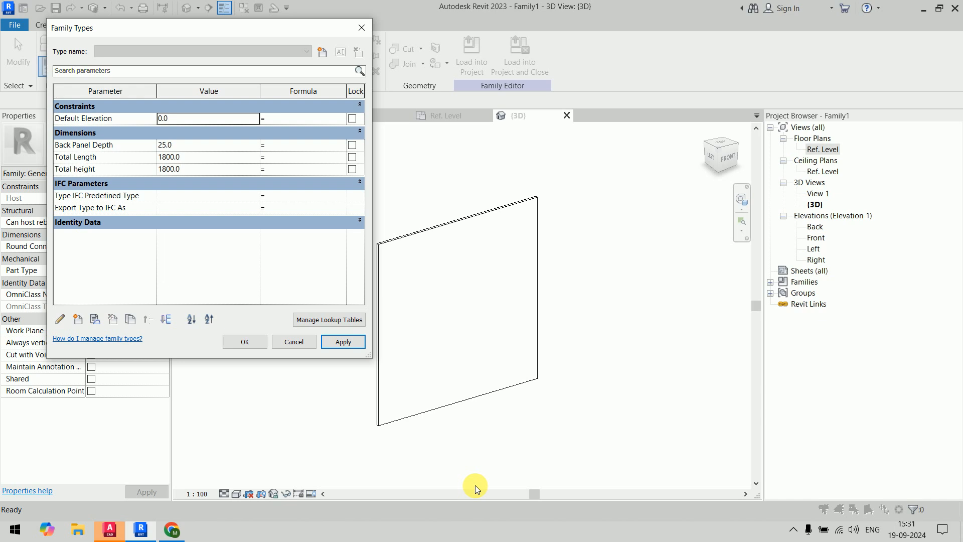
pyautogui.click(241, 343)
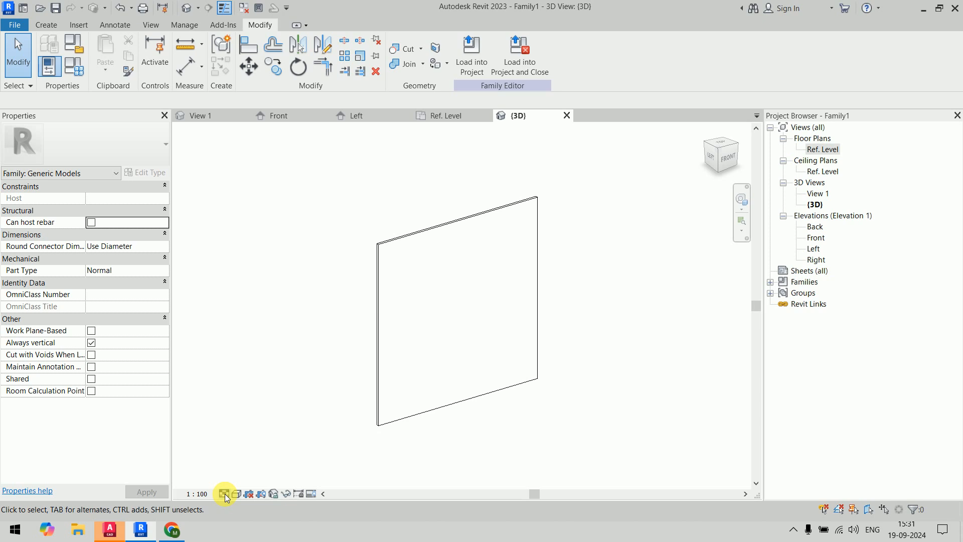
# Step: In the Ref. Level floor plan, draw a horizontal reference plane about 96 mm below the back panel's lower plane
pyautogui.doubleClick(825, 150)
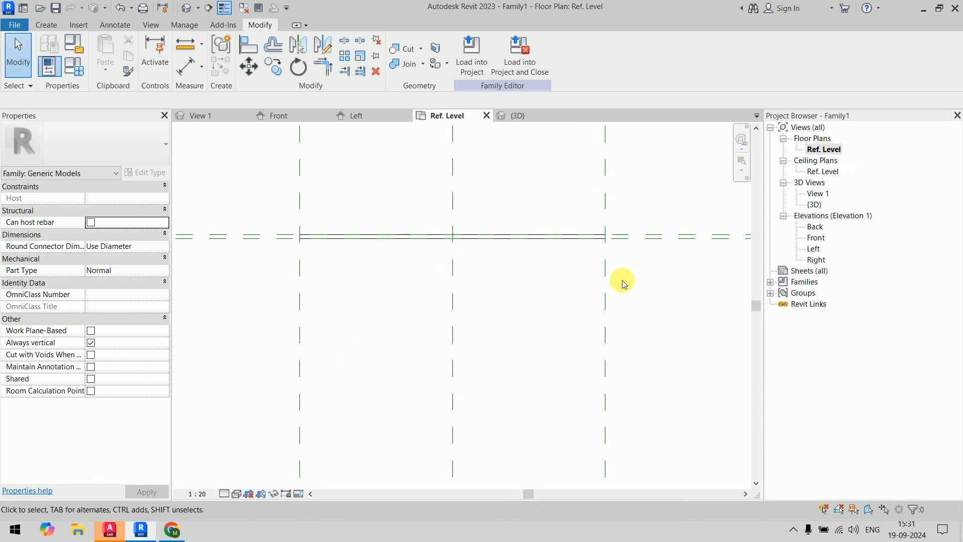
pyautogui.scroll(-2, 544, 273)
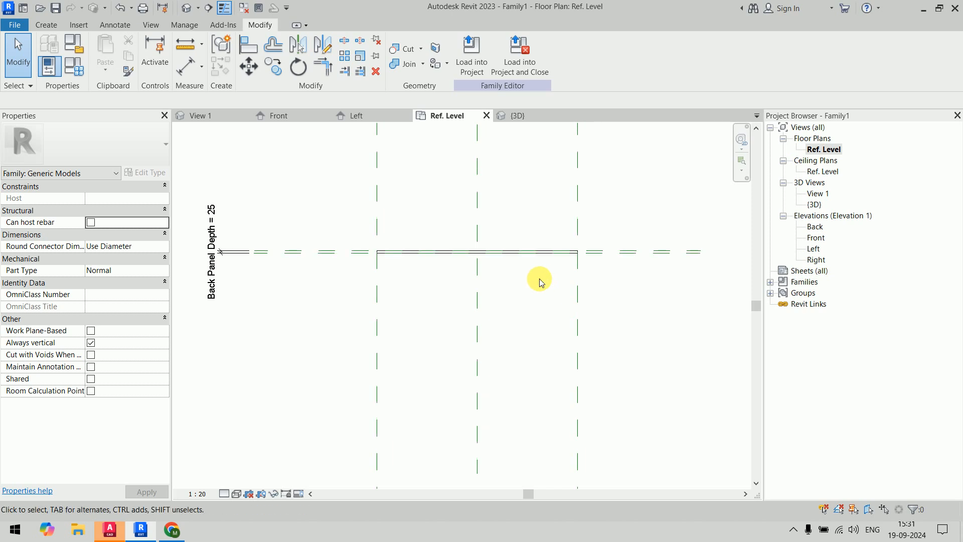
pyautogui.press('r')
pyautogui.press('p')
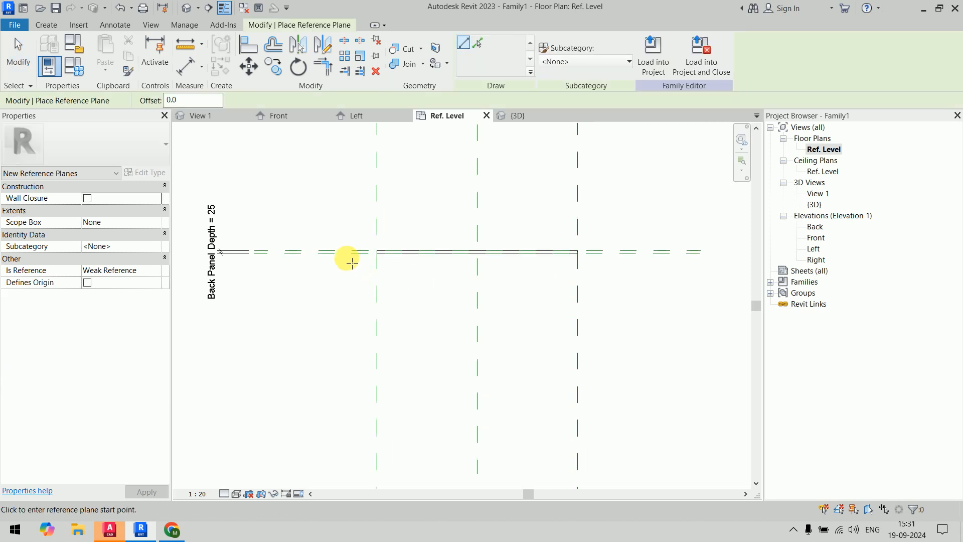
pyautogui.click(339, 271)
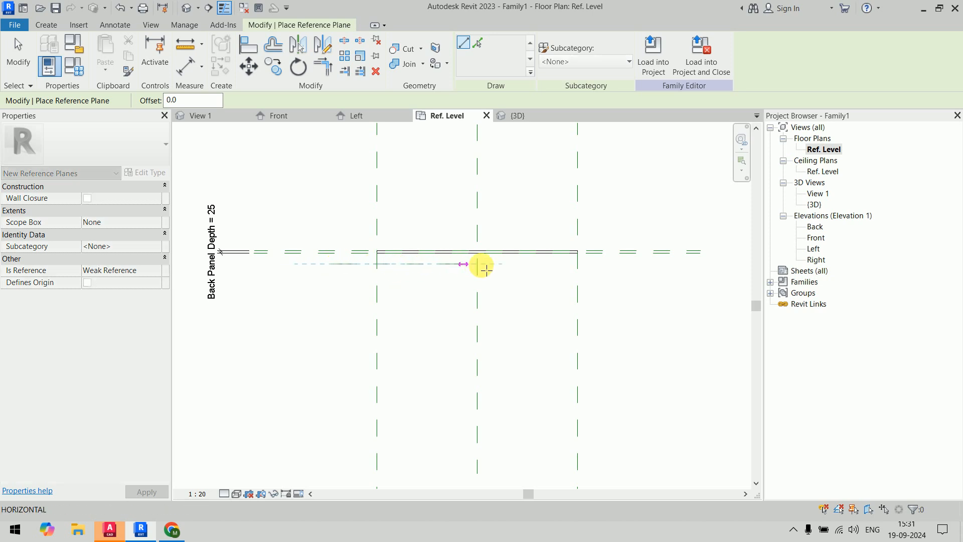
pyautogui.click(631, 264)
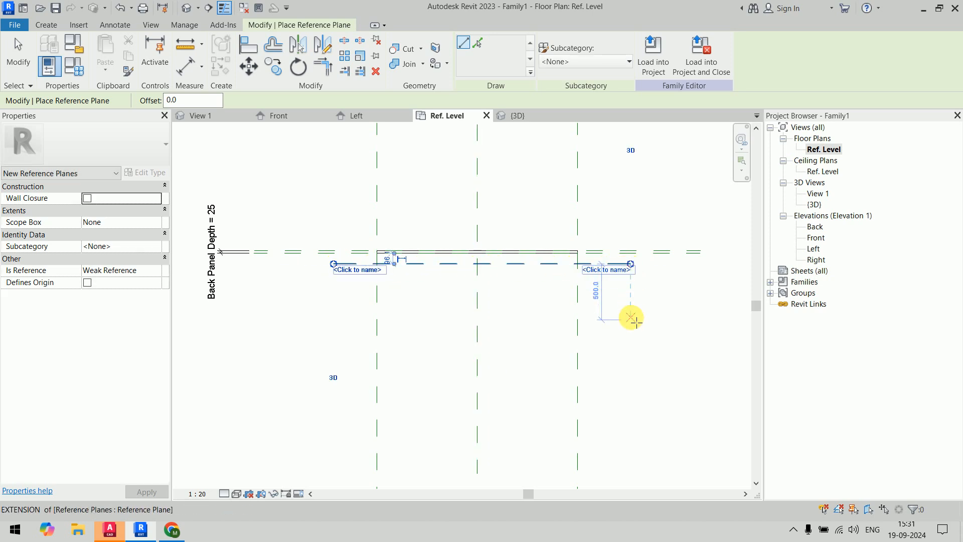
pyautogui.press('Escape')
pyautogui.press('Escape')
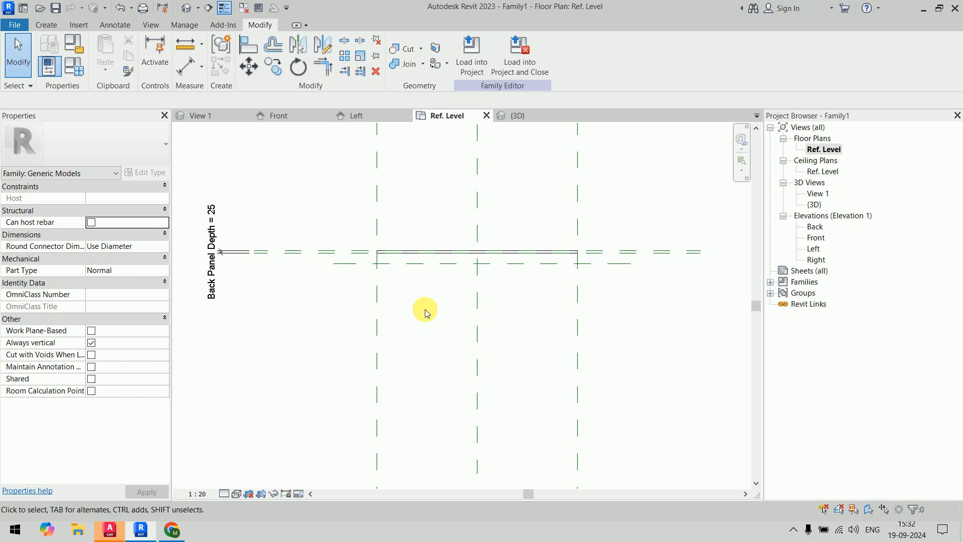
# Step: Place an aligned dimension between the new reference plane and the back panel's lower plane, next to the Back Panel Depth dimension
pyautogui.scroll(4, 389, 269)
pyautogui.moveTo(414, 282); pyautogui.dragTo(422, 331, button='middle')
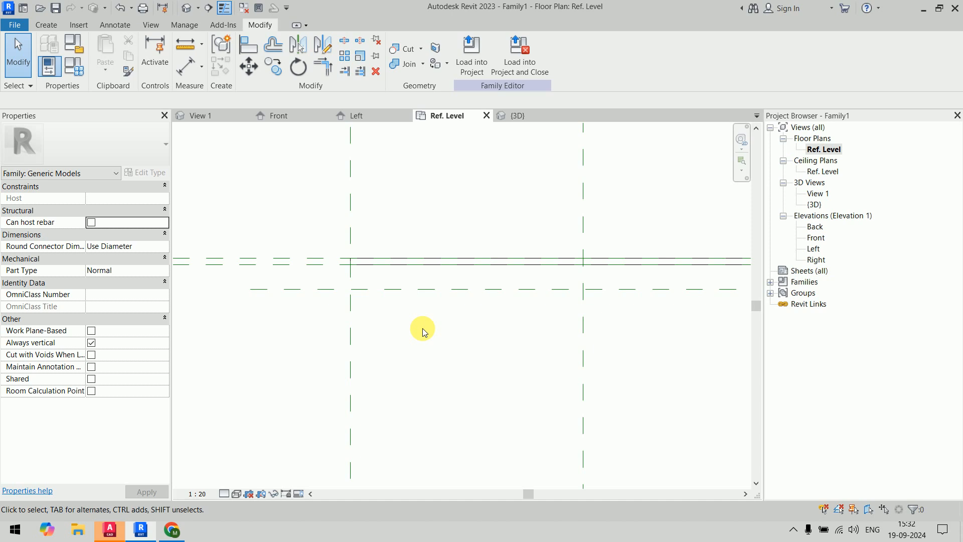
pyautogui.press('d')
pyautogui.press('i')
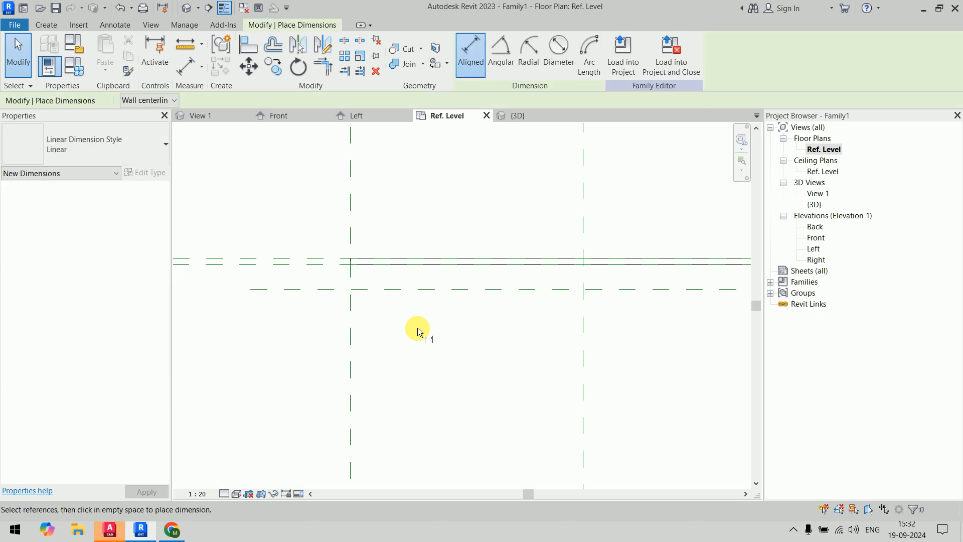
pyautogui.click(383, 287)
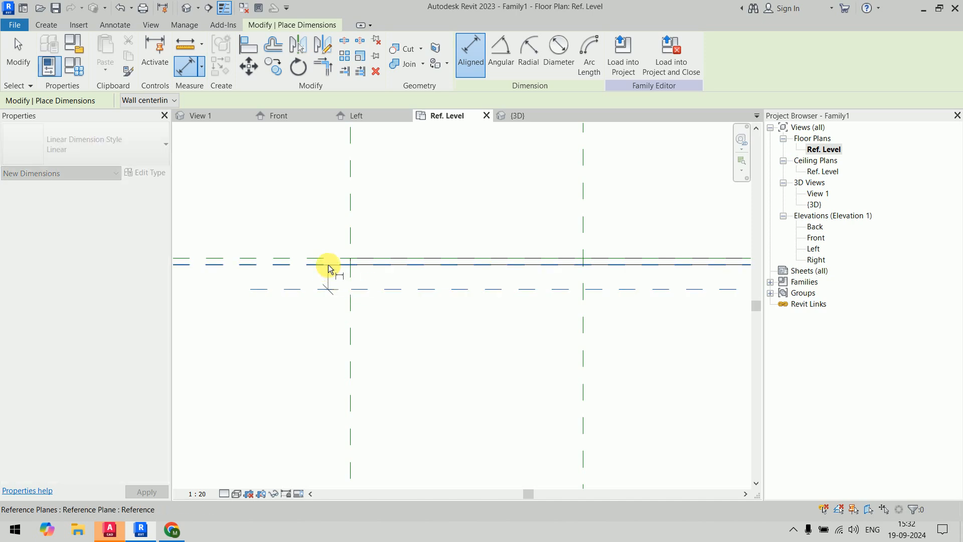
pyautogui.scroll(-2, 340, 265)
pyautogui.click(340, 265)
pyautogui.click(211, 295)
pyautogui.scroll(-2, 243, 315)
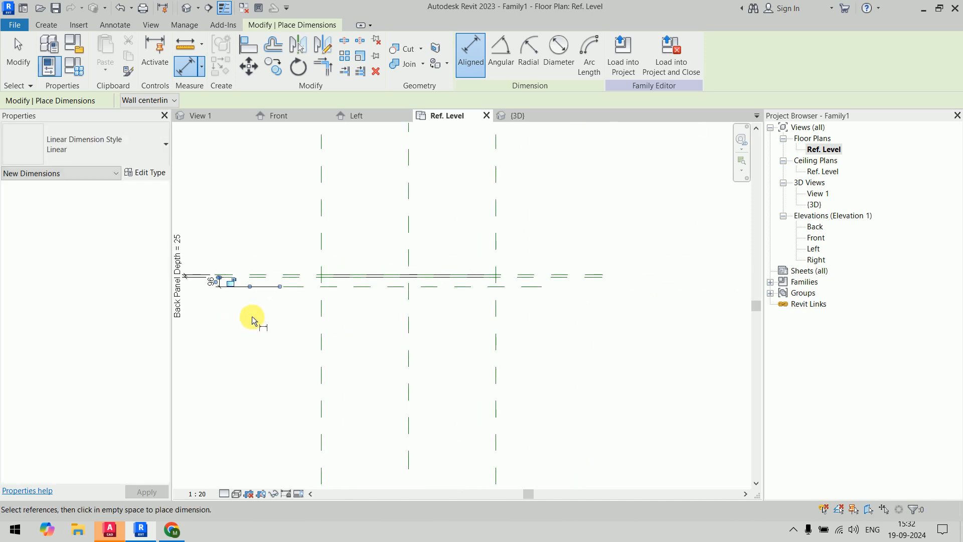
pyautogui.moveTo(252, 316); pyautogui.dragTo(346, 321, button='middle')
pyautogui.scroll(3, 339, 316)
pyautogui.press('Escape')
# Step: Label the dimension to the new reference plane with a new family type parameter named Louwer Depth
pyautogui.click(315, 286)
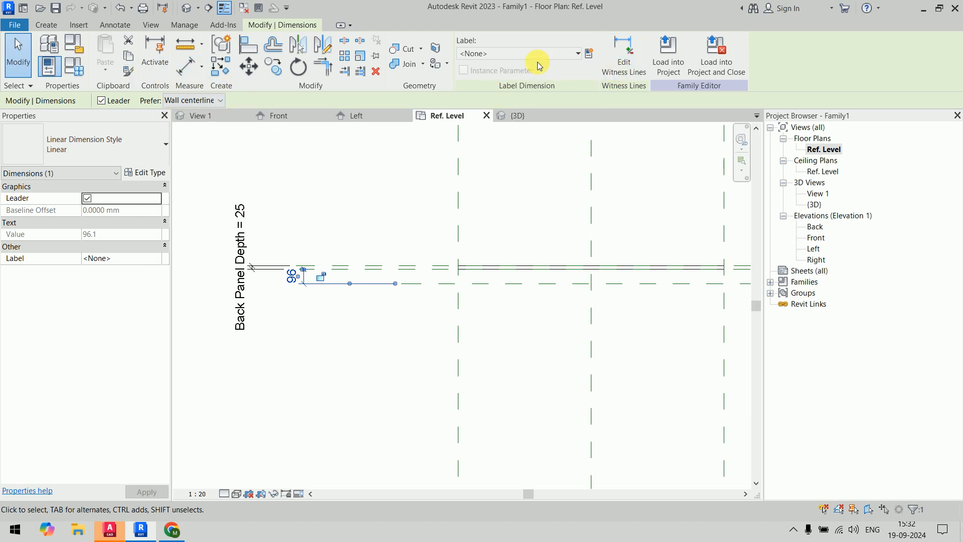
pyautogui.click(588, 54)
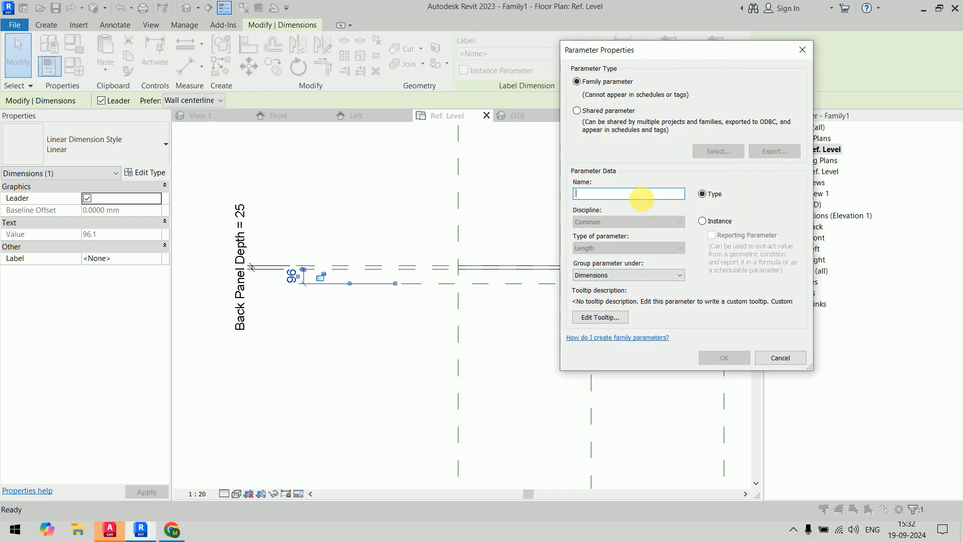
pyautogui.write('Louwer')
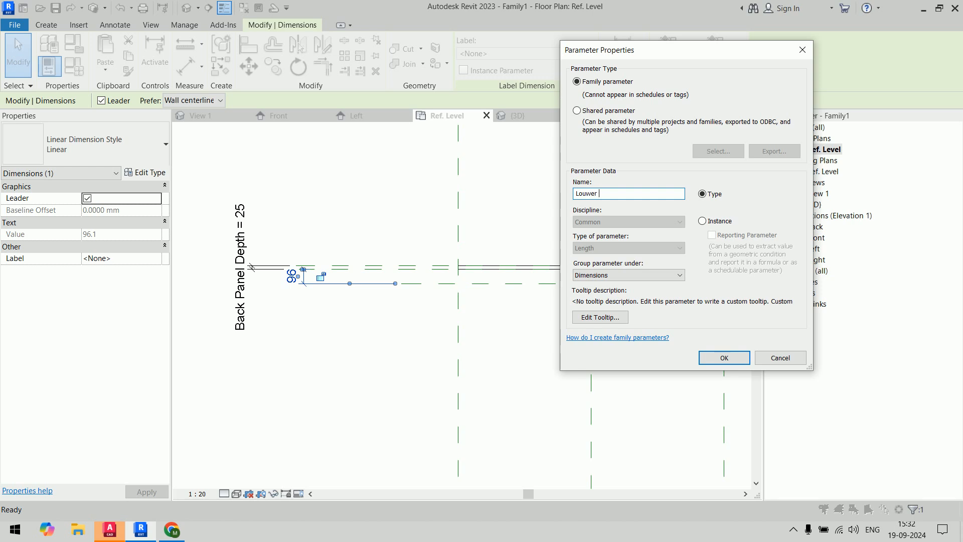
pyautogui.write(' Depth')
pyautogui.click(725, 358)
pyautogui.click(522, 331)
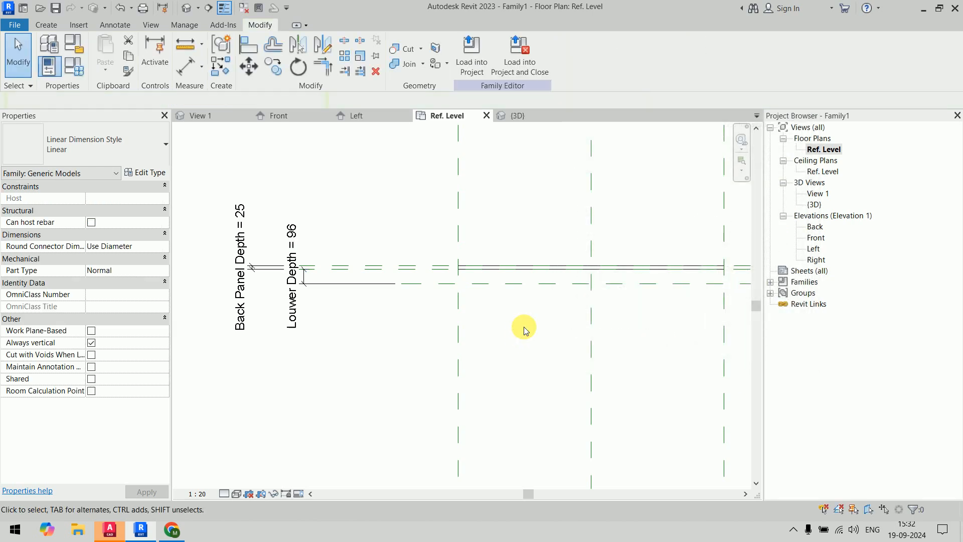
# Step: Draw a vertical reference plane about 73 mm left of the centre plane, crossing the back panel and the Louwer Depth plane
pyautogui.moveTo(524, 329); pyautogui.dragTo(477, 365, button='middle')
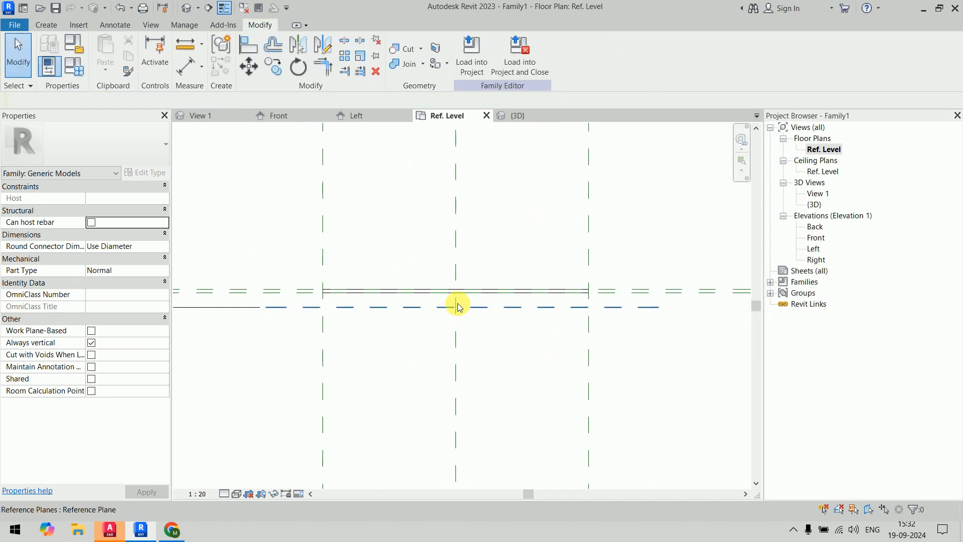
pyautogui.scroll(3, 455, 305)
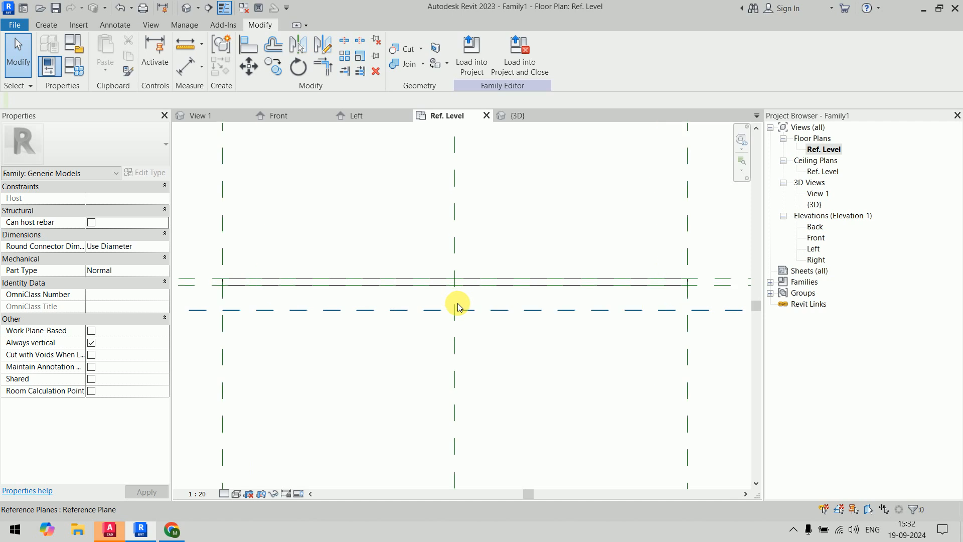
pyautogui.click(46, 25)
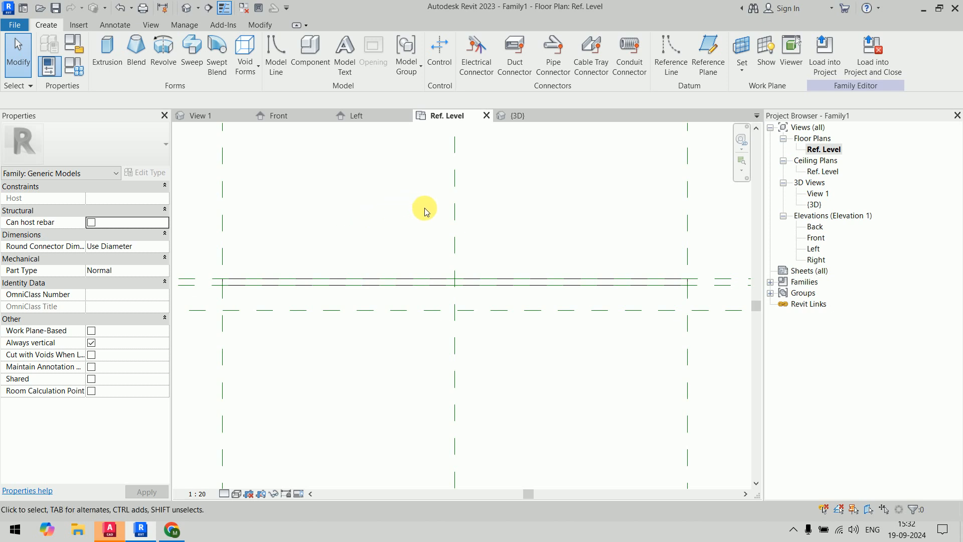
pyautogui.click(708, 50)
pyautogui.click(435, 231)
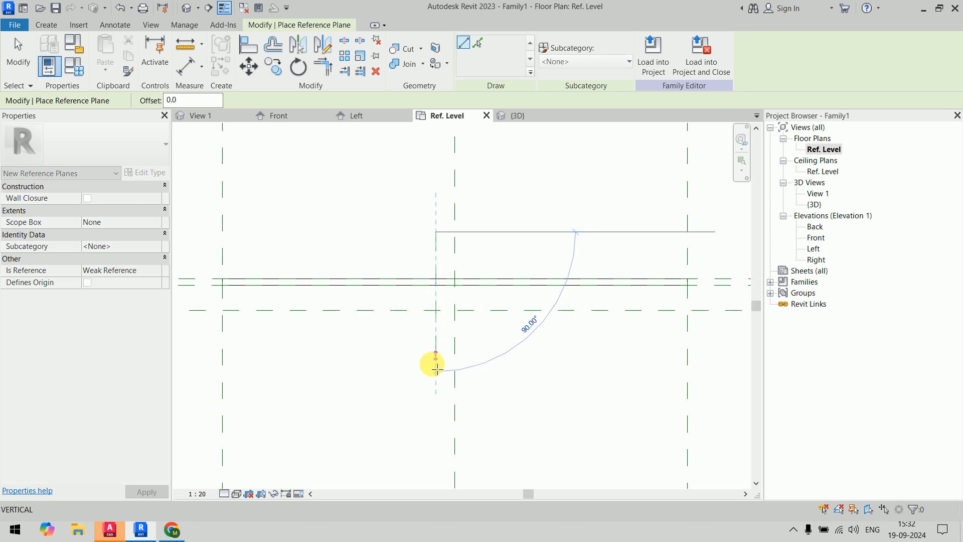
pyautogui.click(436, 384)
pyautogui.press('Escape')
pyautogui.press('Escape')
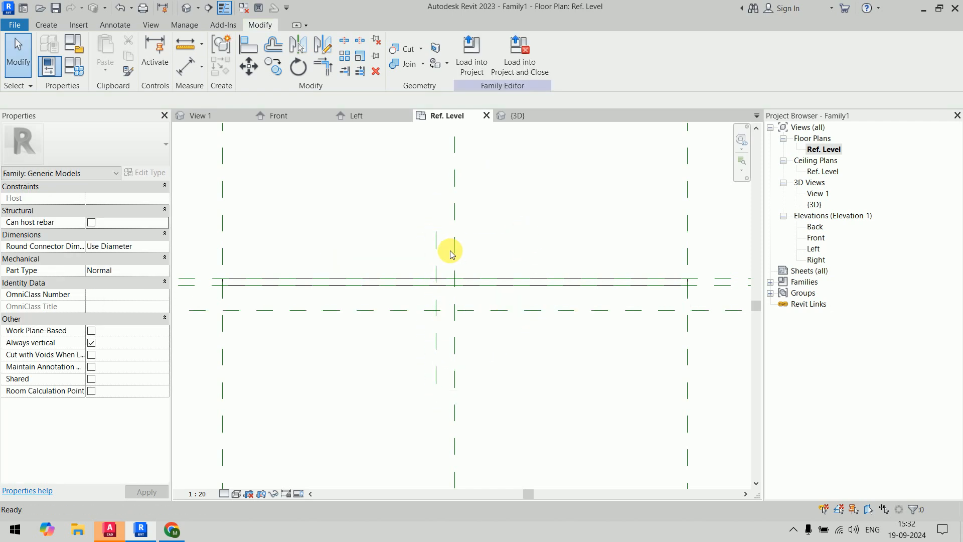
# Step: Mirror a copy of the short vertical reference plane about the vertical centre plane
pyautogui.click(436, 255)
pyautogui.click(265, 45)
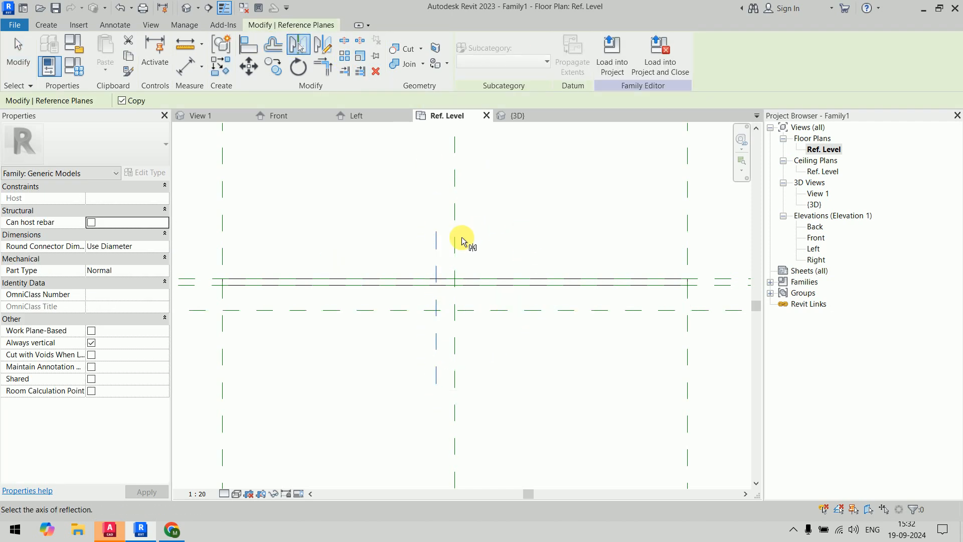
pyautogui.click(460, 242)
pyautogui.press('Escape')
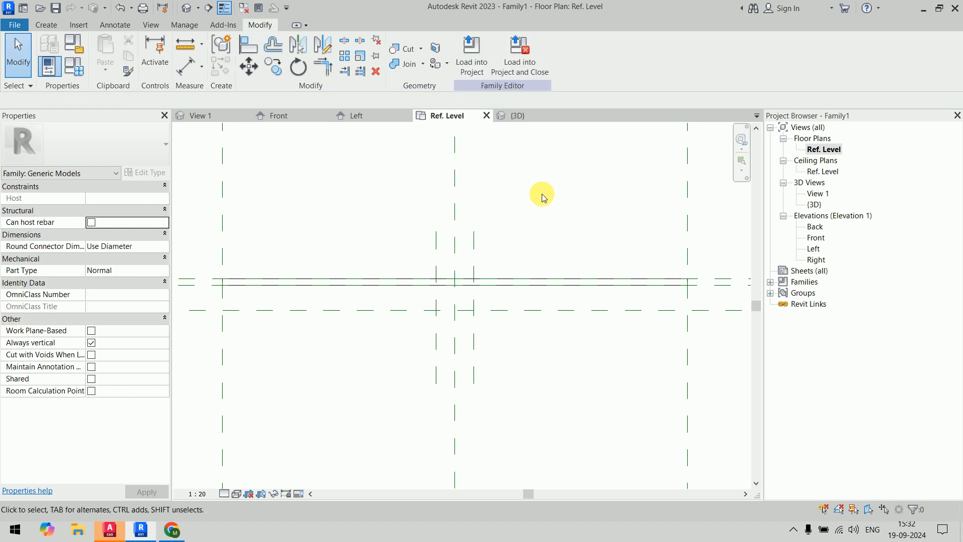
# Step: Add an aligned dimension across the left, centre and right louver planes above the panel and make its segments equal
pyautogui.press('d')
pyautogui.press('i')
pyautogui.click(436, 266)
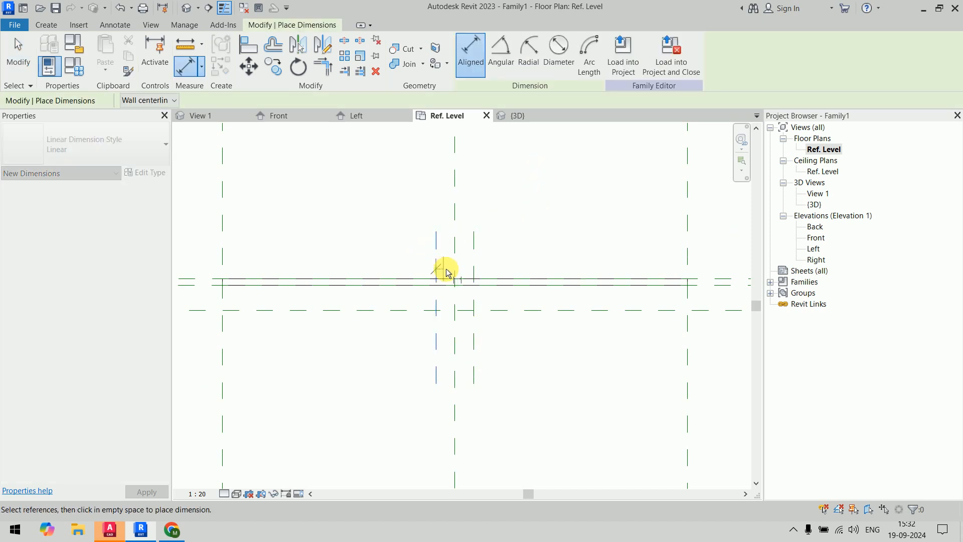
pyautogui.click(455, 266)
pyautogui.click(482, 182)
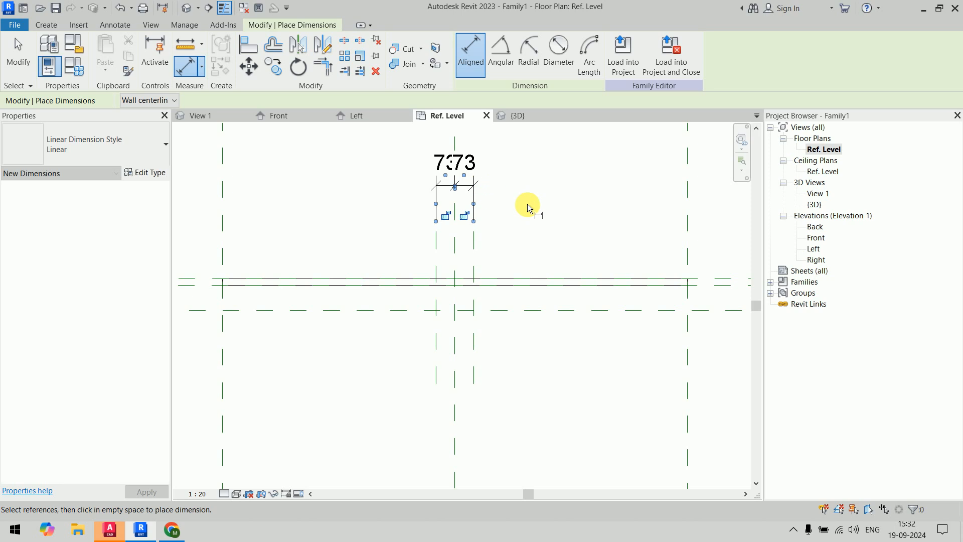
pyautogui.moveTo(522, 183); pyautogui.dragTo(524, 225, button='middle')
pyautogui.press('Escape')
pyautogui.press('Escape')
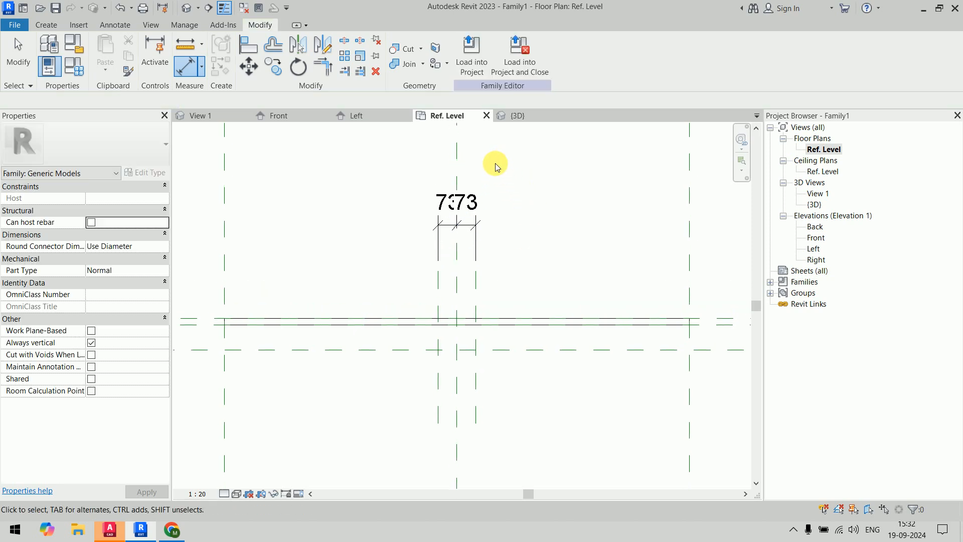
pyautogui.click(462, 225)
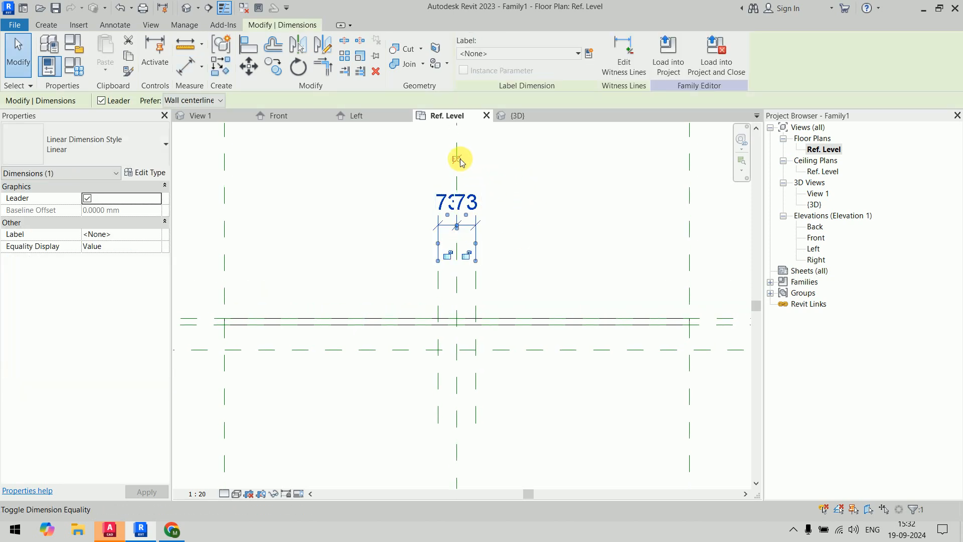
pyautogui.click(457, 159)
pyautogui.click(576, 169)
# Step: Place an overall aligned dimension between the two outer louver planes, above the equality dimension
pyautogui.press('d')
pyautogui.press('i')
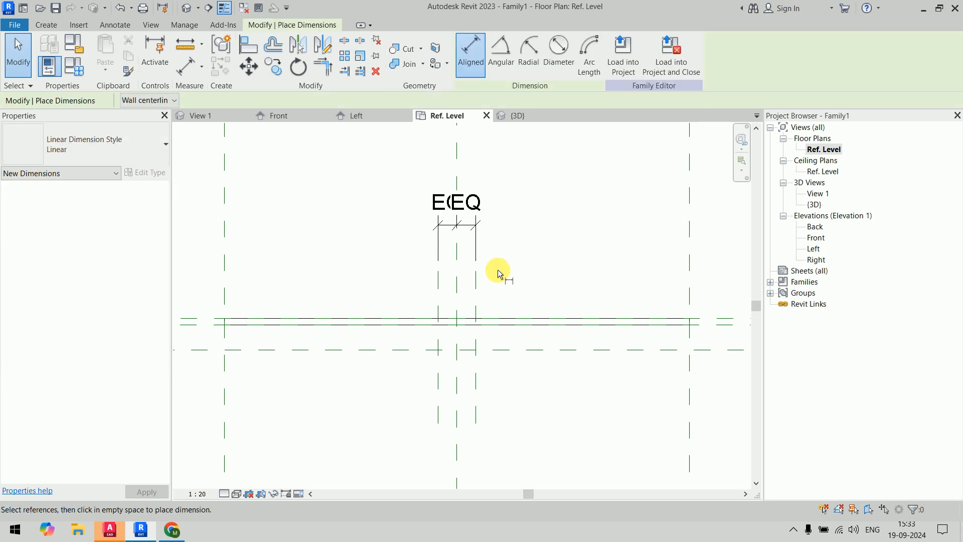
pyautogui.click(438, 284)
pyautogui.click(475, 294)
pyautogui.click(504, 170)
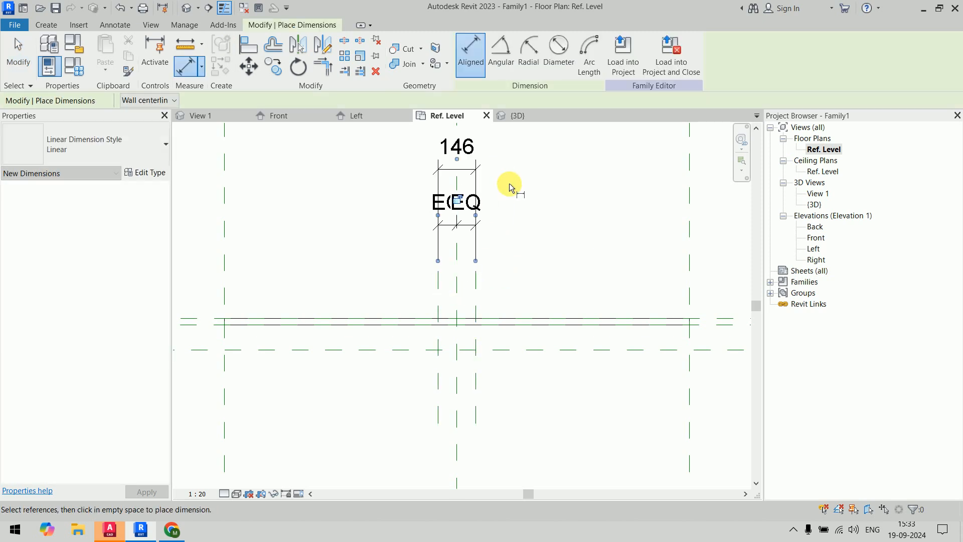
pyautogui.moveTo(563, 177); pyautogui.dragTo(552, 203, button='middle')
pyautogui.press('Escape')
pyautogui.press('Escape')
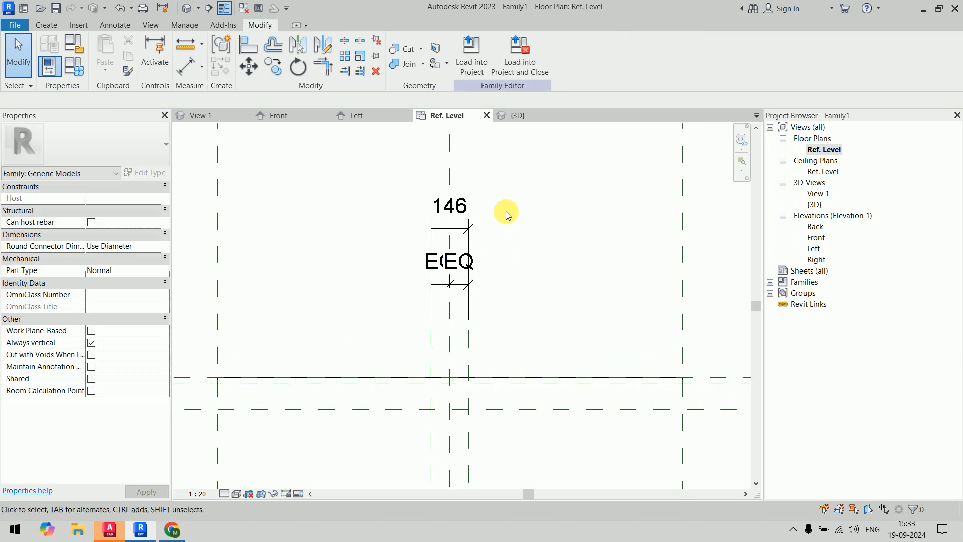
# Step: Label the overall louver dimension with a new family type parameter named Louwer Length
pyautogui.click(472, 236)
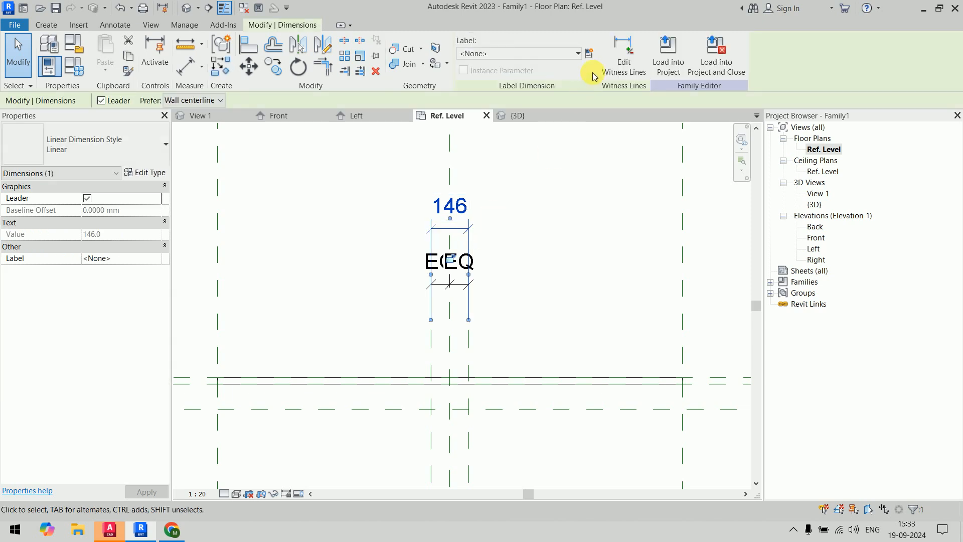
pyautogui.click(589, 55)
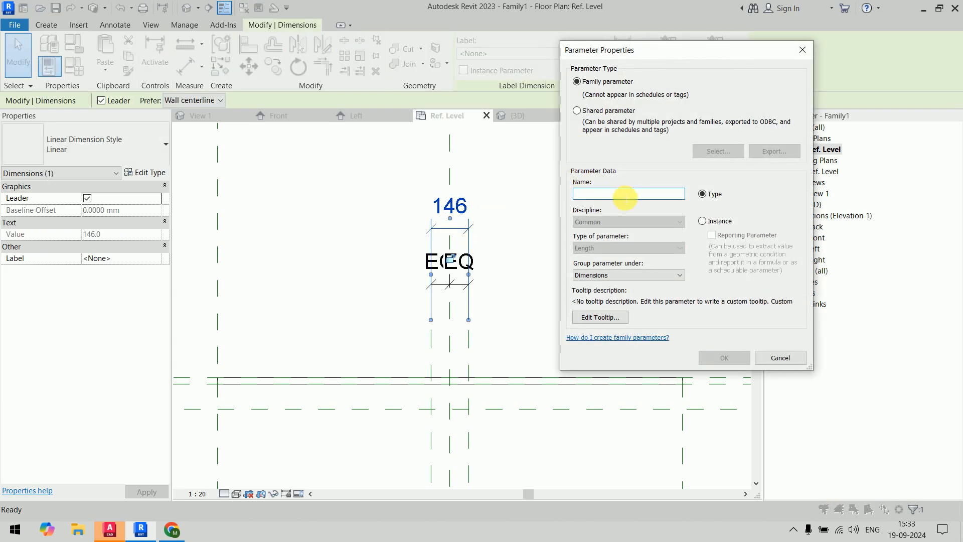
pyautogui.write('Louwer Length')
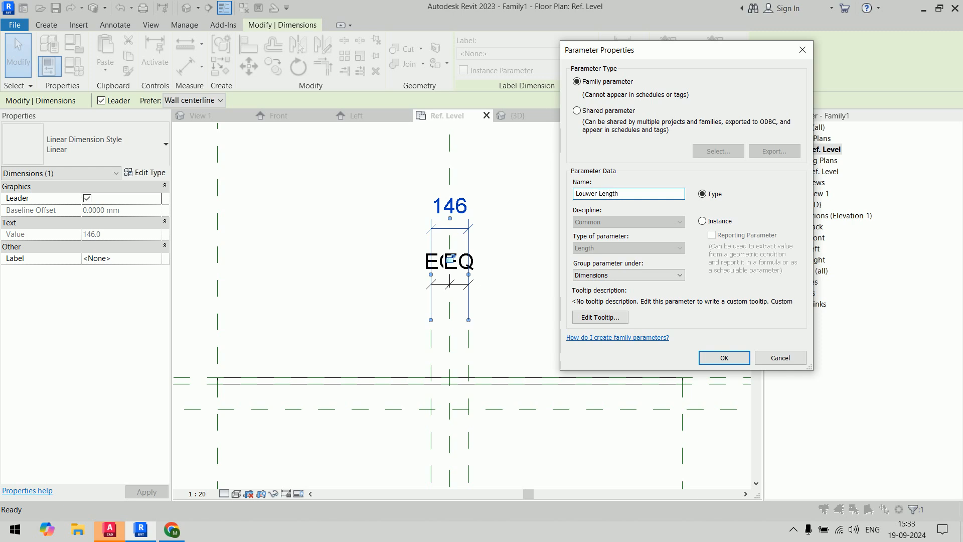
pyautogui.click(724, 357)
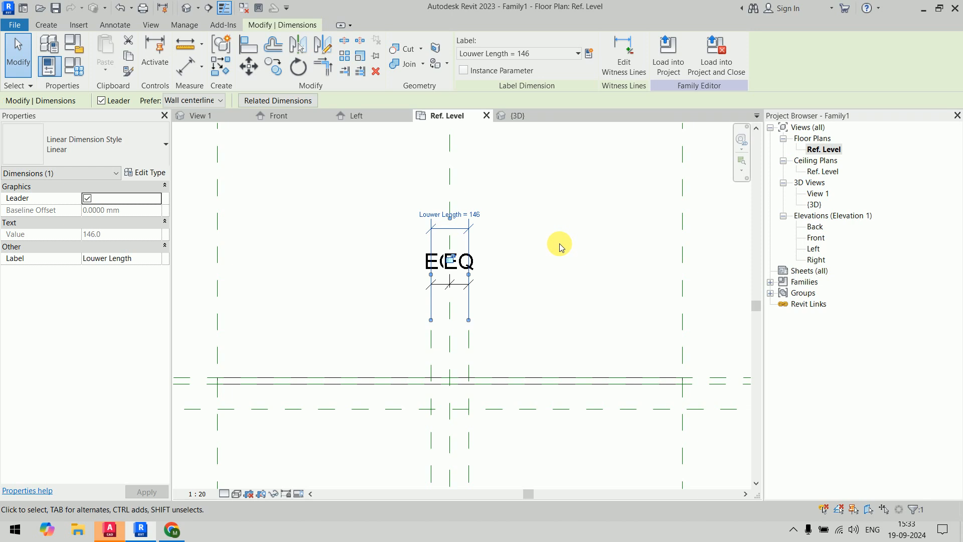
pyautogui.click(555, 243)
pyautogui.moveTo(539, 295); pyautogui.dragTo(537, 258, button='middle')
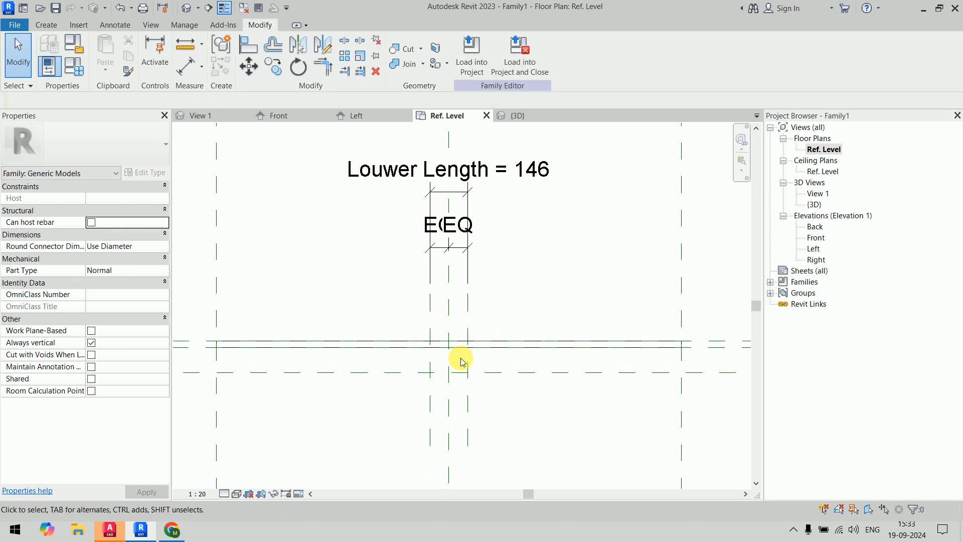
# Step: Create an extrusion from a rectangle bounded by the two louver planes, the back panel's lower plane and the Louwer Depth plane
pyautogui.scroll(1, 460, 355)
pyautogui.moveTo(475, 335); pyautogui.dragTo(473, 317, button='middle')
pyautogui.click(57, 24)
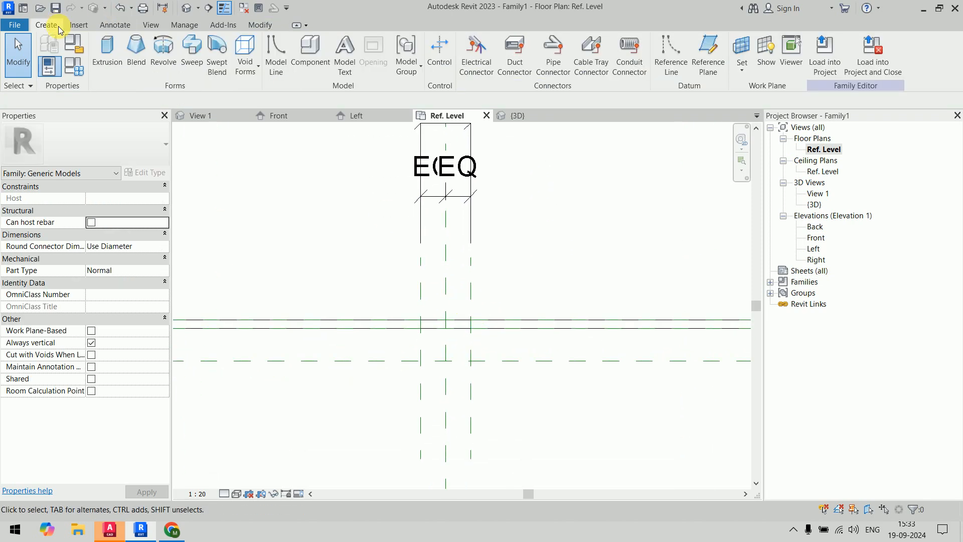
pyautogui.click(112, 57)
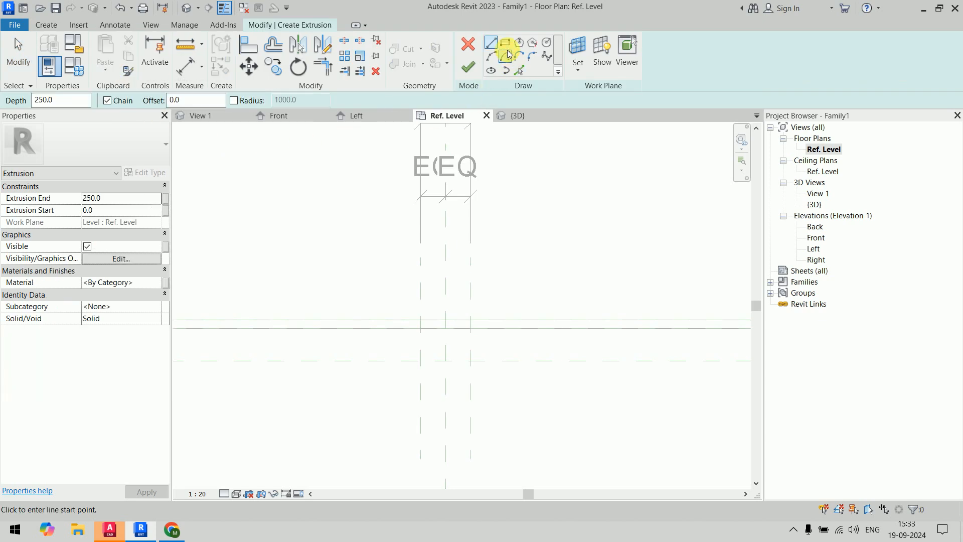
pyautogui.click(505, 46)
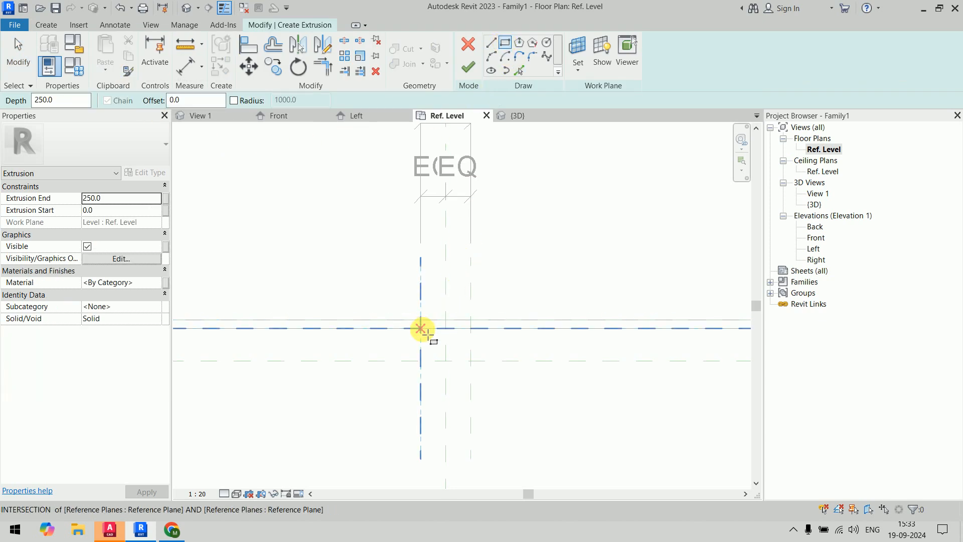
pyautogui.click(421, 328)
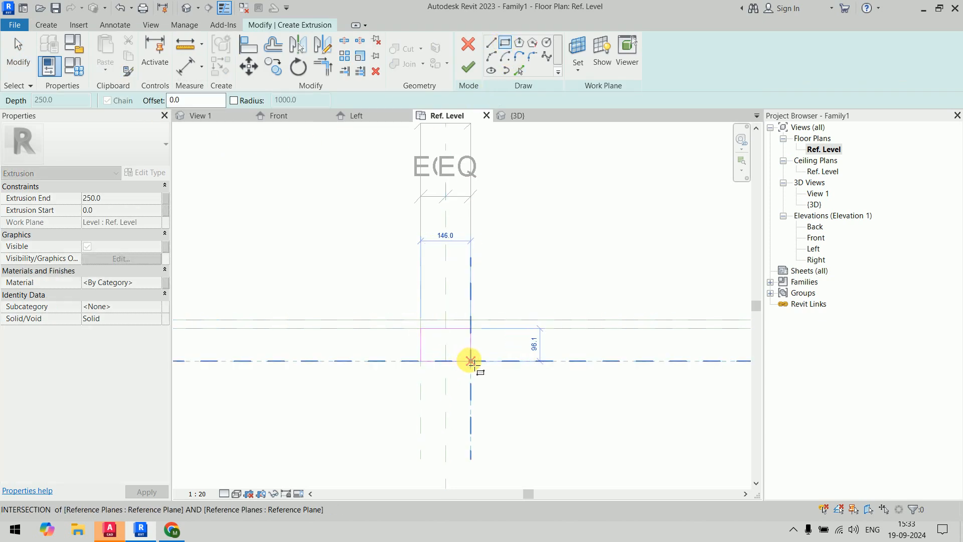
pyautogui.click(470, 360)
pyautogui.scroll(1, 453, 365)
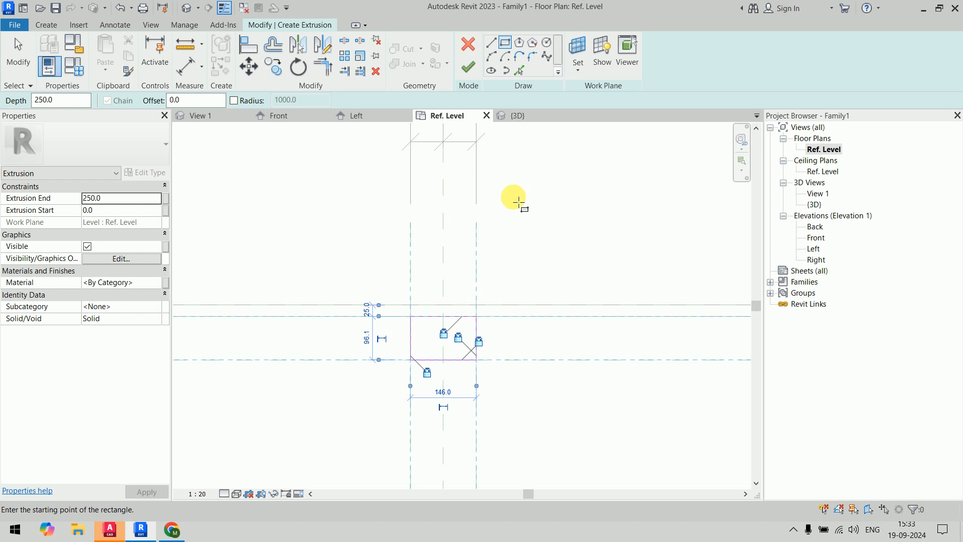
pyautogui.click(468, 67)
pyautogui.scroll(-3, 541, 274)
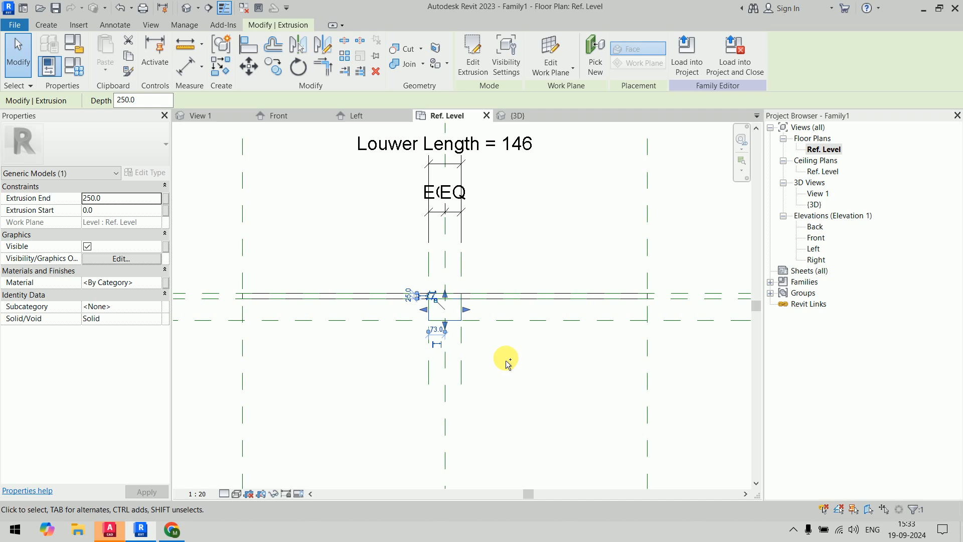
# Step: Undo the louver extrusion, the Louwer Length label, its dimensions and both centred louver reference planes
pyautogui.hotkey('ctrl', 'z')
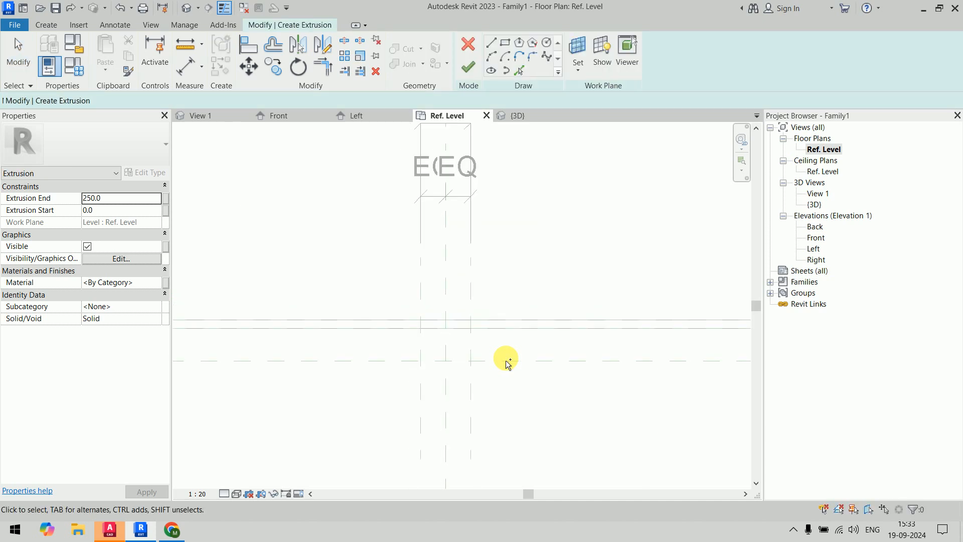
pyautogui.hotkey('ctrl', 'z')
pyautogui.hotkey('ctrl', 'z')
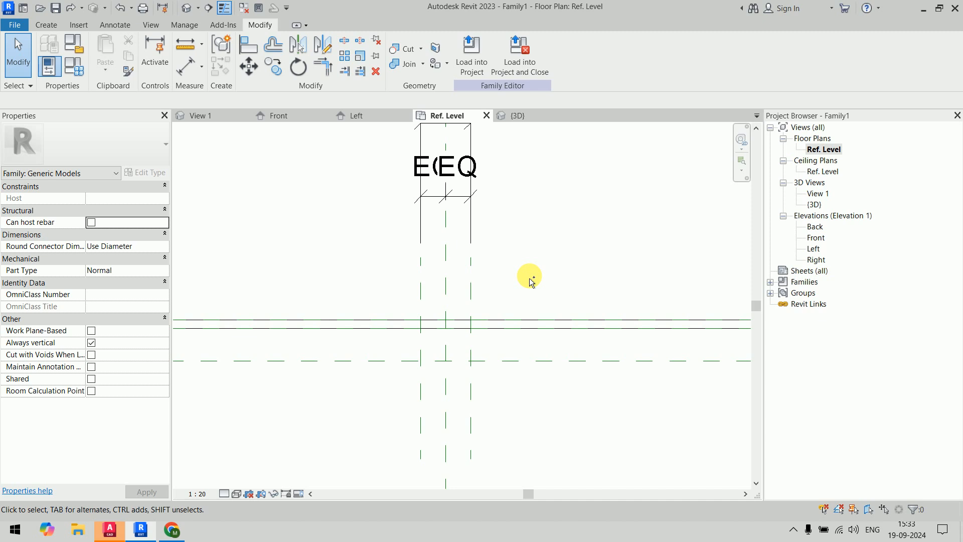
pyautogui.hotkey('ctrl', 'z')
pyautogui.hotkey('ctrl', 'z')
pyautogui.hotkey('ctrl', 'z')
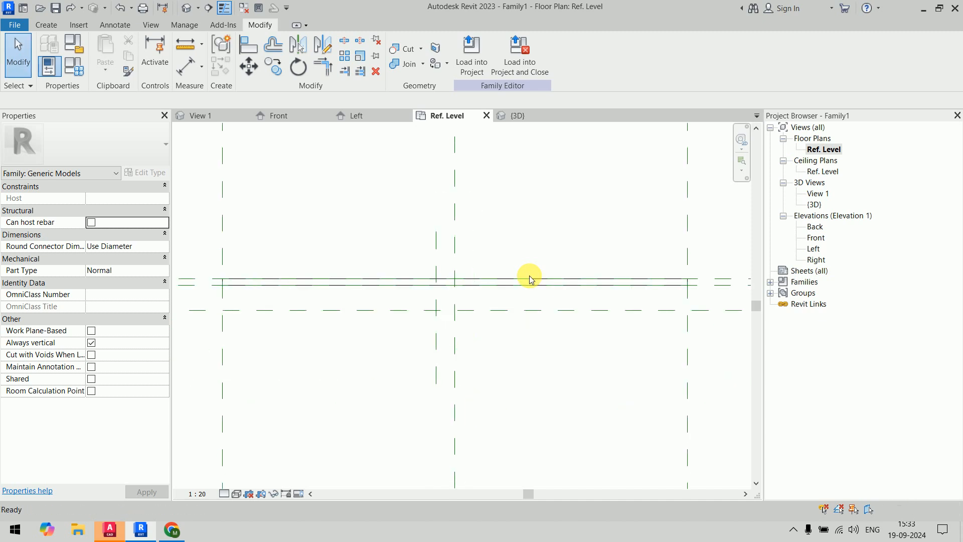
pyautogui.hotkey('ctrl', 'z')
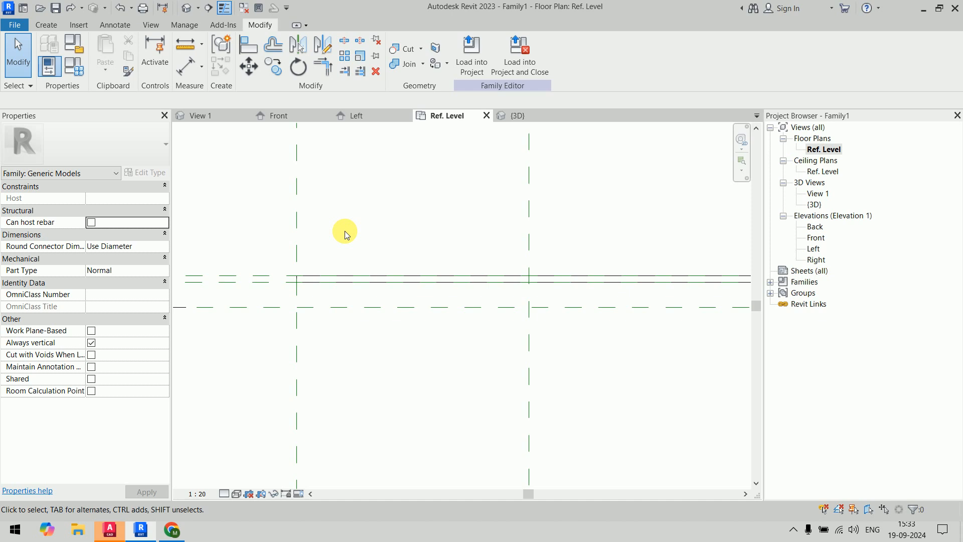
# Step: Draw a vertical reference plane about 62 mm to the right of the back panel's left edge plane
pyautogui.press('r')
pyautogui.press('p')
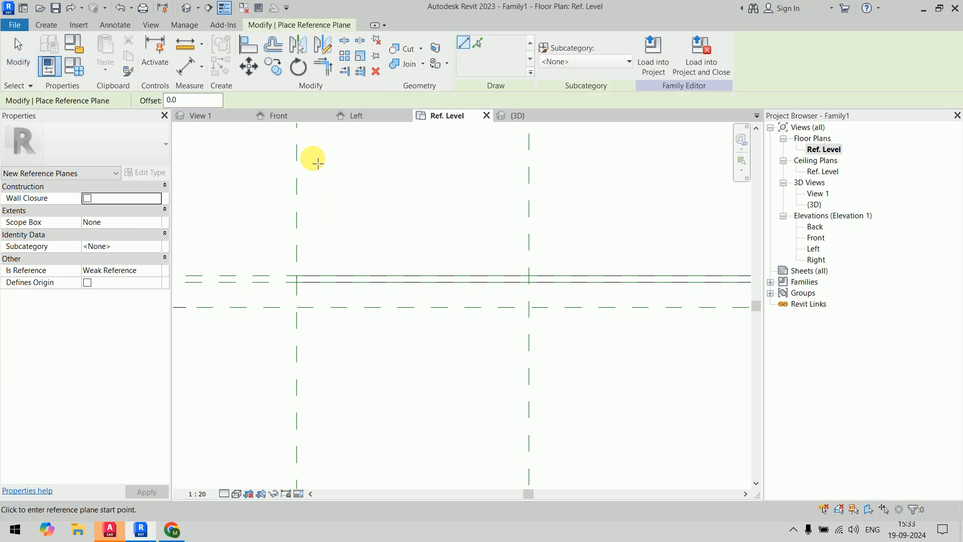
pyautogui.click(312, 158)
pyautogui.click(313, 416)
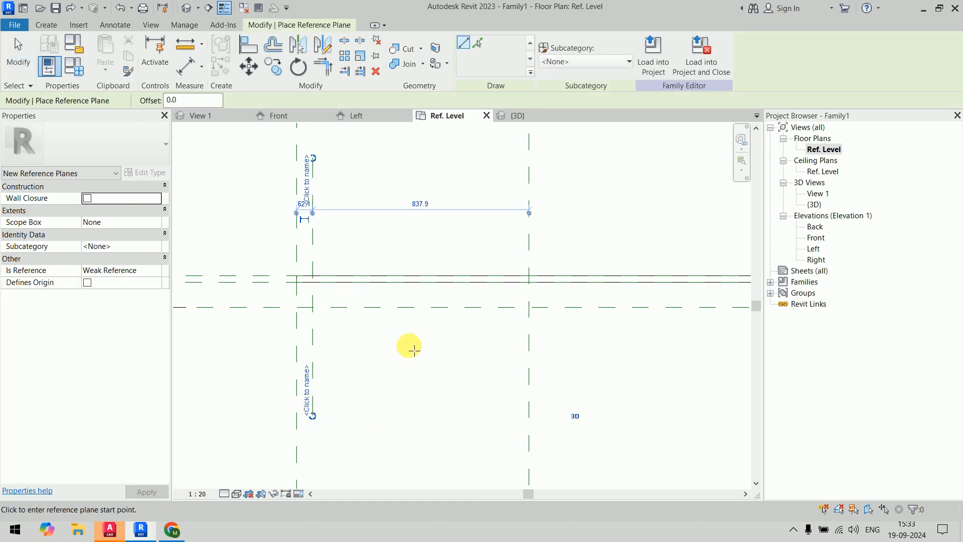
pyautogui.press('Escape')
pyautogui.scroll(1, 369, 269)
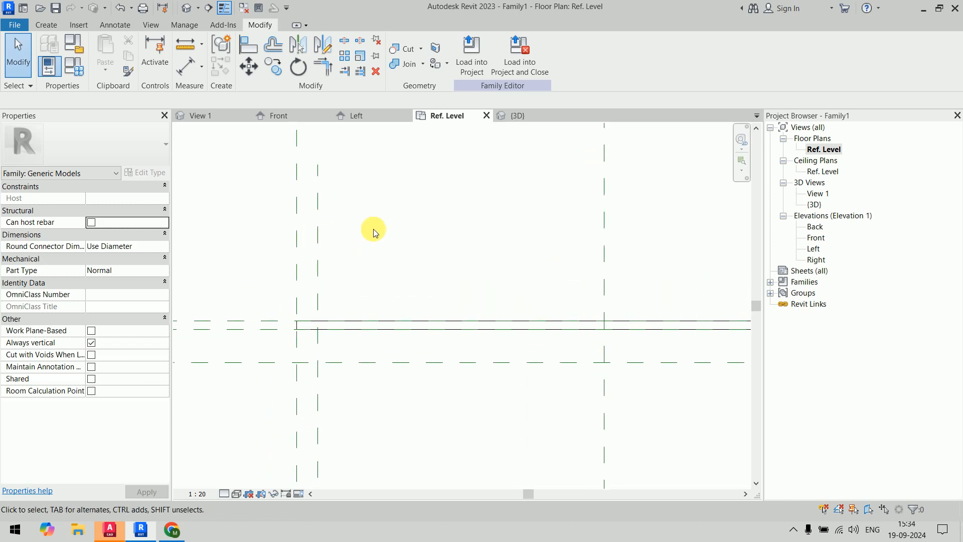
# Step: Place an aligned dimension between the panel's left edge plane and the new vertical plane, above the panel
pyautogui.press('d')
pyautogui.press('i')
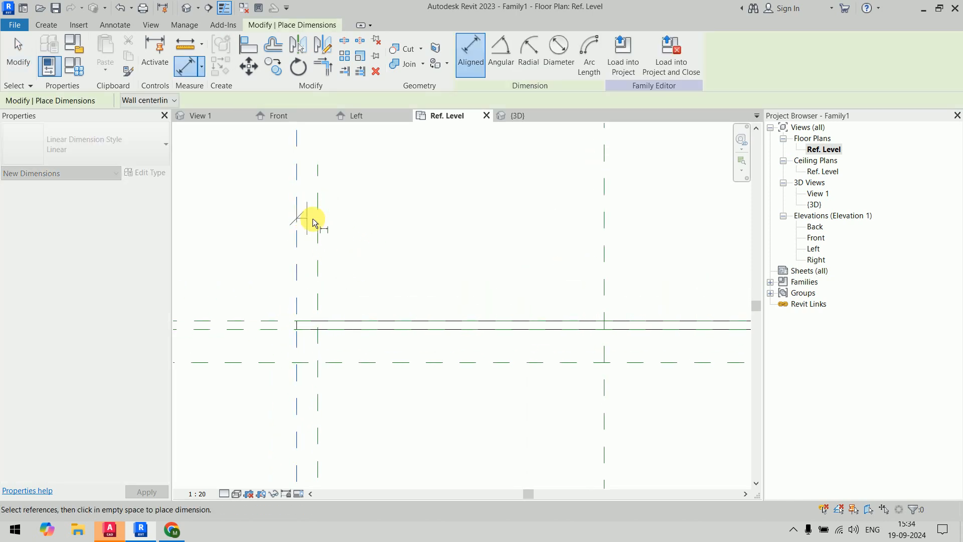
pyautogui.click(317, 218)
pyautogui.click(360, 159)
pyautogui.moveTo(444, 223); pyautogui.dragTo(439, 281, button='middle')
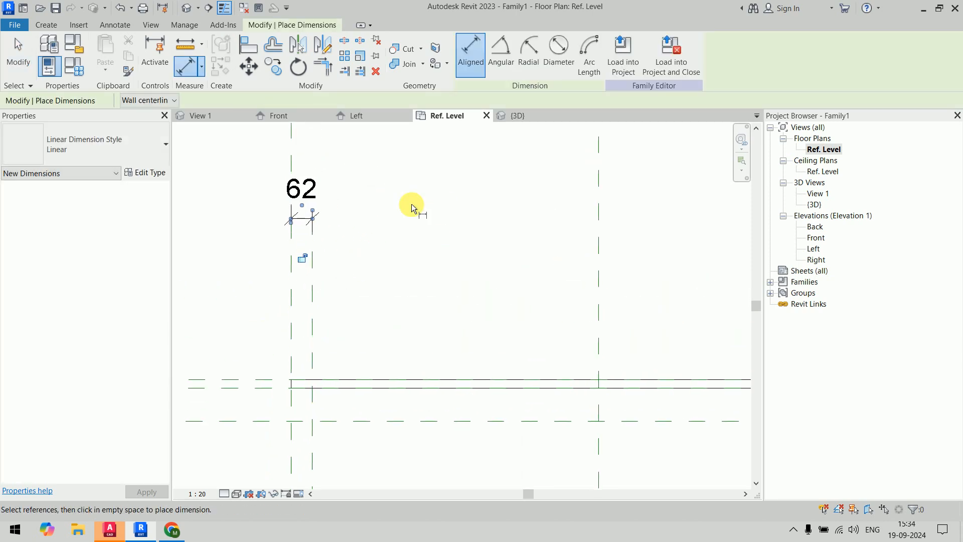
pyautogui.press('Escape')
# Step: Label the dimension between the left edge plane and the new vertical plane with a new family type parameter named Louwer Length
pyautogui.click(306, 189)
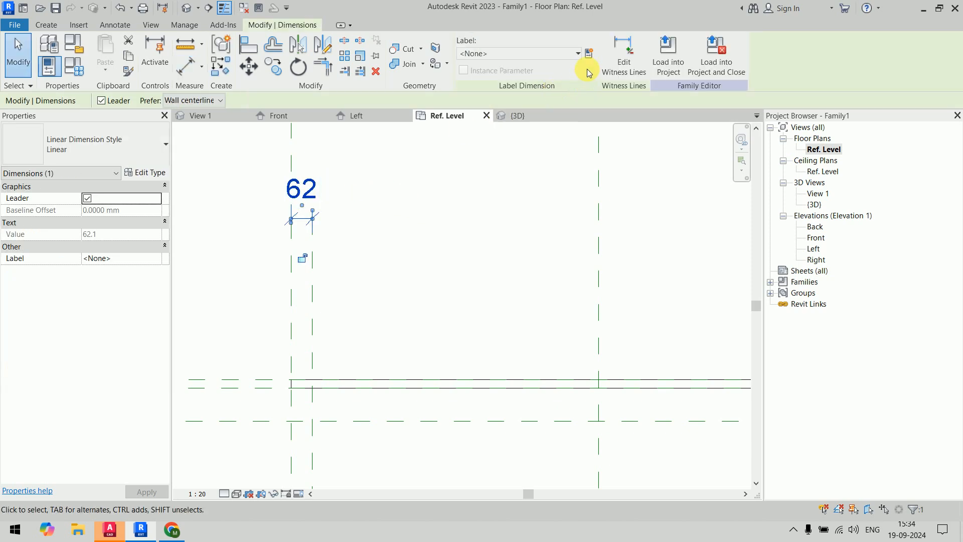
pyautogui.click(588, 52)
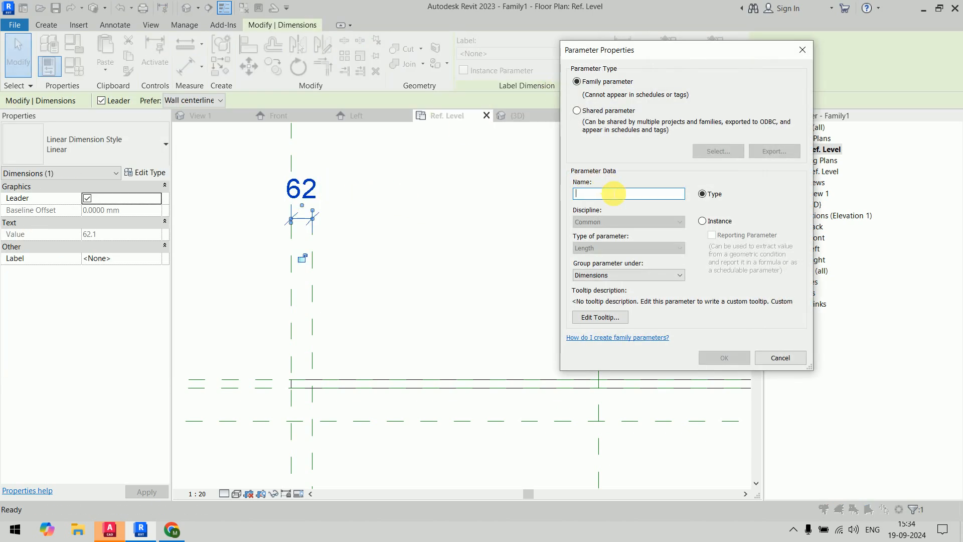
pyautogui.write('Louwer Length')
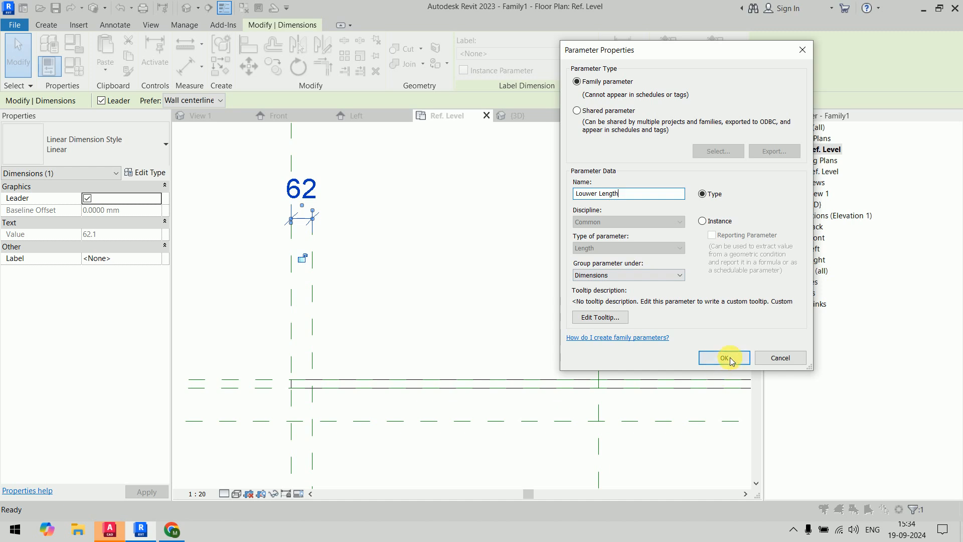
pyautogui.click(730, 360)
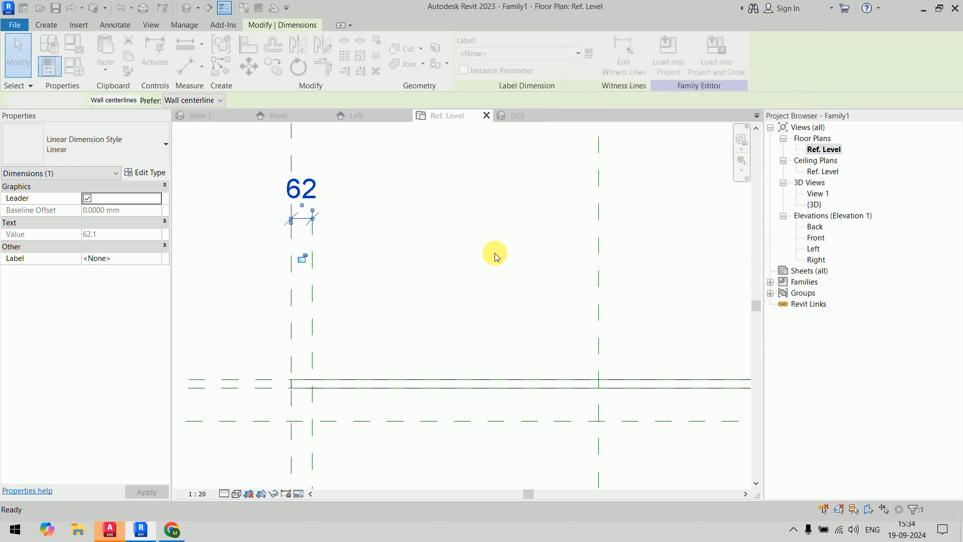
pyautogui.click(483, 230)
# Step: Sketch an extrusion rectangle between the left edge and louver planes, from the back panel's lower plane to the Louwer Depth plane
pyautogui.scroll(-1, 483, 239)
pyautogui.moveTo(472, 262); pyautogui.dragTo(460, 180, button='middle')
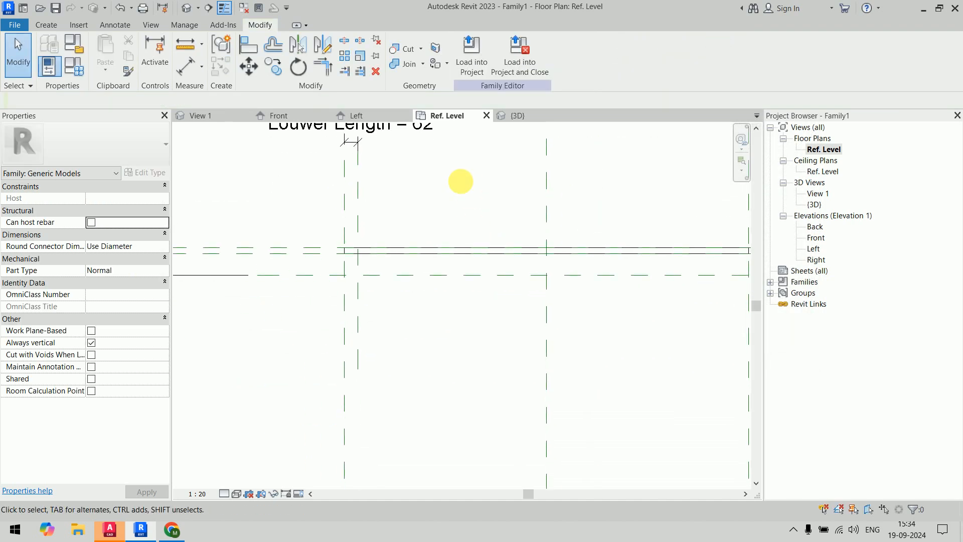
pyautogui.scroll(3, 337, 268)
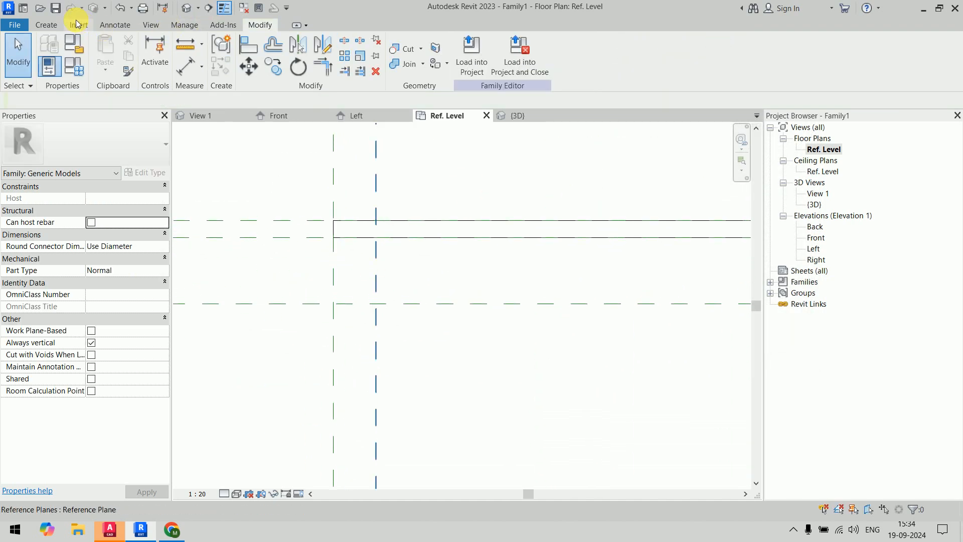
pyautogui.click(46, 24)
pyautogui.click(110, 60)
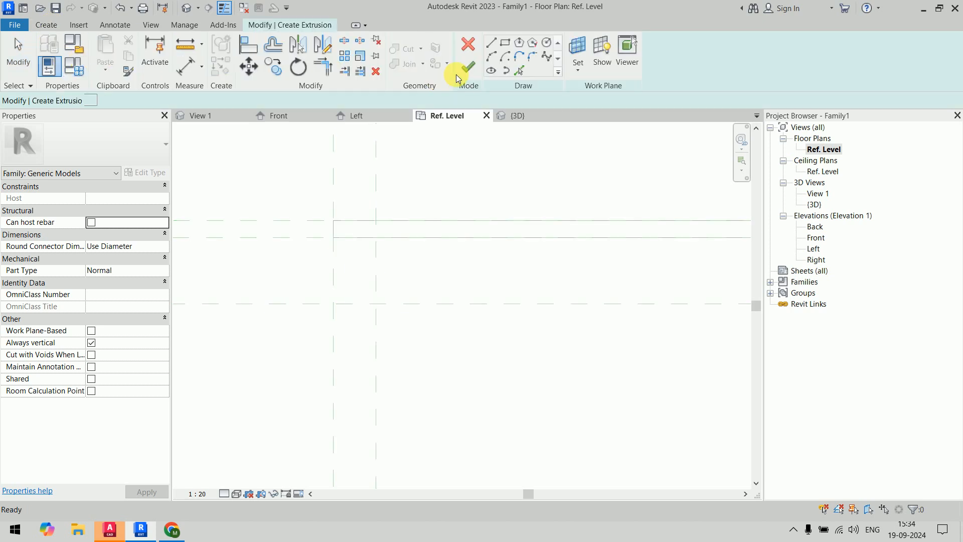
pyautogui.click(505, 42)
pyautogui.click(333, 237)
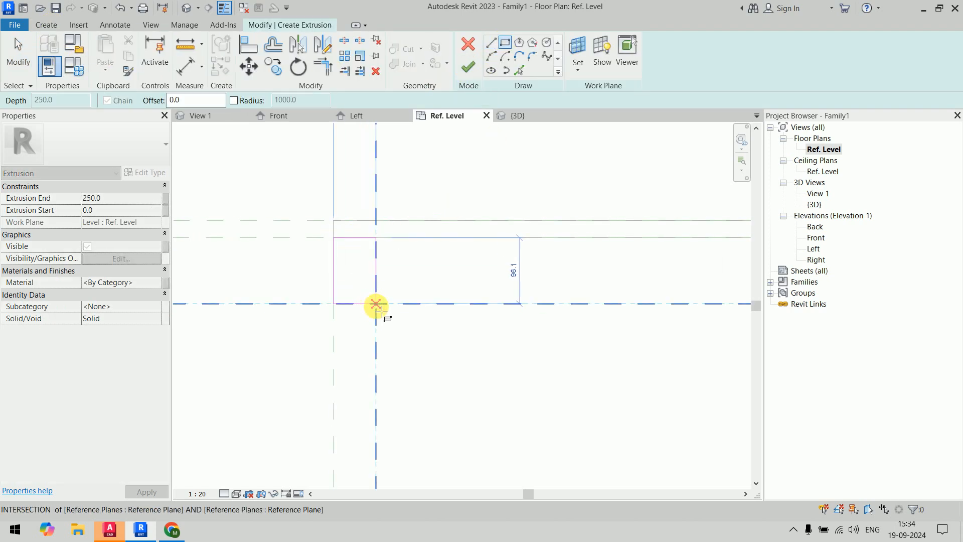
pyautogui.click(376, 303)
# Step: Lock all four sides of the louver rectangle to their reference planes
pyautogui.click(360, 287)
pyautogui.click(352, 280)
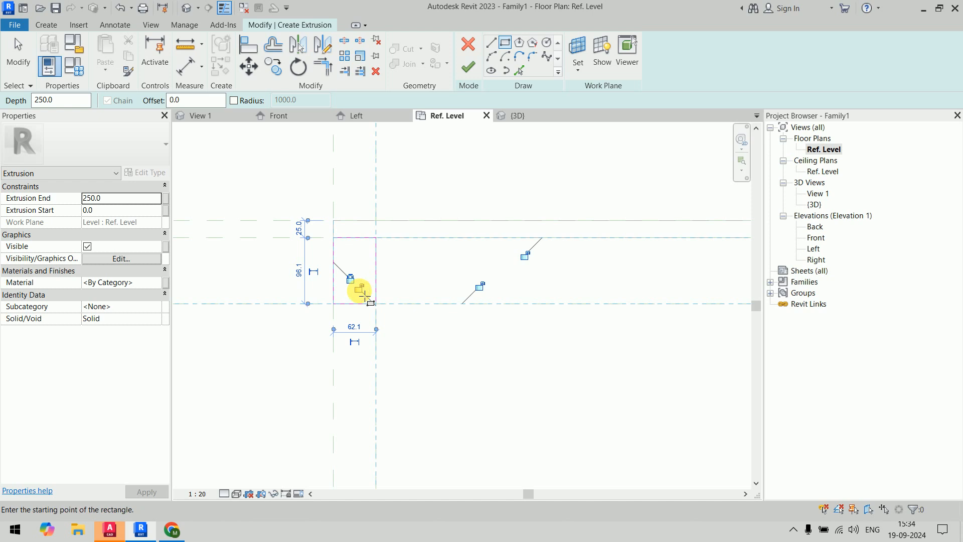
pyautogui.click(479, 286)
pyautogui.click(529, 269)
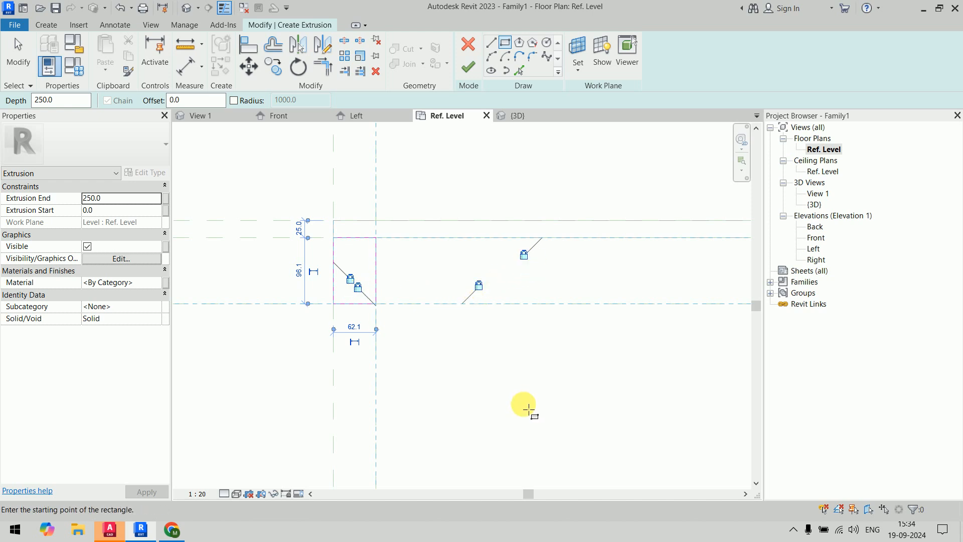
pyautogui.press('Escape')
pyautogui.press('Escape')
# Step: Check the rectangle's four sketch lines and finish the louver extrusion with a depth of 250 mm
pyautogui.scroll(-1, 485, 217)
pyautogui.moveTo(485, 217); pyautogui.dragTo(391, 241, button='middle')
pyautogui.scroll(-1, 390, 242)
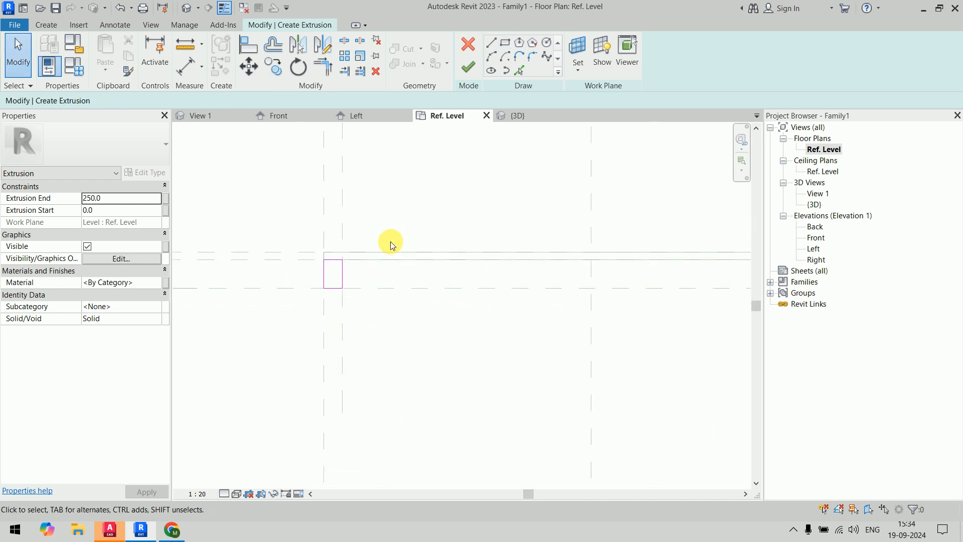
pyautogui.scroll(-1, 390, 242)
pyautogui.moveTo(436, 215); pyautogui.dragTo(370, 219, button='middle')
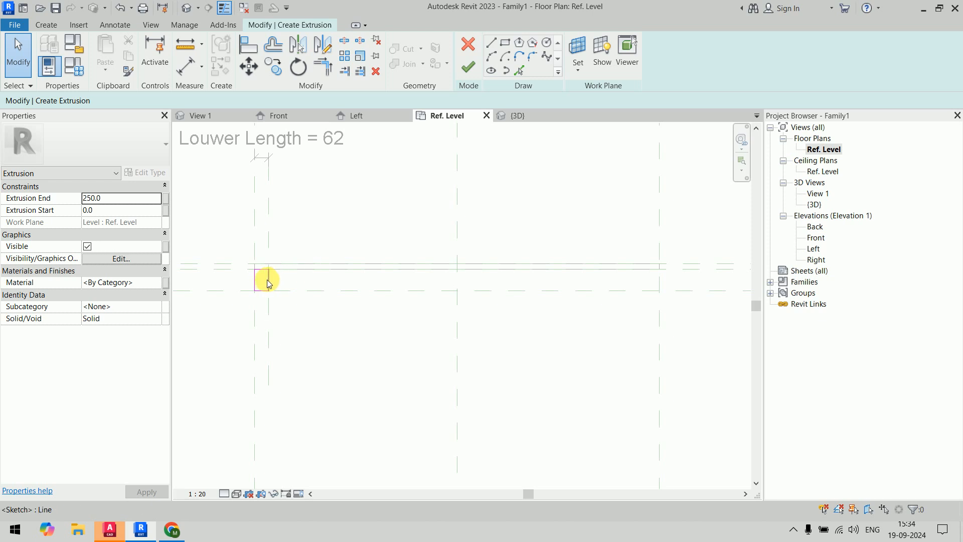
pyautogui.moveTo(243, 258); pyautogui.dragTo(277, 316)
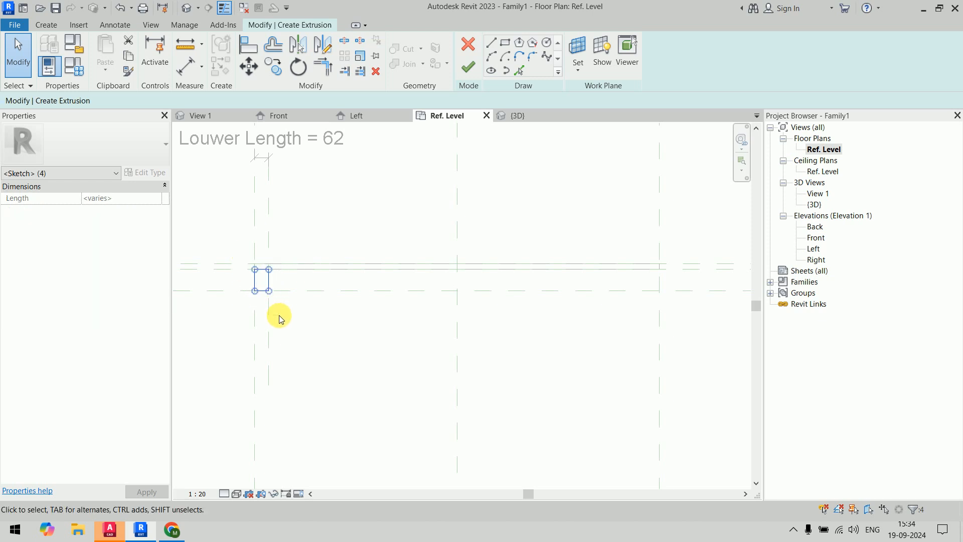
pyautogui.click(379, 205)
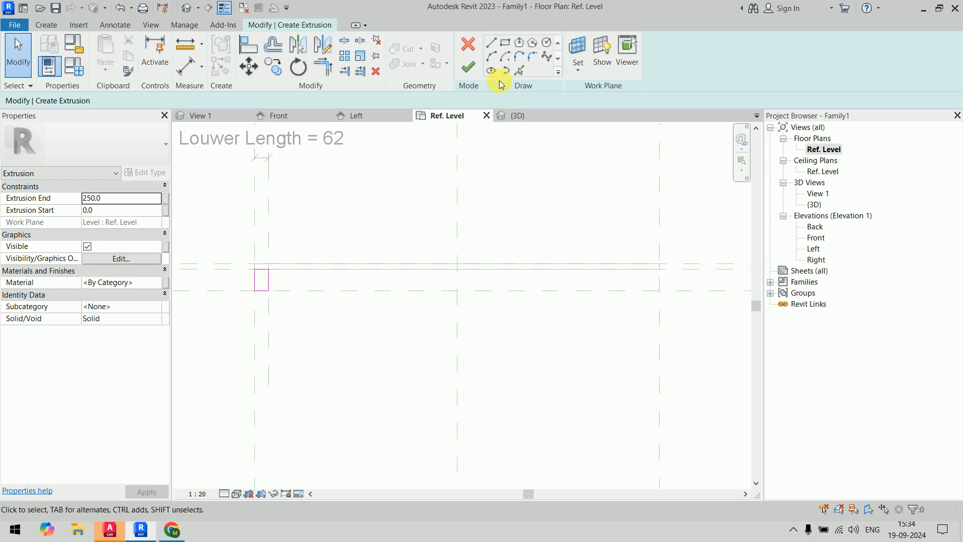
pyautogui.click(468, 67)
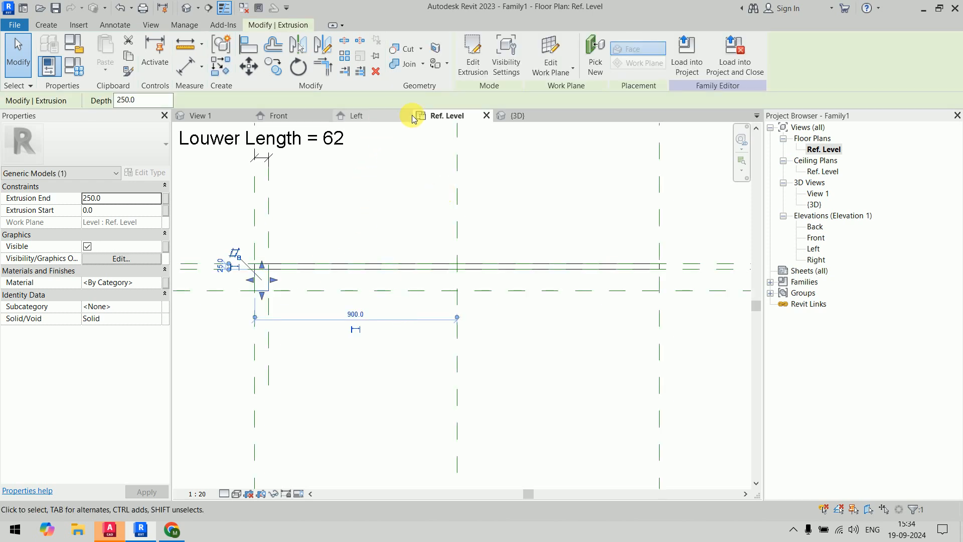
# Step: Stretch the louver extrusion up to the panel's top reference plane in the Front elevation, making it 1800 mm high
pyautogui.click(516, 116)
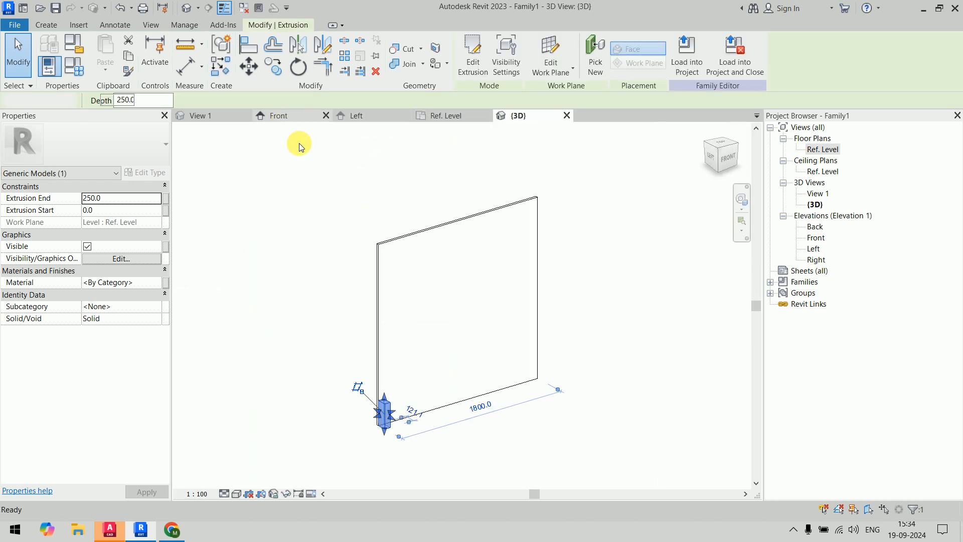
pyautogui.click(279, 116)
pyautogui.moveTo(381, 406); pyautogui.dragTo(383, 304)
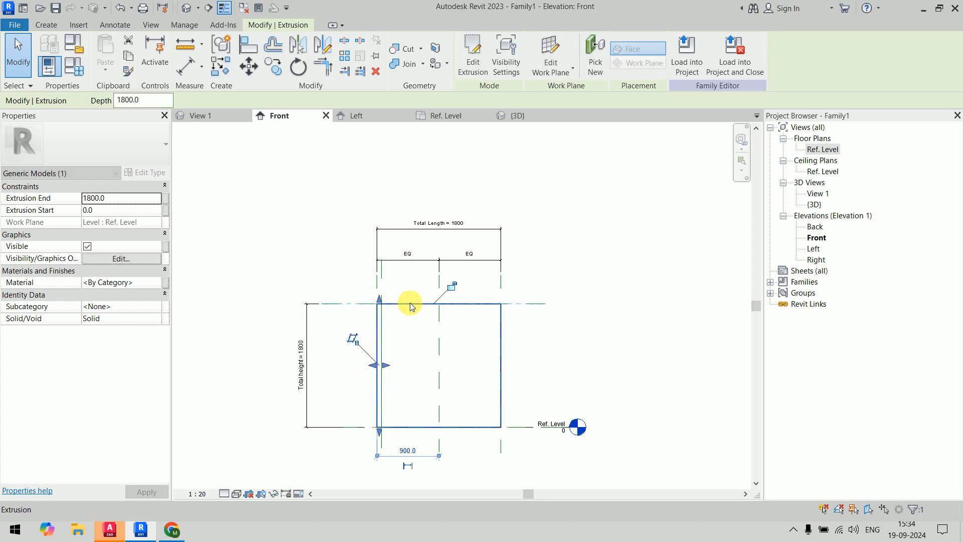
pyautogui.click(597, 253)
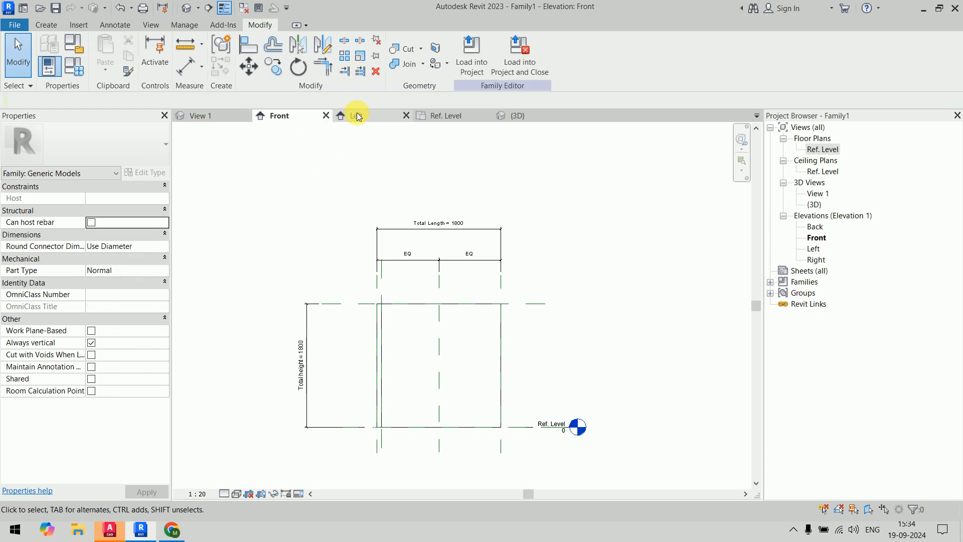
pyautogui.click(458, 115)
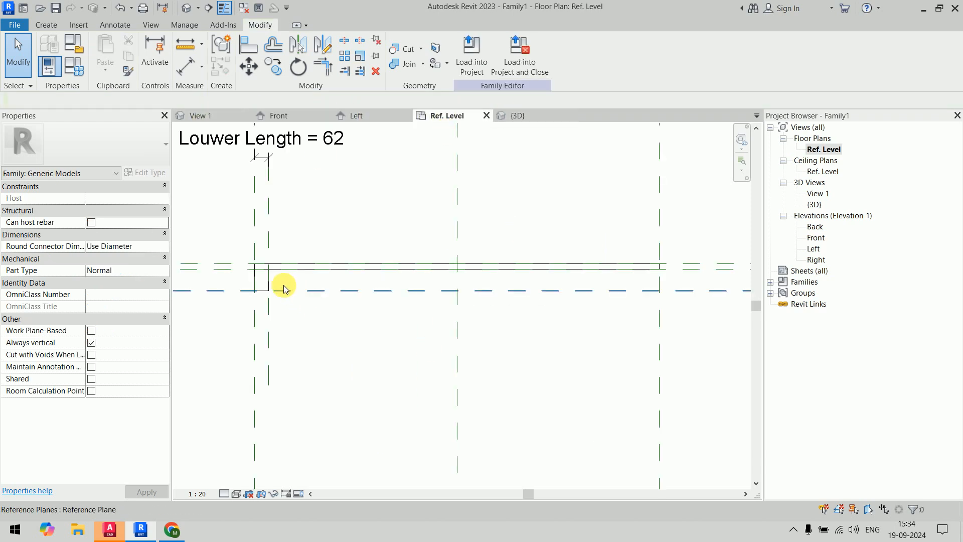
pyautogui.click(268, 283)
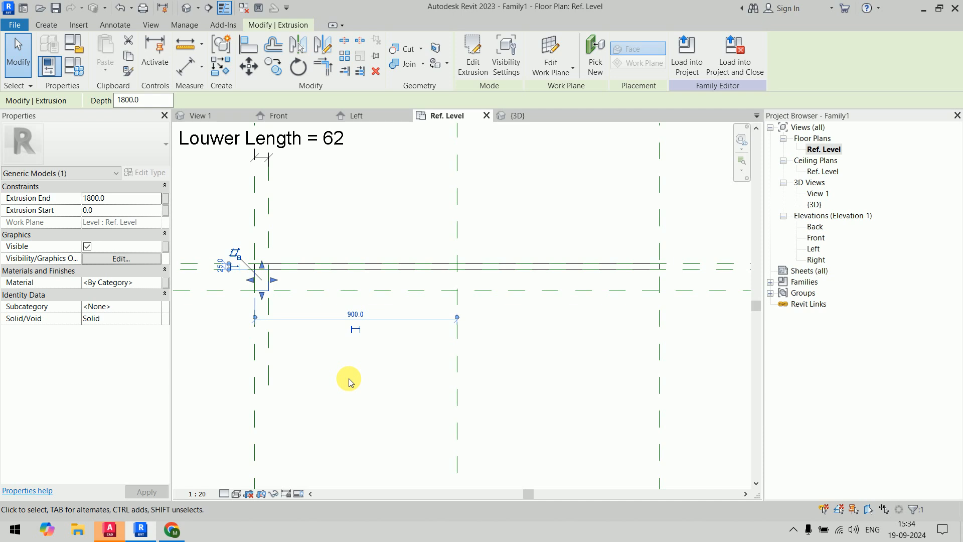
pyautogui.scroll(-1, 346, 383)
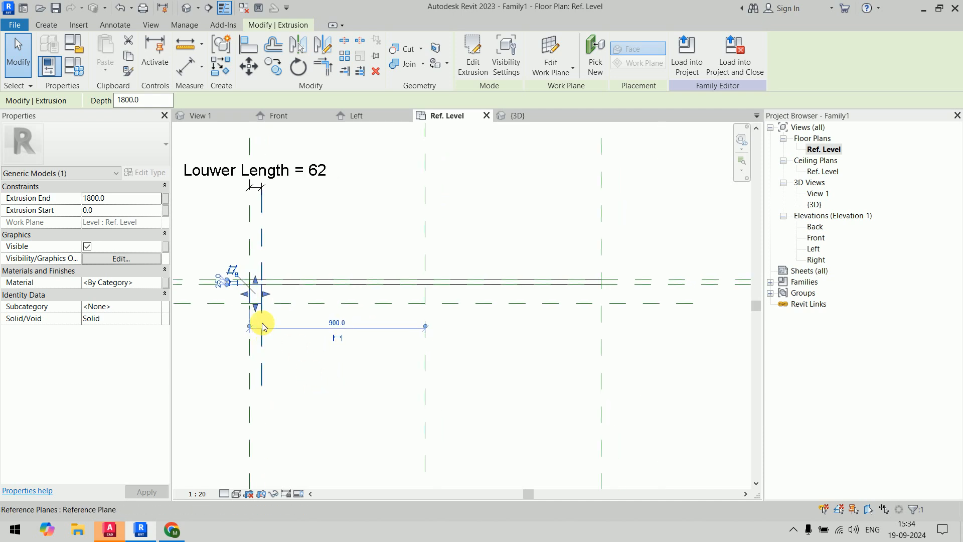
pyautogui.click(346, 59)
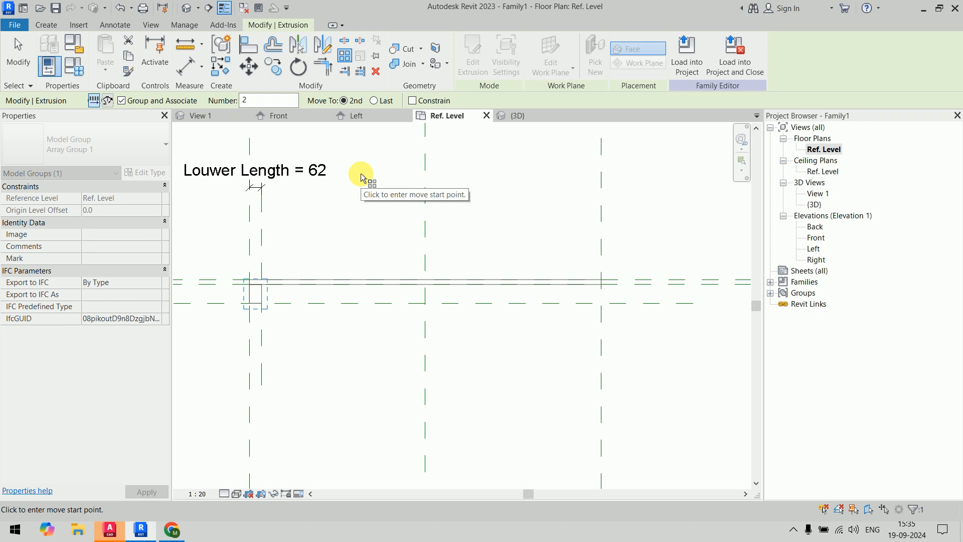
pyautogui.press('Escape')
pyautogui.press('Escape')
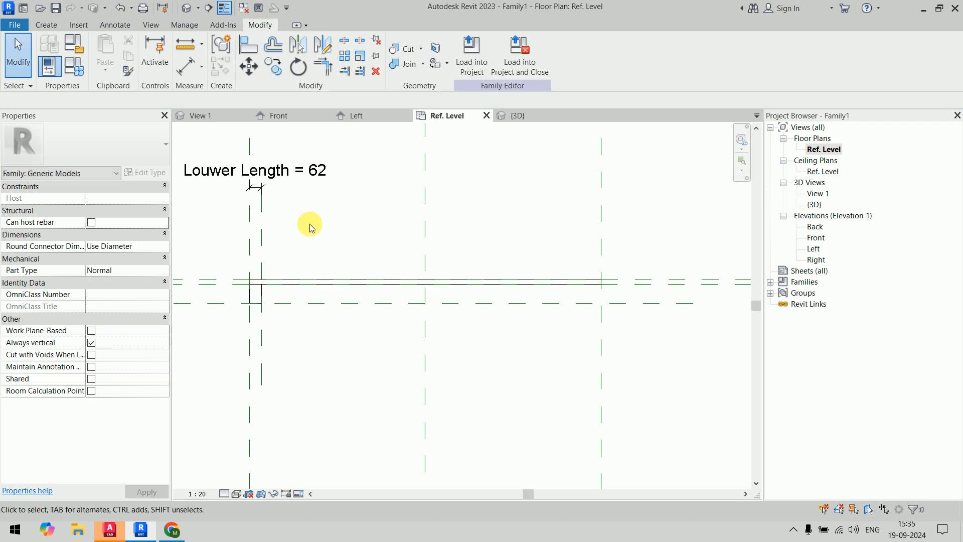
# Step: Set the Louwer Length and Louwer Depth family parameters to 20 mm each and apply them
pyautogui.click(74, 65)
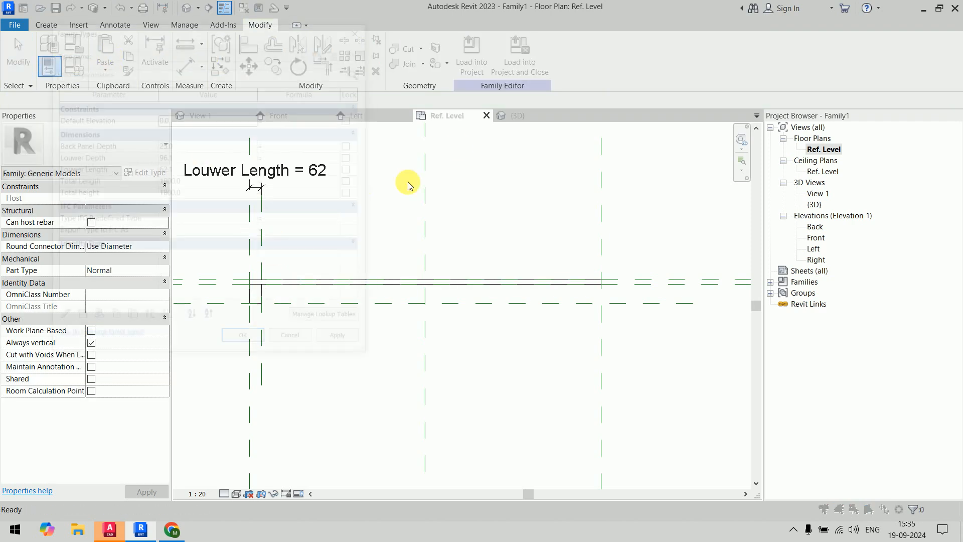
pyautogui.moveTo(219, 38)
pyautogui.mouseDown()
pyautogui.moveTo(596, 80)
pyautogui.moveTo(663, 69)
pyautogui.mouseUp()
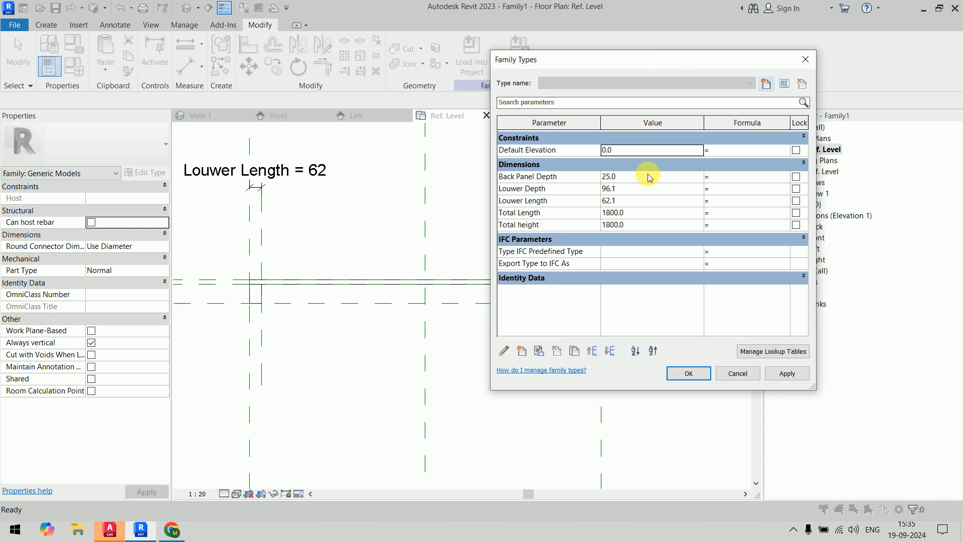
pyautogui.click(646, 203)
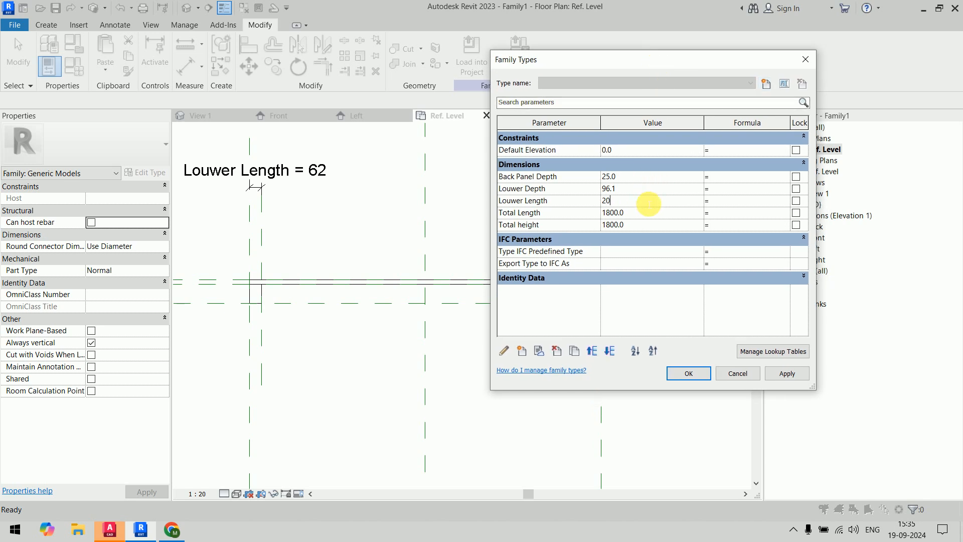
pyautogui.press('Tab')
pyautogui.click(649, 188)
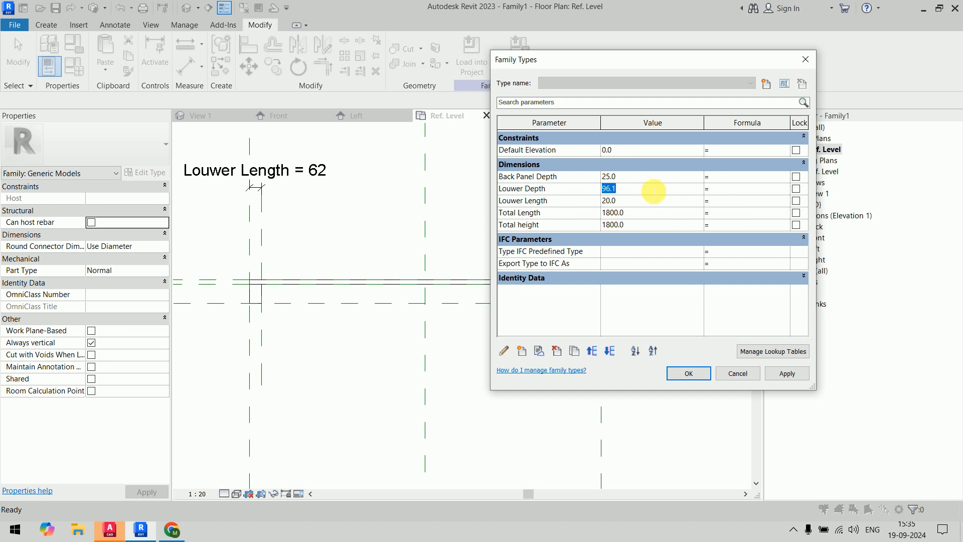
pyautogui.write('20')
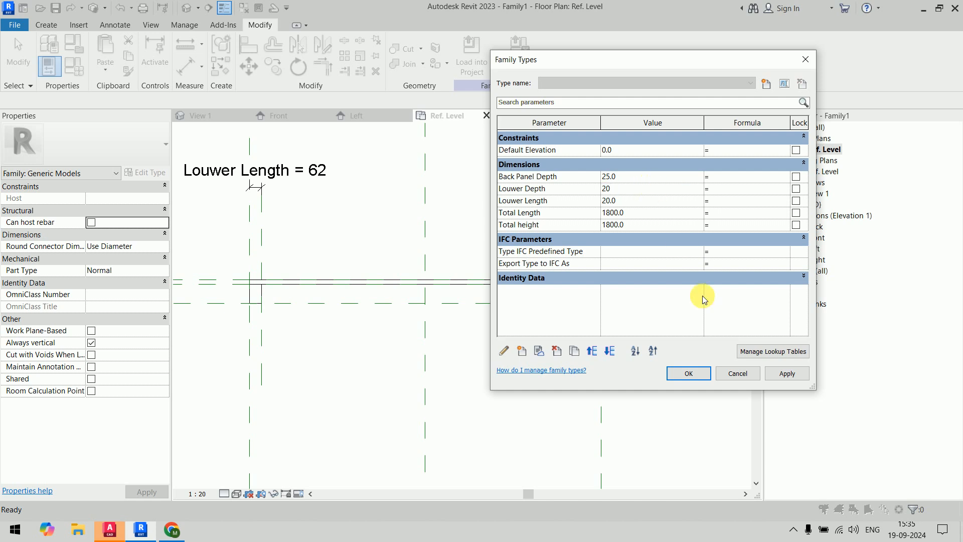
pyautogui.click(786, 373)
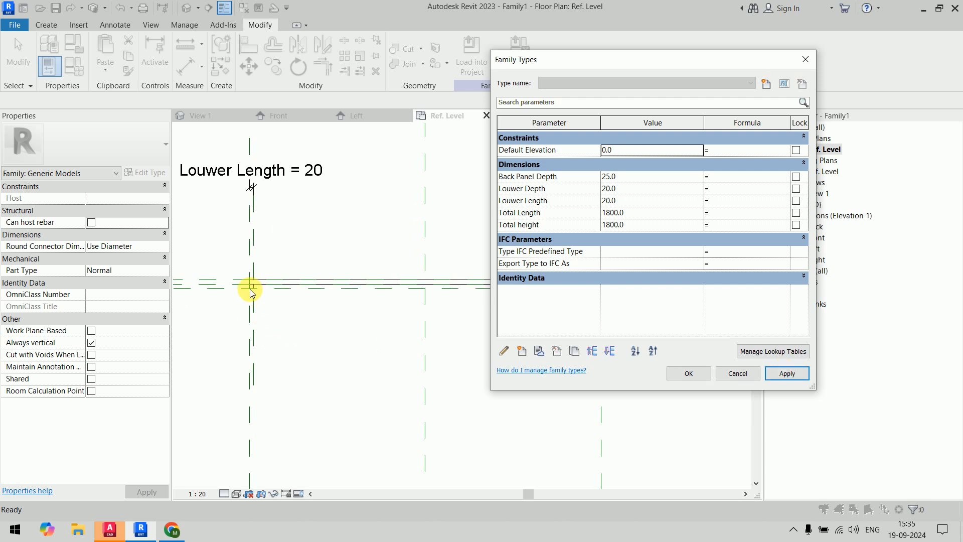
pyautogui.click(689, 373)
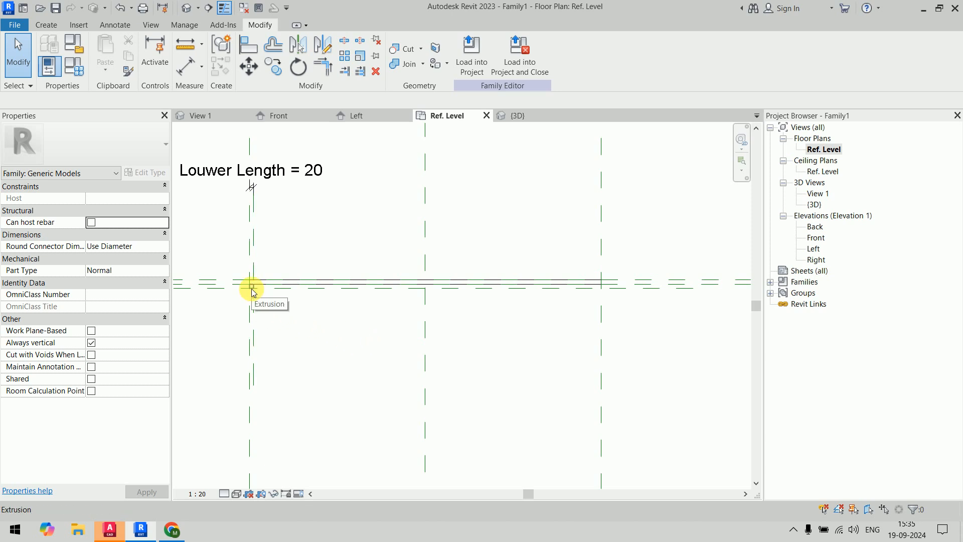
# Step: Calculate 1800 ÷ 20 in the Windows Calculator to find how many louver widths fit across the panel, and close it
pyautogui.click(6, 529)
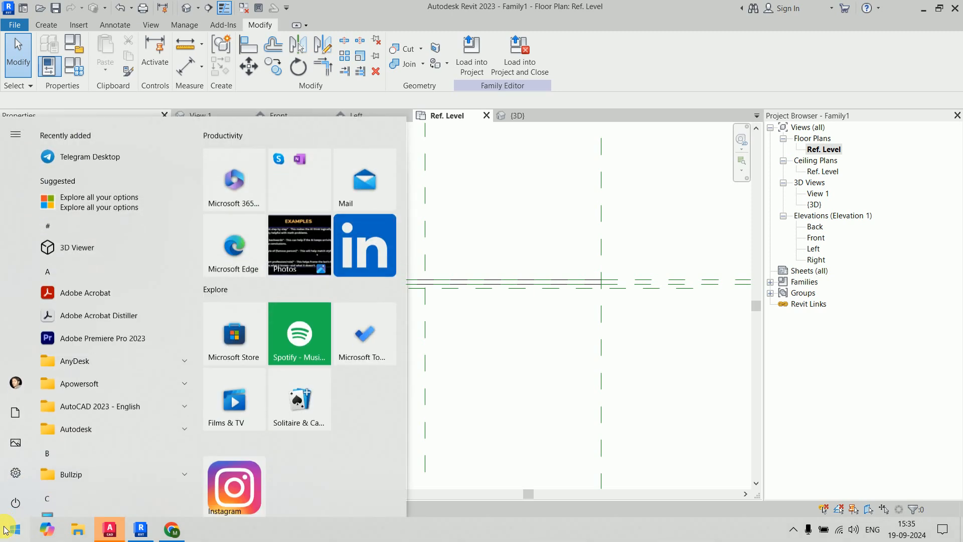
pyautogui.write('calculator')
pyautogui.press('Return')
pyautogui.write('18')
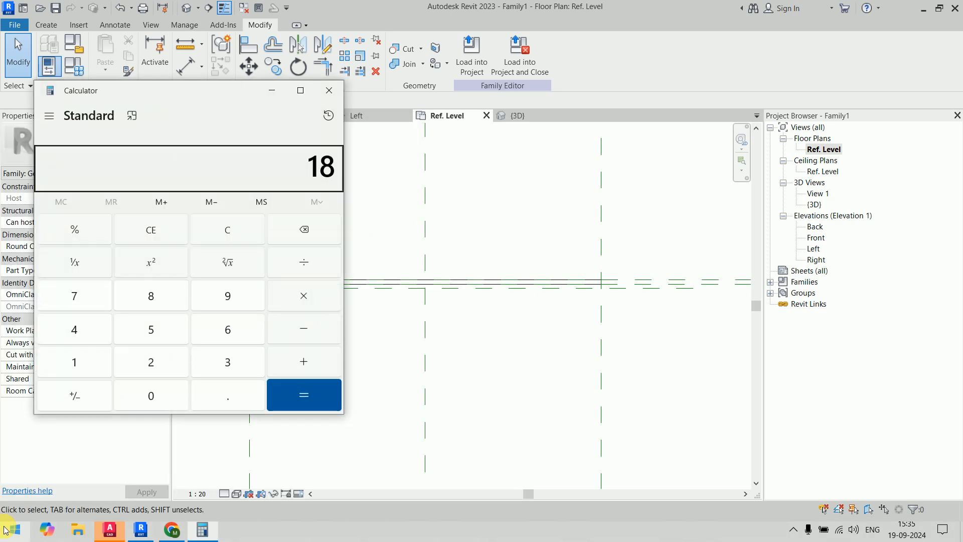
pyautogui.write('00 ÷ 20')
pyautogui.press('Return')
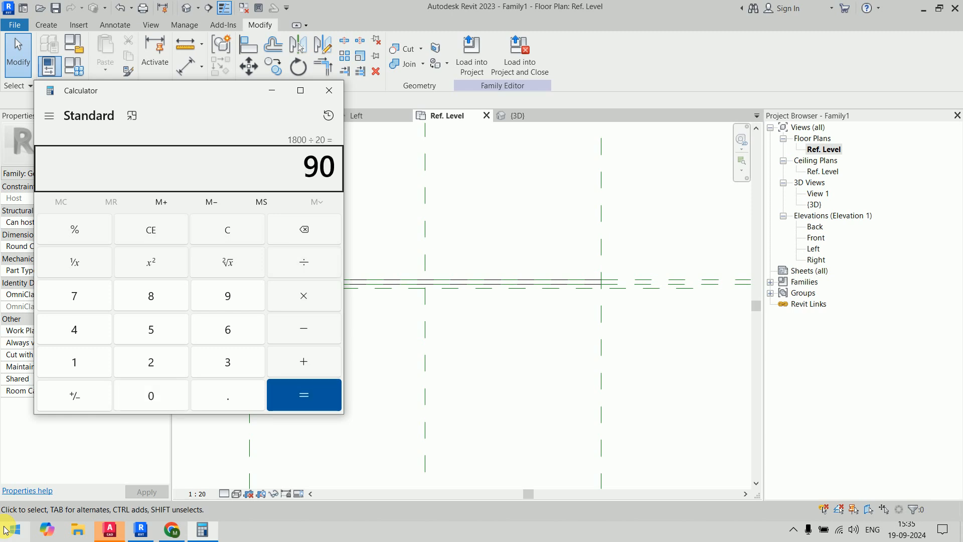
pyautogui.click(329, 90)
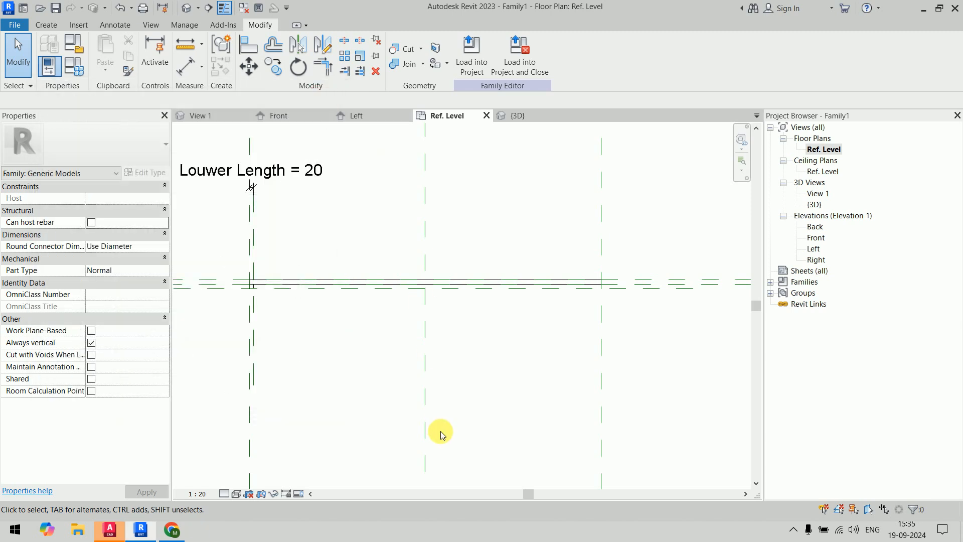
# Step: Array the louver extrusion linearly as 45 grouped copies, using the Last spacing option, from the panel's left end to its right end
pyautogui.click(278, 318)
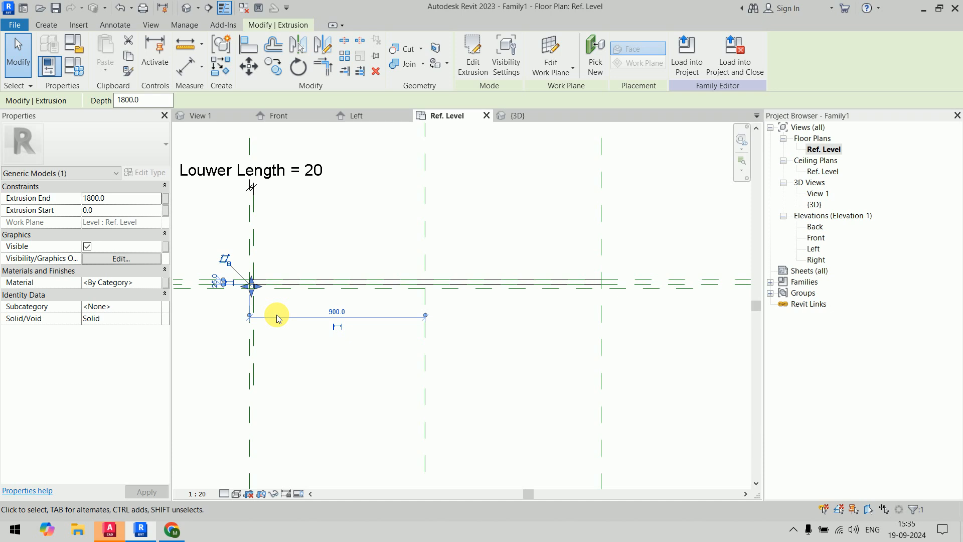
pyautogui.click(343, 58)
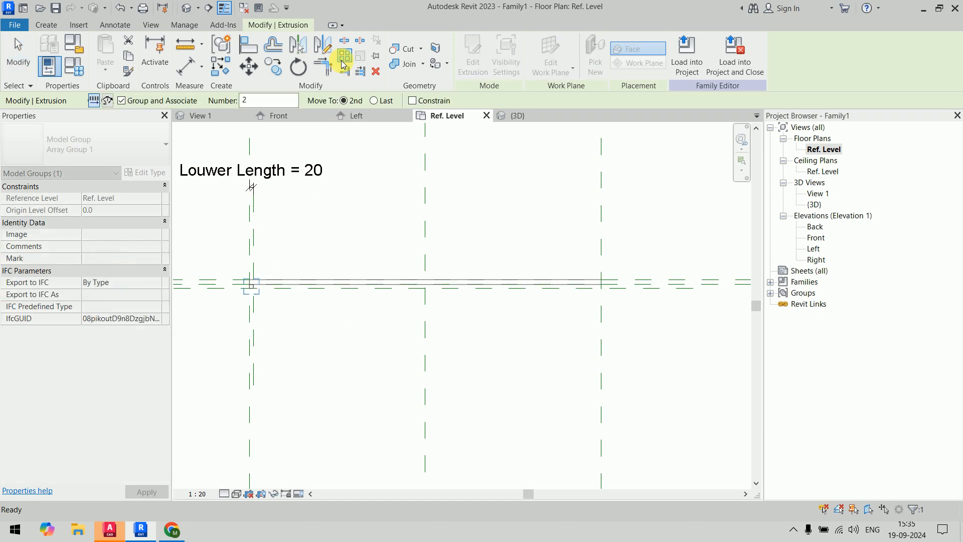
pyautogui.doubleClick(287, 100)
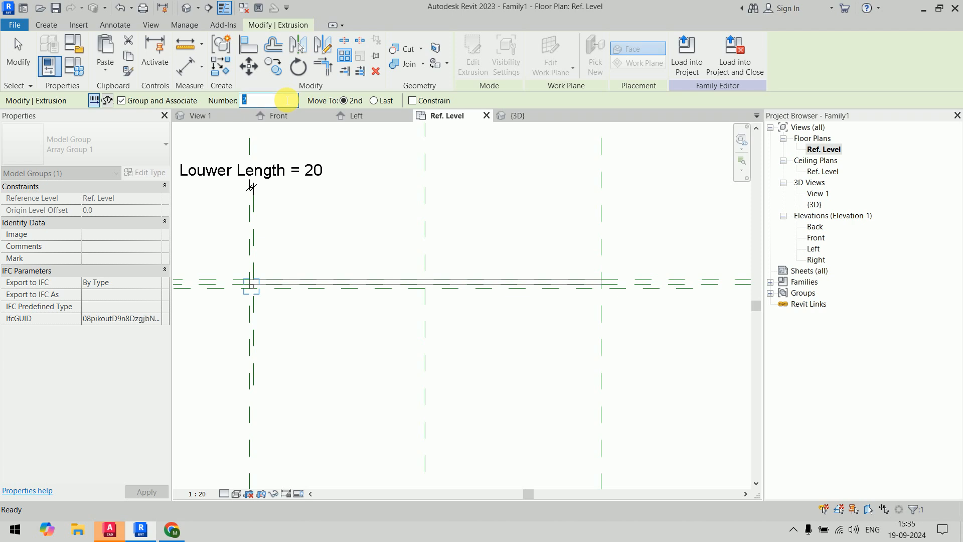
pyautogui.write('45')
pyautogui.click(373, 101)
pyautogui.scroll(4, 251, 283)
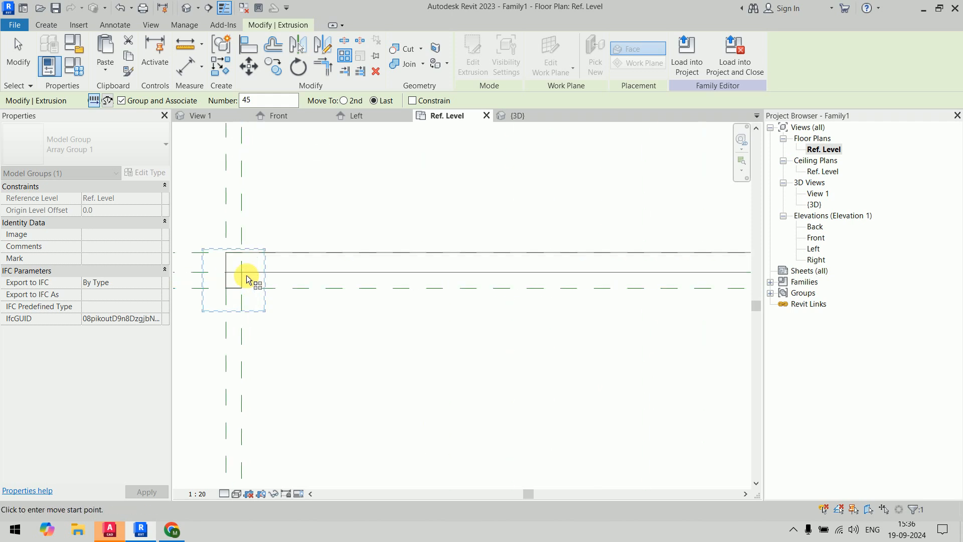
pyautogui.click(245, 276)
pyautogui.scroll(8, 317, 271)
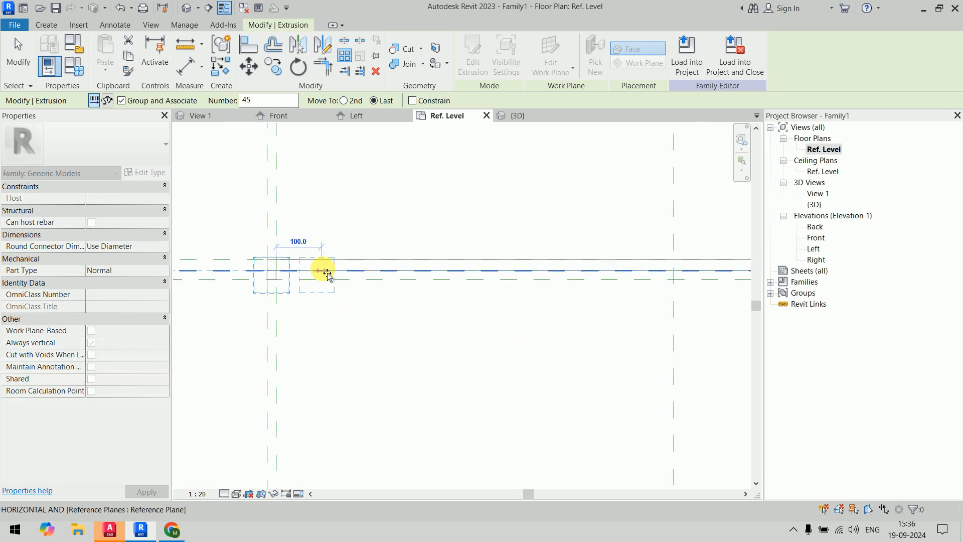
pyautogui.scroll(5, 525, 279)
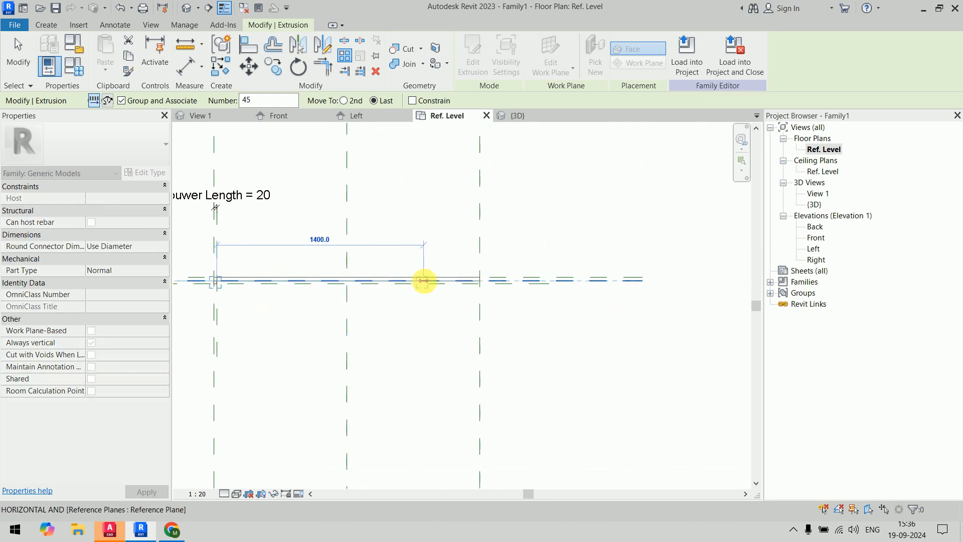
pyautogui.scroll(2, 482, 289)
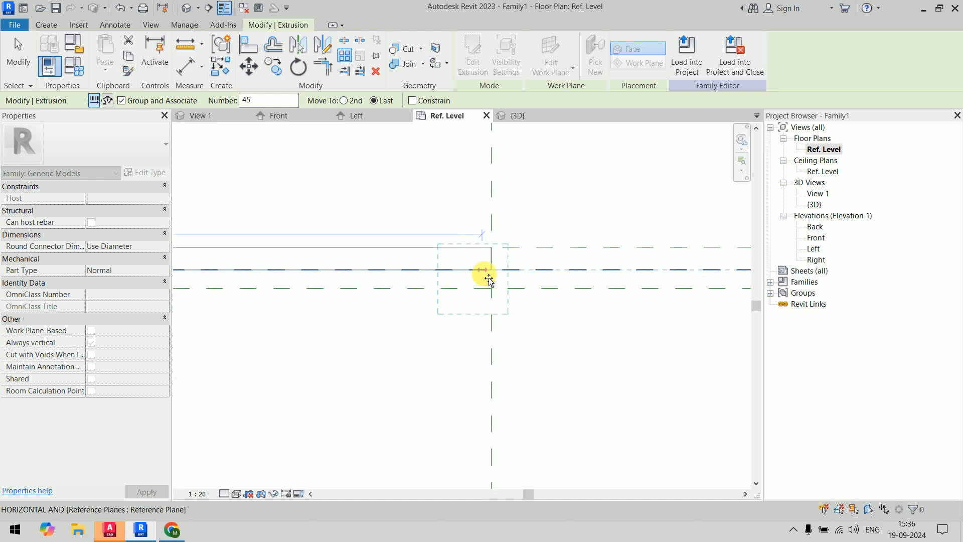
pyautogui.click(502, 333)
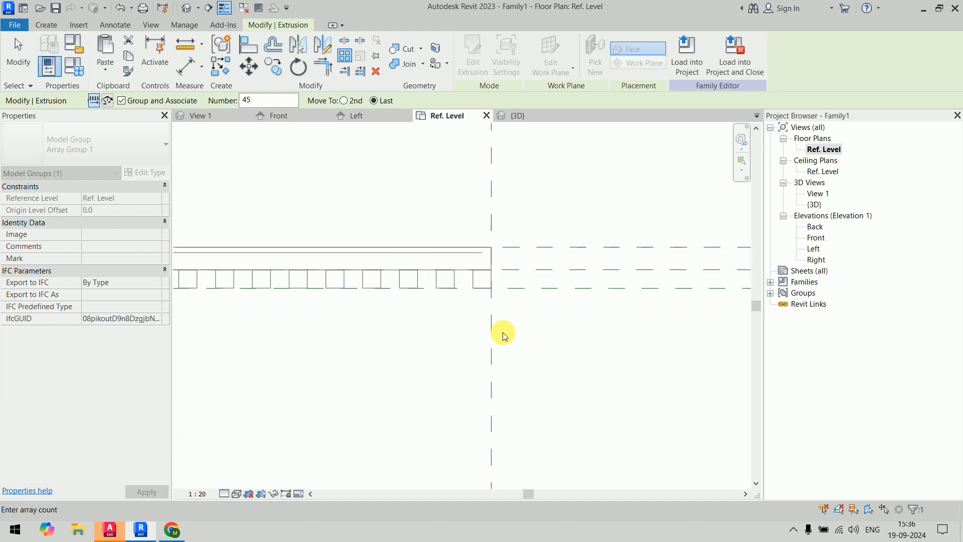
pyautogui.scroll(-3, 521, 329)
pyautogui.scroll(-3, 543, 328)
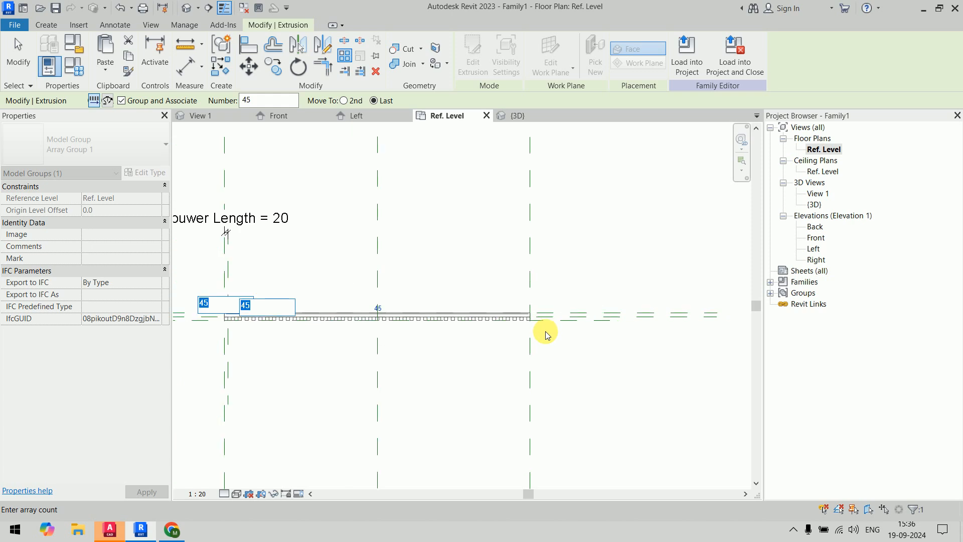
pyautogui.moveTo(503, 357); pyautogui.dragTo(544, 312, button='middle')
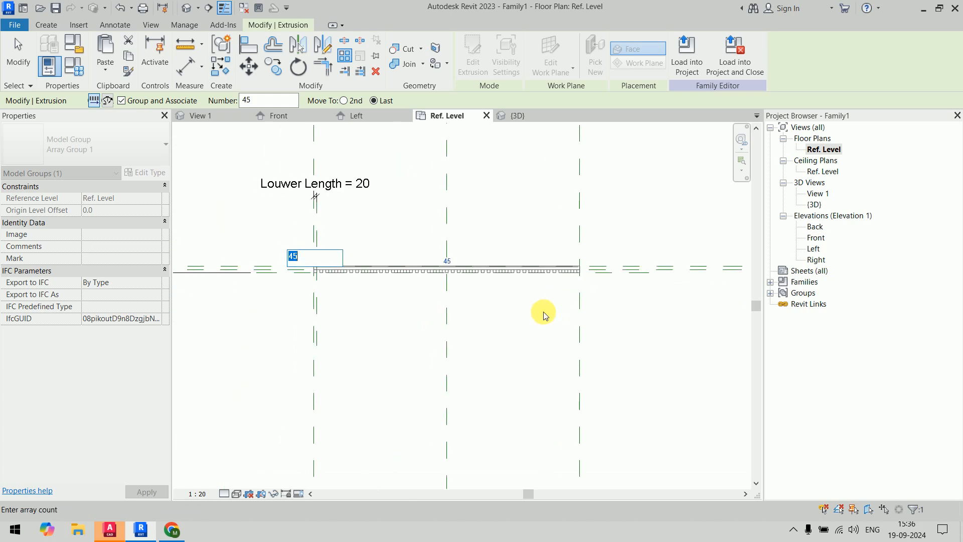
pyautogui.press('Return')
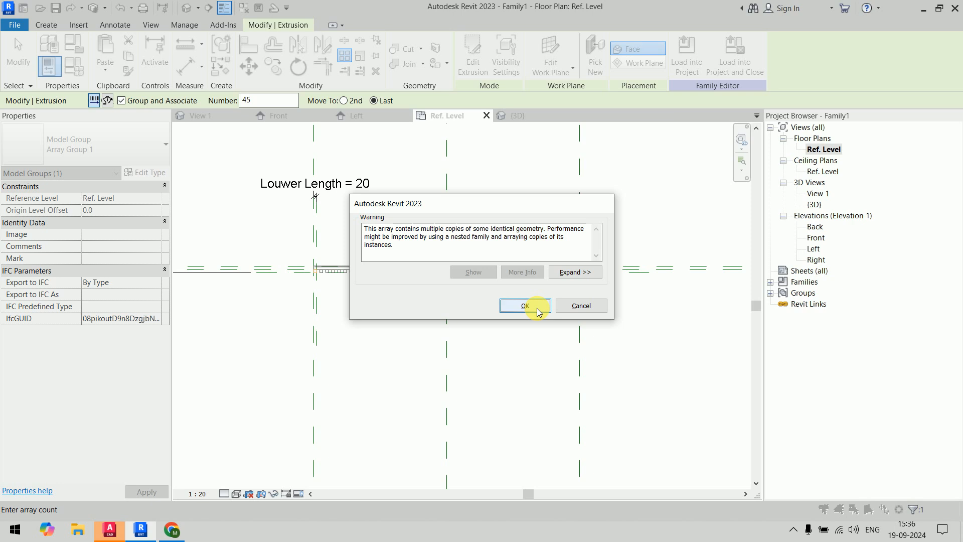
pyautogui.click(524, 306)
pyautogui.click(509, 322)
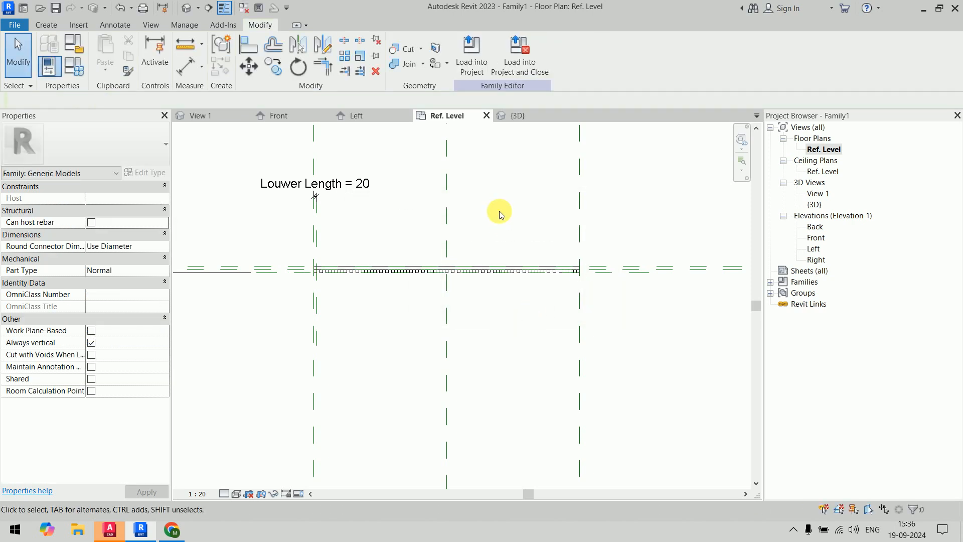
# Step: Inspect the arrayed louver groups and the back panel extrusion along the middle of the plan
pyautogui.click(415, 276)
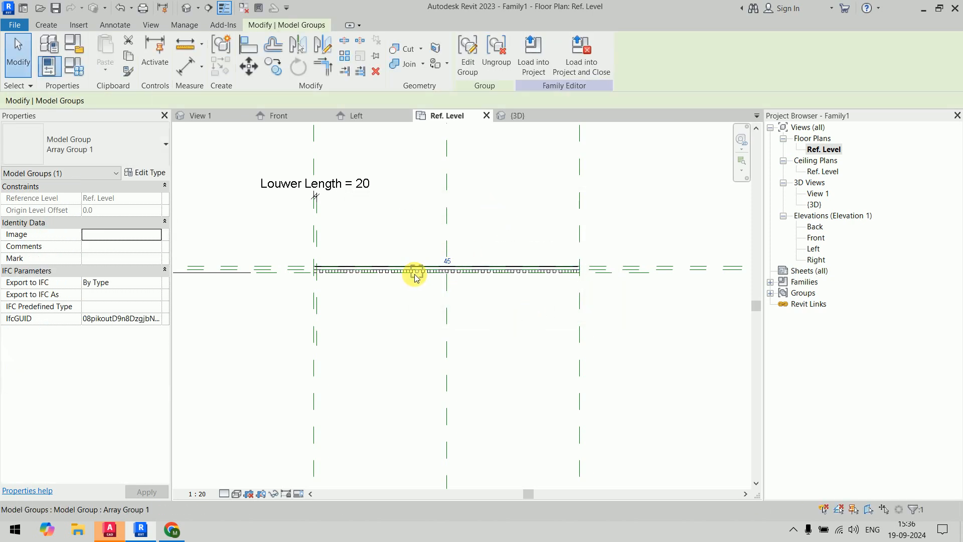
pyautogui.scroll(3, 459, 262)
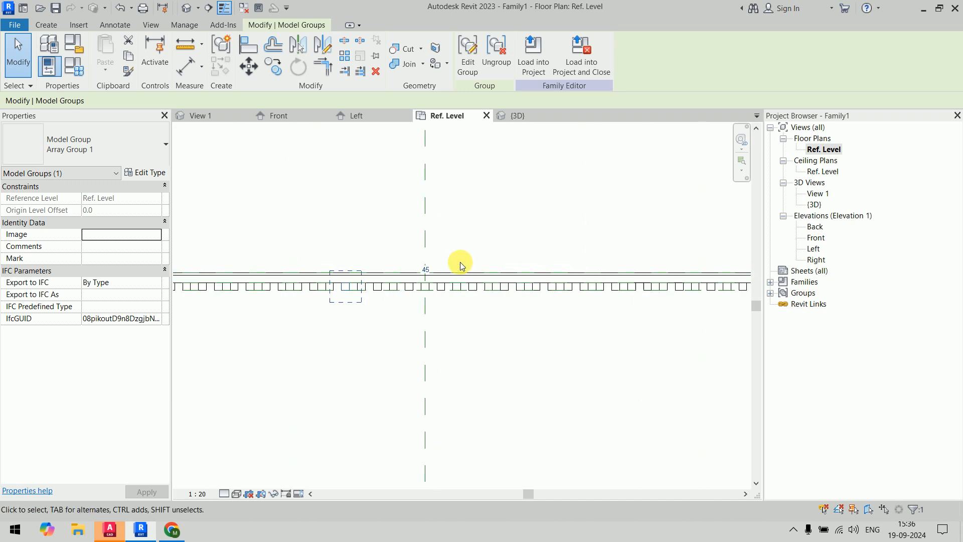
pyautogui.scroll(2, 459, 263)
pyautogui.click(445, 293)
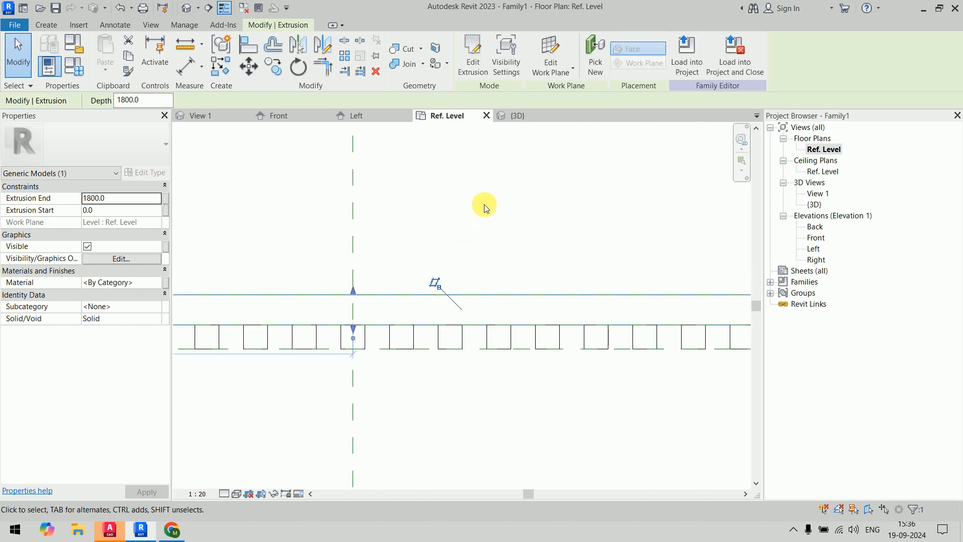
pyautogui.scroll(-2, 485, 208)
pyautogui.press('Escape')
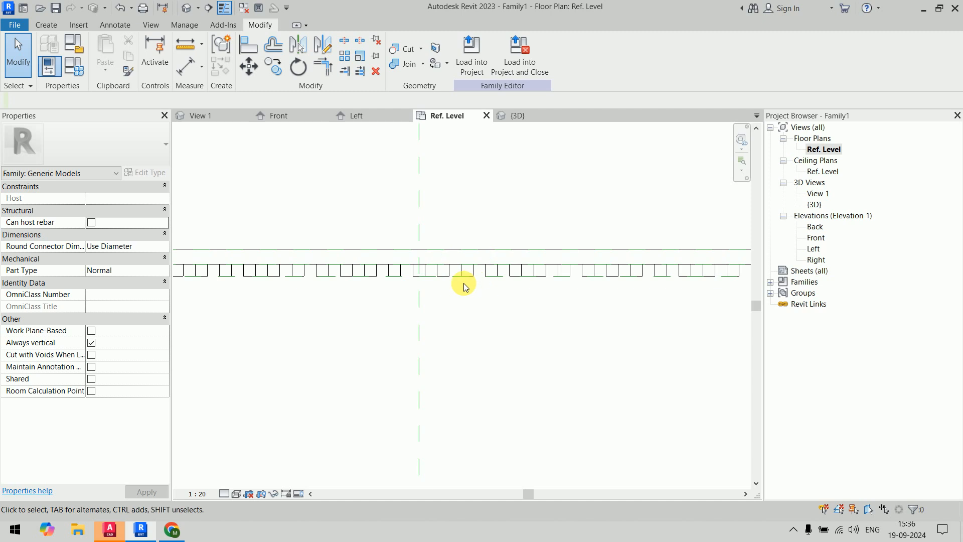
pyautogui.click(467, 280)
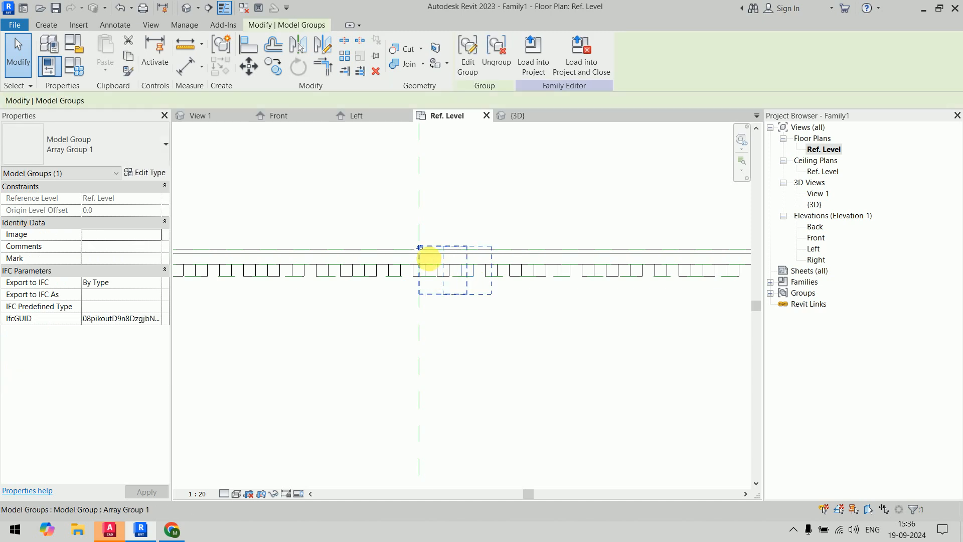
pyautogui.click(398, 249)
pyautogui.scroll(-3, 390, 217)
pyautogui.moveTo(361, 205); pyautogui.dragTo(711, 193, button='middle')
pyautogui.scroll(-2, 349, 253)
pyautogui.scroll(-3, 365, 268)
pyautogui.click(464, 301)
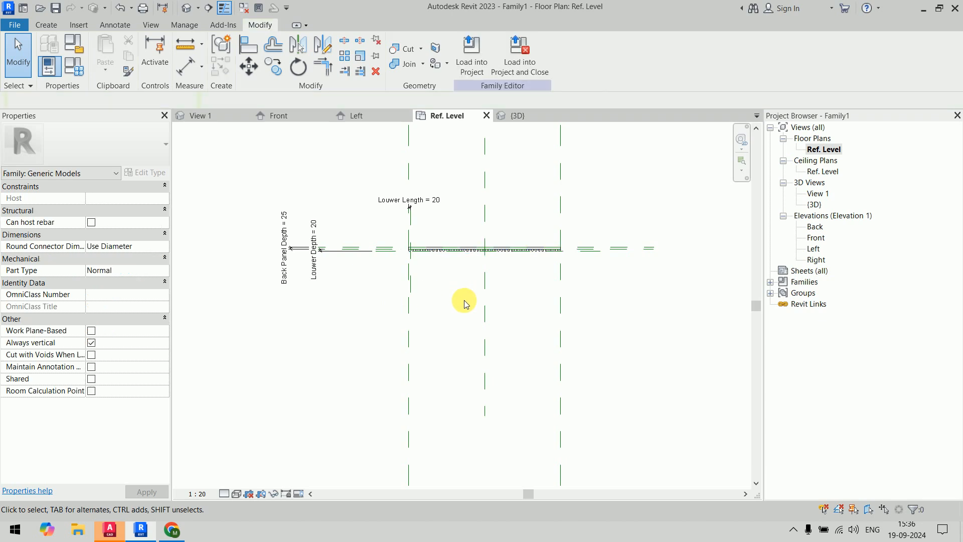
# Step: Examine the first louver group, the array line at the panel's left end, and a louver group near the centre
pyautogui.scroll(2, 440, 282)
pyautogui.scroll(1, 409, 228)
pyautogui.scroll(4, 399, 227)
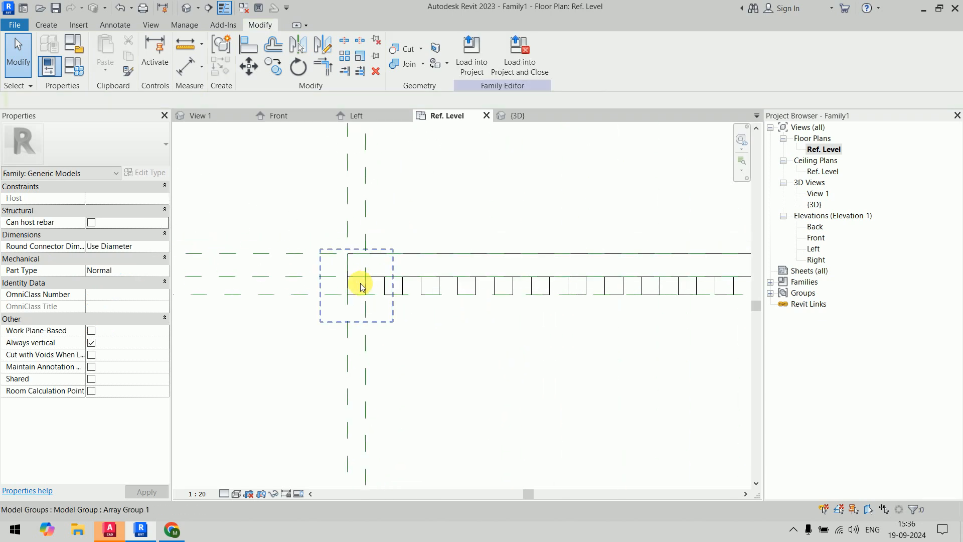
pyautogui.click(365, 284)
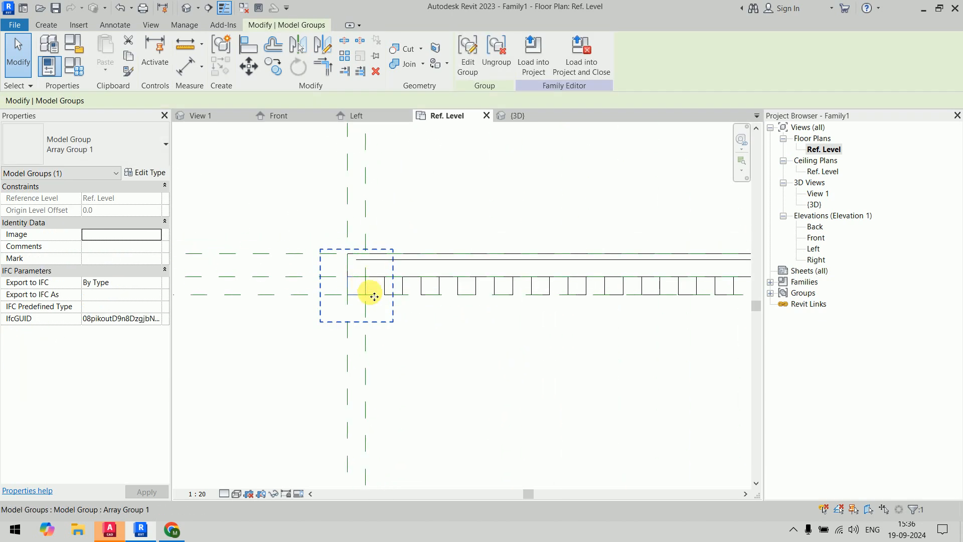
pyautogui.click(412, 261)
pyautogui.scroll(-5, 453, 332)
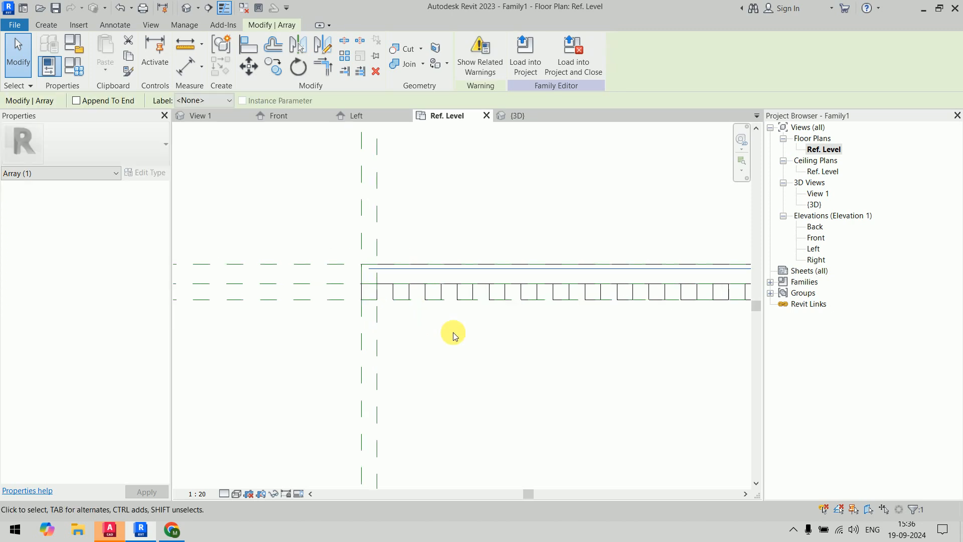
pyautogui.moveTo(586, 384); pyautogui.dragTo(414, 327, button='middle')
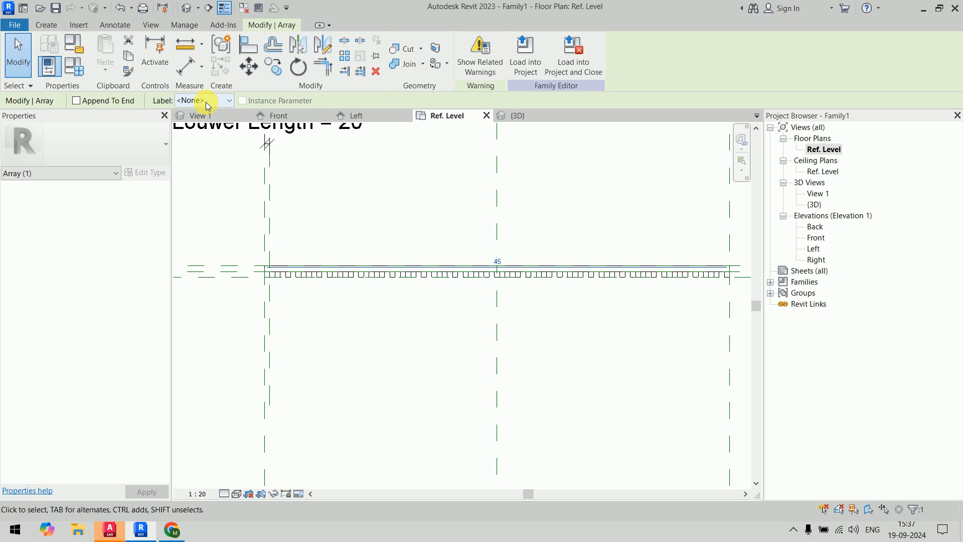
pyautogui.click(565, 299)
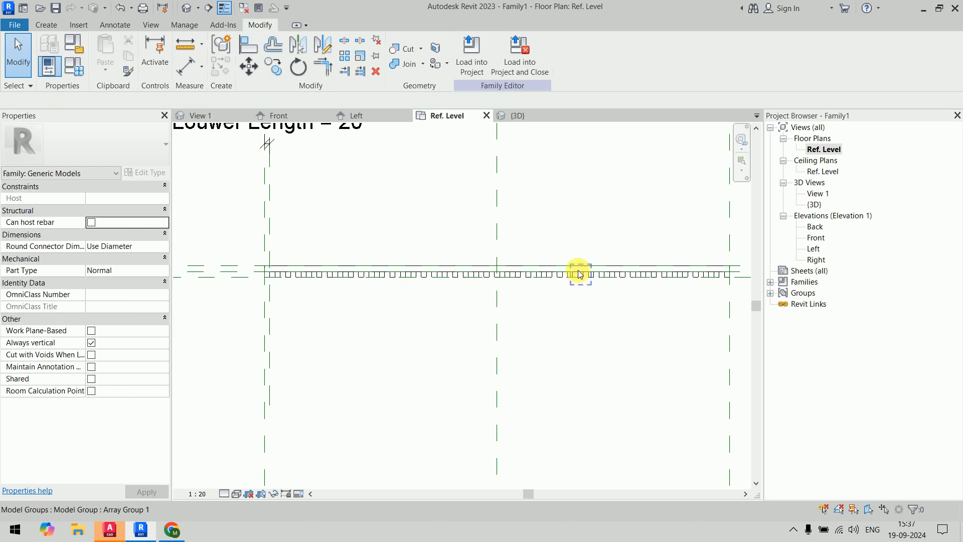
pyautogui.scroll(1, 521, 268)
pyautogui.click(482, 280)
pyautogui.scroll(-2, 548, 354)
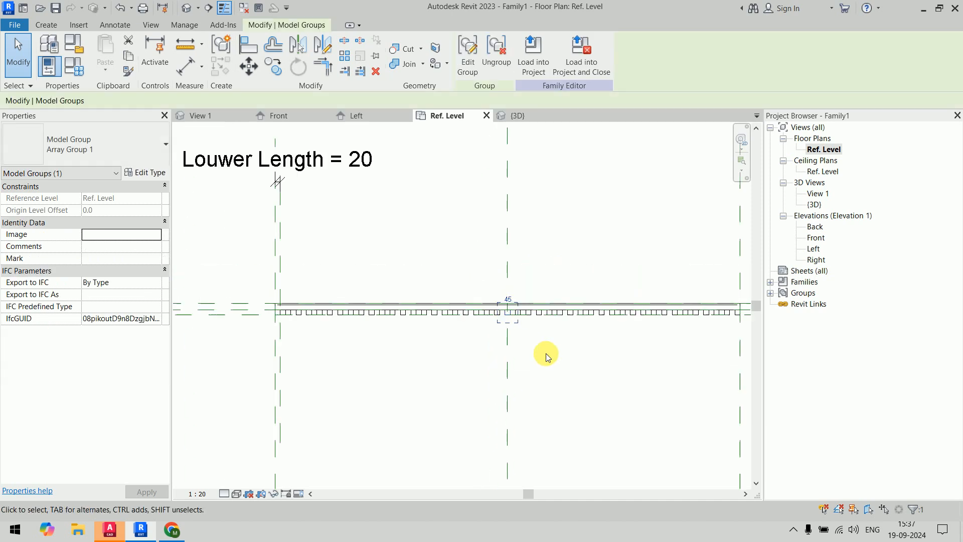
pyautogui.moveTo(548, 354); pyautogui.dragTo(330, 313, button='middle')
pyautogui.scroll(5, 545, 273)
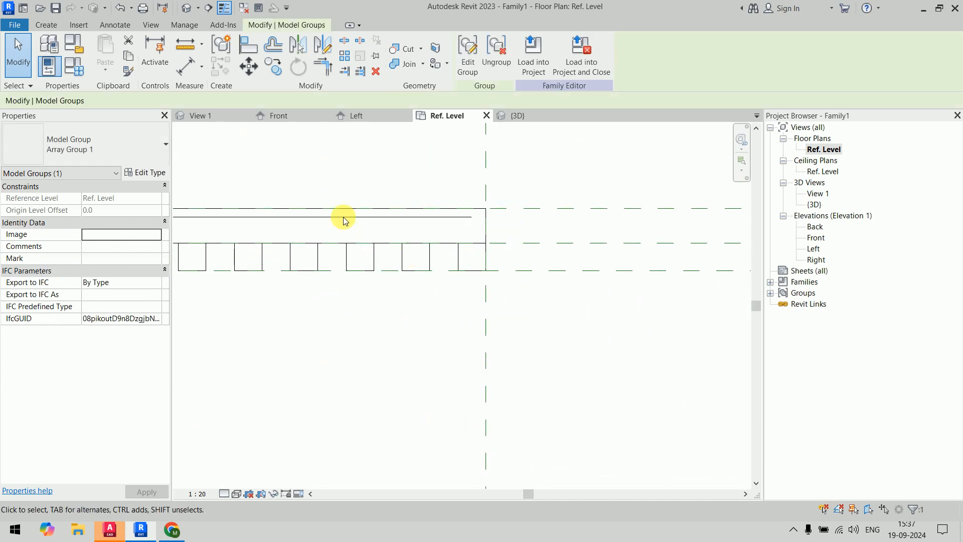
# Step: Select the louver array and label its count with a new type family parameter named No of Louwers
pyautogui.click(340, 220)
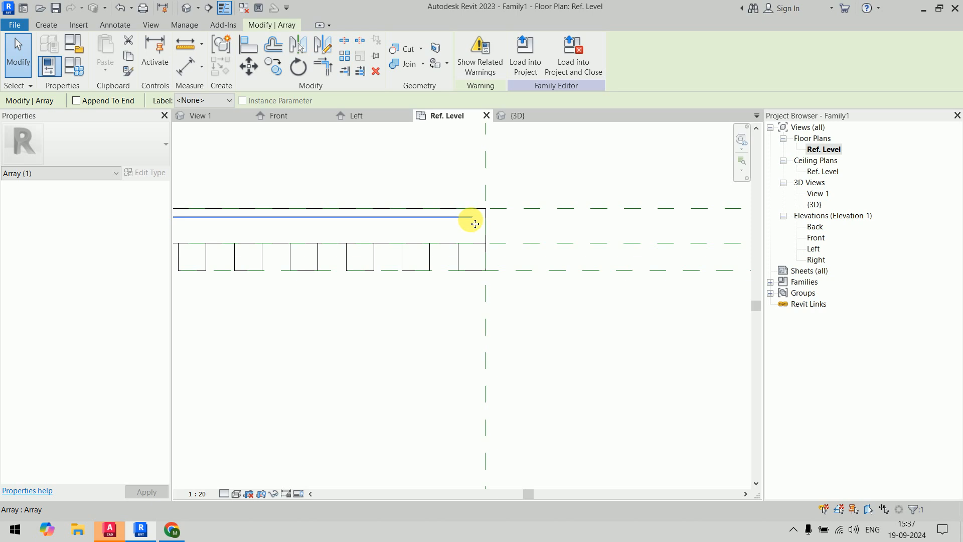
pyautogui.click(489, 252)
pyautogui.scroll(-3, 436, 301)
pyautogui.scroll(-4, 436, 301)
pyautogui.moveTo(296, 352); pyautogui.dragTo(522, 326, button='middle')
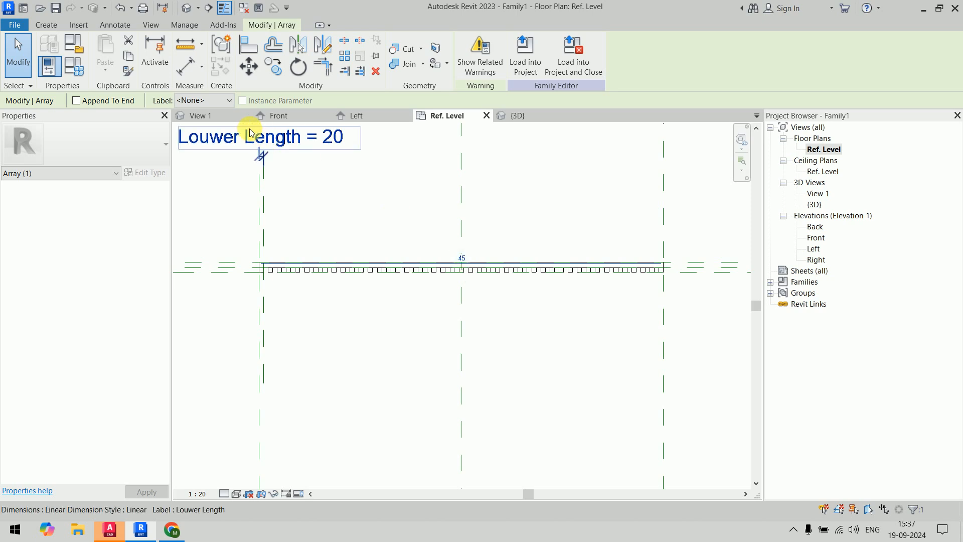
pyautogui.click(206, 100)
pyautogui.click(215, 124)
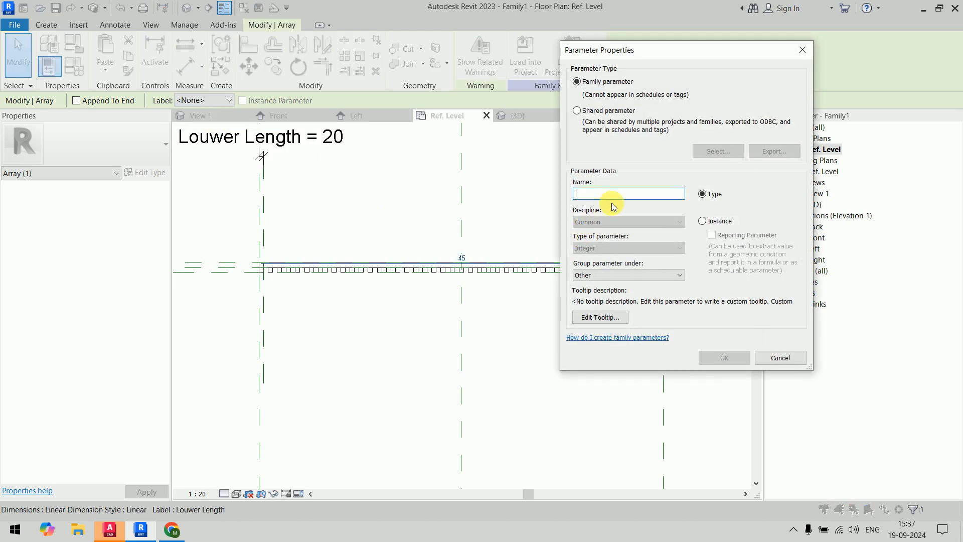
pyautogui.write('No of L')
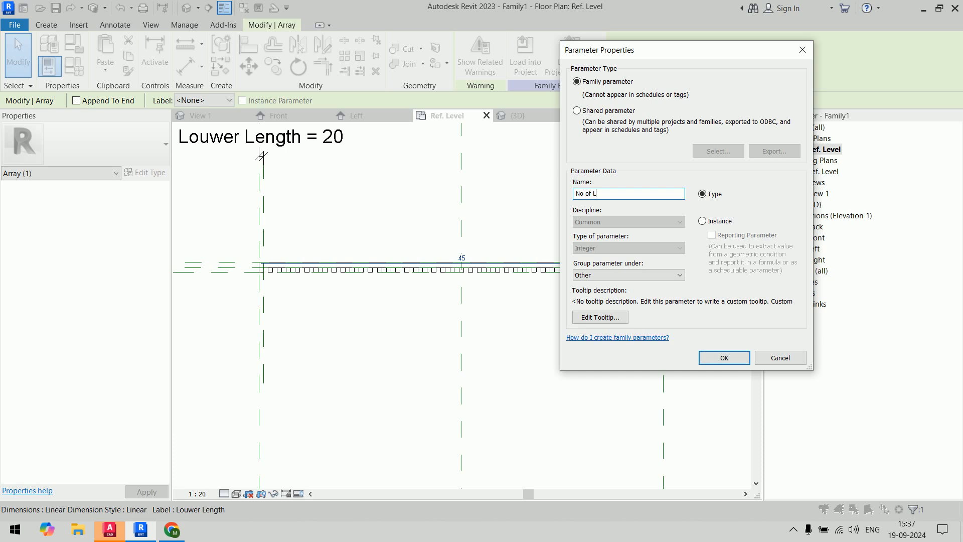
pyautogui.write('ouwers')
pyautogui.click(724, 357)
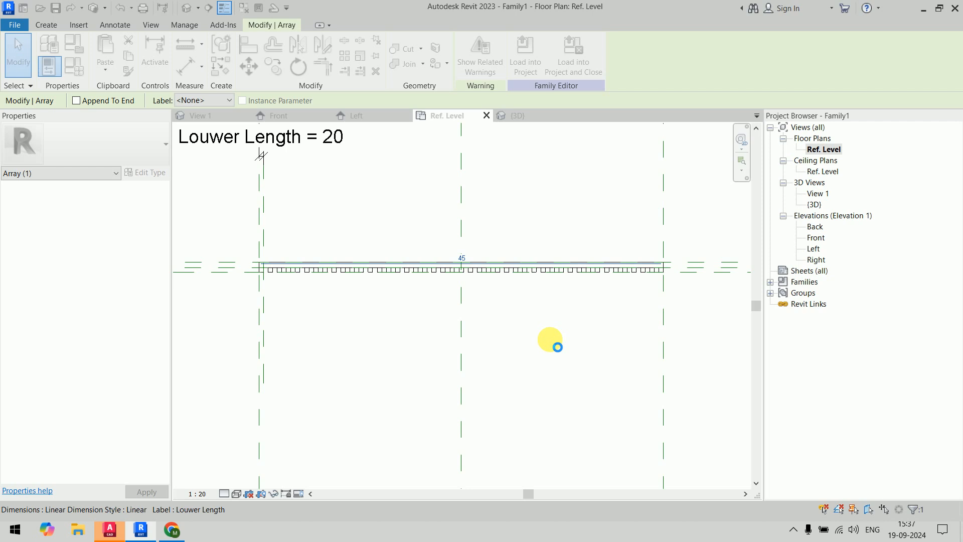
pyautogui.click(550, 339)
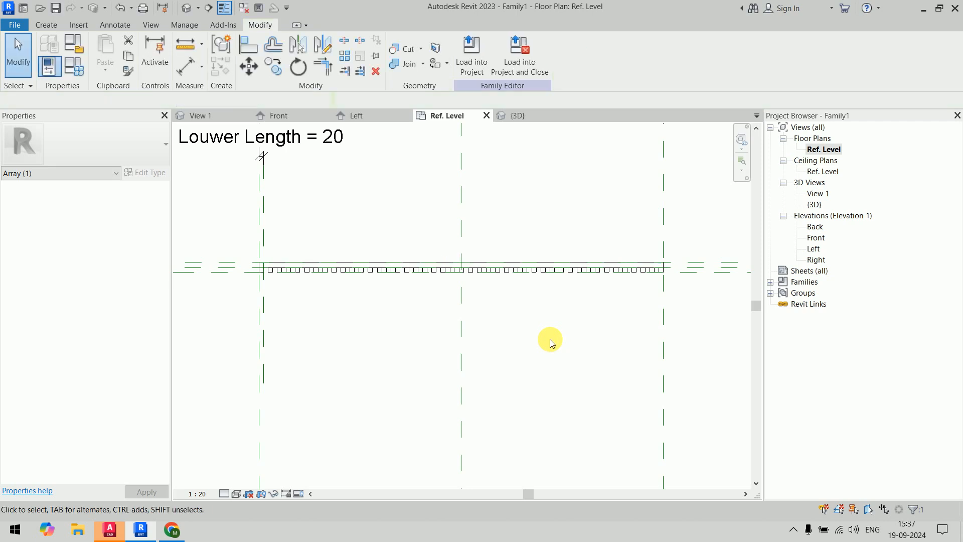
# Step: Check the count label on a louver group and view the louvered panel in the {3D} view
pyautogui.click(507, 271)
pyautogui.click(523, 353)
pyautogui.click(516, 271)
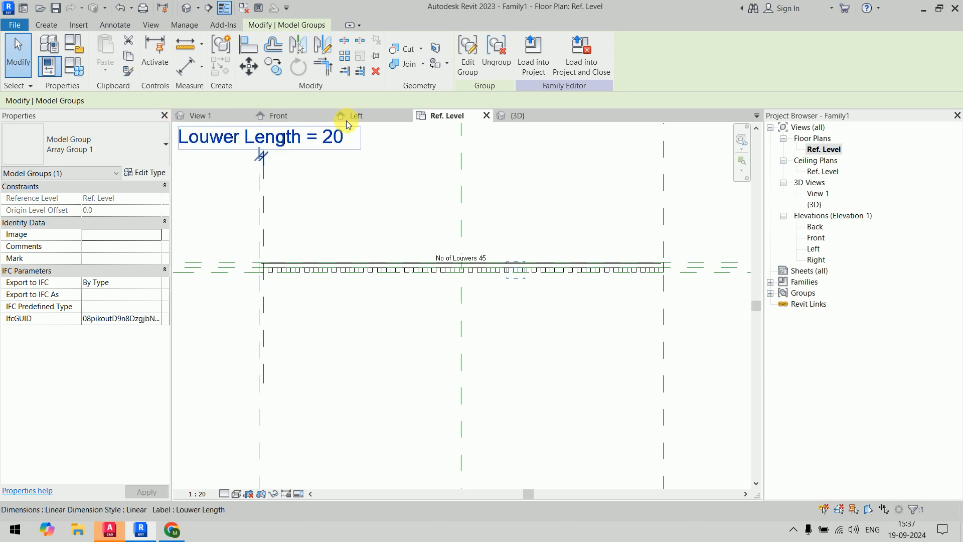
pyautogui.click(509, 117)
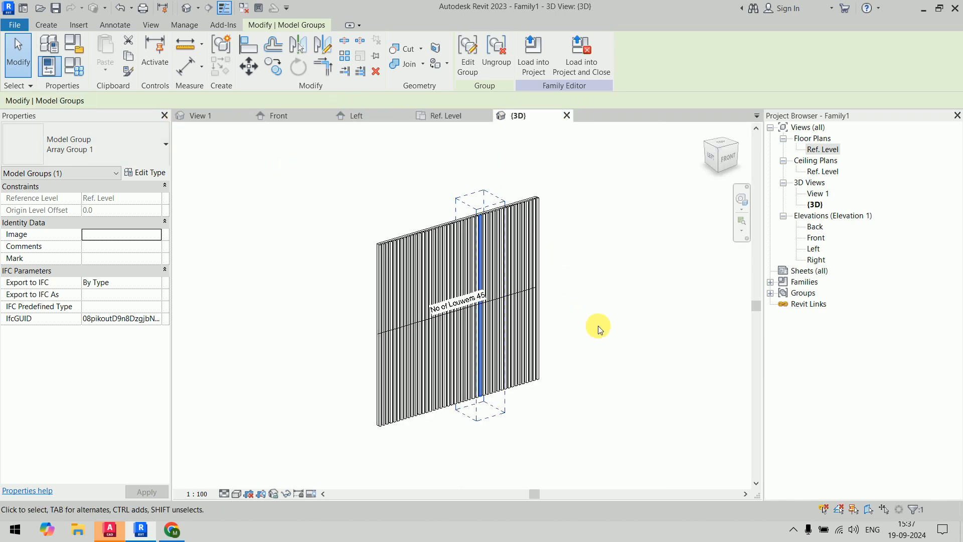
pyautogui.click(620, 399)
pyautogui.keyDown('shift'); pyautogui.moveTo(621, 399); pyautogui.dragTo(551, 427, button='middle'); pyautogui.keyUp('shift')
# Step: Set the {3D} view's visual style to Shaded and look closely at the louvers
pyautogui.click(224, 493)
pyautogui.click(236, 493)
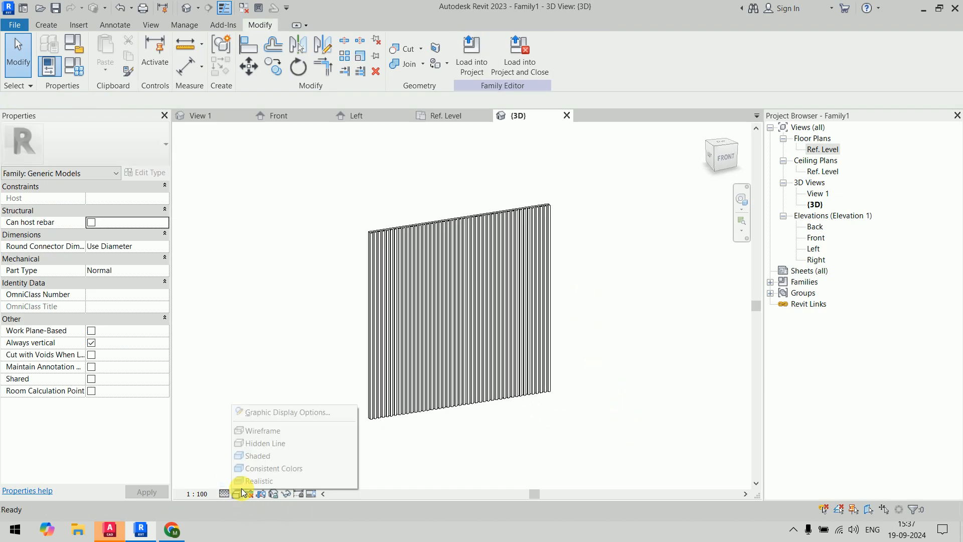
pyautogui.click(251, 453)
pyautogui.moveTo(616, 394)
pyautogui.keyDown('shift'); pyautogui.mouseDown(button='middle')
pyautogui.moveTo(539, 325)
pyautogui.moveTo(522, 399)
pyautogui.moveTo(607, 407)
pyautogui.mouseUp(button='middle'); pyautogui.keyUp('shift')
pyautogui.scroll(5, 516, 419)
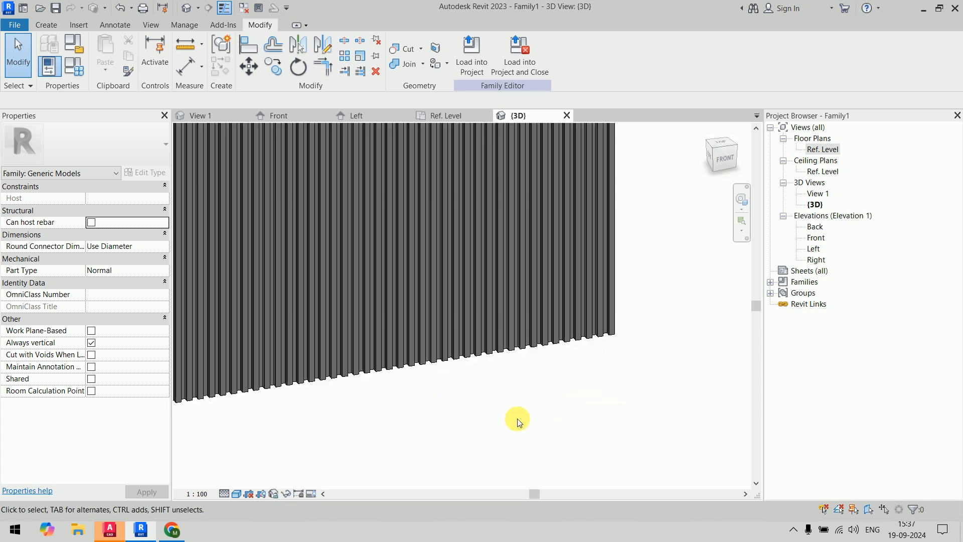
# Step: Select all instances of the louver array group in the {3D} view and delete them from the panel
pyautogui.scroll(3, 611, 418)
pyautogui.scroll(-1, 611, 418)
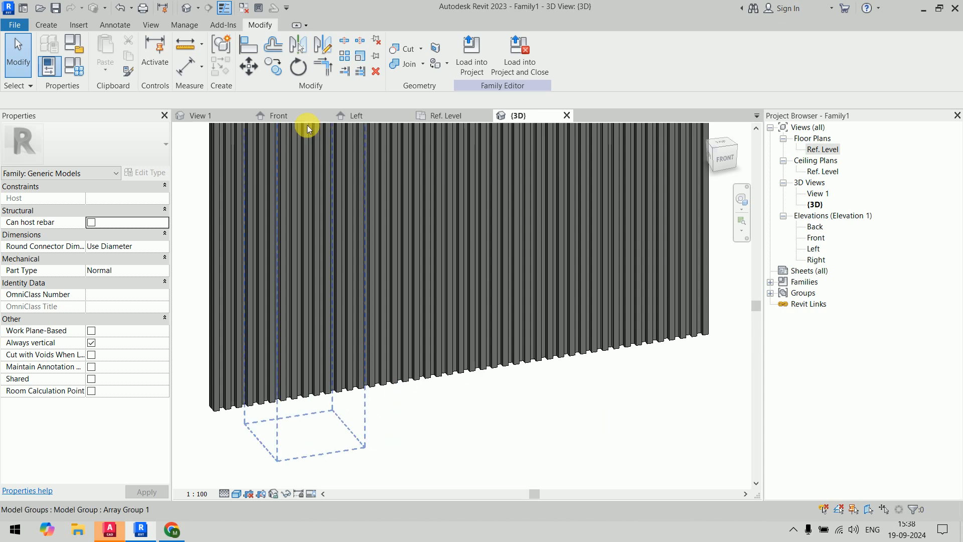
pyautogui.click(294, 115)
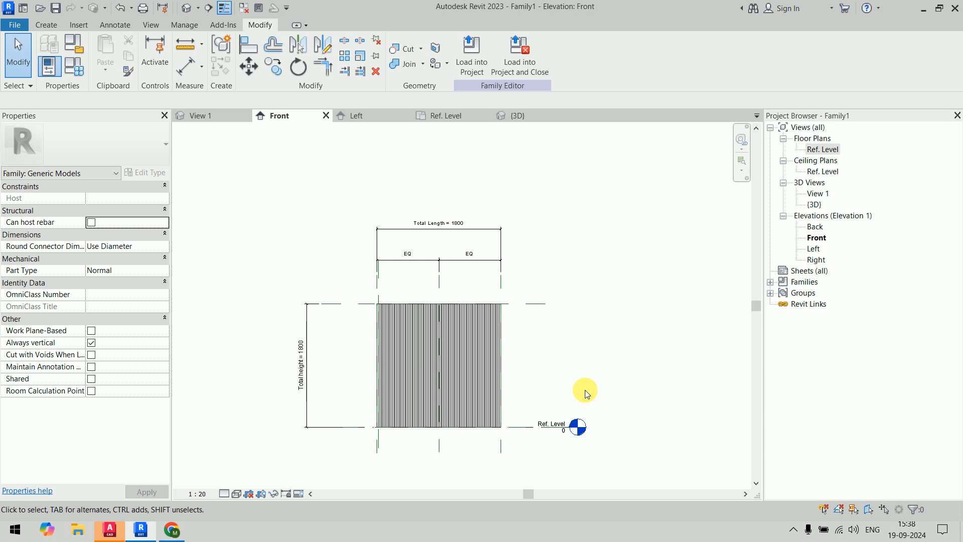
pyautogui.click(517, 114)
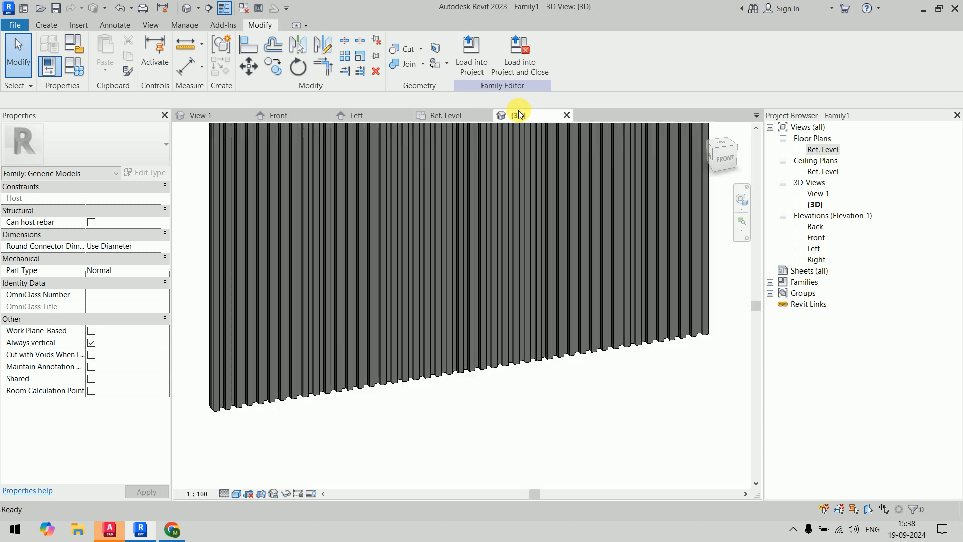
pyautogui.click(562, 354)
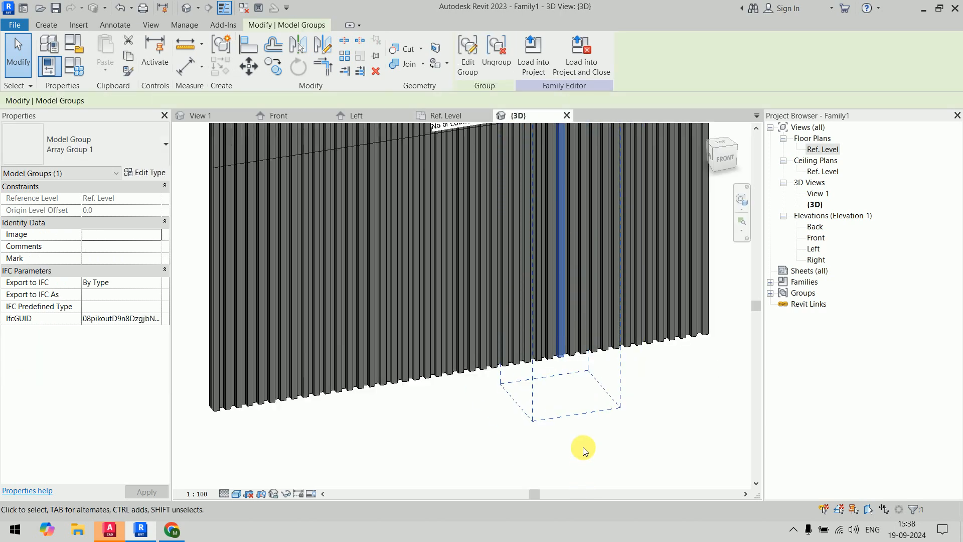
pyautogui.press('a')
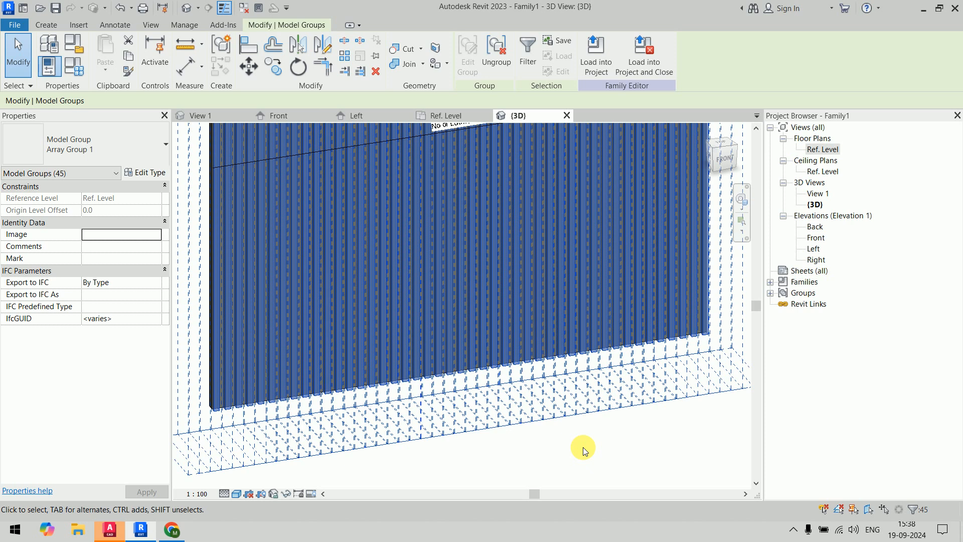
pyautogui.click(583, 447)
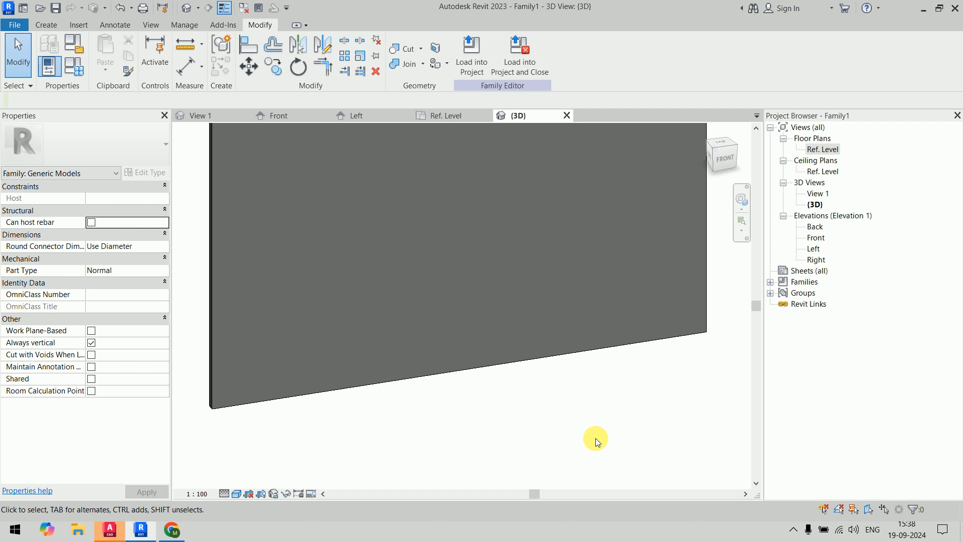
# Step: Delete the No of Louwers, Louwer Length and Louwer Depth parameters from the family types and apply the changes
pyautogui.click(74, 66)
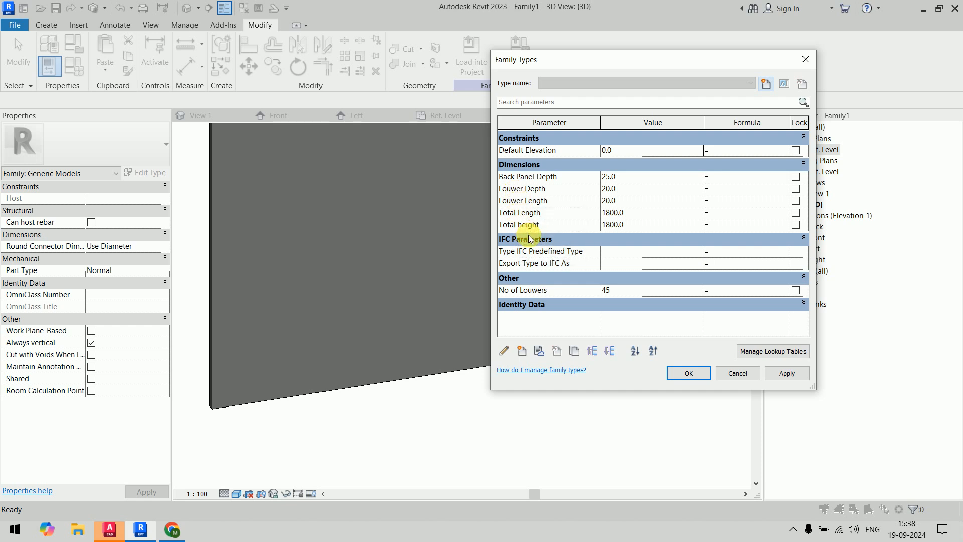
pyautogui.click(502, 289)
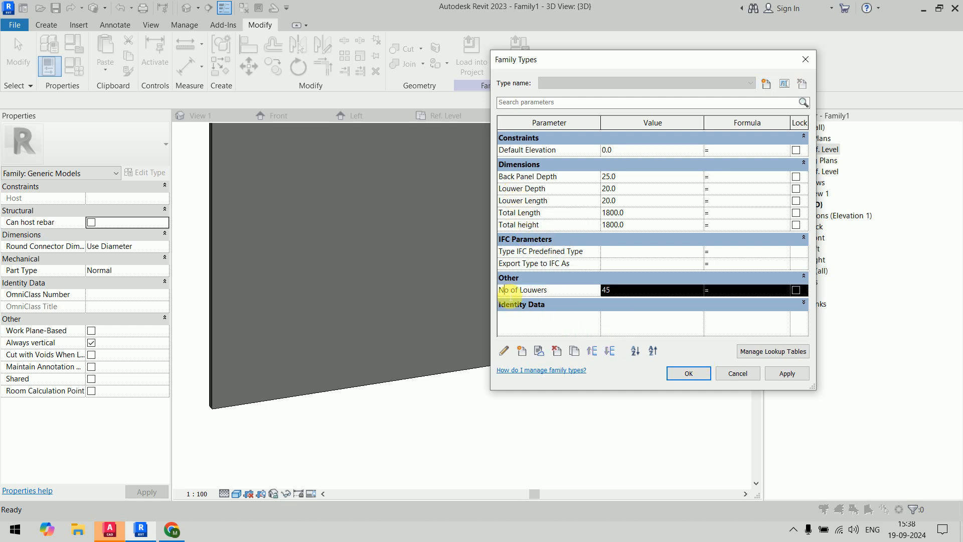
pyautogui.click(556, 351)
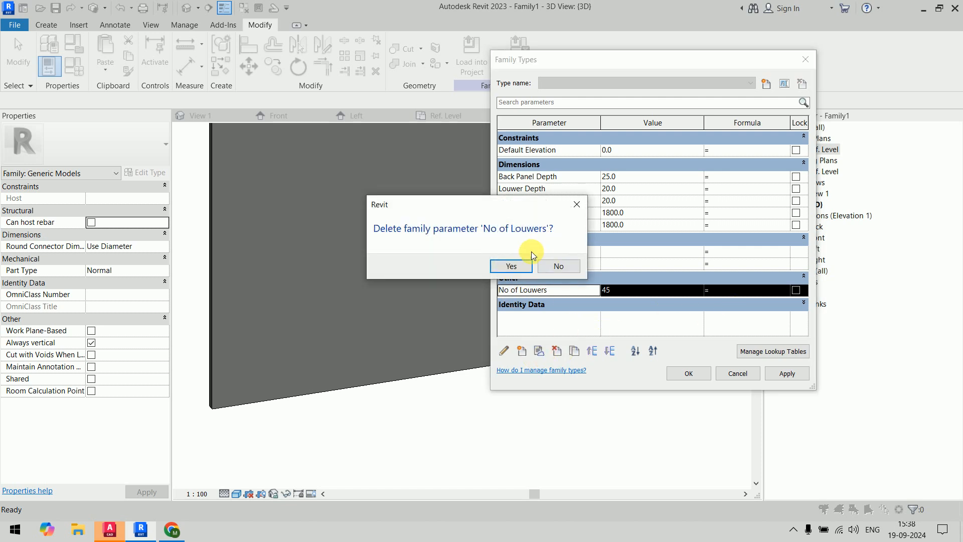
pyautogui.click(517, 265)
pyautogui.click(550, 200)
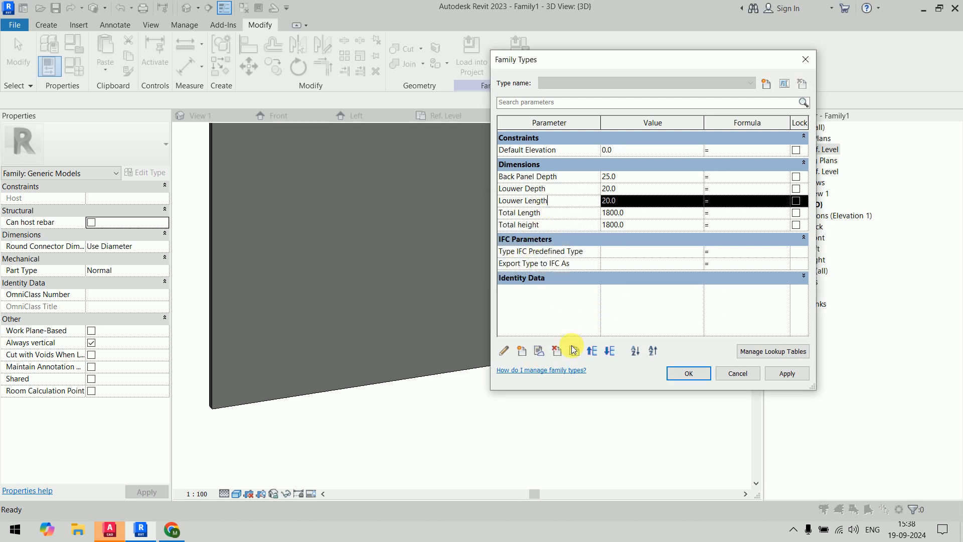
pyautogui.click(557, 351)
pyautogui.click(519, 287)
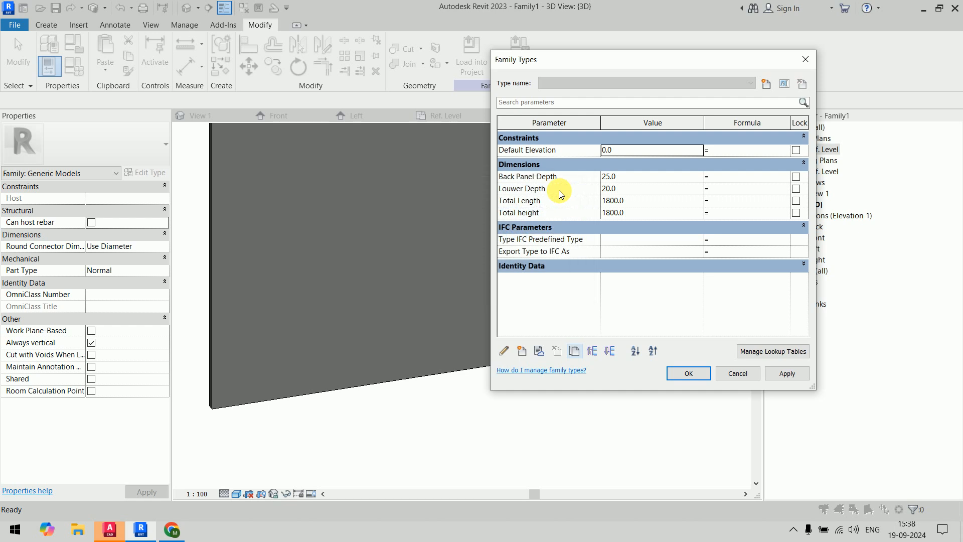
pyautogui.click(558, 189)
pyautogui.click(557, 352)
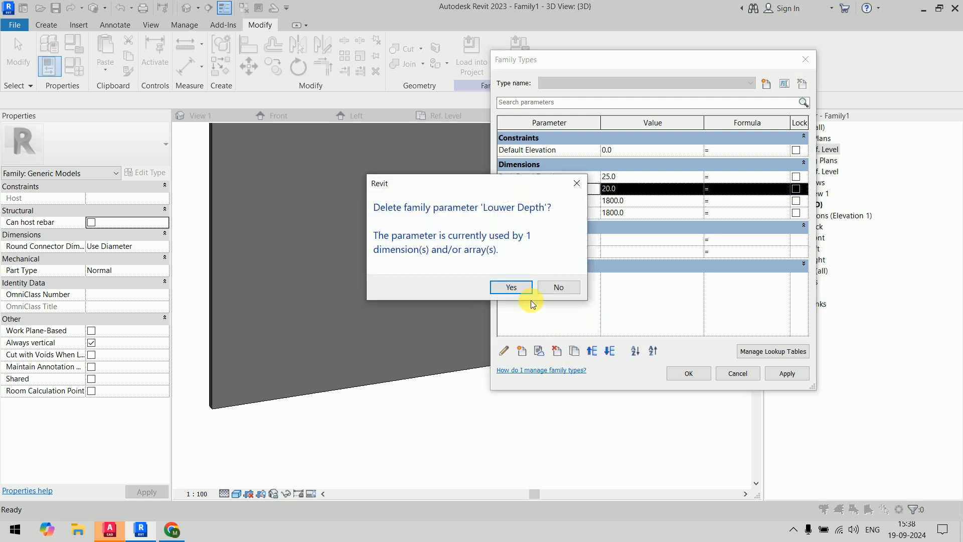
pyautogui.click(517, 287)
pyautogui.click(688, 373)
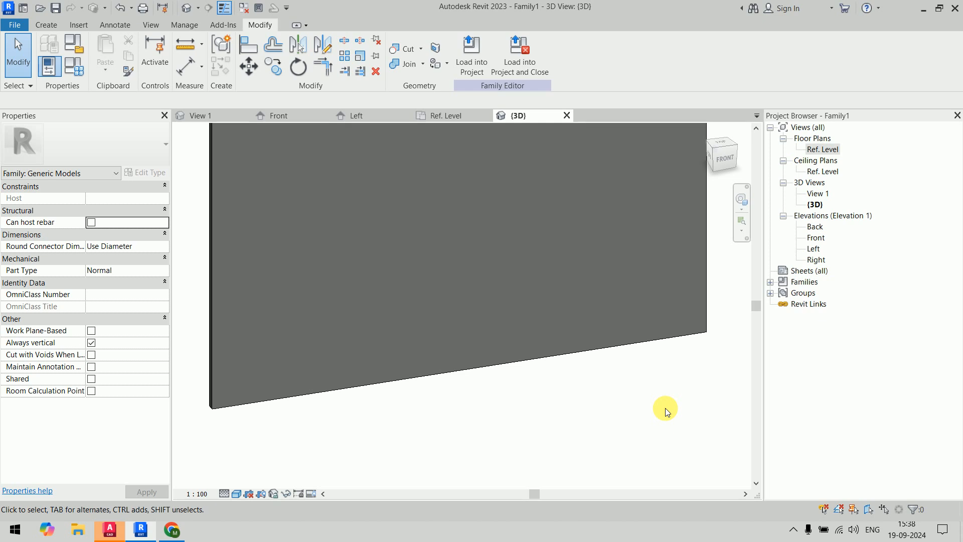
# Step: Switch to Chrome and study the WOODBUZZ wall-mounted TV unit page as the design reference
pyautogui.click(169, 536)
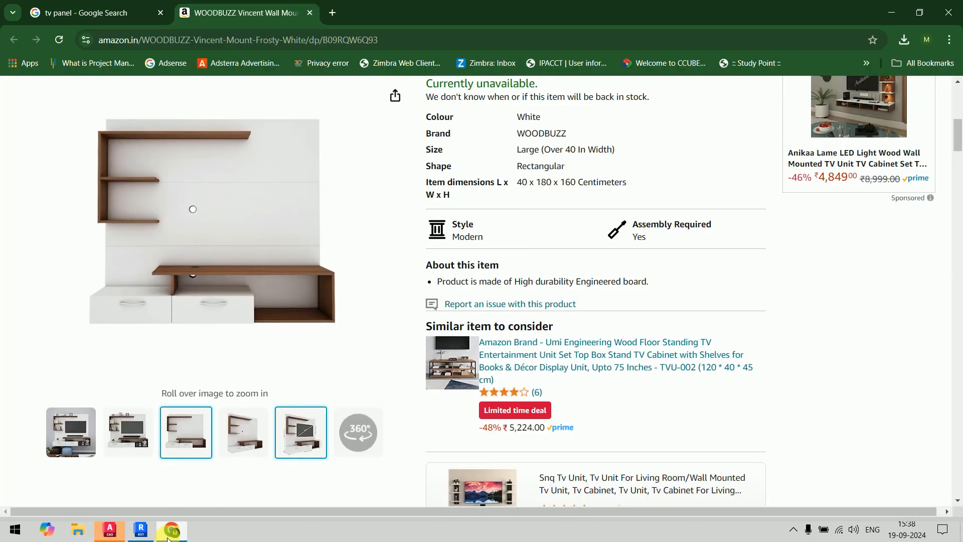
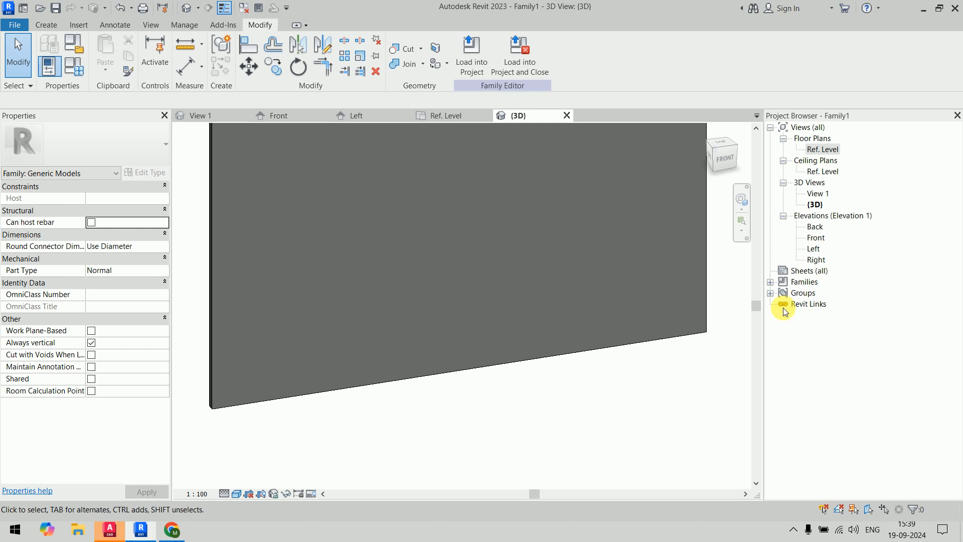
# Step: In Revit's Ref. Level plan, delete the louver depth and length dimensions and the louver's vertical reference plane, and check the remaining family parameters
pyautogui.doubleClick(823, 150)
pyautogui.scroll(-3, 587, 300)
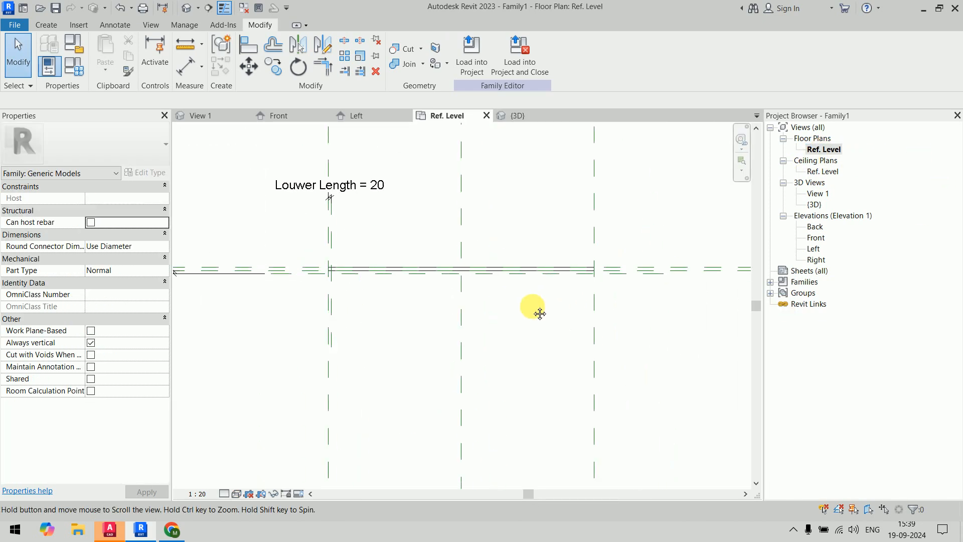
pyautogui.scroll(-1, 533, 309)
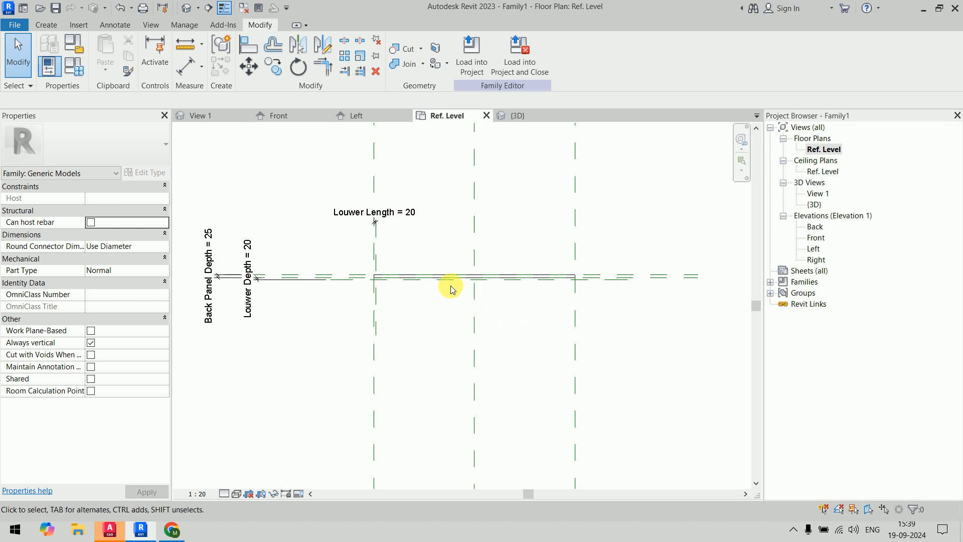
pyautogui.click(247, 306)
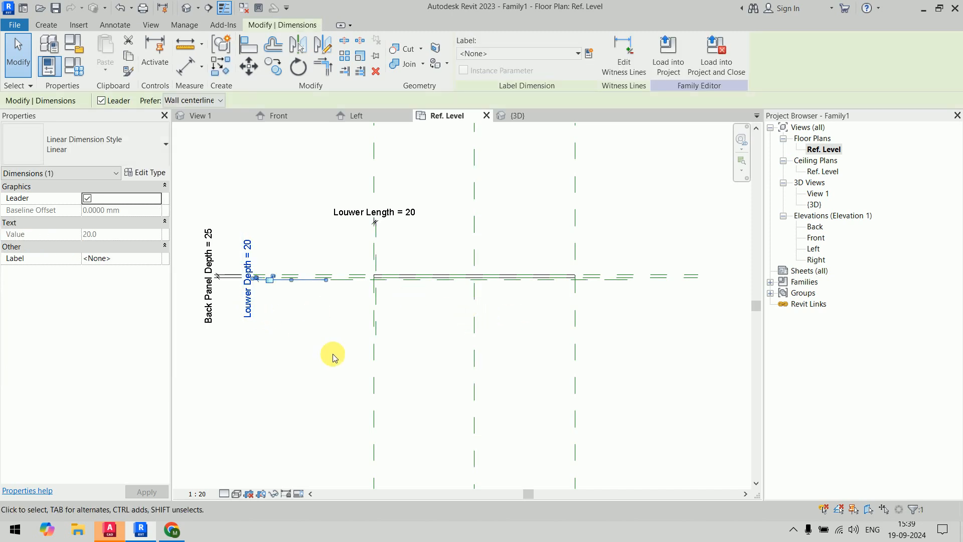
pyautogui.press('Delete')
pyautogui.click(424, 197)
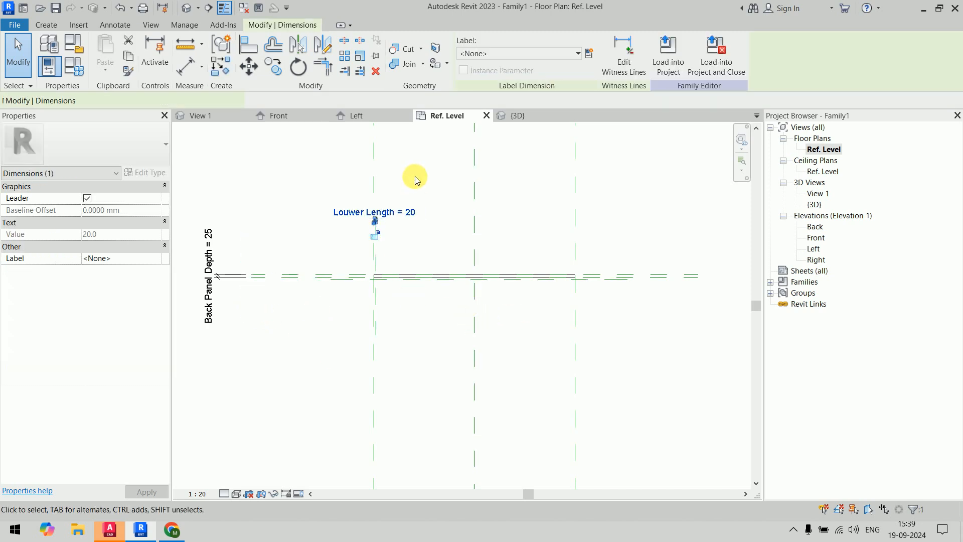
pyautogui.press('Delete')
pyautogui.click(377, 255)
pyautogui.press('Delete')
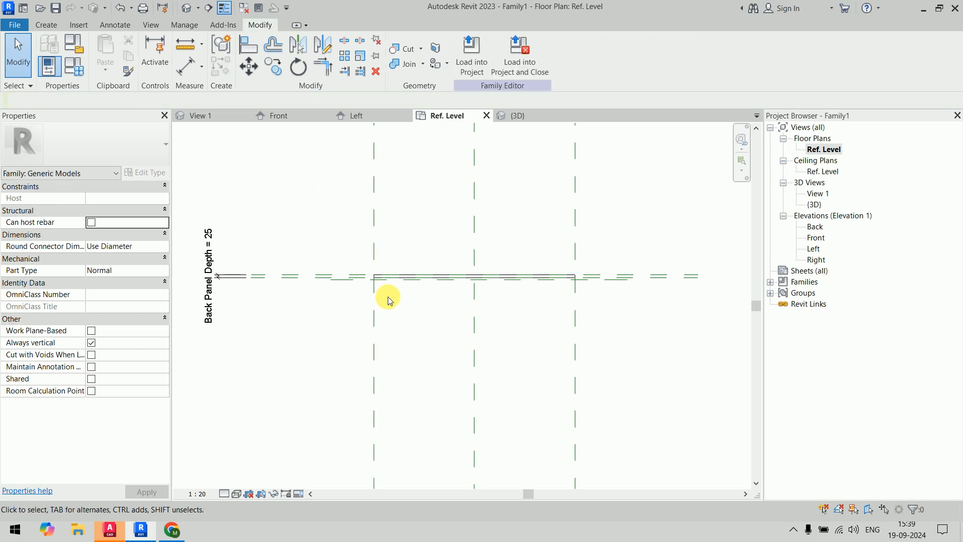
pyautogui.click(74, 66)
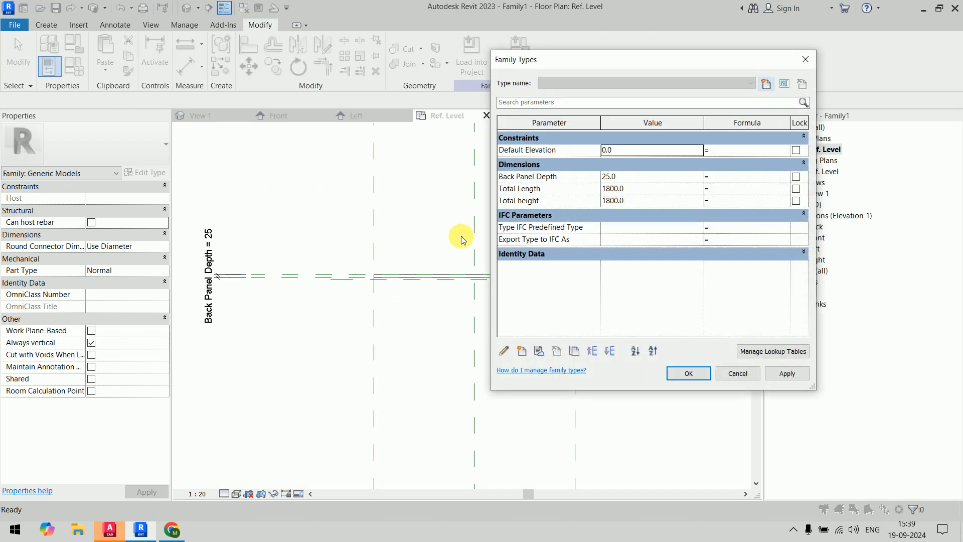
pyautogui.click(692, 374)
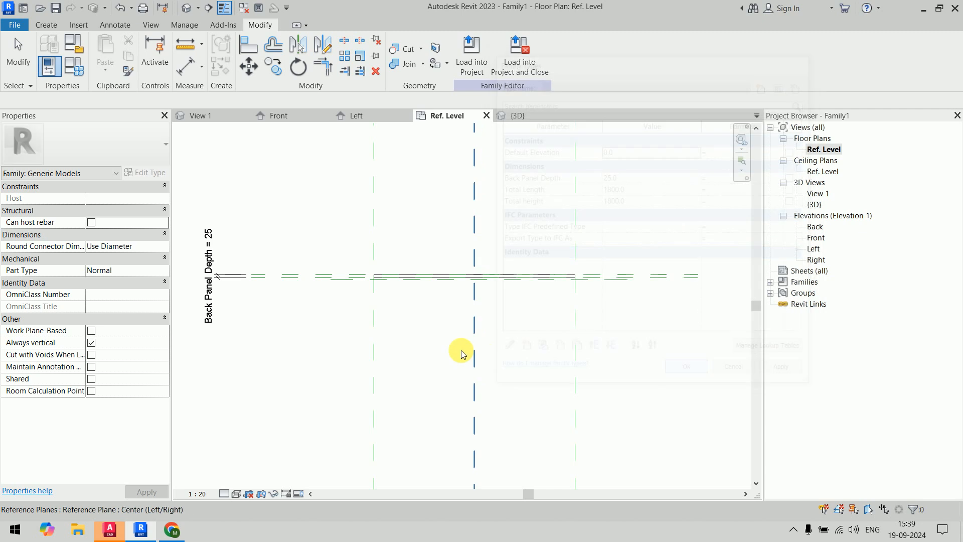
# Step: Move the remaining louver reference plane forward and set its distance from the back panel's front plane to 400 mm
pyautogui.click(419, 280)
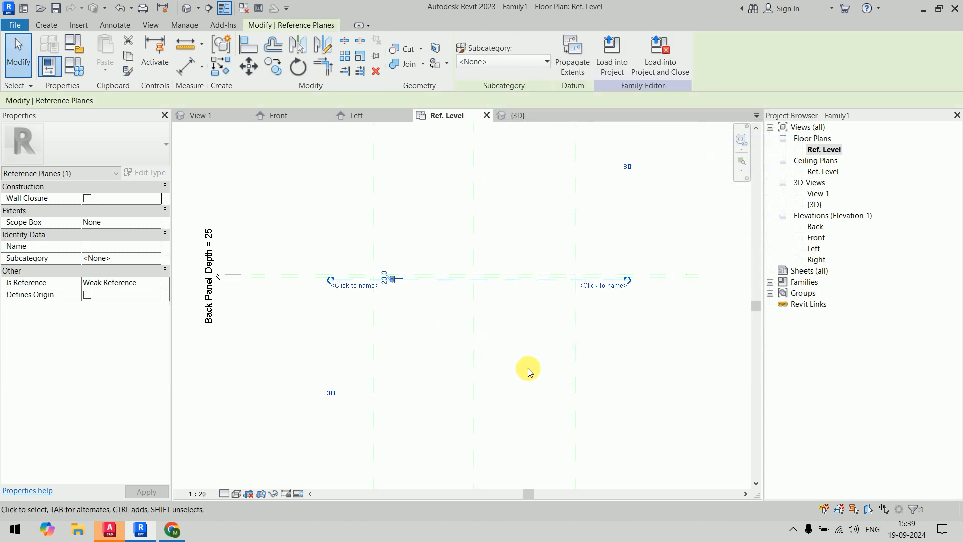
pyautogui.press('Down')
pyautogui.press('Down')
pyautogui.press('Down')
pyautogui.press('Down')
pyautogui.press('Down')
pyautogui.click(419, 313)
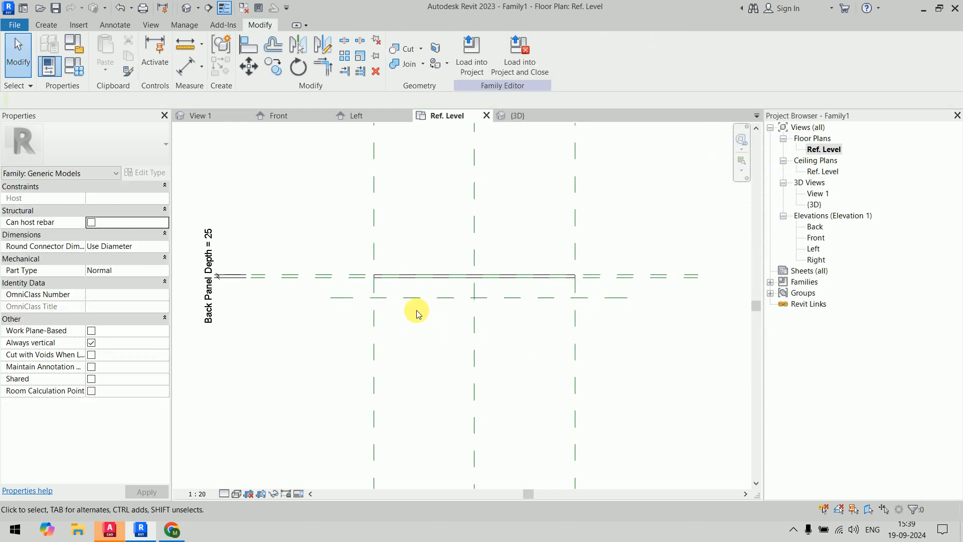
pyautogui.click(403, 297)
pyautogui.click(391, 287)
pyautogui.write('4')
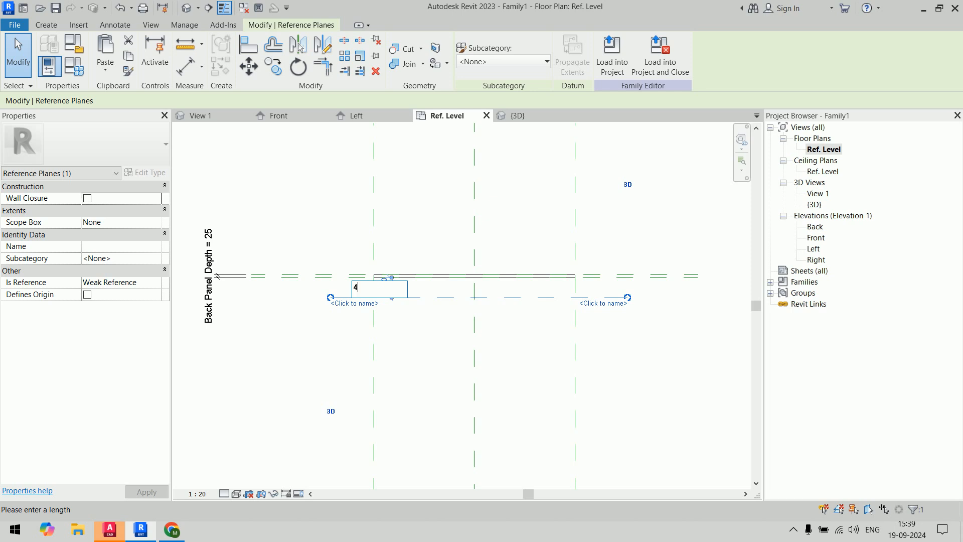
pyautogui.write('00')
pyautogui.press('Return')
pyautogui.click(434, 351)
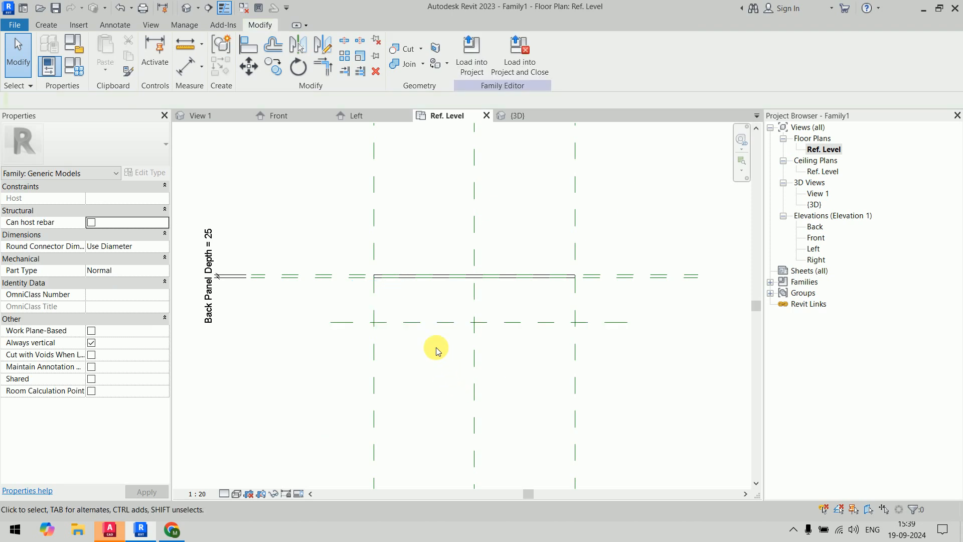
# Step: Name the moved horizontal reference plane Front drawer
pyautogui.click(430, 323)
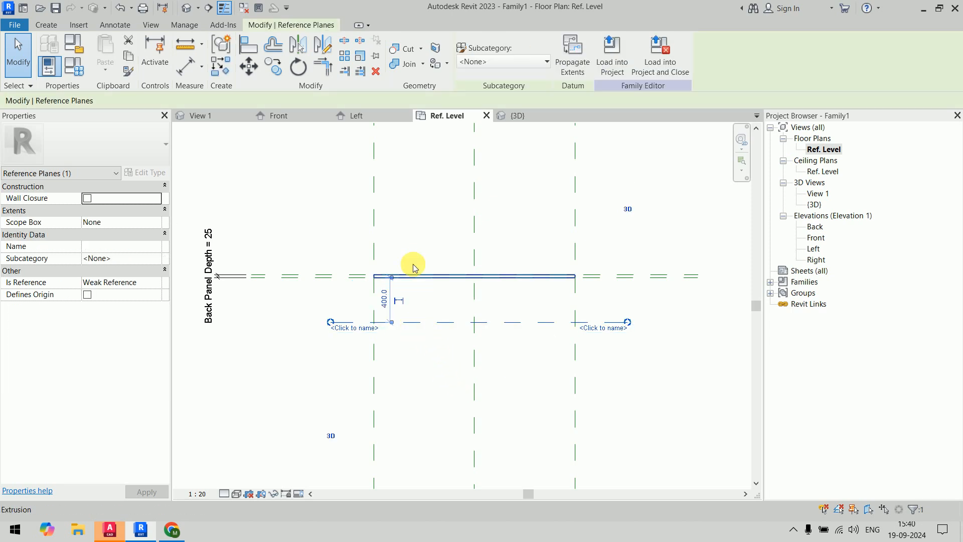
pyautogui.click(352, 328)
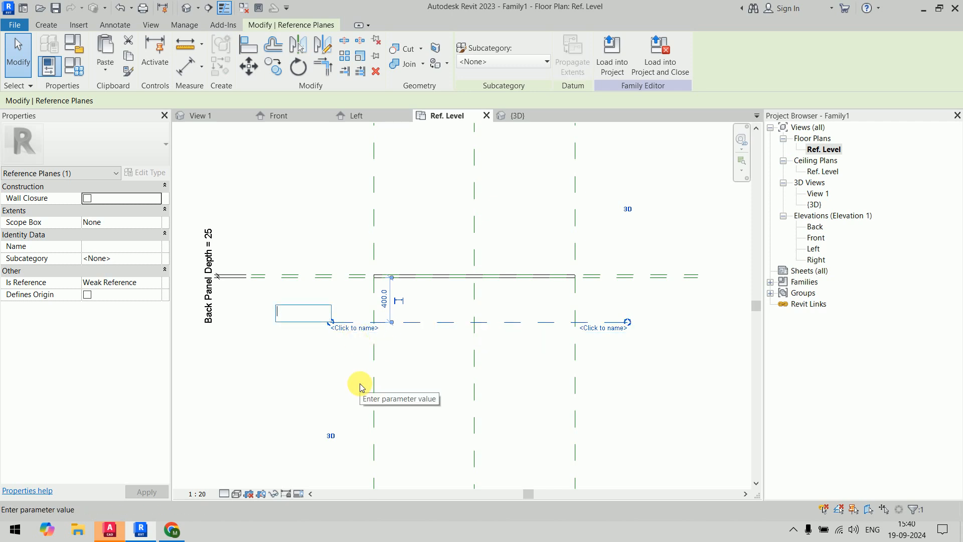
pyautogui.write('Front drawer')
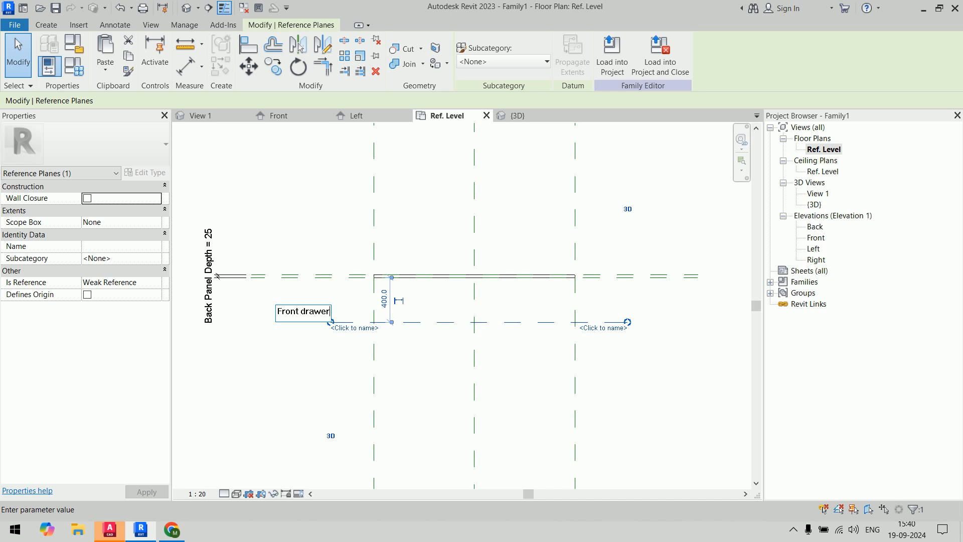
pyautogui.click(360, 387)
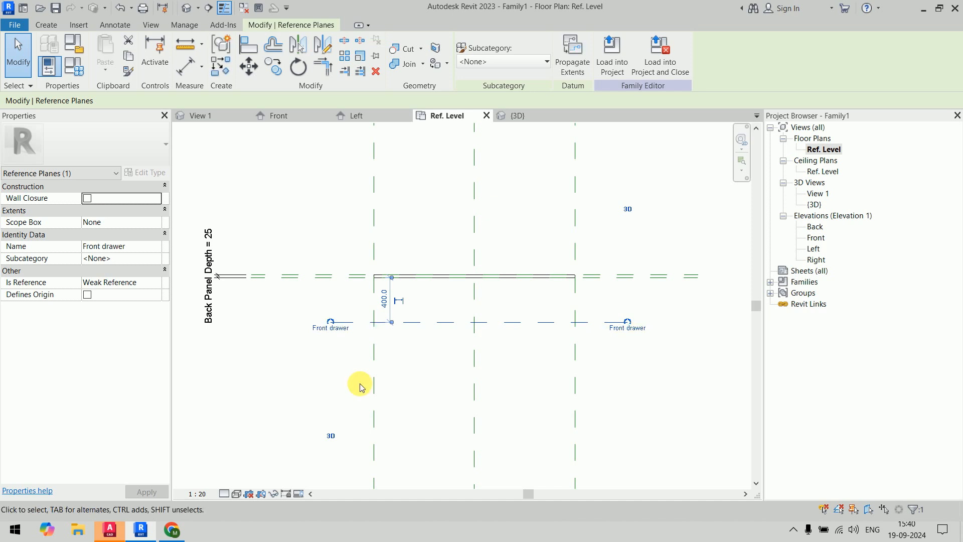
pyautogui.click(360, 387)
# Step: Add an aligned dimension between the Front drawer plane and the Center (Front/Back) reference plane, placed beside the panel's left end
pyautogui.press('d')
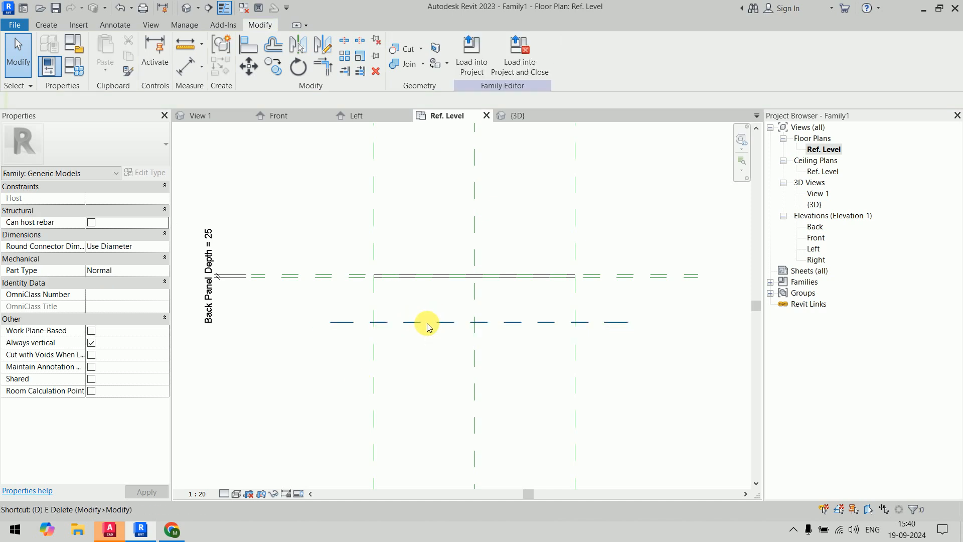
pyautogui.press('i')
pyautogui.click(369, 322)
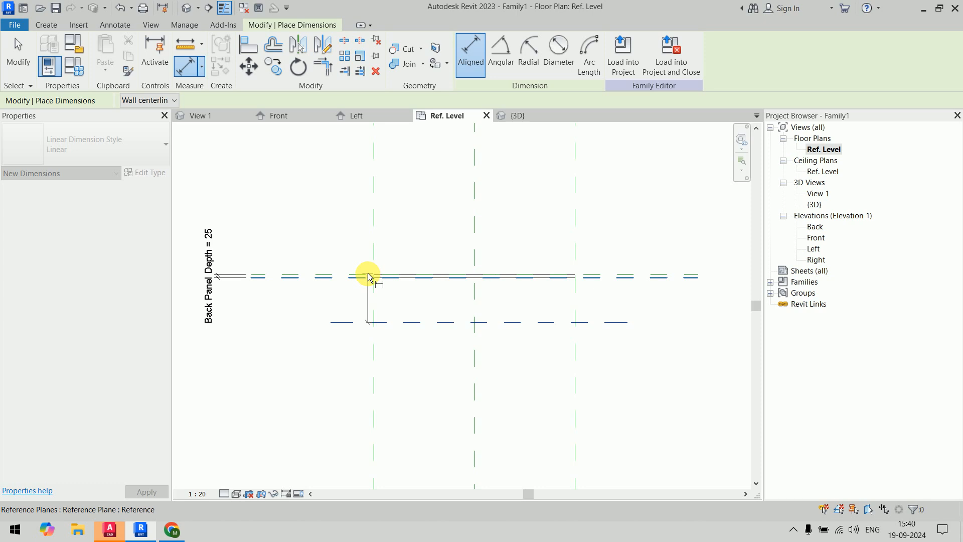
pyautogui.scroll(4, 368, 276)
pyautogui.click(365, 278)
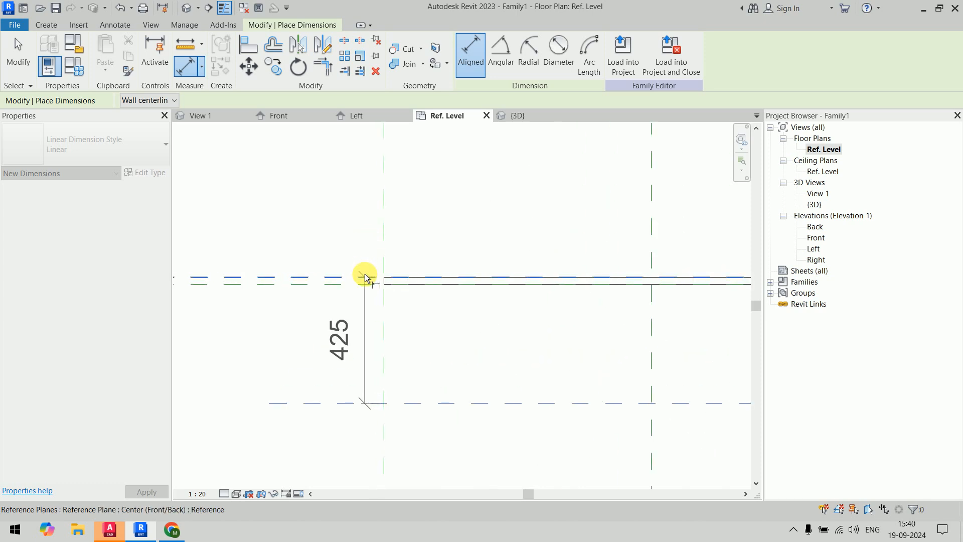
pyautogui.click(262, 311)
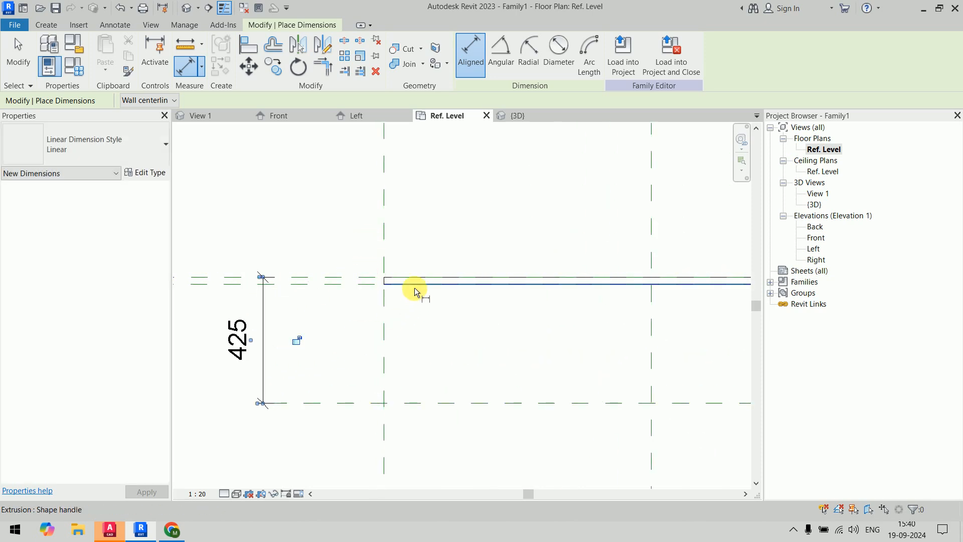
pyautogui.press('Escape')
pyautogui.press('Escape')
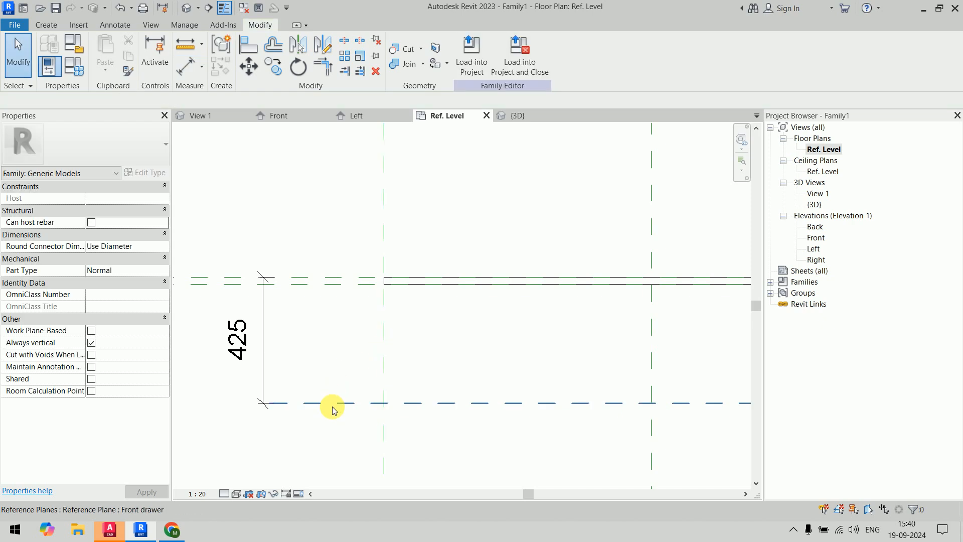
# Step: Set the dimension between the Center (Front/Back) and Front drawer reference planes to 400 mm
pyautogui.click(333, 404)
pyautogui.click(245, 339)
pyautogui.write('4')
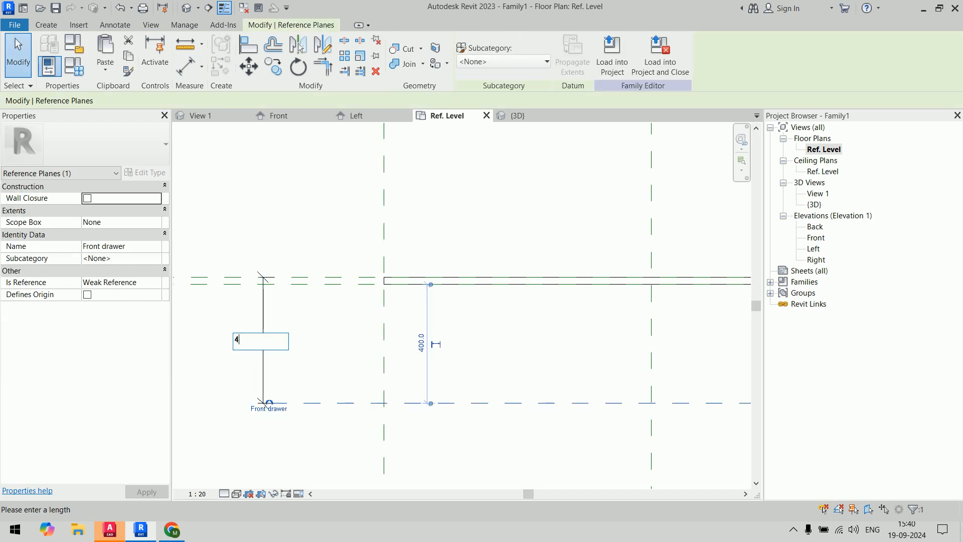
pyautogui.write('00')
pyautogui.press('Return')
pyautogui.press('Escape')
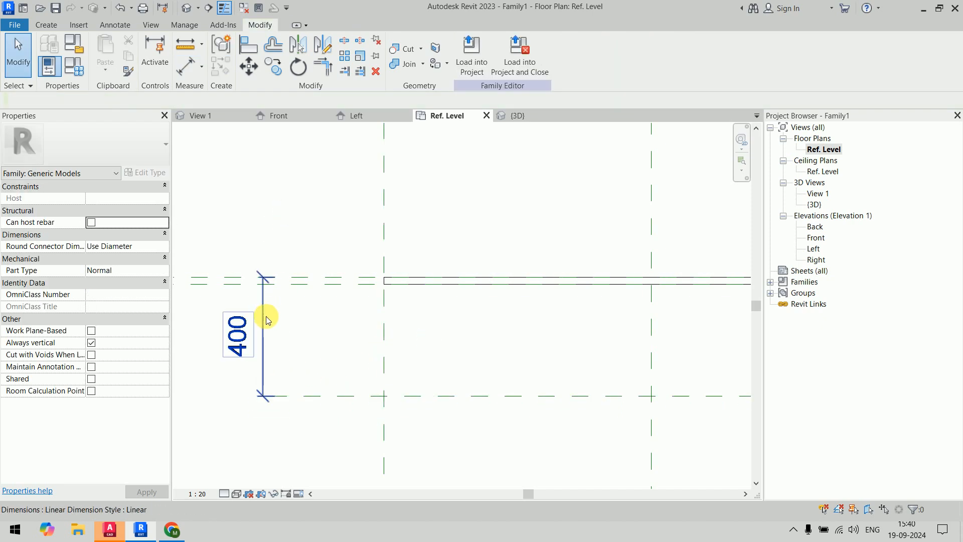
# Step: Label the dimension to the Front drawer plane with a new type-based family parameter named Total Width
pyautogui.click(266, 319)
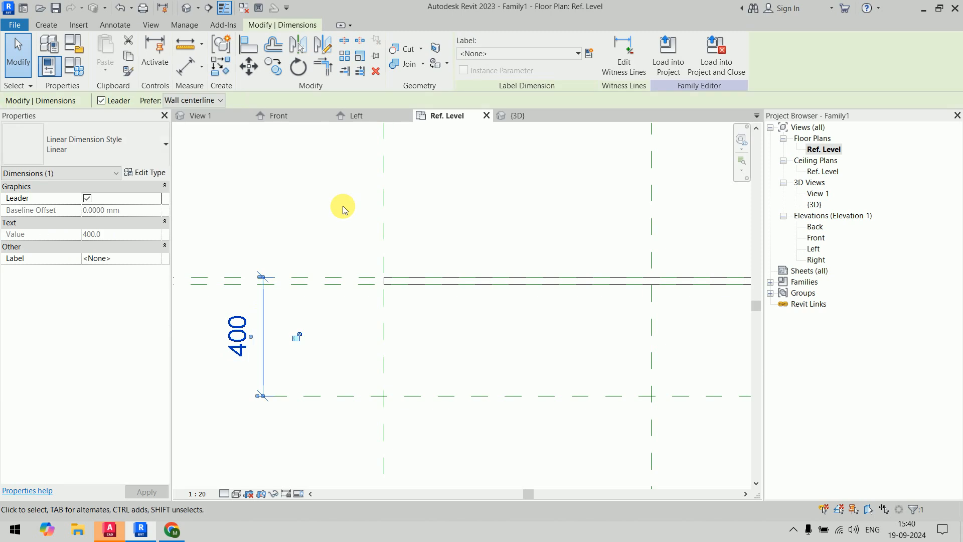
pyautogui.click(588, 57)
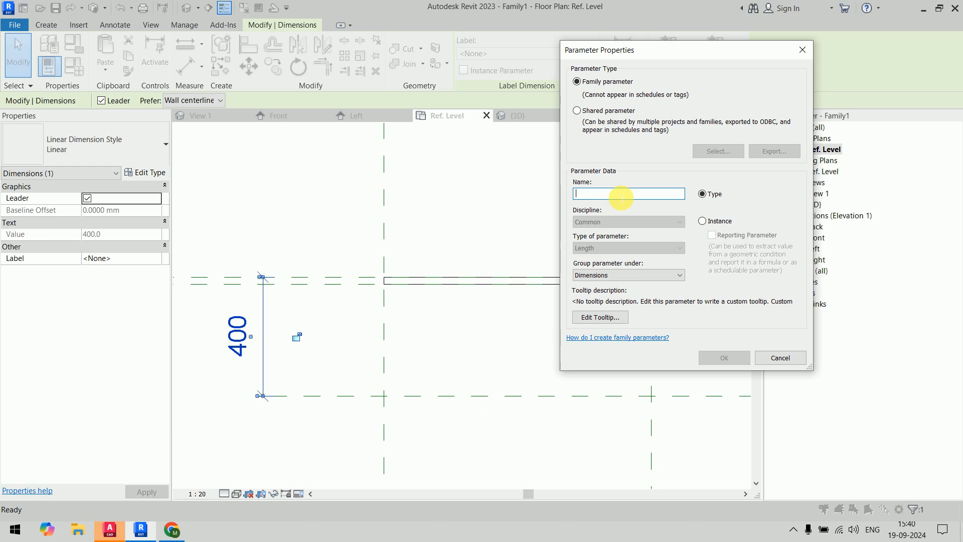
pyautogui.write('Tit')
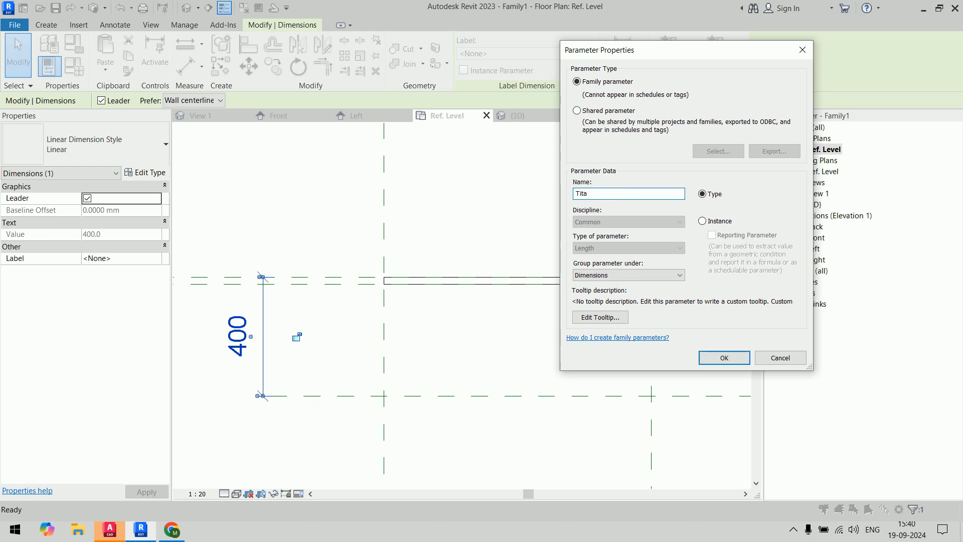
pyautogui.click(723, 357)
pyautogui.scroll(-2, 451, 351)
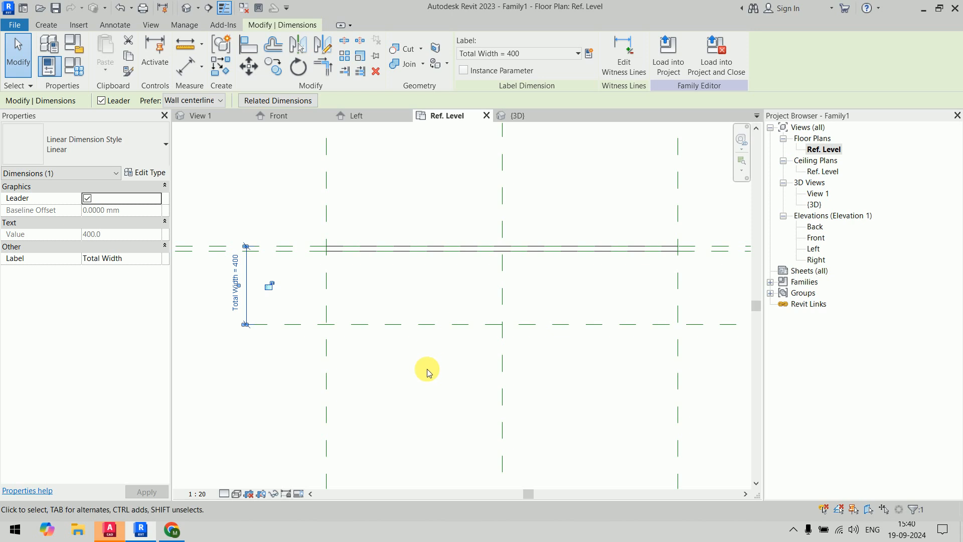
pyautogui.click(426, 373)
pyautogui.scroll(-2, 423, 379)
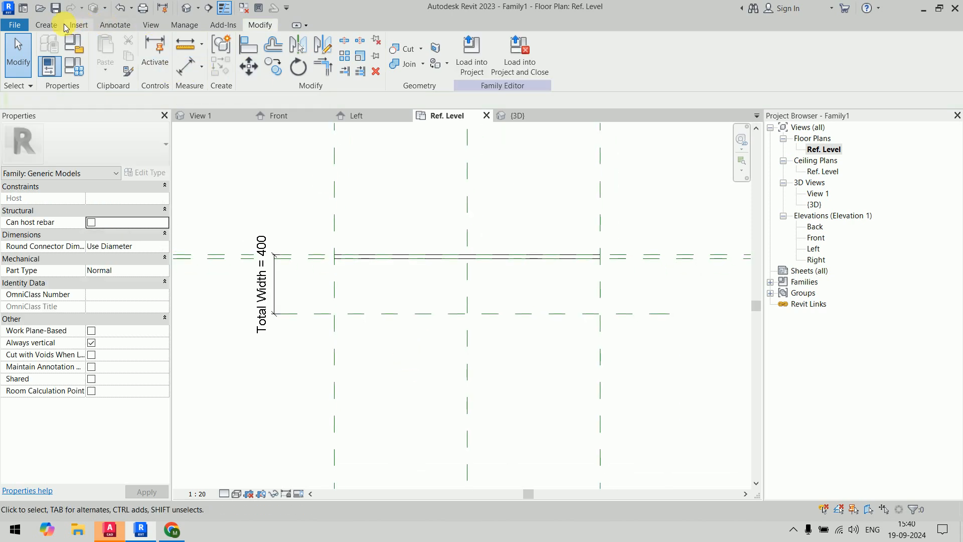
# Step: Start a solid extrusion and sketch a 900 by 375 mm rectangle from the panel's left front corner to the center and Front drawer planes
pyautogui.click(46, 25)
pyautogui.click(105, 50)
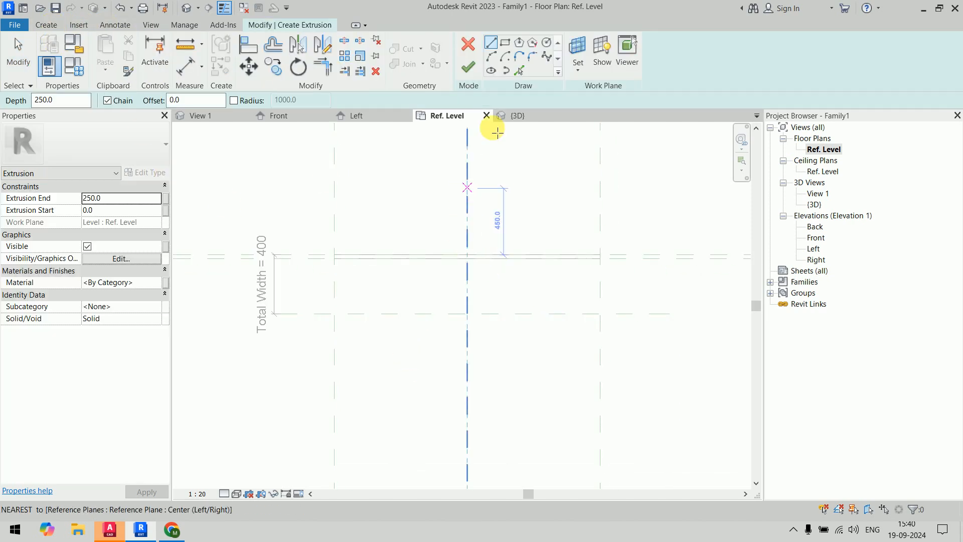
pyautogui.click(505, 42)
pyautogui.scroll(2, 326, 281)
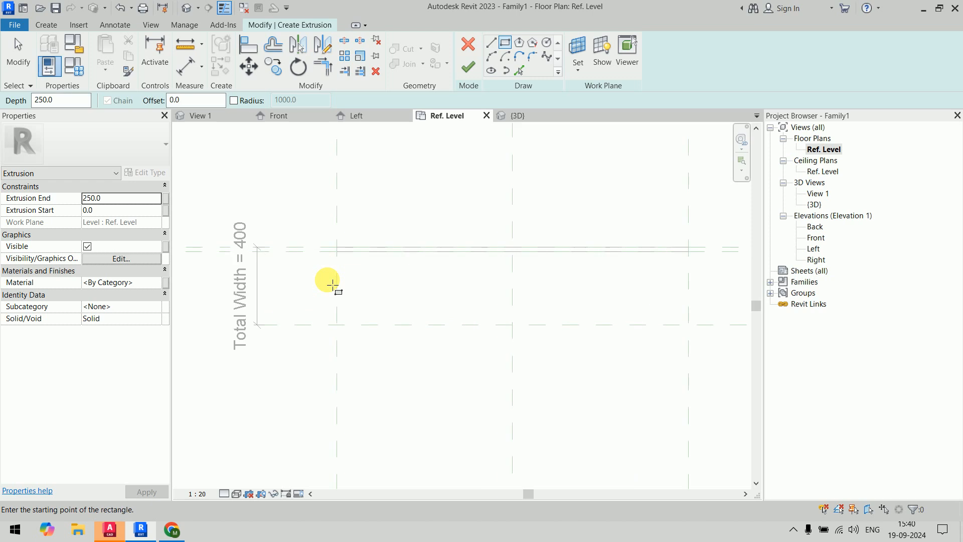
pyautogui.click(341, 260)
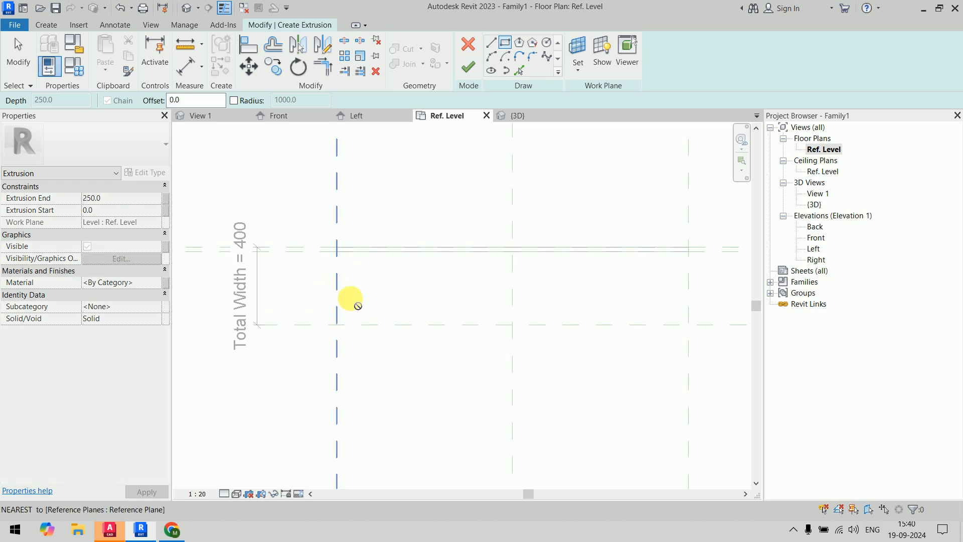
pyautogui.click(512, 325)
pyautogui.moveTo(381, 325); pyautogui.dragTo(340, 296, button='middle')
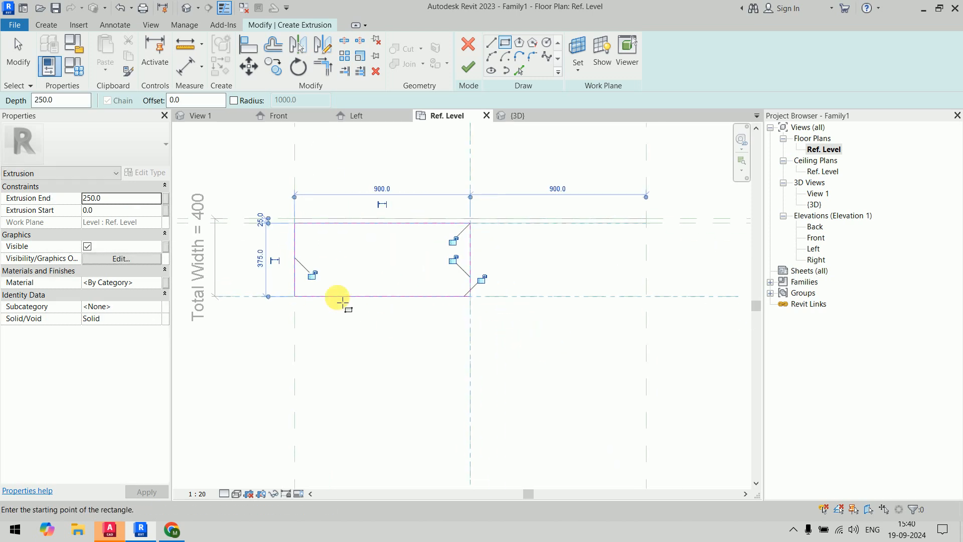
# Step: Lock all four sides of the drawer rectangle to their reference planes and finish the extrusion with a 250 mm depth
pyautogui.click(312, 276)
pyautogui.click(452, 241)
pyautogui.click(452, 289)
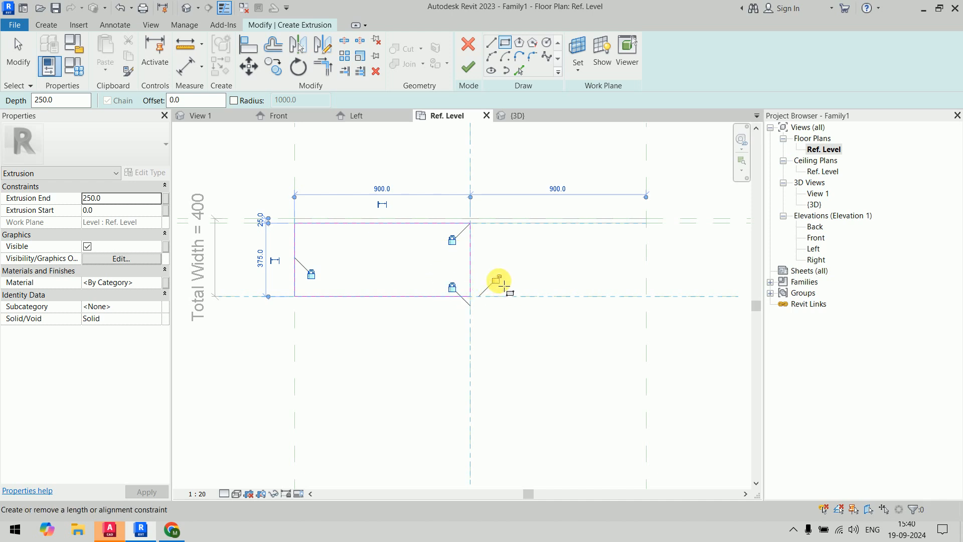
pyautogui.click(499, 281)
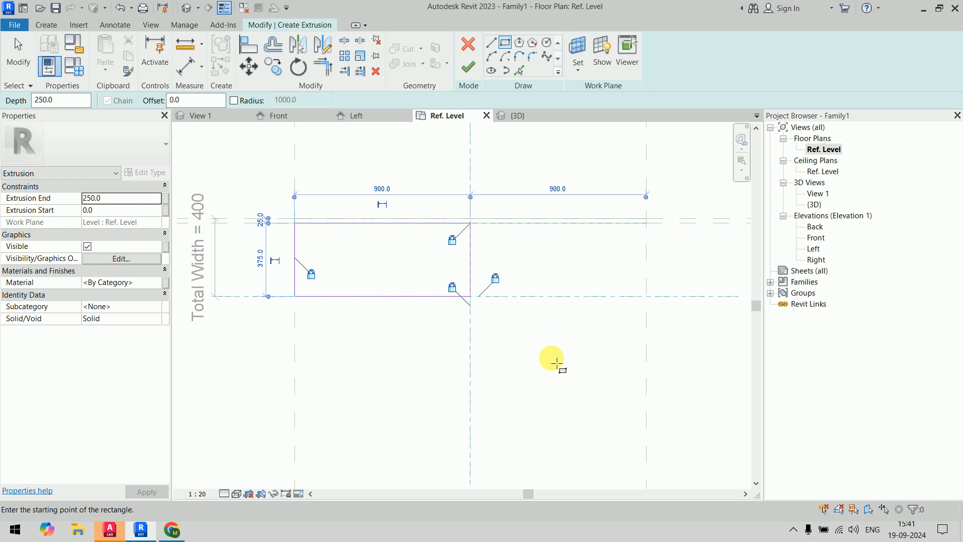
pyautogui.press('Escape')
pyautogui.click(469, 67)
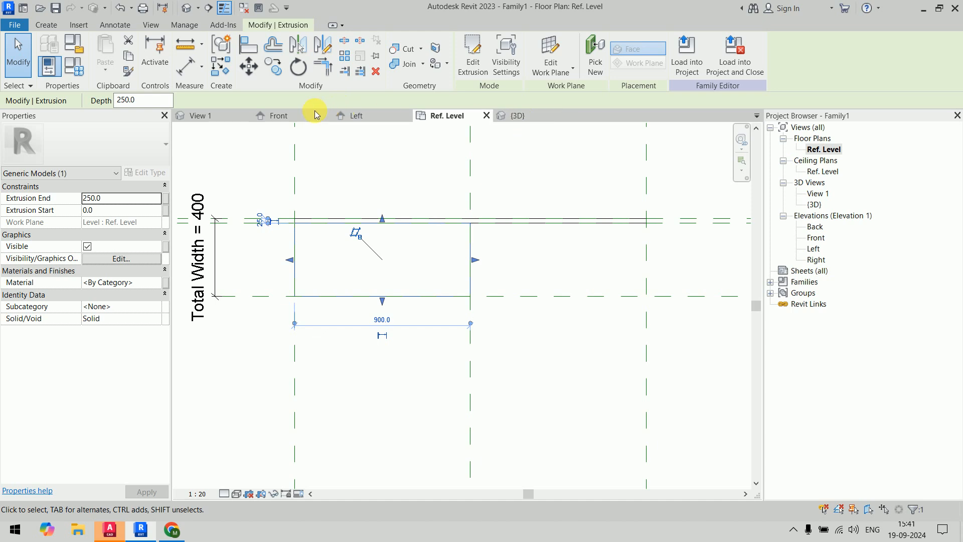
# Step: In the Front elevation, draw a horizontal reference plane across the panel above the drawer extrusion, about 475 mm above Ref. Level
pyautogui.click(278, 116)
pyautogui.scroll(4, 423, 453)
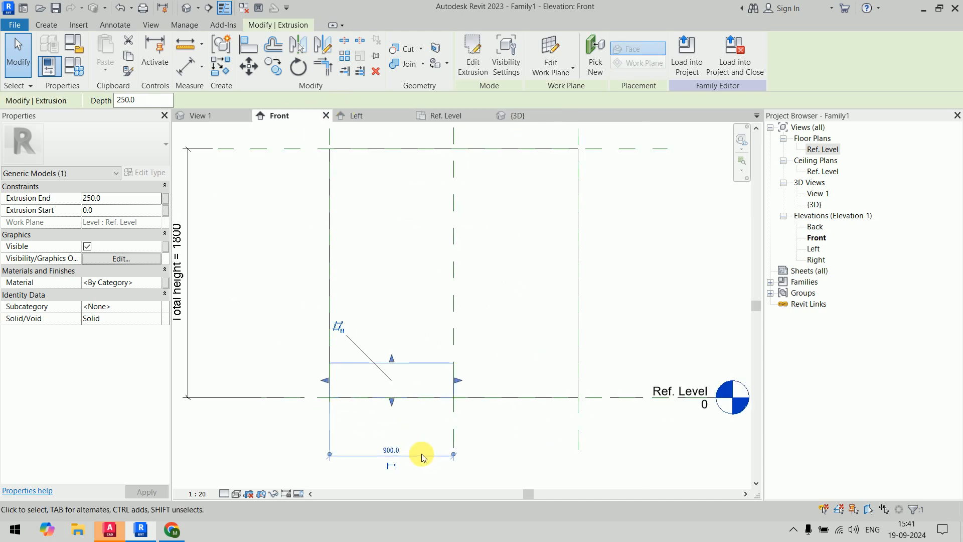
pyautogui.scroll(-1, 416, 439)
pyautogui.scroll(-1, 415, 432)
pyautogui.moveTo(415, 432); pyautogui.dragTo(414, 343, button='middle')
pyautogui.click(582, 453)
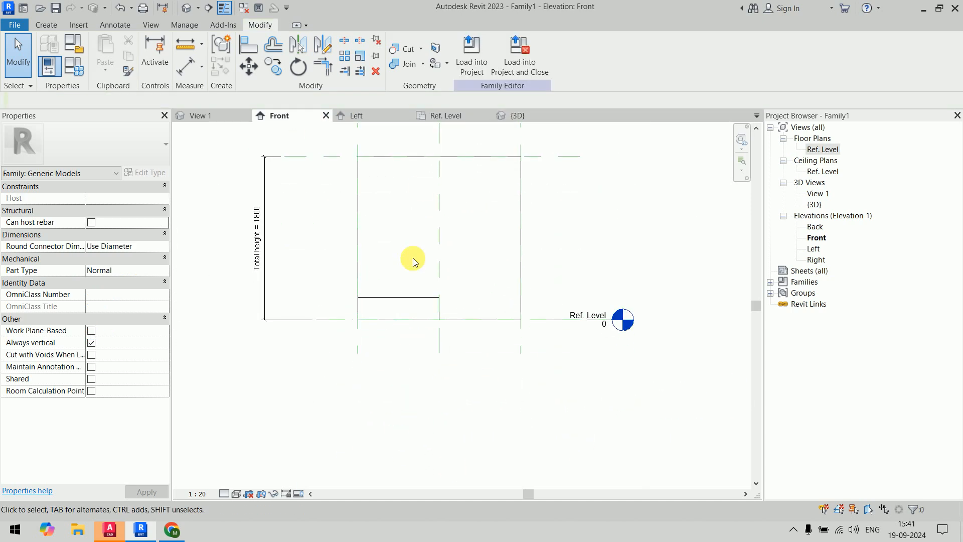
pyautogui.press('r')
pyautogui.press('p')
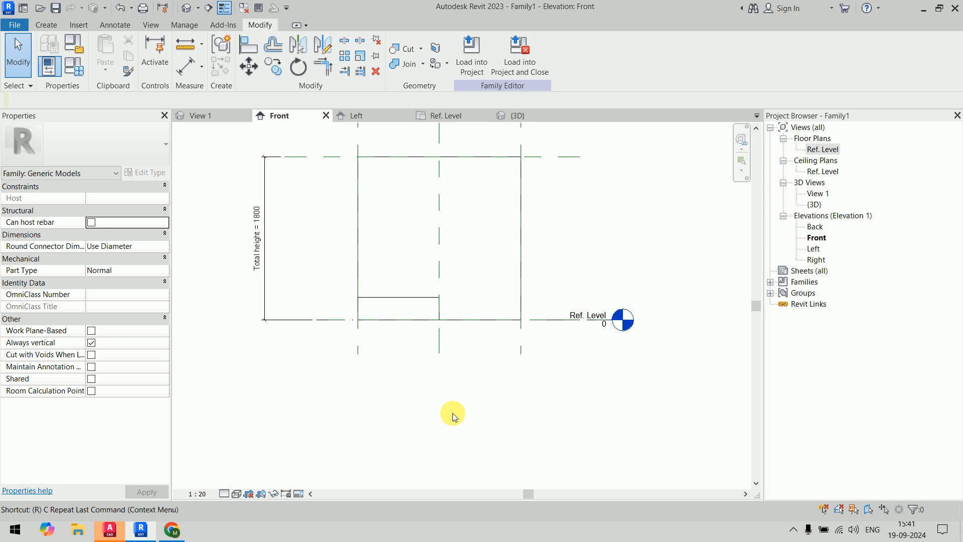
pyautogui.click(313, 276)
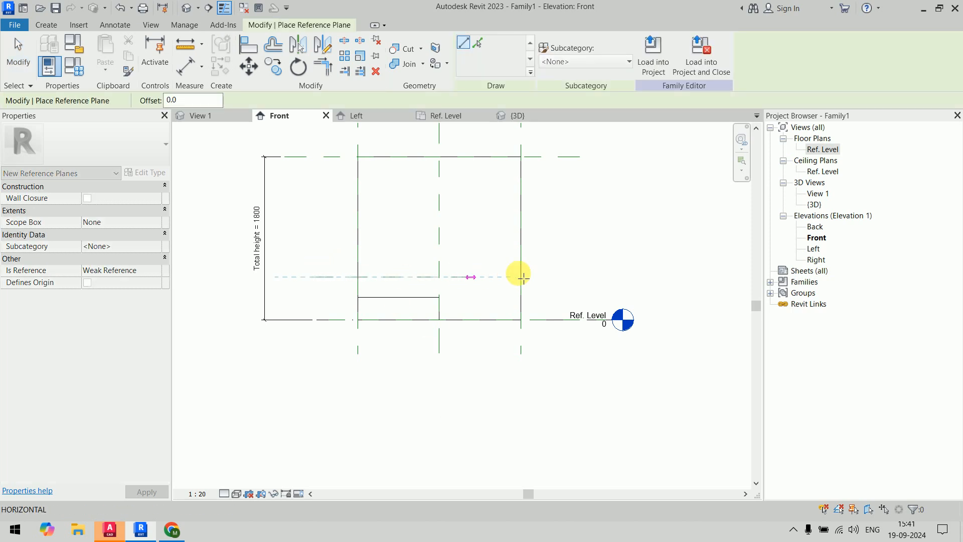
pyautogui.click(633, 277)
pyautogui.press('Escape')
pyautogui.press('Escape')
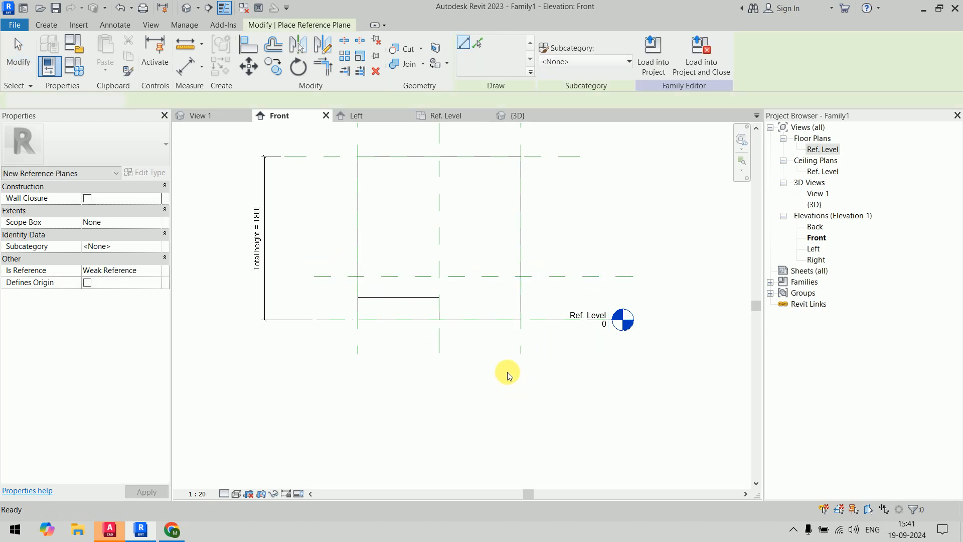
# Step: Add an aligned dimension between Ref. Level and the new horizontal reference plane, placed beside the panel's left edge
pyautogui.press('d')
pyautogui.press('i')
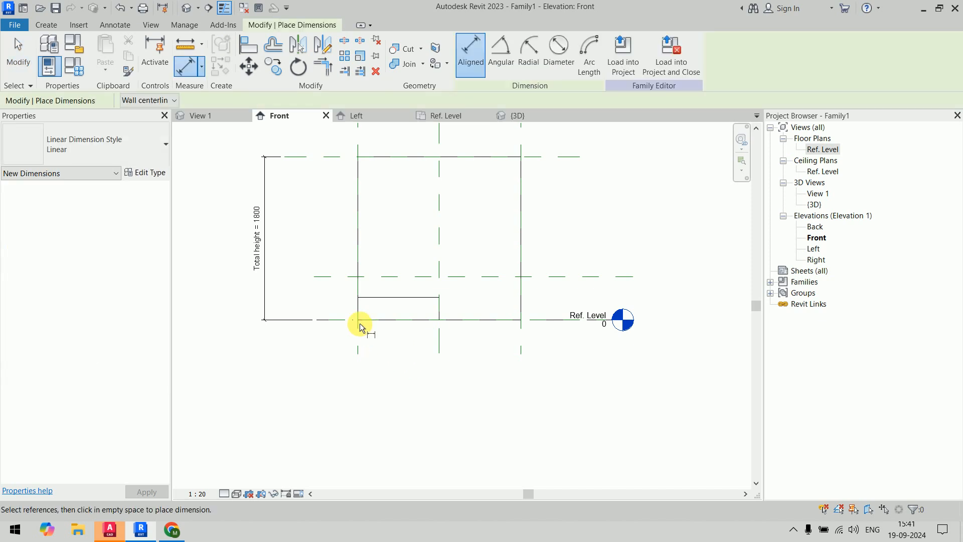
pyautogui.click(333, 319)
pyautogui.click(344, 276)
pyautogui.click(300, 293)
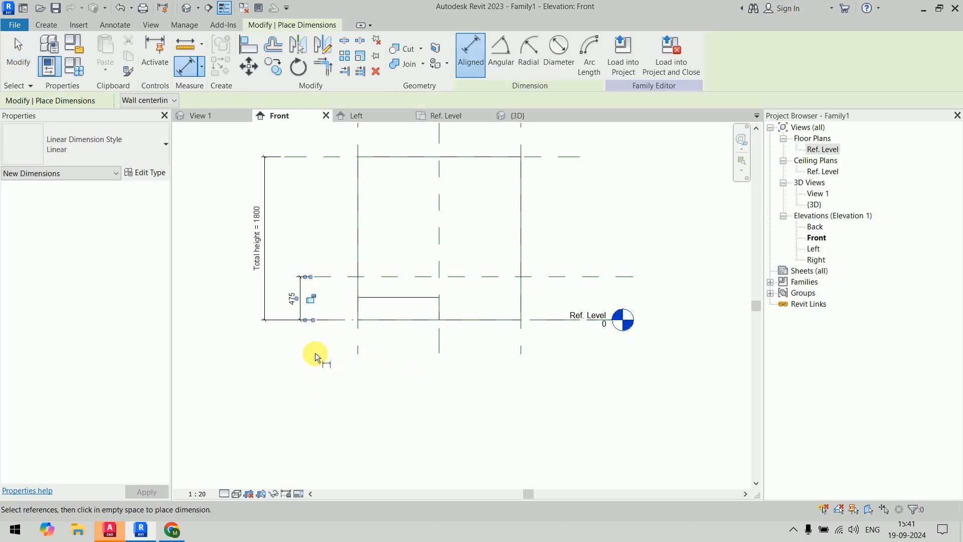
pyautogui.press('Escape')
pyautogui.press('Escape')
# Step: Label the new vertical dimension with a type-based family parameter named Drawer height
pyautogui.click(300, 284)
pyautogui.click(589, 53)
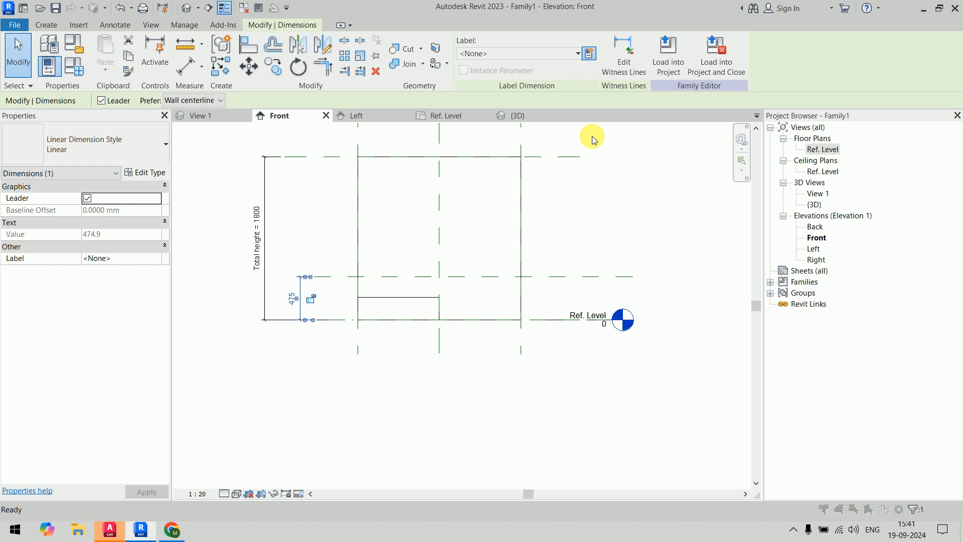
pyautogui.click(651, 195)
pyautogui.write('Drawer height')
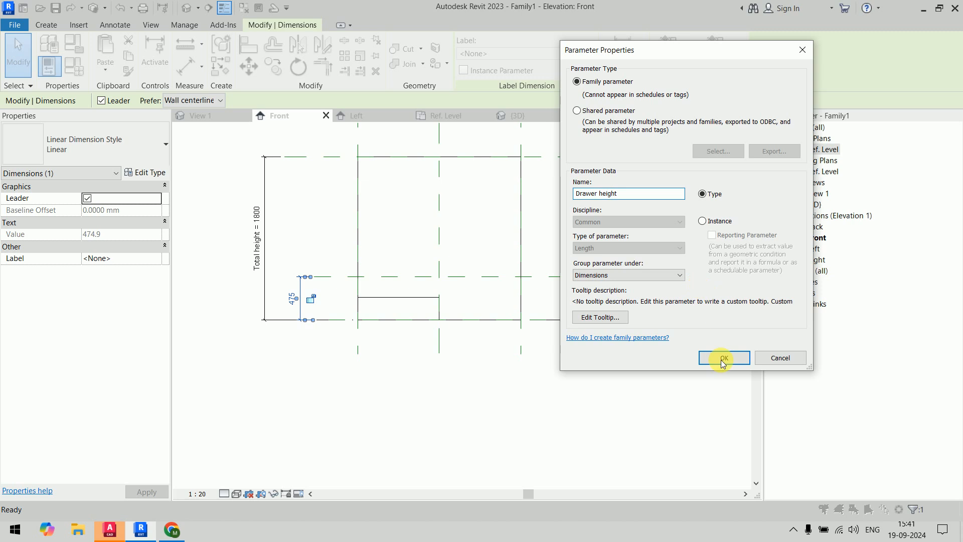
pyautogui.click(722, 358)
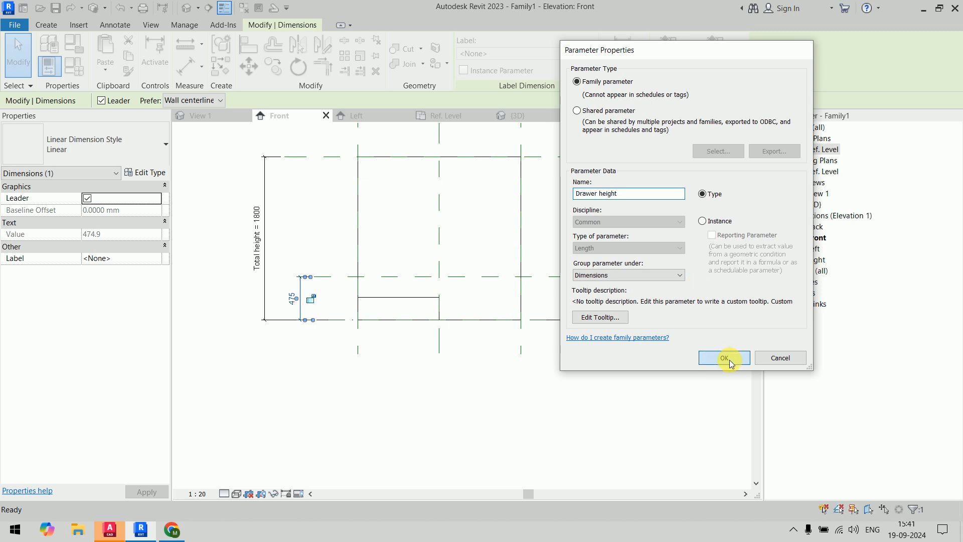
pyautogui.click(426, 377)
# Step: Stretch the top of the drawer extrusion up to the horizontal reference plane that defines the drawer height
pyautogui.click(379, 301)
pyautogui.scroll(2, 396, 298)
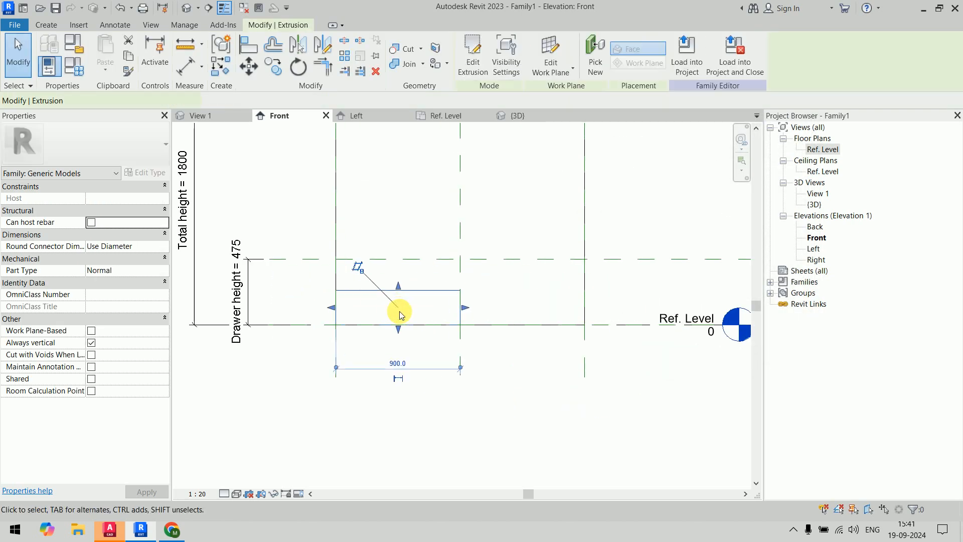
pyautogui.moveTo(398, 286); pyautogui.dragTo(399, 258)
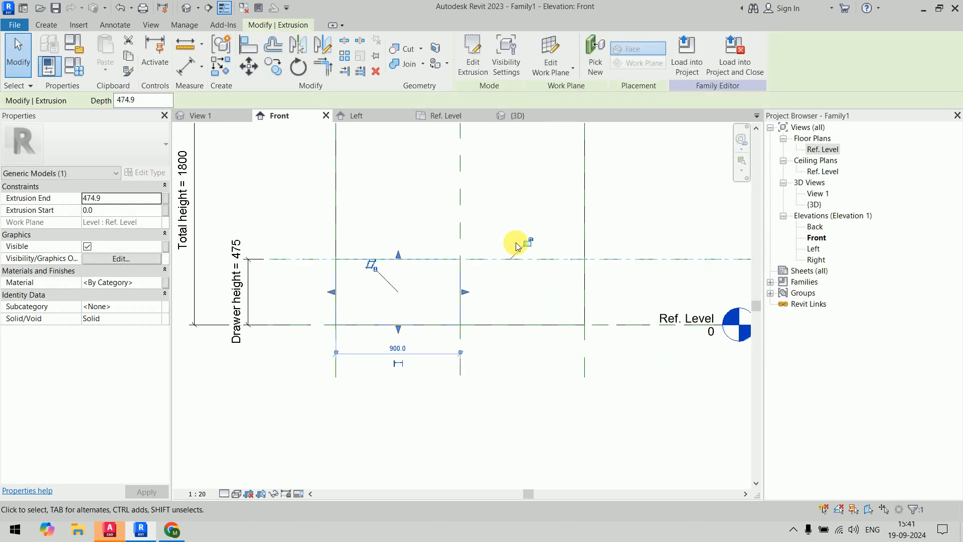
pyautogui.click(498, 419)
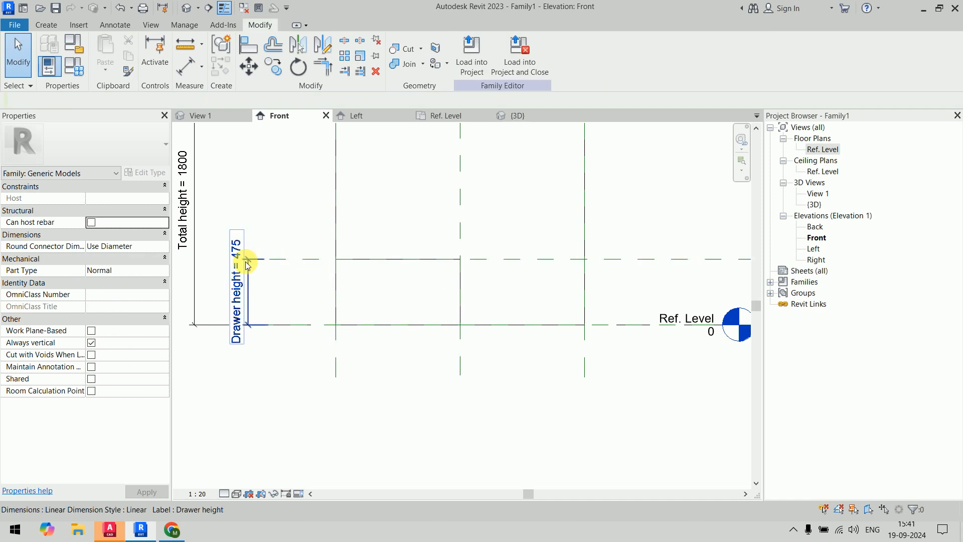
# Step: Set the Drawer height family parameter to 300 and check the drawer block in the 3D views
pyautogui.click(75, 66)
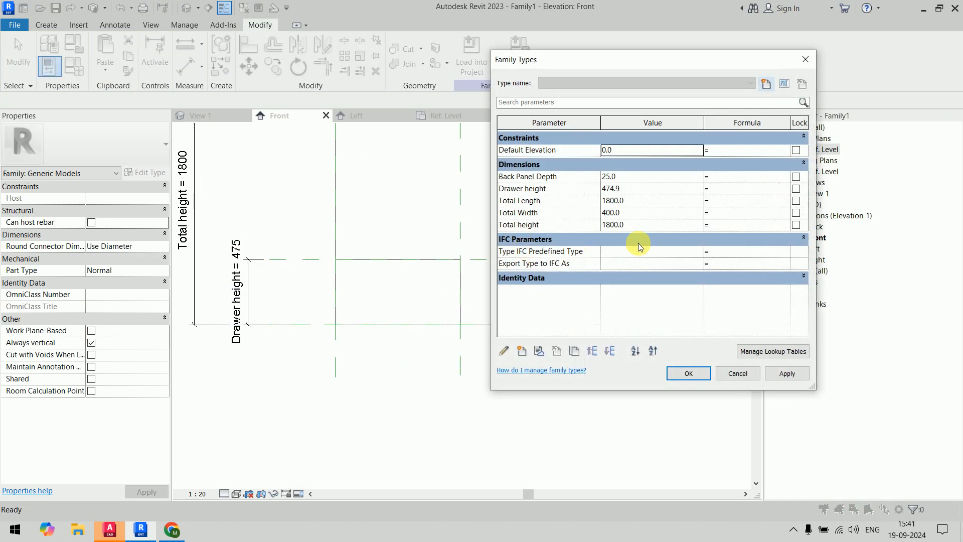
pyautogui.click(652, 188)
pyautogui.press('Tab')
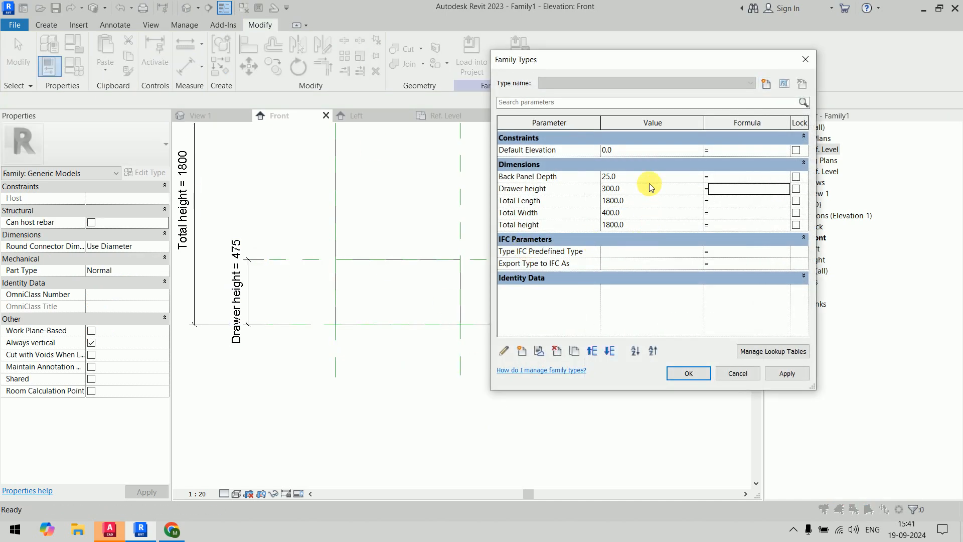
pyautogui.click(691, 372)
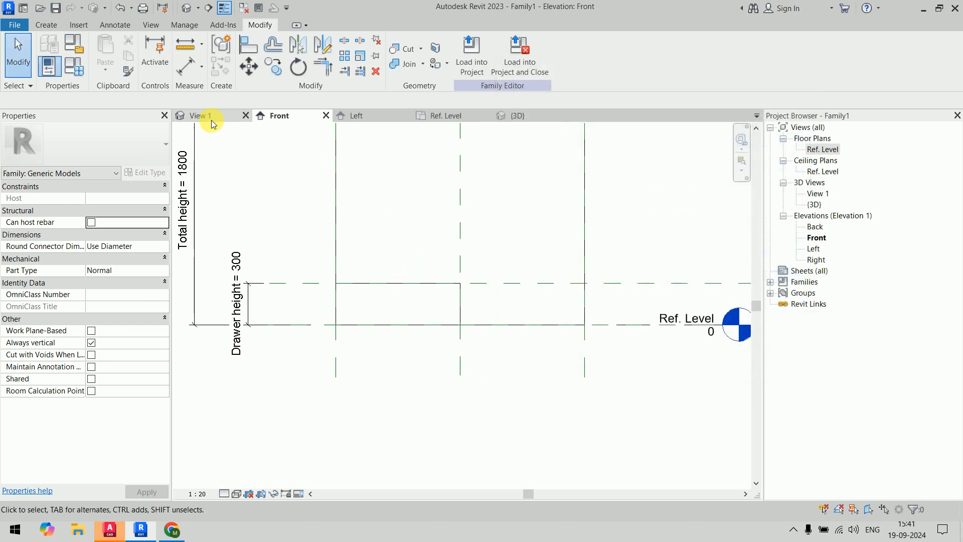
pyautogui.click(517, 116)
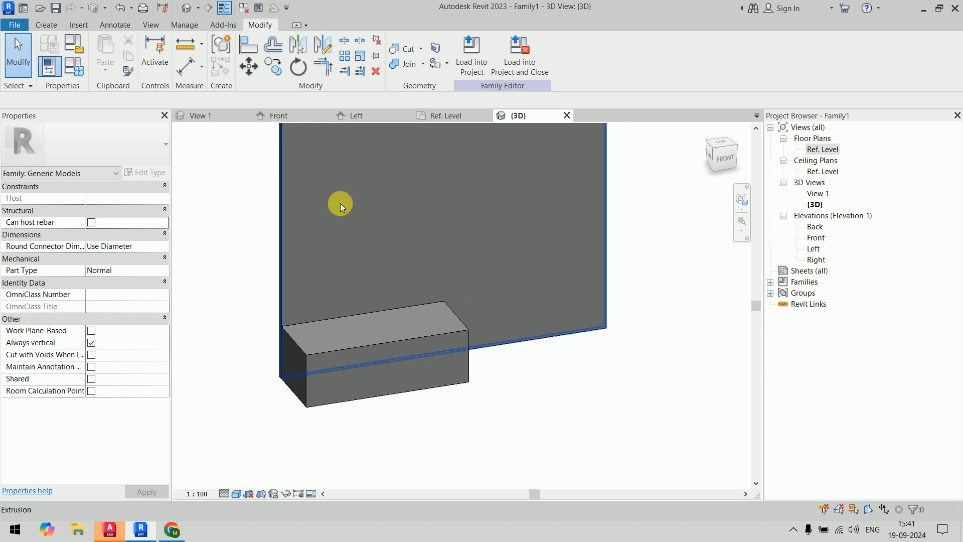
pyautogui.click(222, 117)
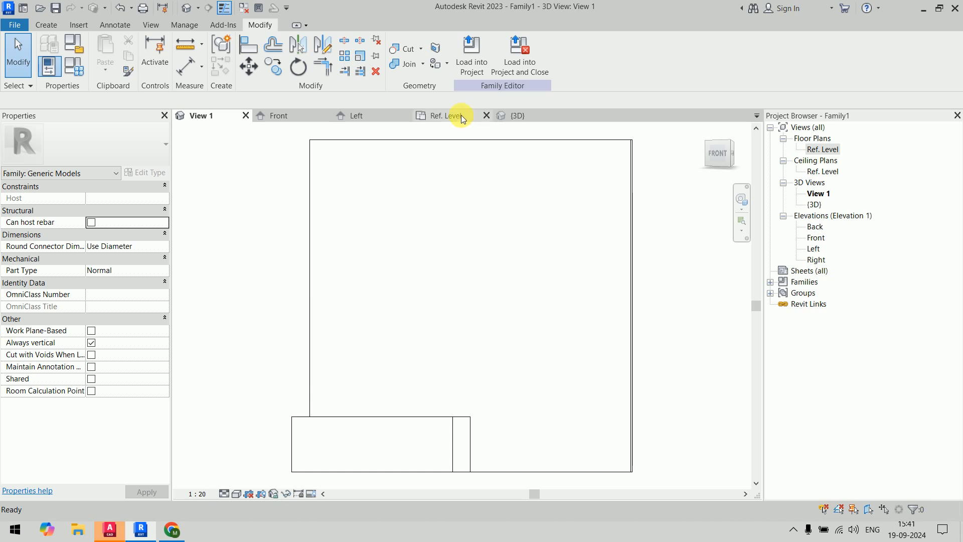
# Step: Start an extrusion in the Ref. Level plan and sketch a 900 by 375 rectangle in the open bay beside the drawer
pyautogui.click(442, 117)
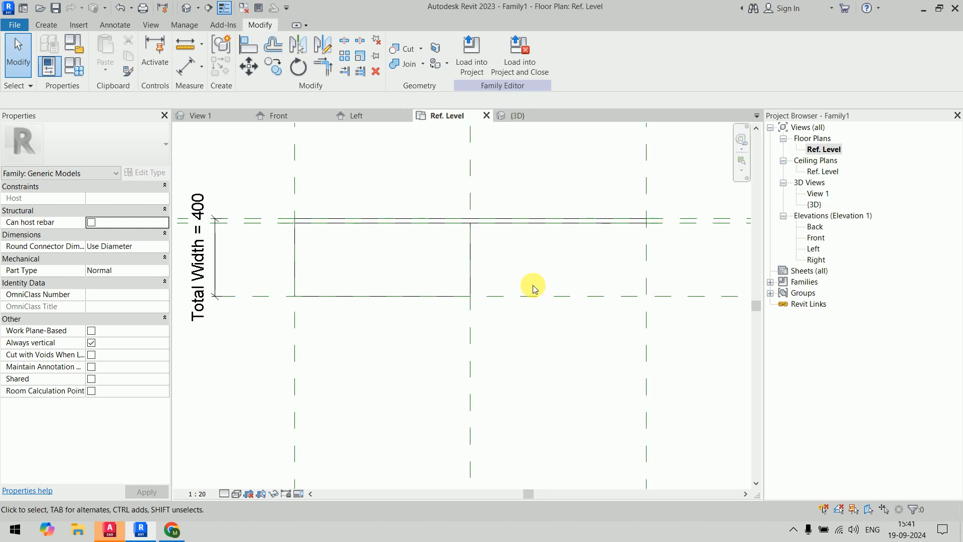
pyautogui.scroll(-2, 415, 317)
pyautogui.click(47, 25)
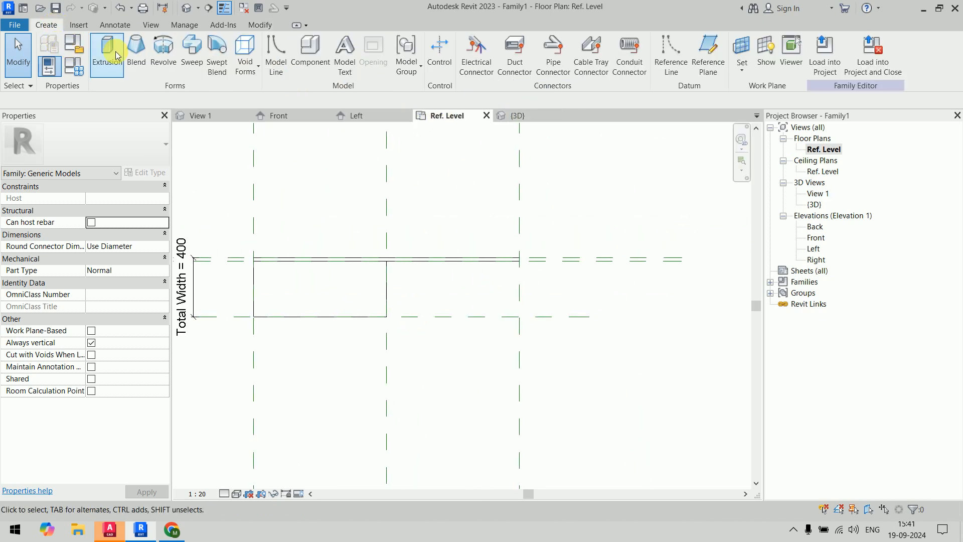
pyautogui.click(109, 48)
pyautogui.click(505, 49)
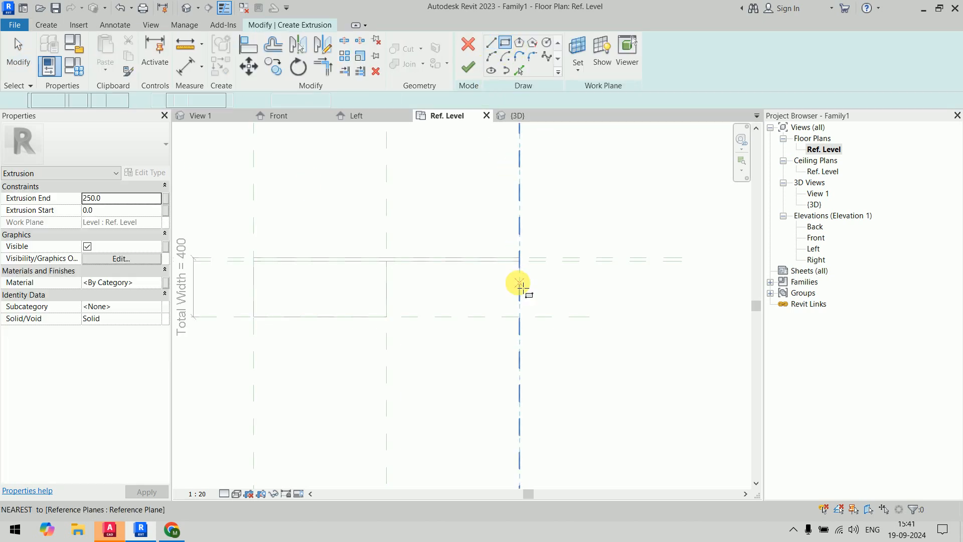
pyautogui.click(519, 316)
pyautogui.scroll(2, 409, 279)
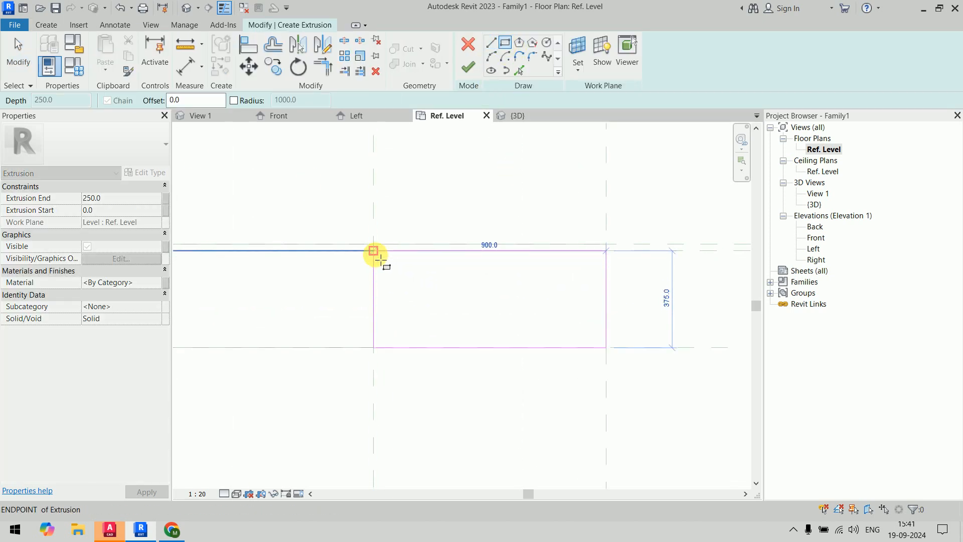
pyautogui.click(374, 250)
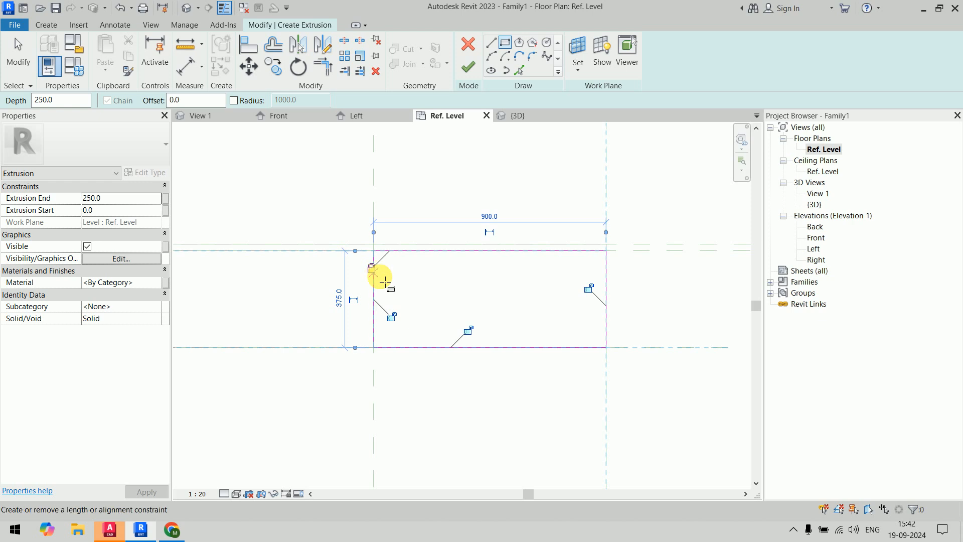
# Step: Lock the rectangle's sides to the reference planes, finish the extrusion with an end of 25, and check it in Front and 3D
pyautogui.click(392, 317)
pyautogui.click(468, 330)
pyautogui.click(590, 290)
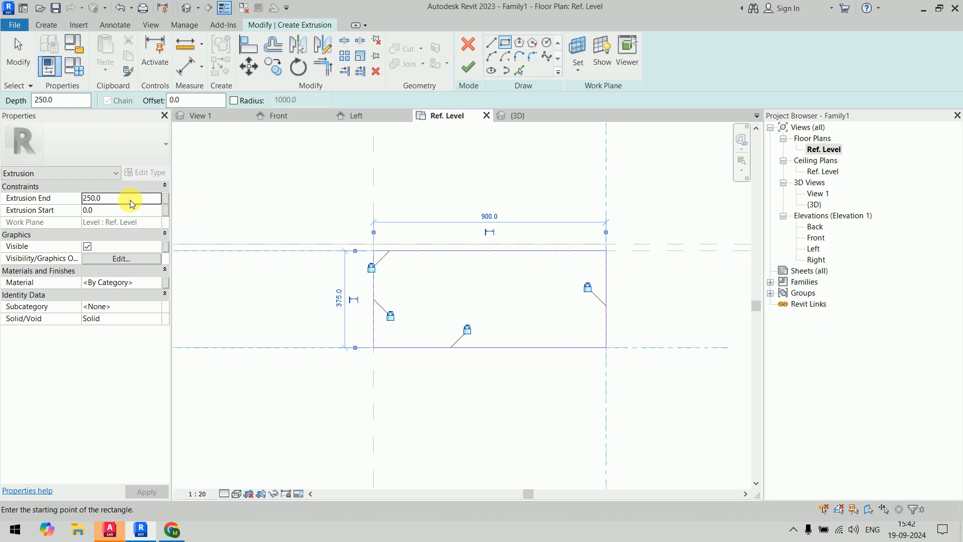
pyautogui.click(131, 201)
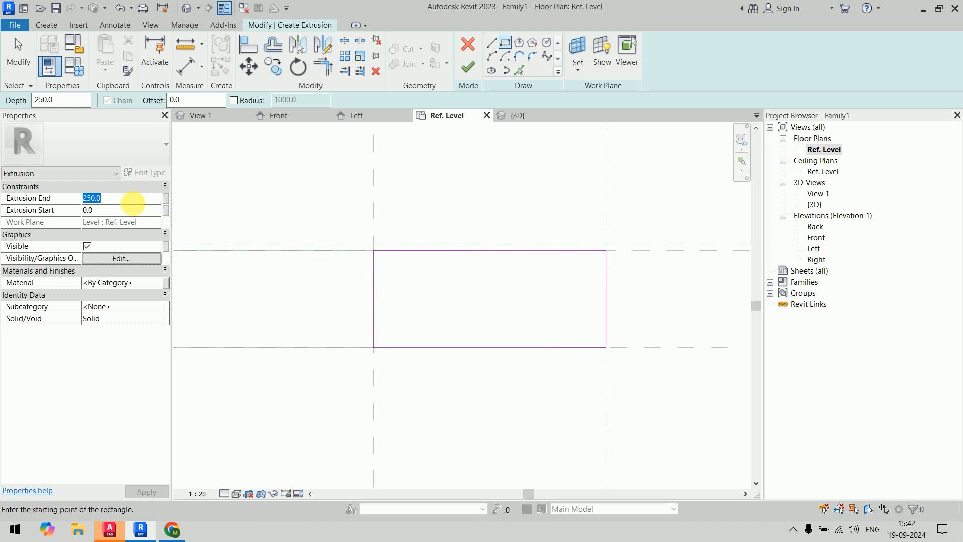
pyautogui.write('25')
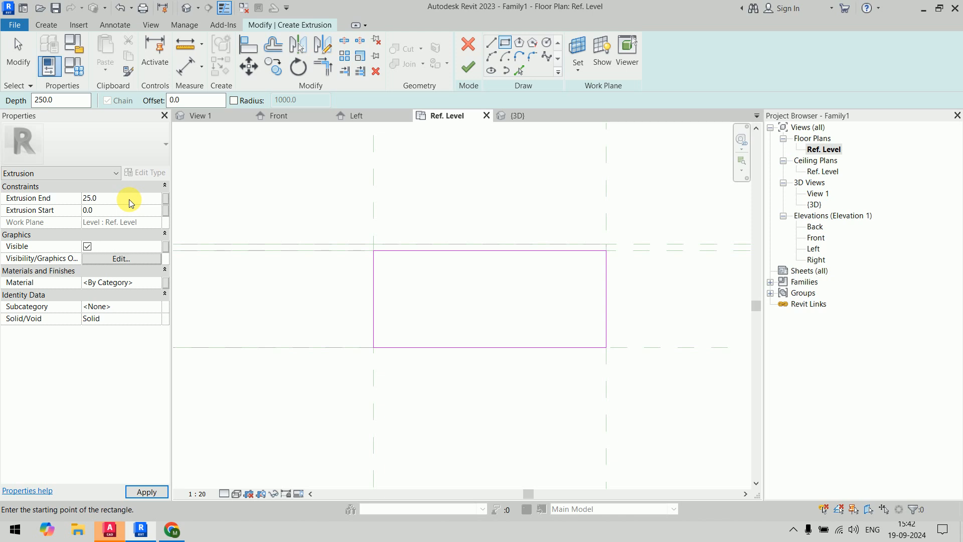
pyautogui.click(468, 67)
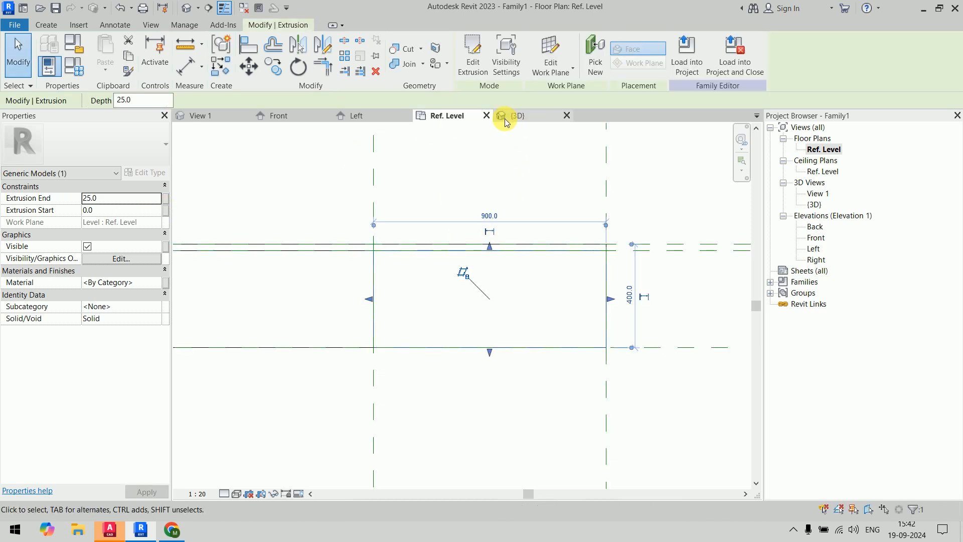
pyautogui.click(296, 119)
pyautogui.click(532, 314)
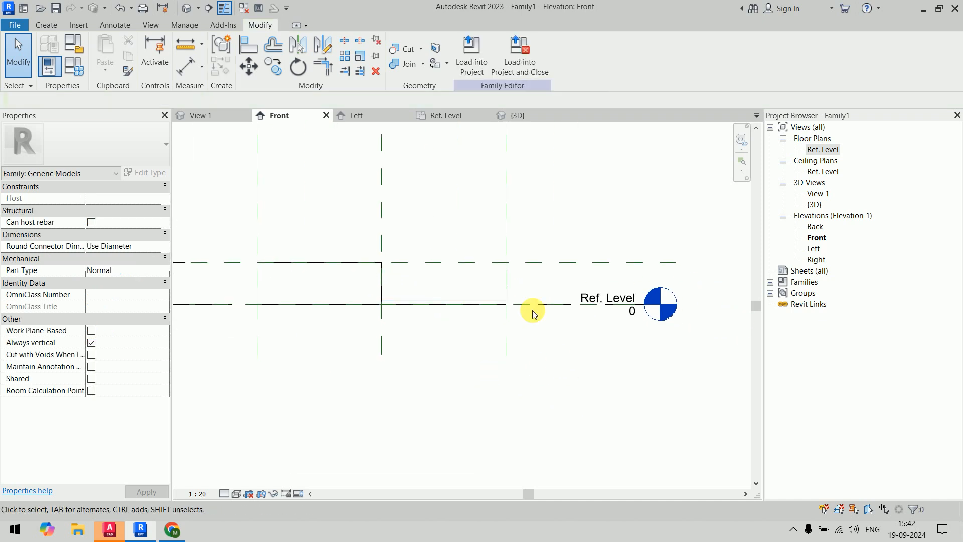
pyautogui.click(519, 115)
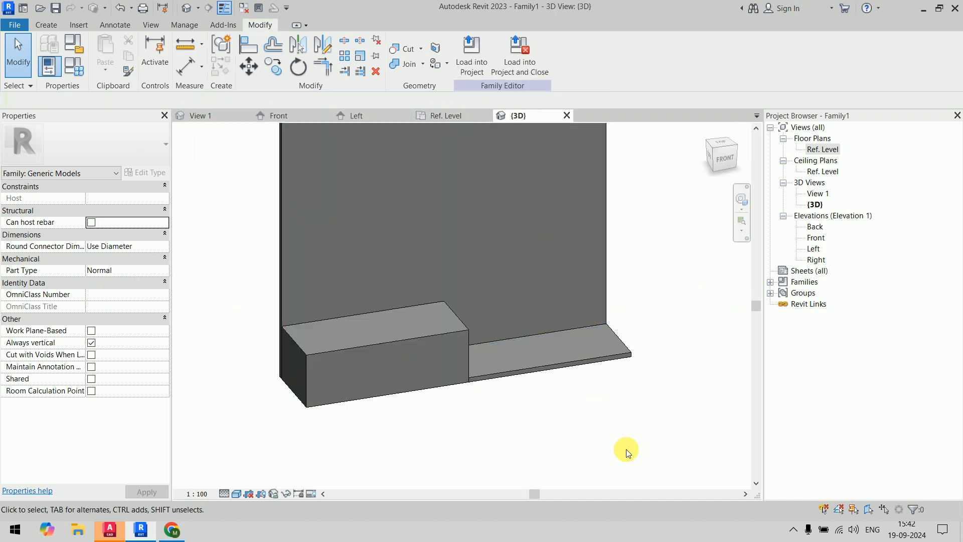
pyautogui.moveTo(599, 421); pyautogui.dragTo(522, 414, button='middle')
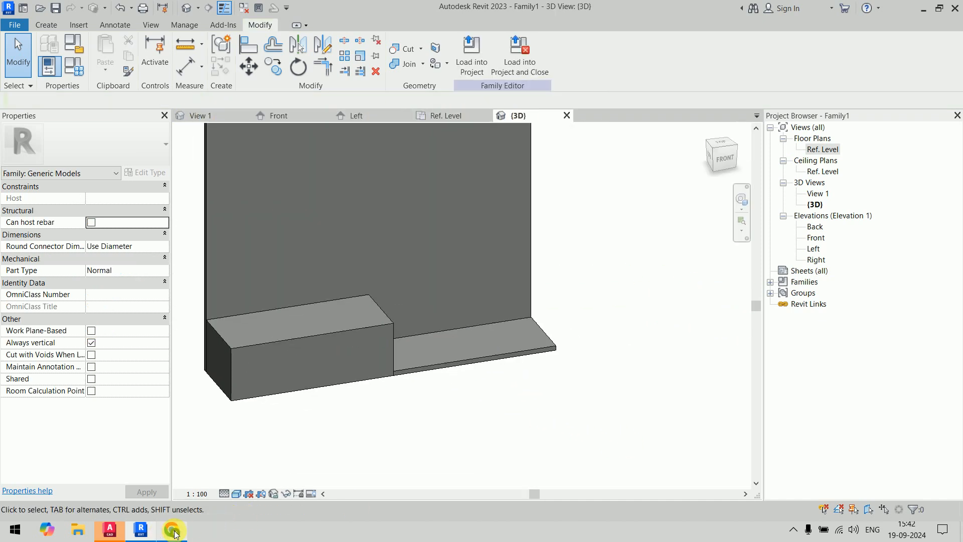
# Step: Consult the TV unit product photo in Chrome, return to Revit, and delete the thin base extrusion beside the drawer
pyautogui.click(150, 536)
pyautogui.click(173, 537)
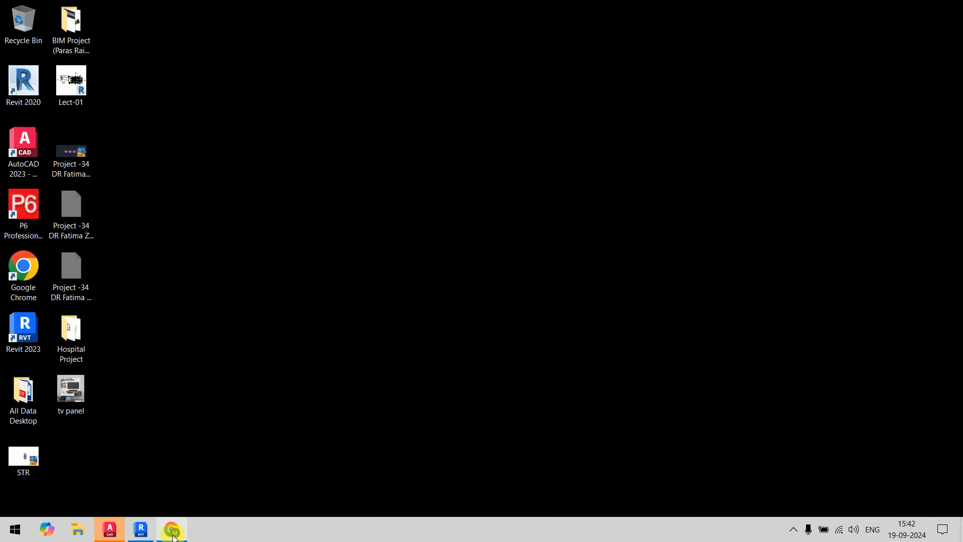
pyautogui.click(173, 537)
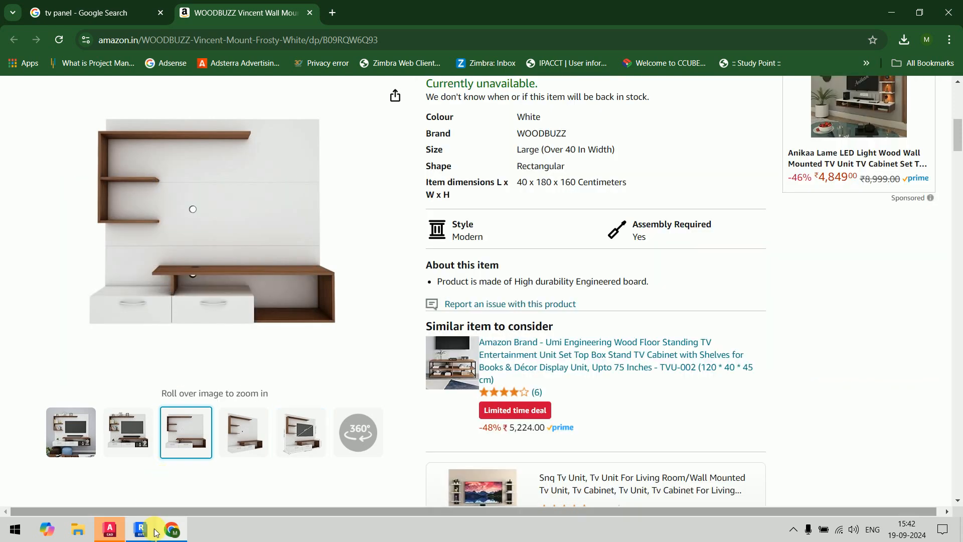
pyautogui.click(141, 529)
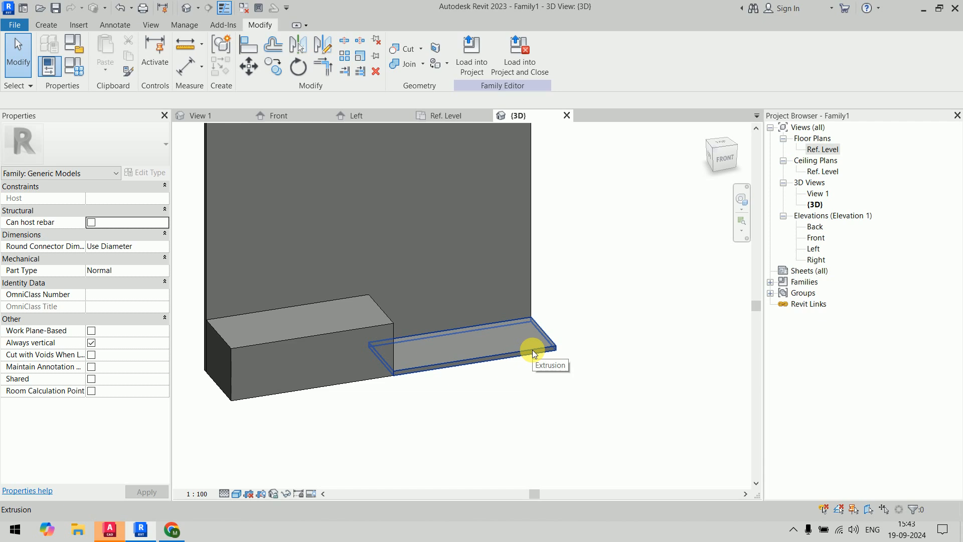
pyautogui.click(531, 350)
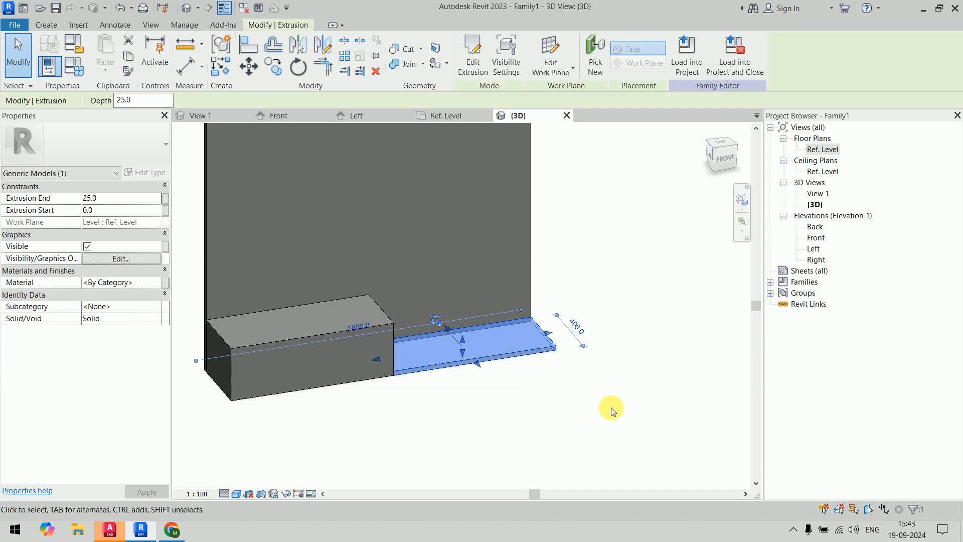
pyautogui.press('Delete')
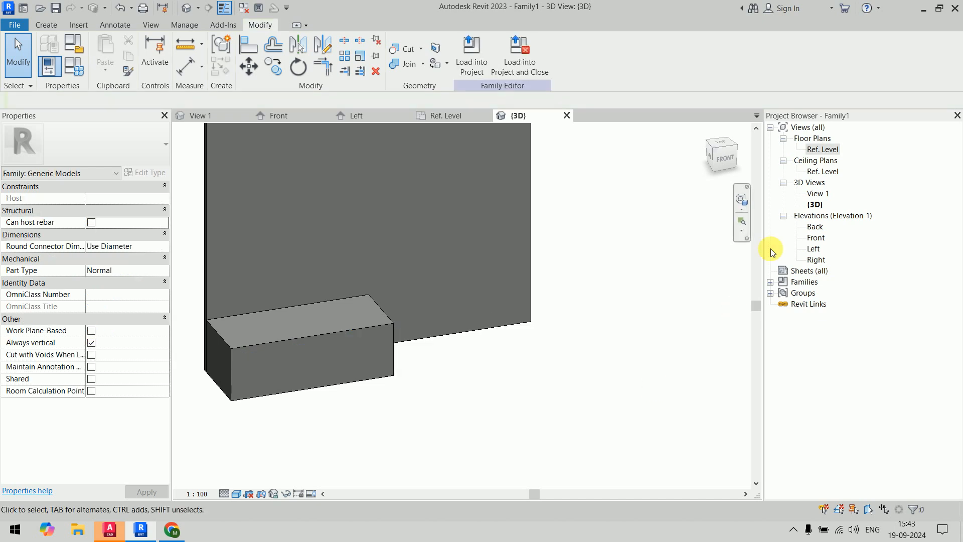
# Step: Start an extrusion in the Front elevation and draw its outer edges: 900 along the base, about 650 up, and about 1400 back over the drawer
pyautogui.doubleClick(819, 240)
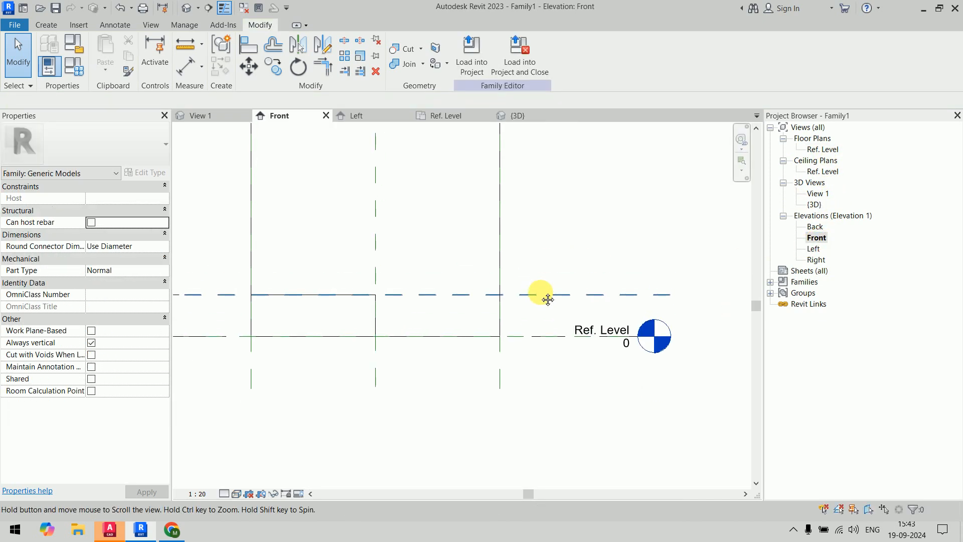
pyautogui.click(46, 25)
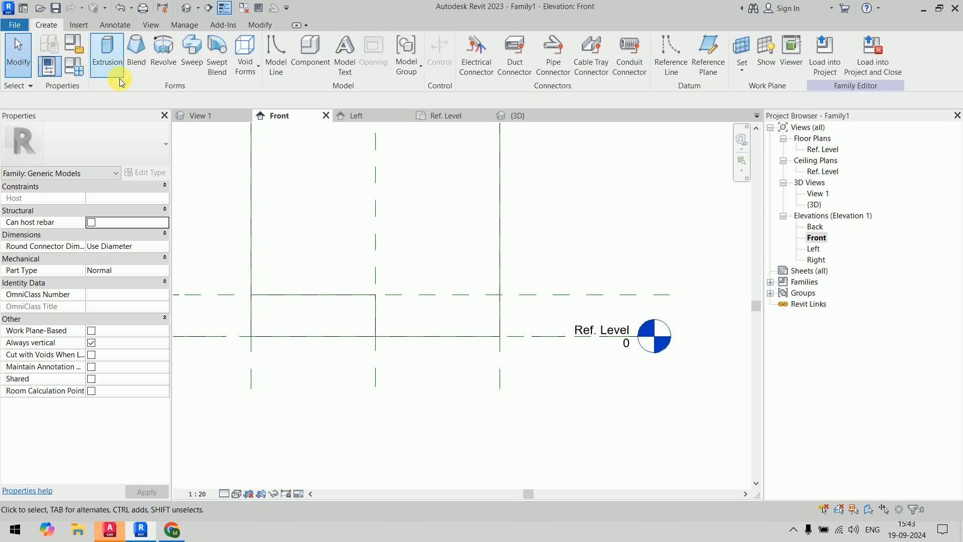
pyautogui.click(107, 50)
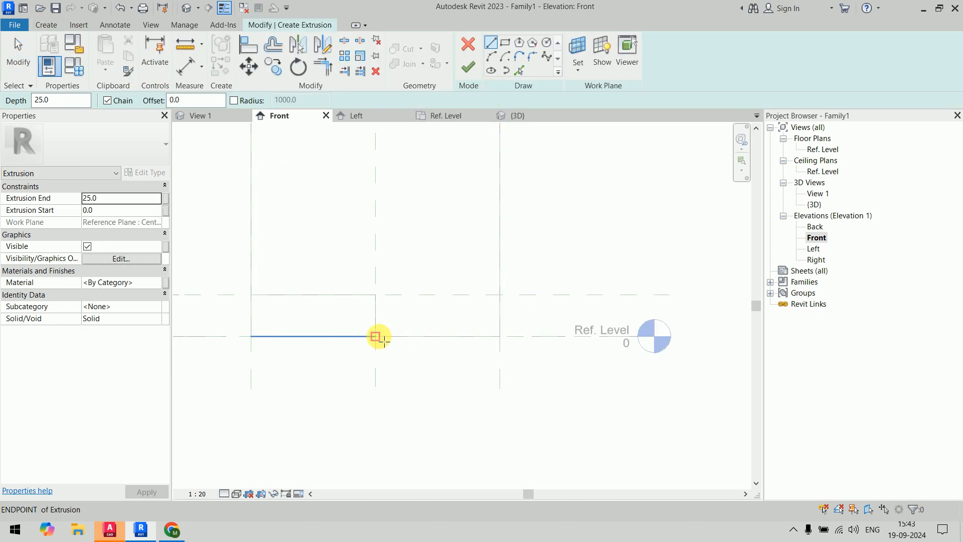
pyautogui.click(375, 336)
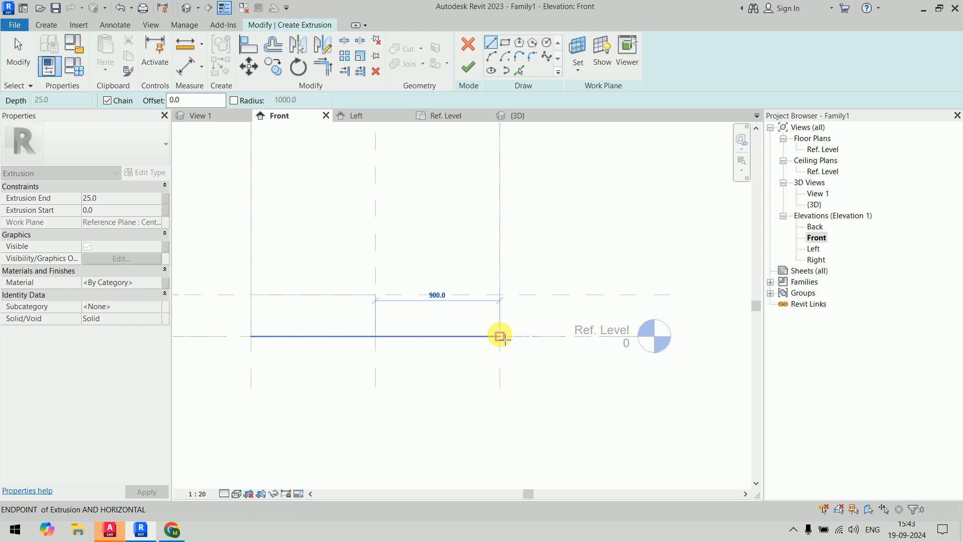
pyautogui.click(500, 336)
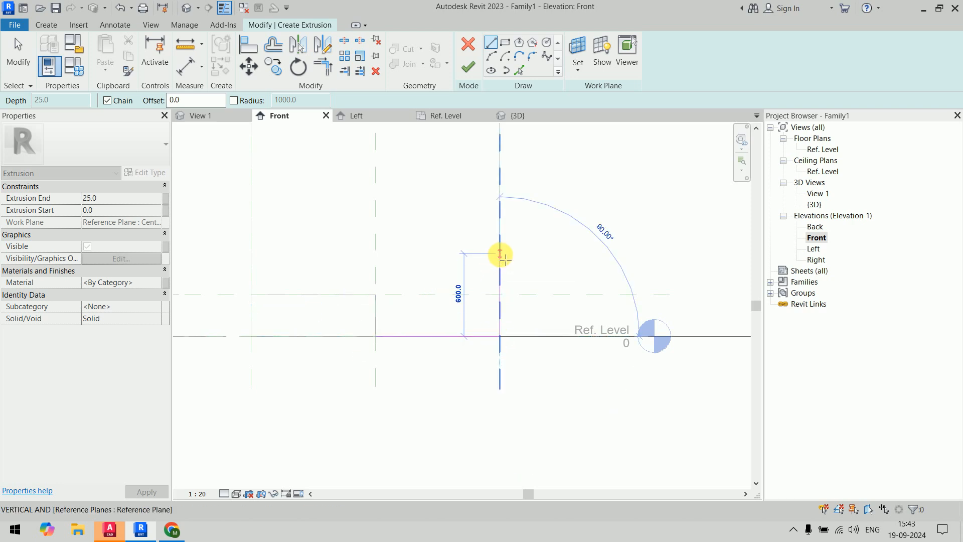
pyautogui.click(500, 247)
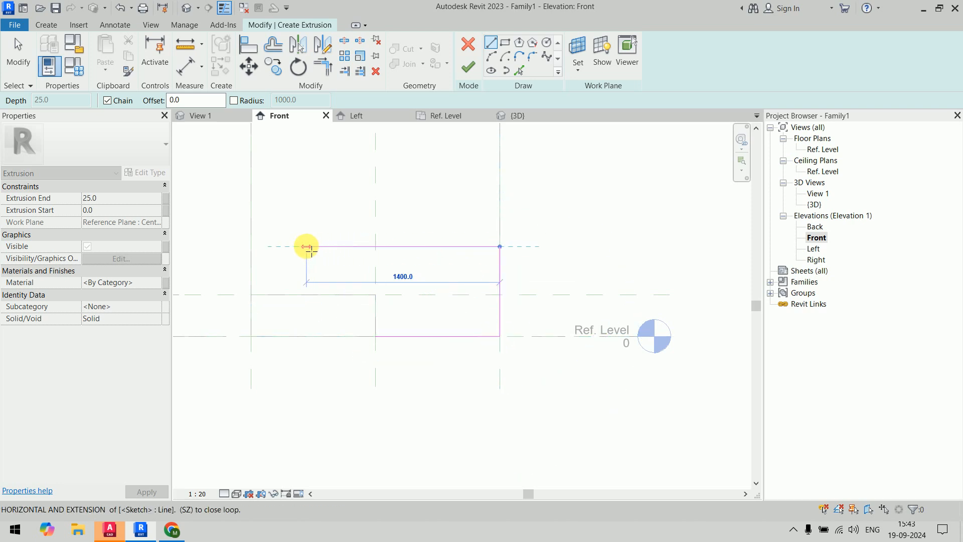
pyautogui.click(307, 246)
# Step: Draw the inner edges parallel to the outer ones, about 1350 at the top and 850 at the base, closing a shelf profile about 50 thick
pyautogui.click(307, 253)
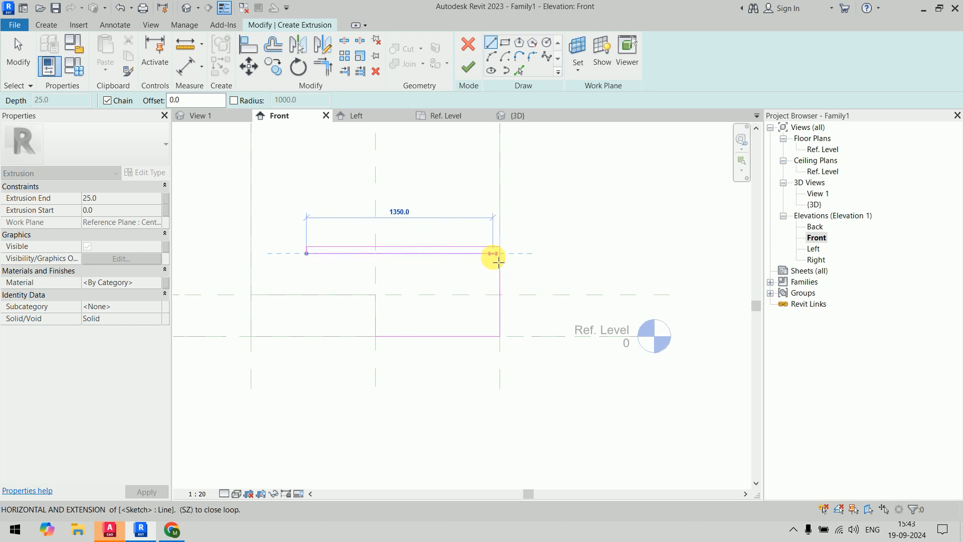
pyautogui.click(494, 254)
pyautogui.scroll(3, 494, 324)
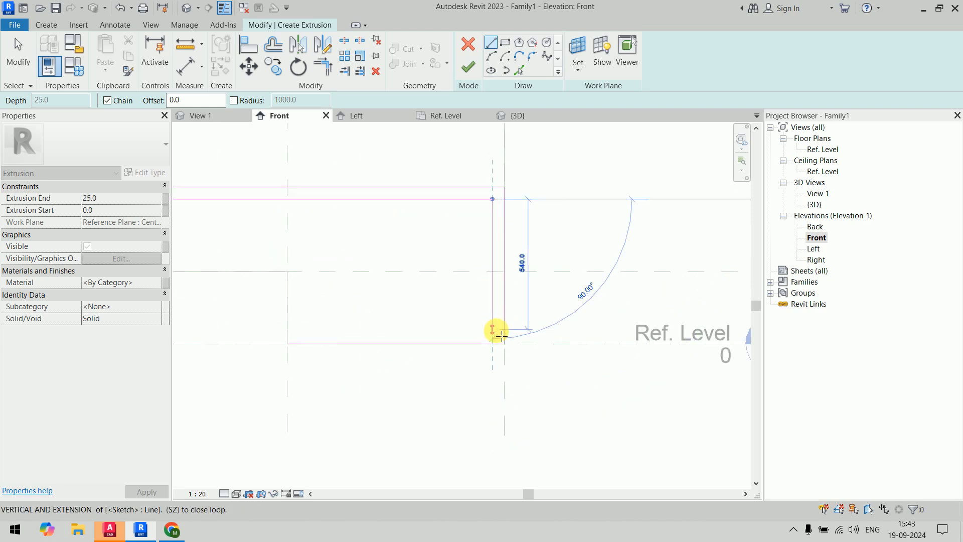
pyautogui.click(494, 331)
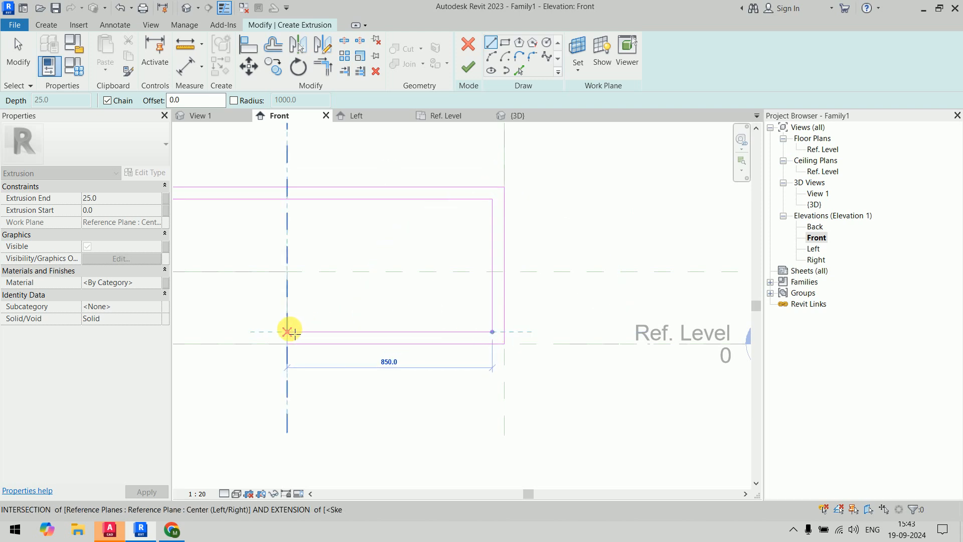
pyautogui.click(287, 331)
pyautogui.click(288, 344)
pyautogui.scroll(-1, 582, 291)
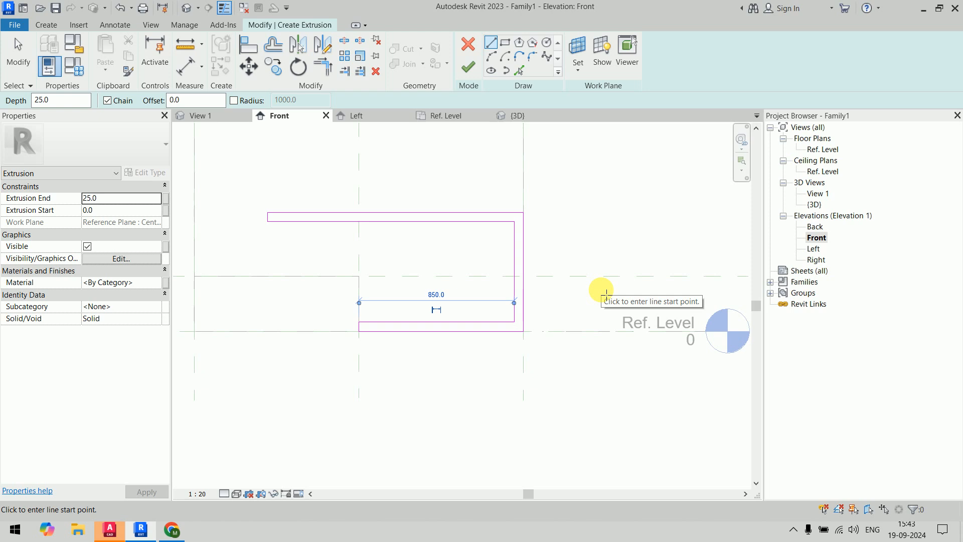
# Step: Finish the shelf extrusion with a depth of 25 and show it in the 3D view
pyautogui.rightClick(575, 188)
pyautogui.click(591, 195)
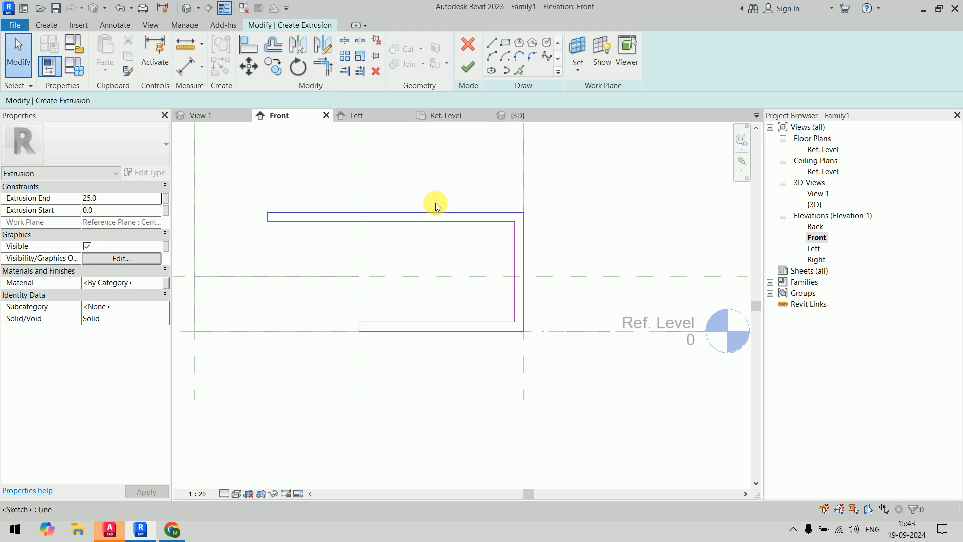
pyautogui.click(468, 68)
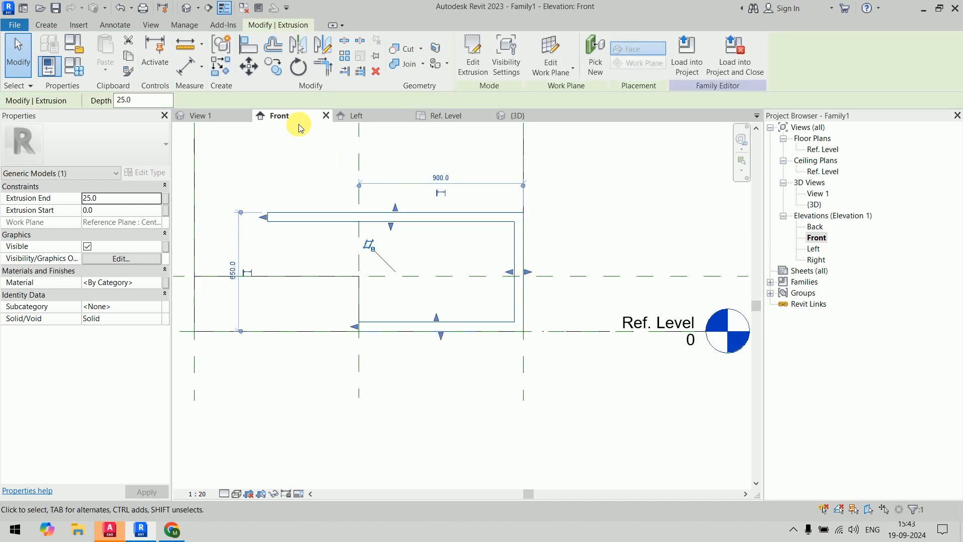
pyautogui.click(516, 116)
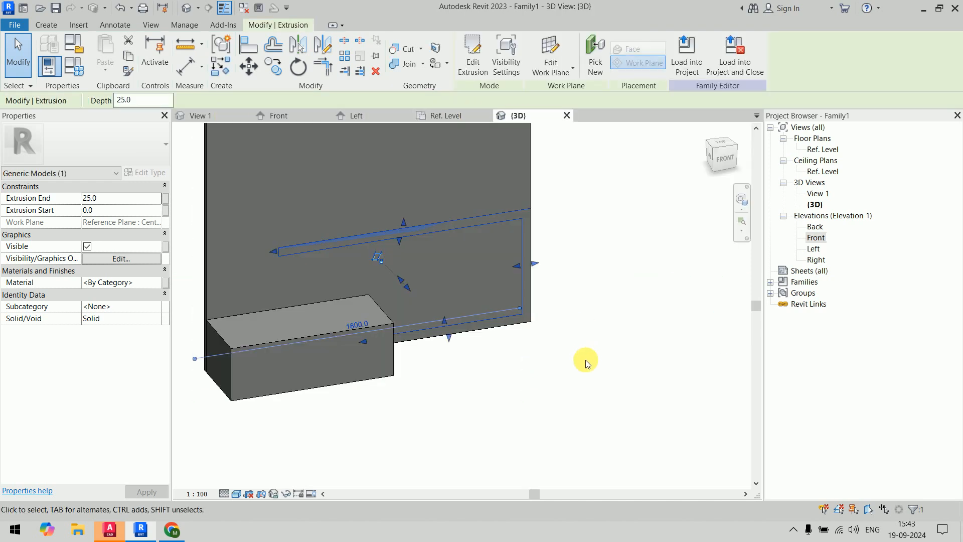
# Step: Stretch the shelf extrusion forward from the back panel to an extrusion end of about 267
pyautogui.keyDown('shift'); pyautogui.moveTo(602, 404); pyautogui.dragTo(591, 339, button='middle'); pyautogui.keyUp('shift')
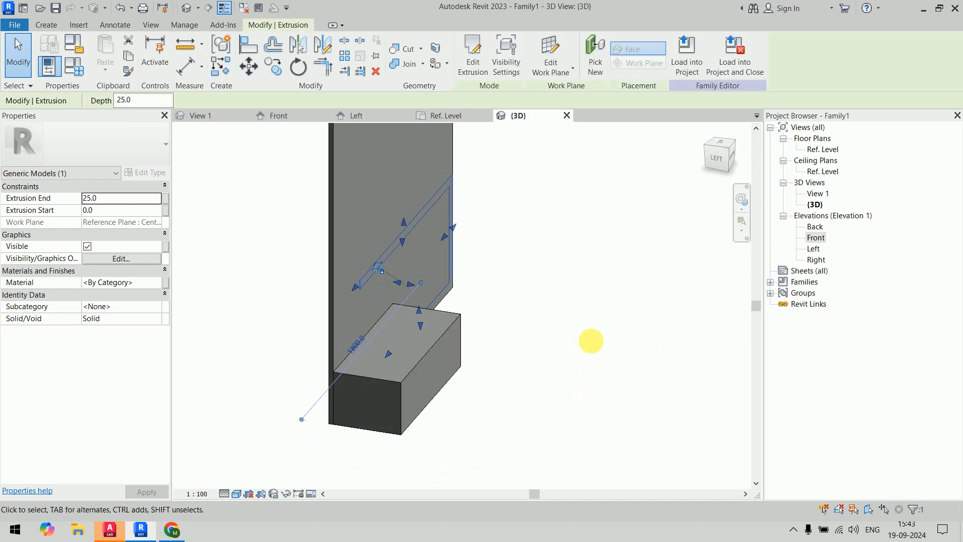
pyautogui.moveTo(411, 286); pyautogui.dragTo(497, 301)
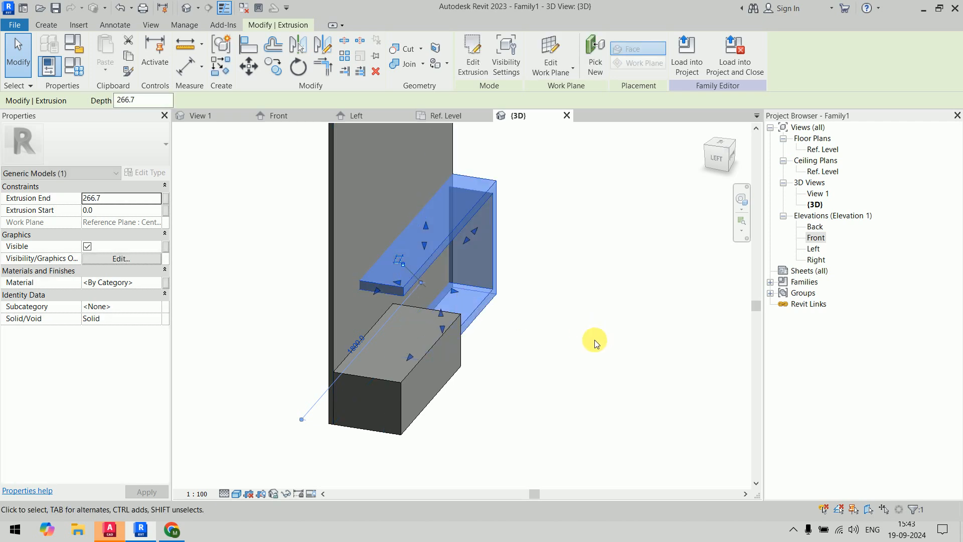
pyautogui.keyDown('shift'); pyautogui.moveTo(593, 338); pyautogui.dragTo(460, 393, button='middle'); pyautogui.keyUp('shift')
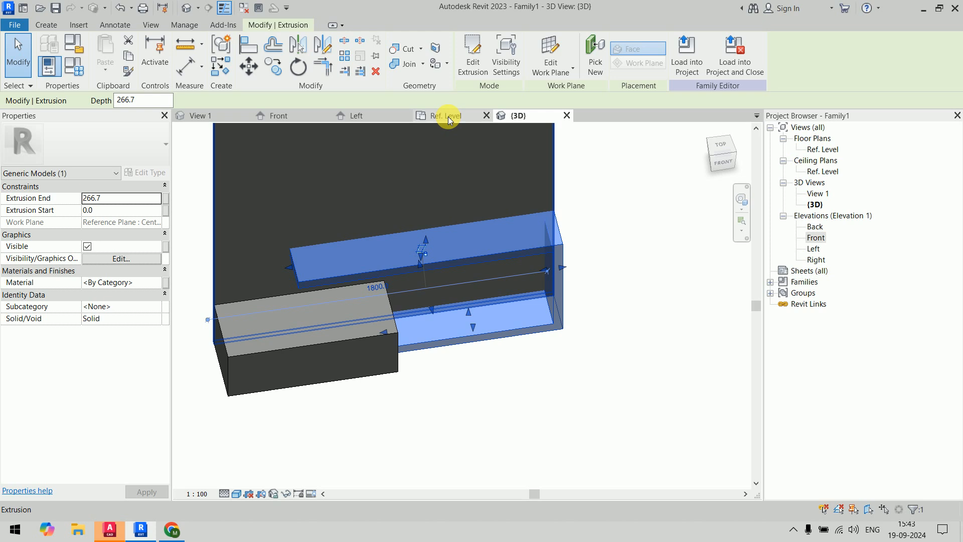
# Step: In the Ref. Level plan, align the shelf's back face with the back panel's front reference plane at 25 and lock it
pyautogui.click(444, 116)
pyautogui.scroll(2, 474, 280)
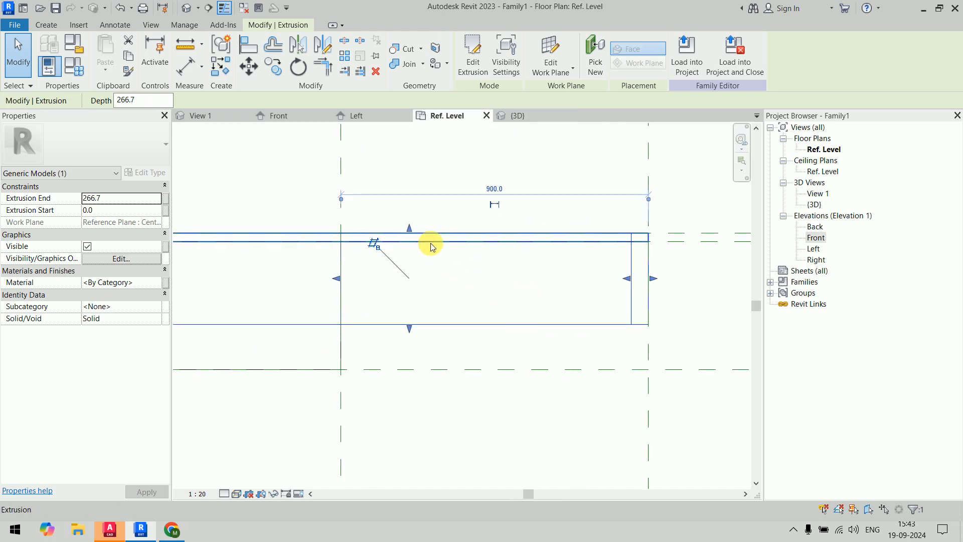
pyautogui.moveTo(408, 228)
pyautogui.mouseDown()
pyautogui.moveTo(414, 253)
pyautogui.moveTo(410, 242)
pyautogui.mouseUp()
pyautogui.click(479, 225)
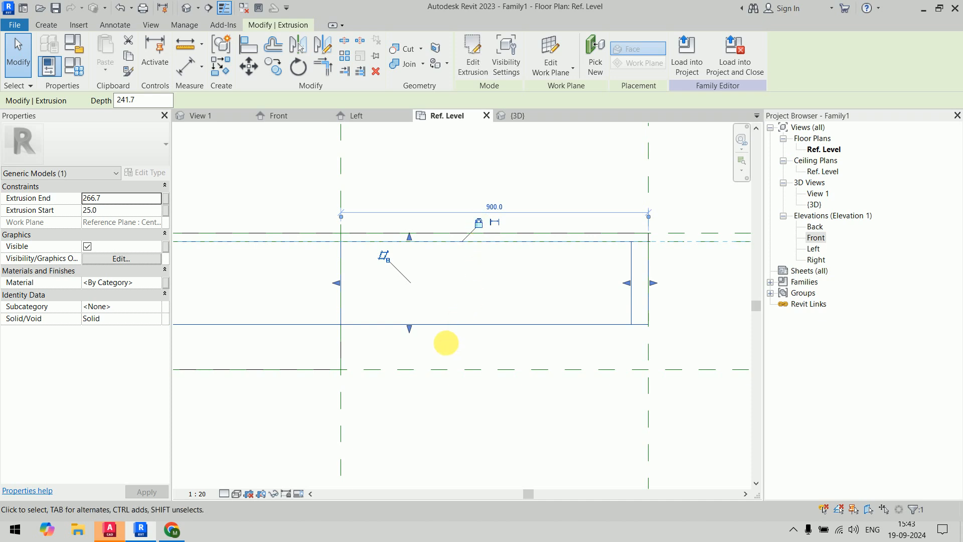
# Step: Extend the shelf's front face to the drawer-front reference plane at 400, lock it there, and show the model in 3D
pyautogui.moveTo(410, 333); pyautogui.dragTo(406, 371)
pyautogui.click(445, 386)
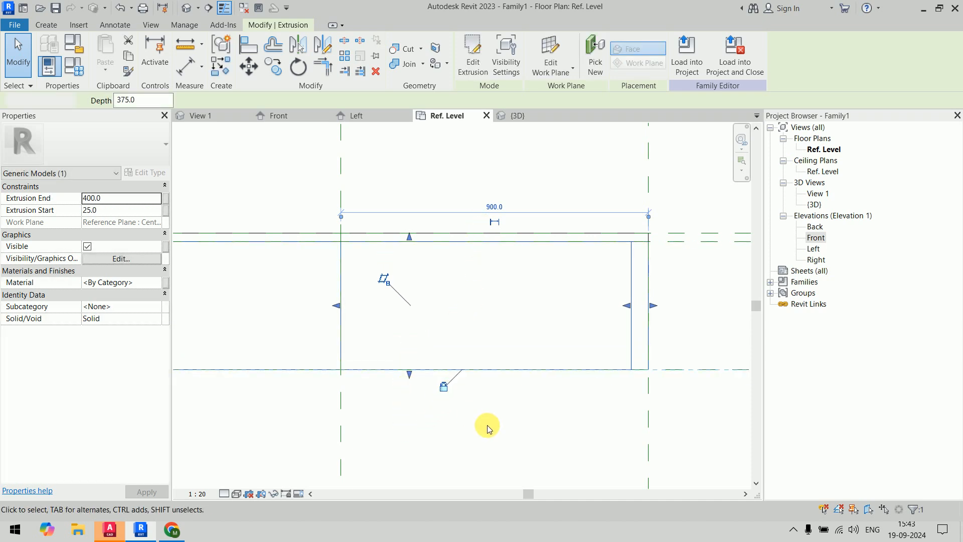
pyautogui.click(489, 428)
pyautogui.click(516, 116)
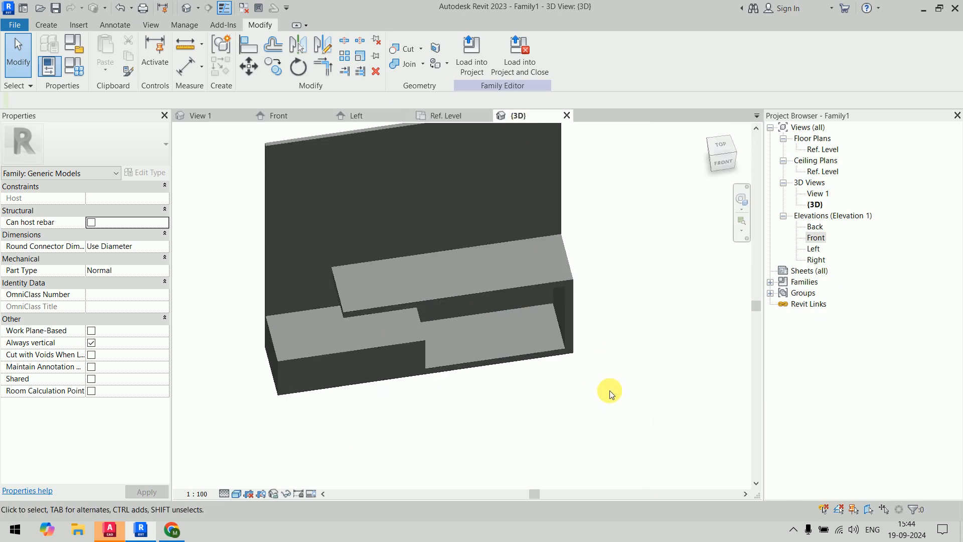
pyautogui.moveTo(610, 390)
pyautogui.keyDown('shift'); pyautogui.mouseDown(button='middle')
pyautogui.moveTo(598, 406)
pyautogui.moveTo(586, 294)
pyautogui.moveTo(497, 366)
pyautogui.moveTo(601, 403)
pyautogui.moveTo(616, 393)
pyautogui.mouseUp(button='middle'); pyautogui.keyUp('shift')
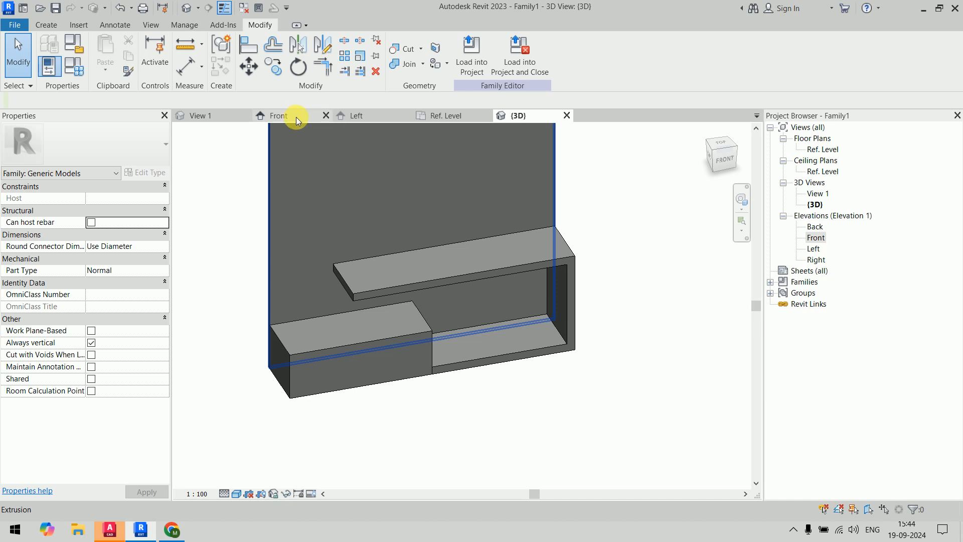
# Step: Select the shelf extrusion in View 1 and open its sketch for editing in the Front elevation
pyautogui.click(224, 115)
pyautogui.click(564, 357)
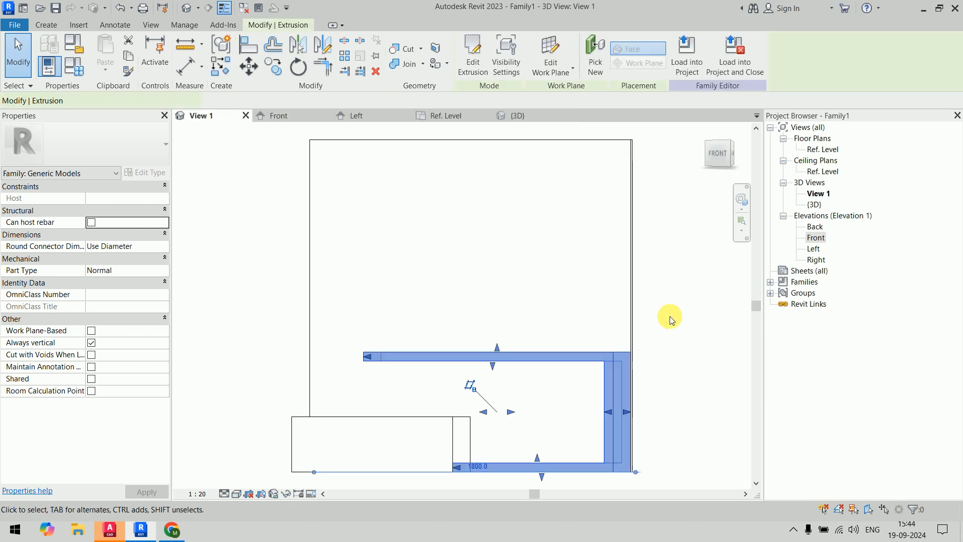
pyautogui.scroll(-2, 652, 318)
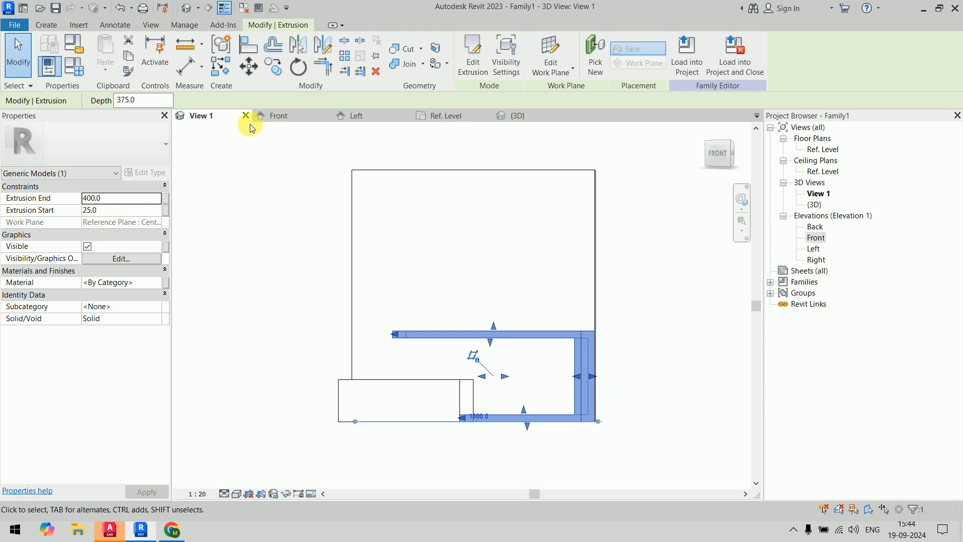
pyautogui.click(300, 116)
pyautogui.moveTo(590, 293); pyautogui.dragTo(610, 364, button='middle')
pyautogui.click(473, 56)
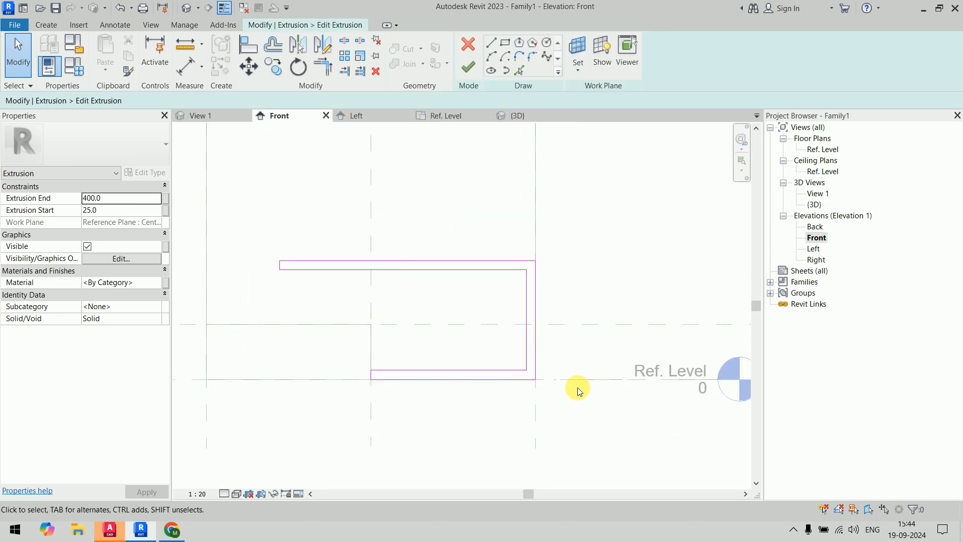
# Step: Add aligned dimensions across the thickness of the shelf sketch's base, upright and top board
pyautogui.press('d')
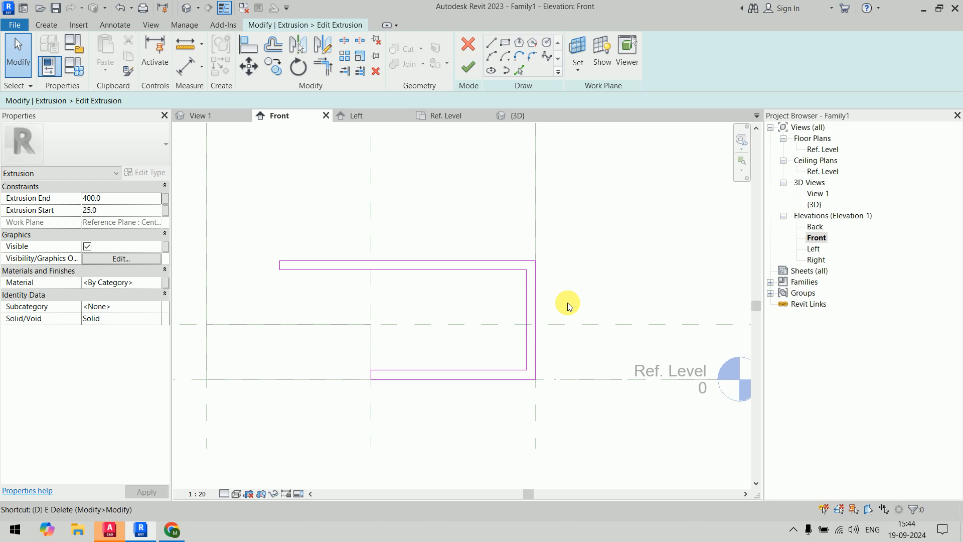
pyautogui.scroll(2, 445, 390)
pyautogui.press('d')
pyautogui.press('i')
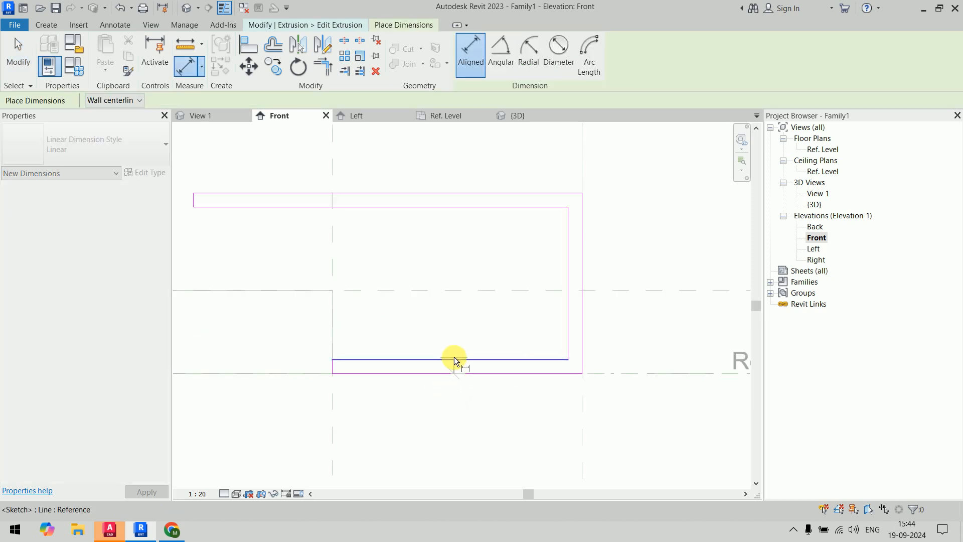
pyautogui.click(633, 350)
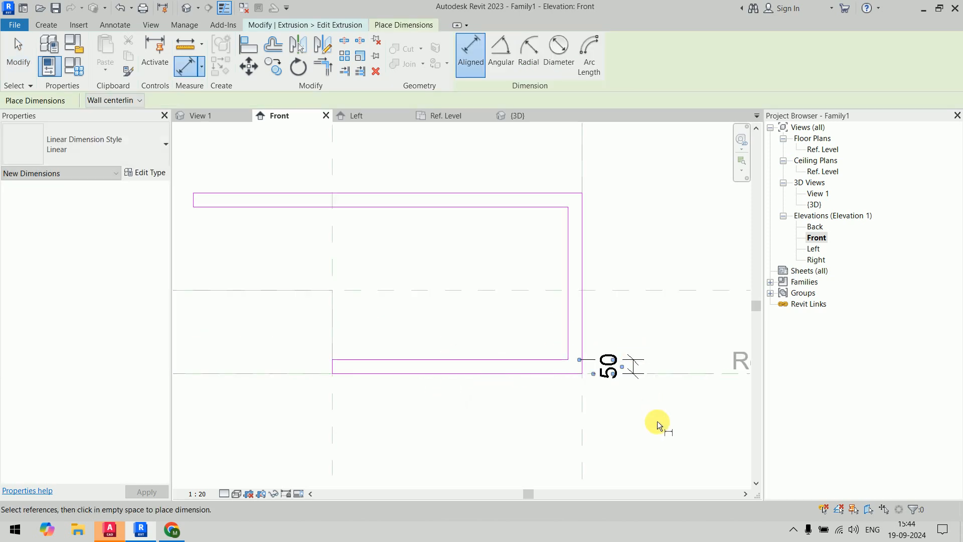
pyautogui.click(577, 305)
pyautogui.click(581, 294)
pyautogui.click(622, 251)
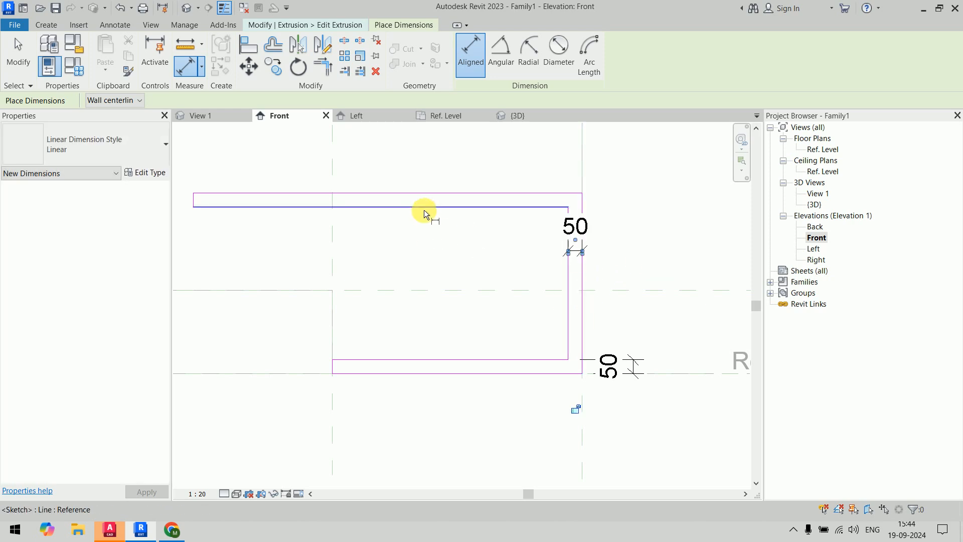
pyautogui.click(423, 208)
pyautogui.click(425, 191)
pyautogui.click(655, 163)
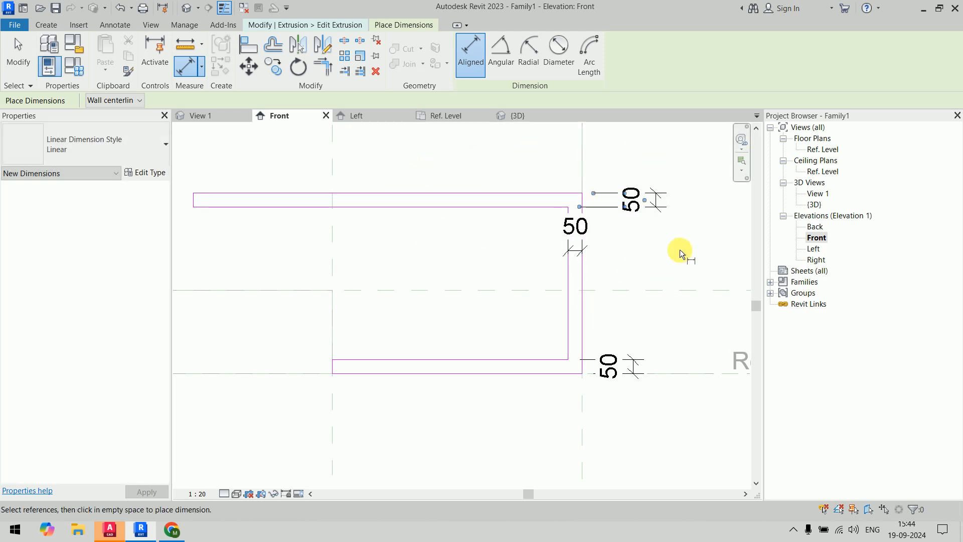
pyautogui.moveTo(679, 249); pyautogui.dragTo(634, 272, button='middle')
pyautogui.press('Escape')
# Step: Label all three thickness dimensions with a new family type parameter named thick
pyautogui.click(630, 230)
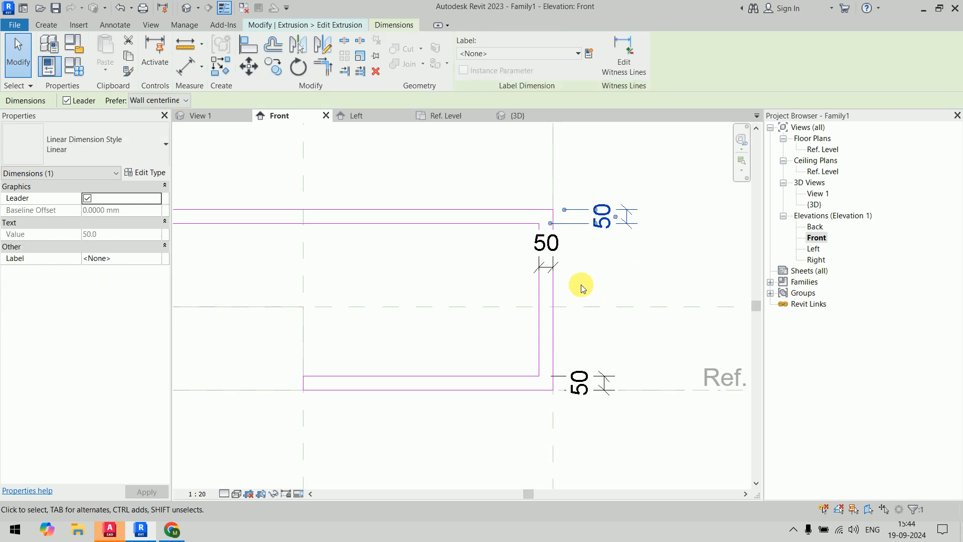
pyautogui.keyDown('ctrl'); pyautogui.click(547, 265); pyautogui.keyUp('ctrl')
pyautogui.keyDown('ctrl'); pyautogui.click(607, 385); pyautogui.keyUp('ctrl')
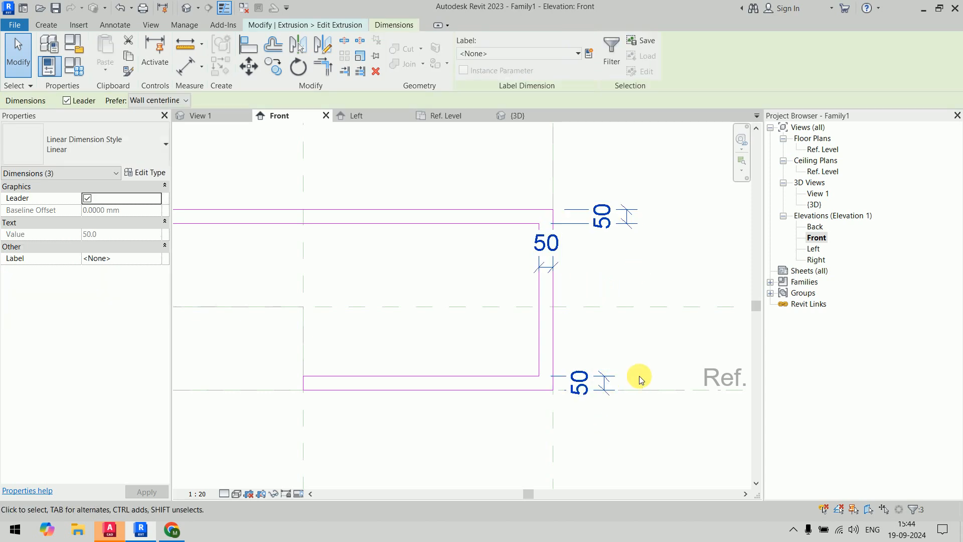
pyautogui.click(588, 53)
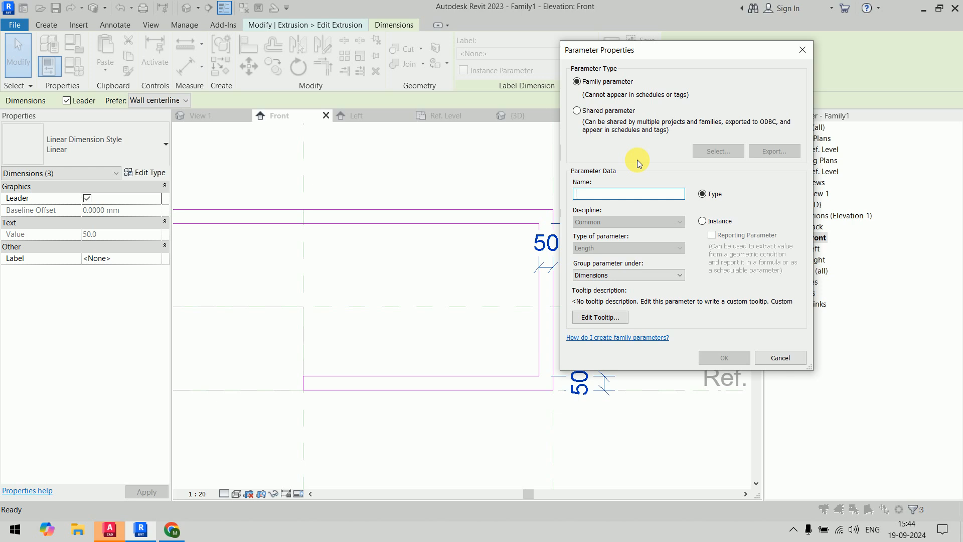
pyautogui.write('thick')
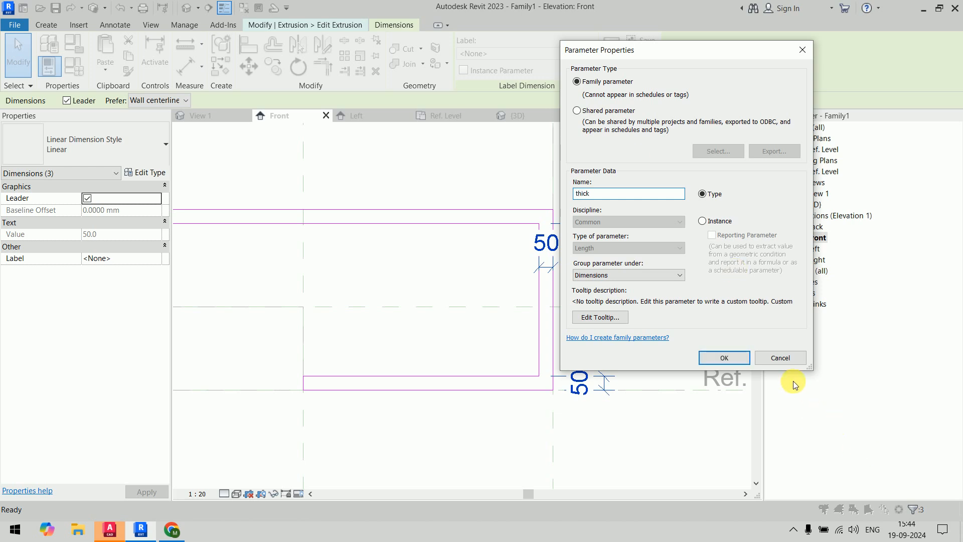
pyautogui.click(724, 357)
pyautogui.scroll(-2, 625, 286)
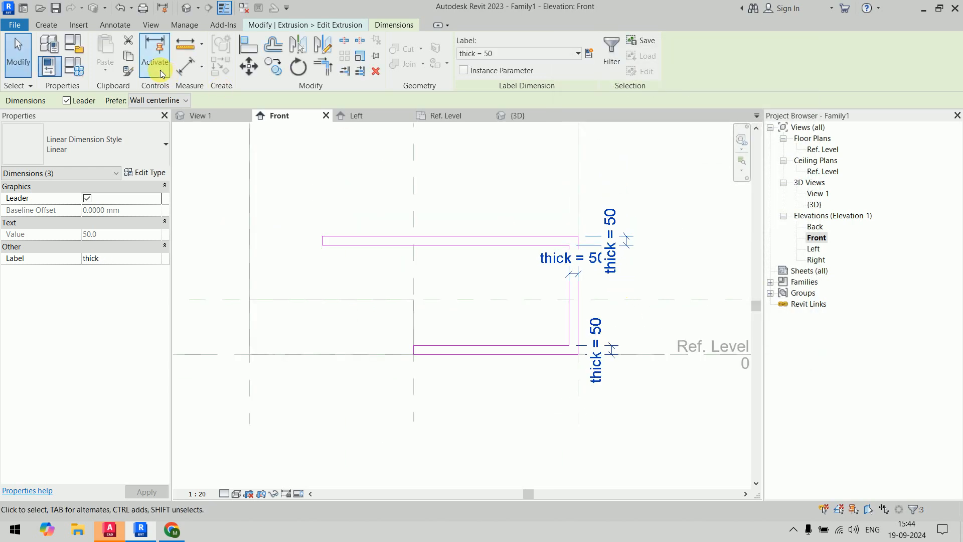
pyautogui.press('Escape')
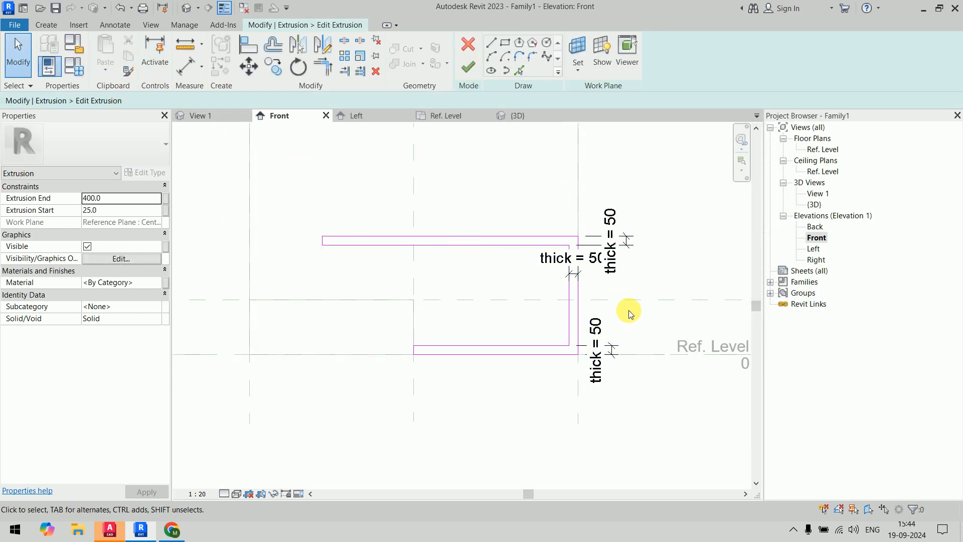
# Step: Lock the sketch's outer upright edge to the side reference plane and its bottom edge to the Ref. Level line
pyautogui.click(580, 299)
pyautogui.scroll(2, 600, 291)
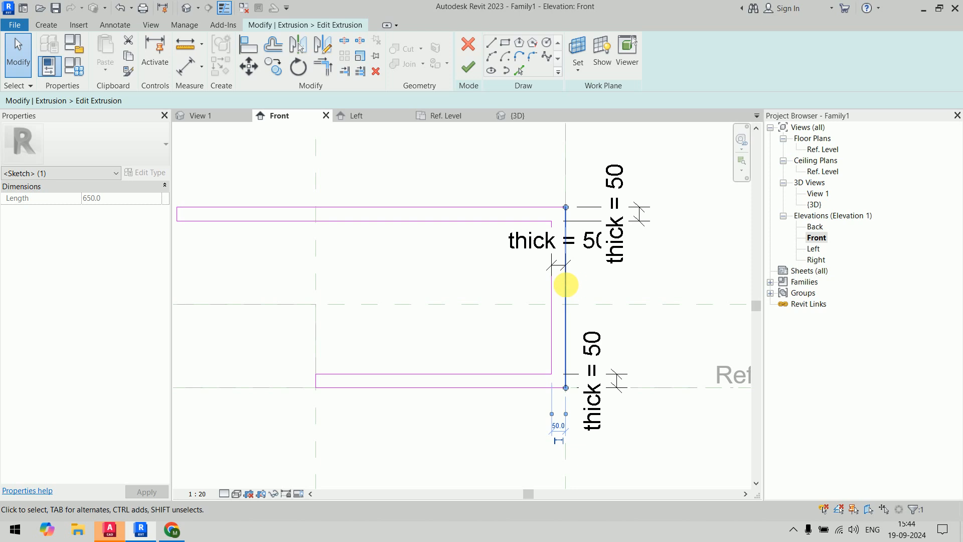
pyautogui.moveTo(579, 289)
pyautogui.mouseDown()
pyautogui.moveTo(584, 284)
pyautogui.moveTo(565, 286)
pyautogui.moveTo(584, 294)
pyautogui.mouseUp()
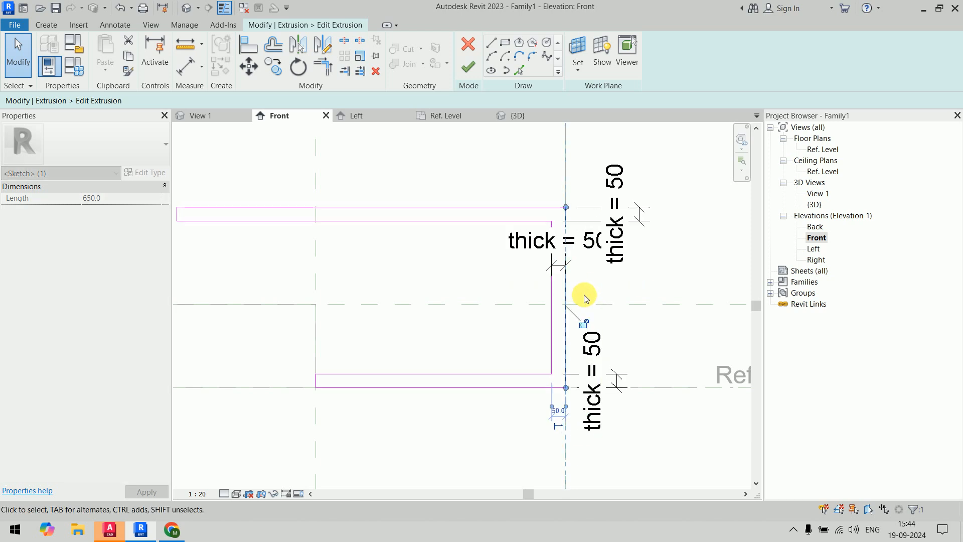
pyautogui.click(615, 283)
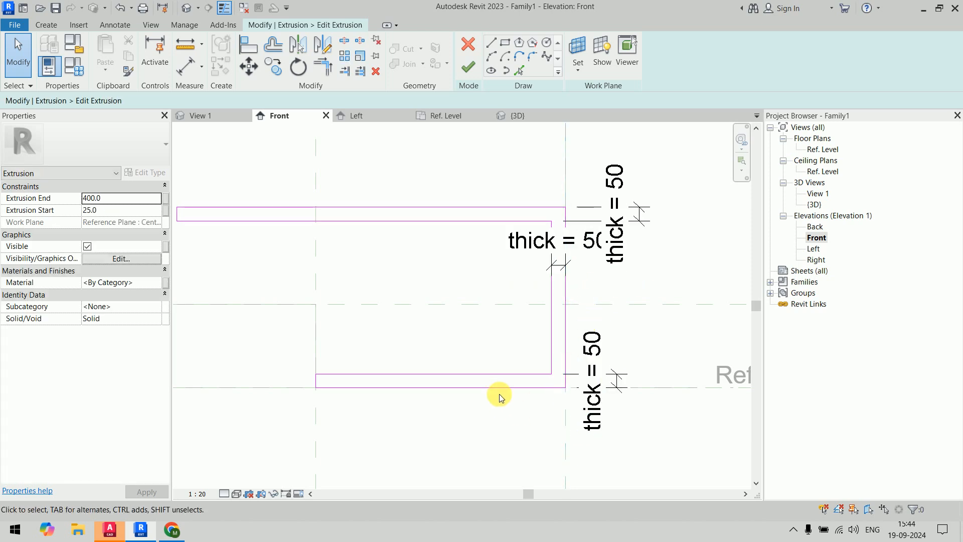
pyautogui.click(502, 390)
pyautogui.moveTo(503, 392)
pyautogui.mouseDown()
pyautogui.moveTo(499, 431)
pyautogui.moveTo(495, 388)
pyautogui.mouseUp()
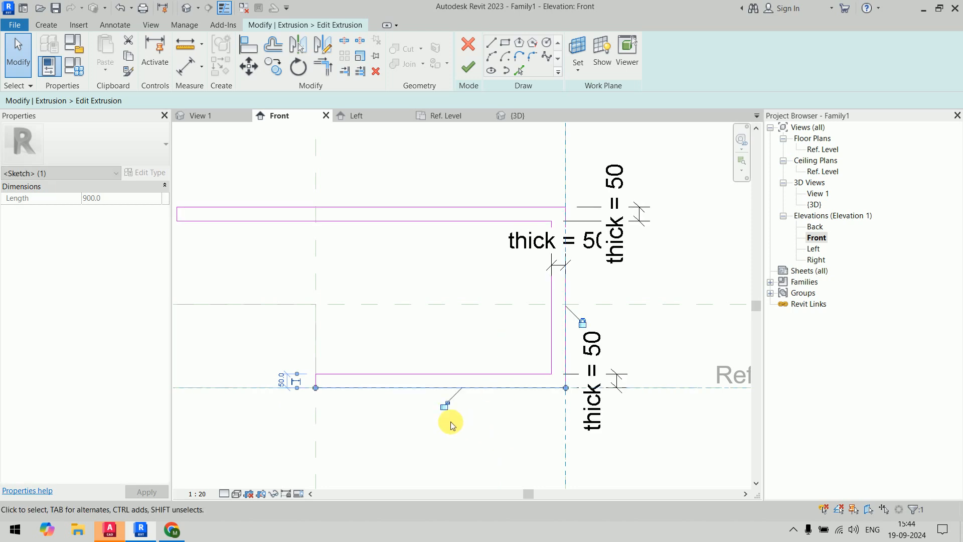
pyautogui.click(443, 408)
pyautogui.click(439, 448)
# Step: Lock the short end edge of the shelf's base to the vertical reference plane beside the drawer
pyautogui.scroll(3, 321, 402)
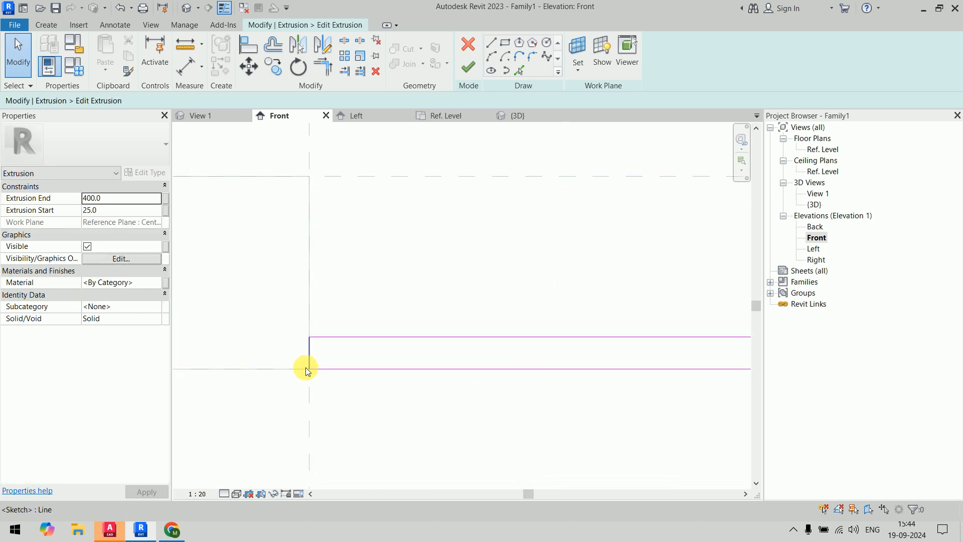
pyautogui.moveTo(309, 357)
pyautogui.mouseDown()
pyautogui.moveTo(355, 359)
pyautogui.moveTo(309, 353)
pyautogui.mouseUp()
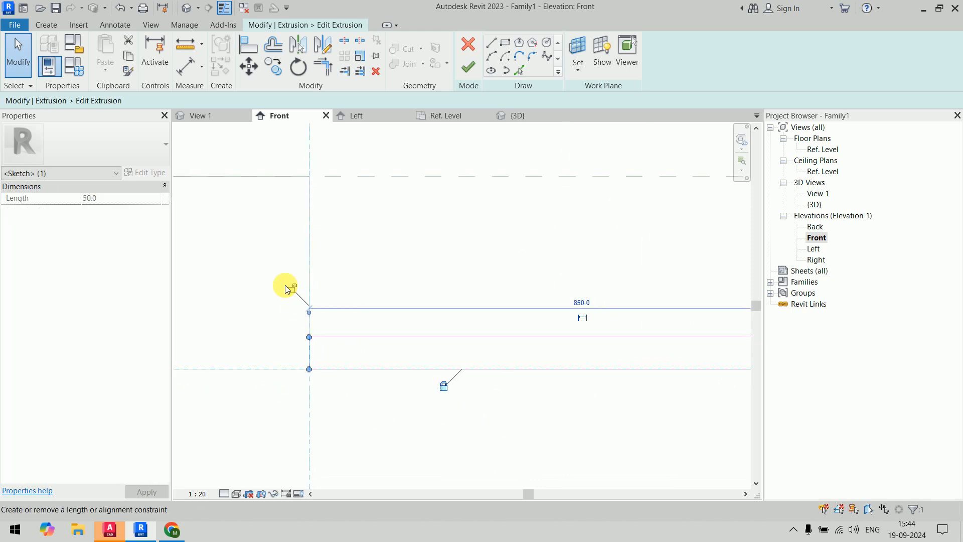
pyautogui.scroll(-2, 396, 260)
pyautogui.moveTo(449, 228); pyautogui.dragTo(412, 369, button='middle')
pyautogui.click(457, 319)
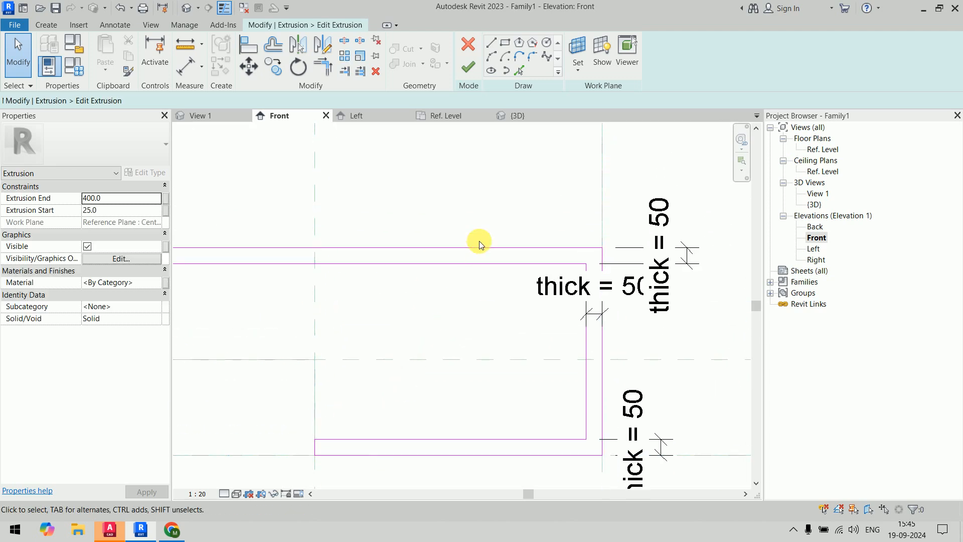
# Step: Shift the outer top edge of the shelf sketch upward, bringing the thick parameter to 60
pyautogui.scroll(-1, 473, 233)
pyautogui.moveTo(489, 205); pyautogui.dragTo(501, 275, button='middle')
pyautogui.moveTo(489, 290)
pyautogui.mouseDown()
pyautogui.moveTo(499, 249)
pyautogui.moveTo(496, 296)
pyautogui.moveTo(491, 286)
pyautogui.mouseUp()
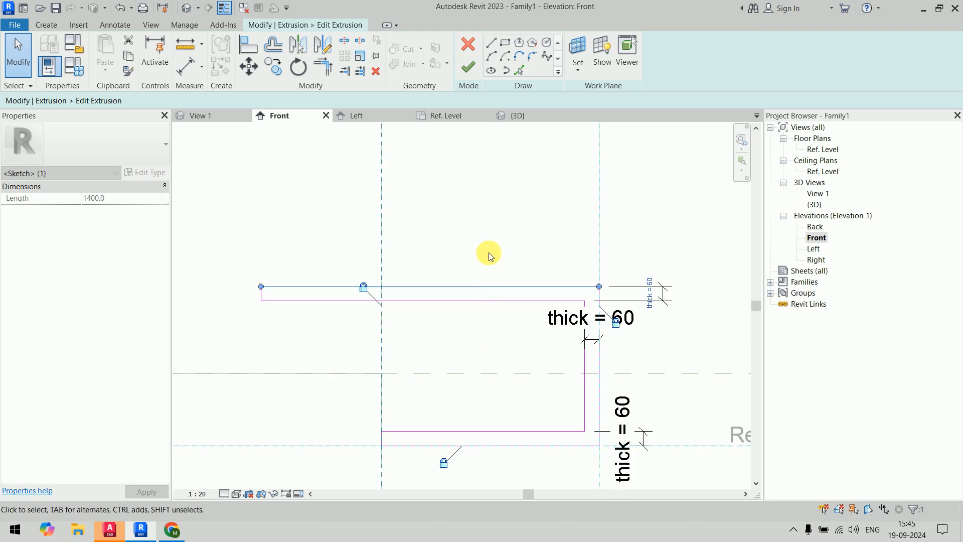
pyautogui.scroll(-2, 488, 254)
pyautogui.moveTo(489, 253); pyautogui.dragTo(446, 250, button='middle')
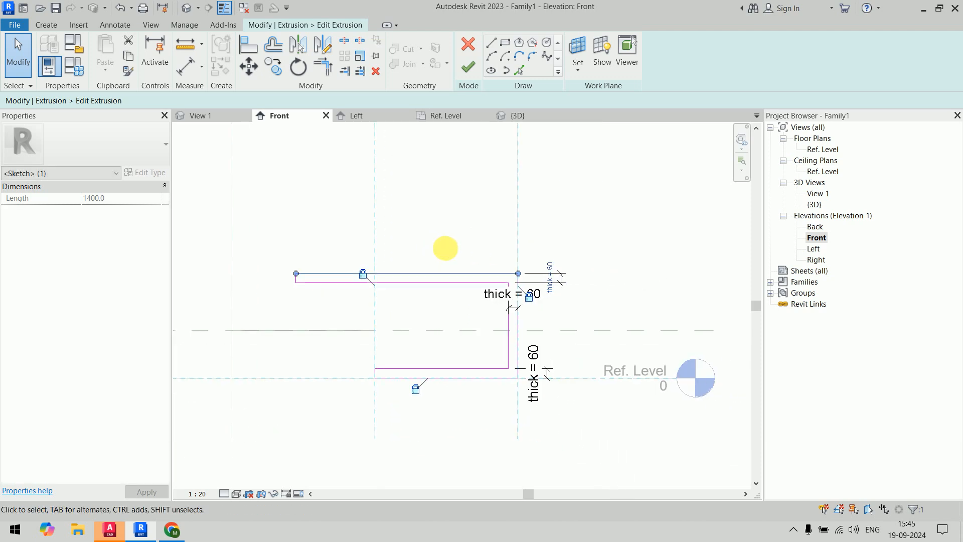
pyautogui.click(621, 236)
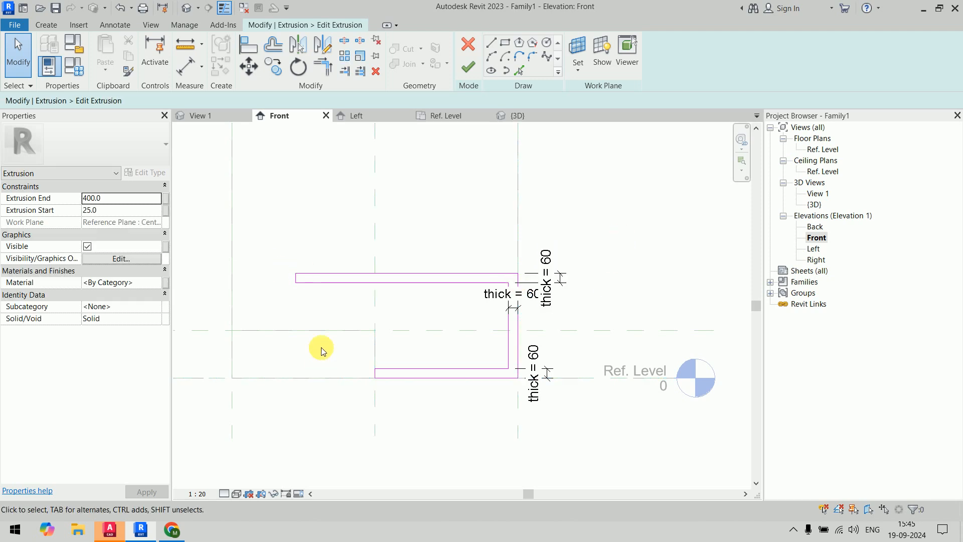
# Step: Dimension the height from the drawer-height reference plane to the top edge of the upper shelf board
pyautogui.scroll(-1, 330, 341)
pyautogui.moveTo(240, 339); pyautogui.dragTo(327, 335, button='middle')
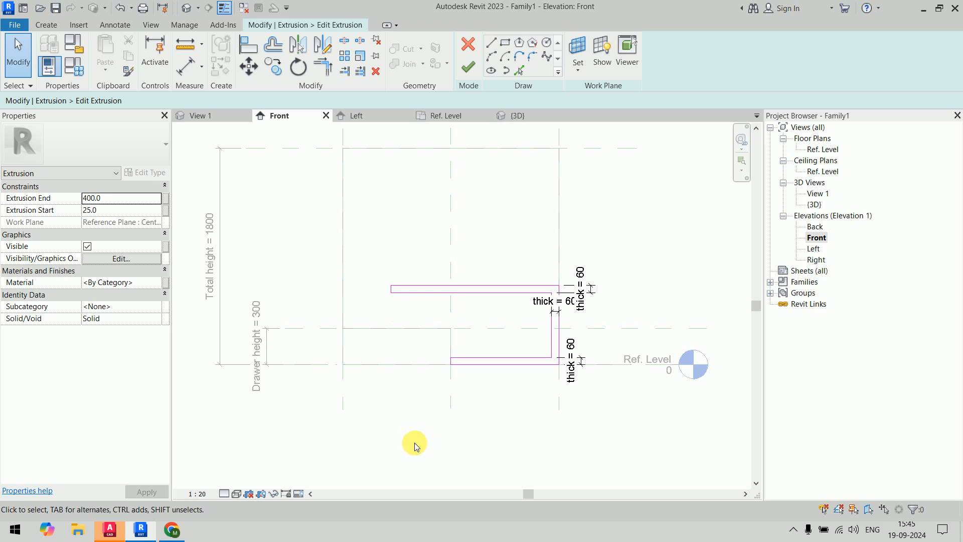
pyautogui.press('d')
pyautogui.press('i')
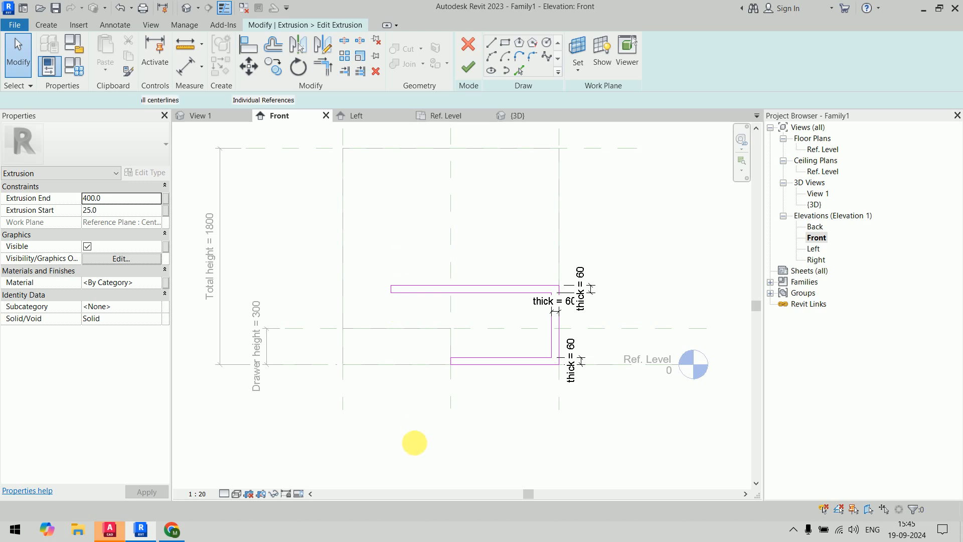
pyautogui.click(479, 328)
pyautogui.click(489, 285)
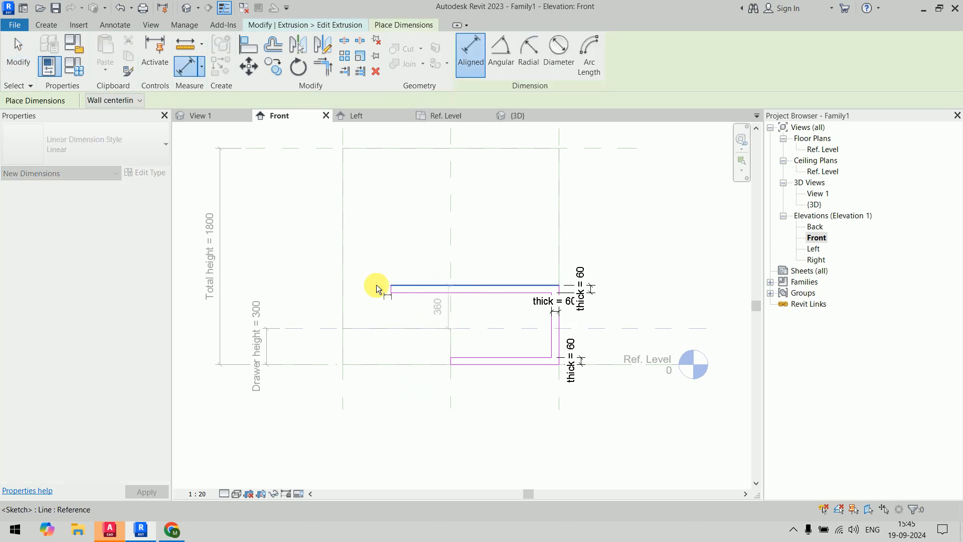
pyautogui.click(308, 279)
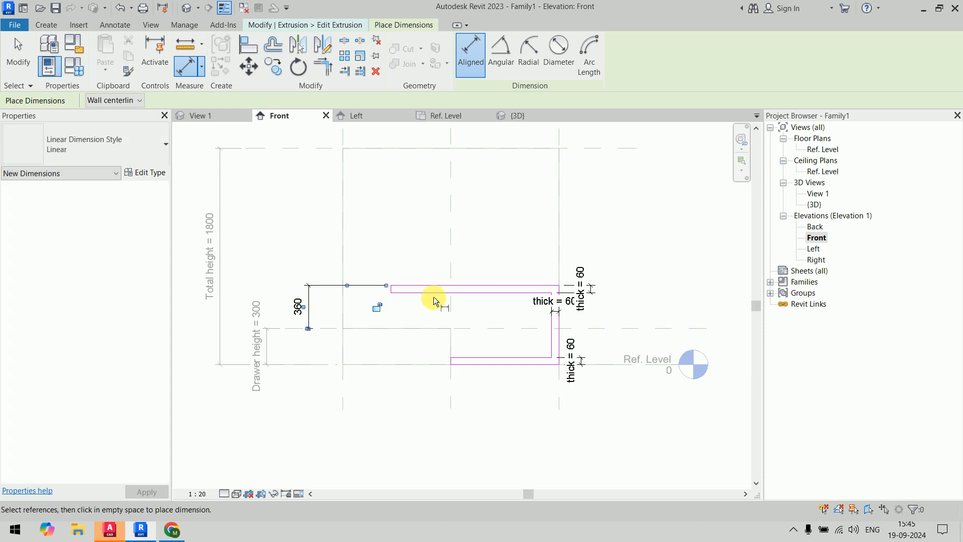
pyautogui.press('Escape')
pyautogui.press('Escape')
# Step: Try to set the height dimension between the drawer plane and the shelf's top edge to 300
pyautogui.click(417, 289)
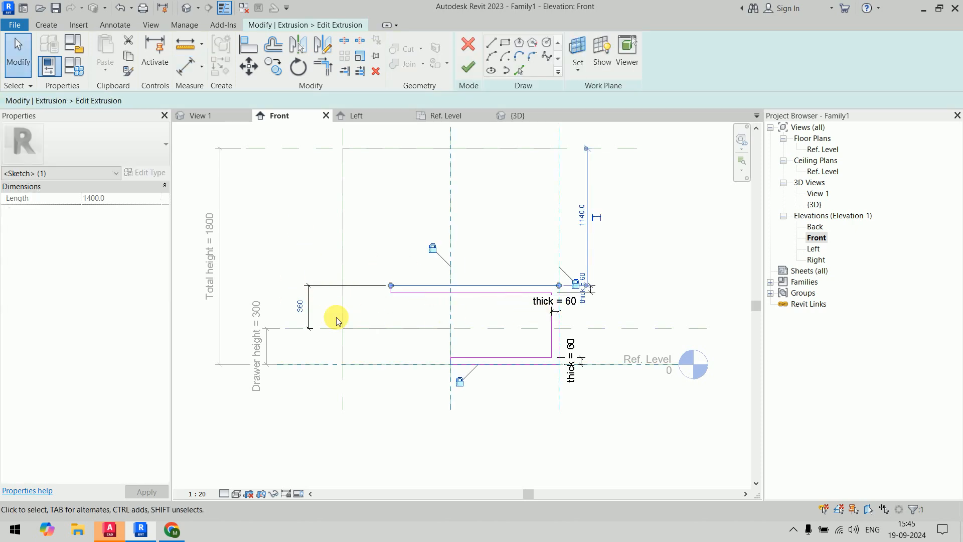
pyautogui.click(300, 306)
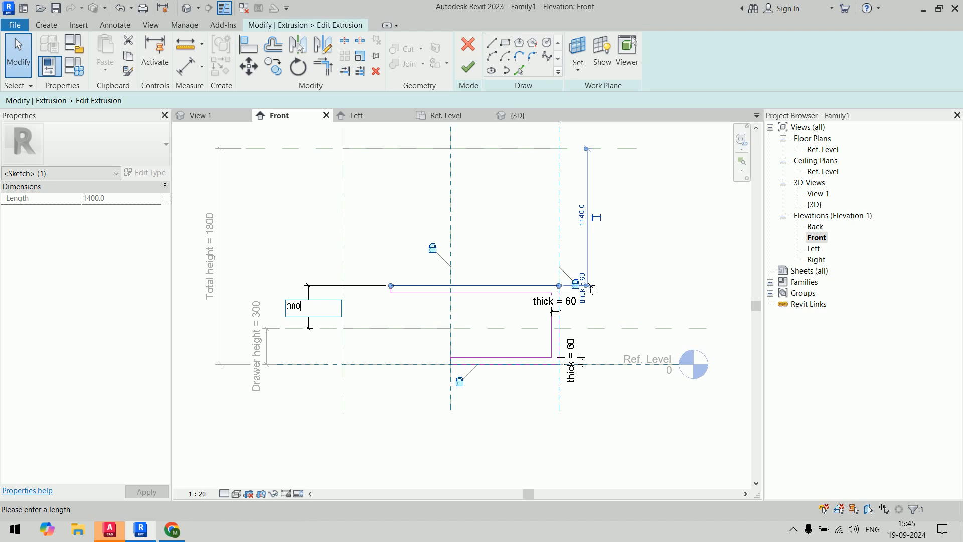
pyautogui.press('Return')
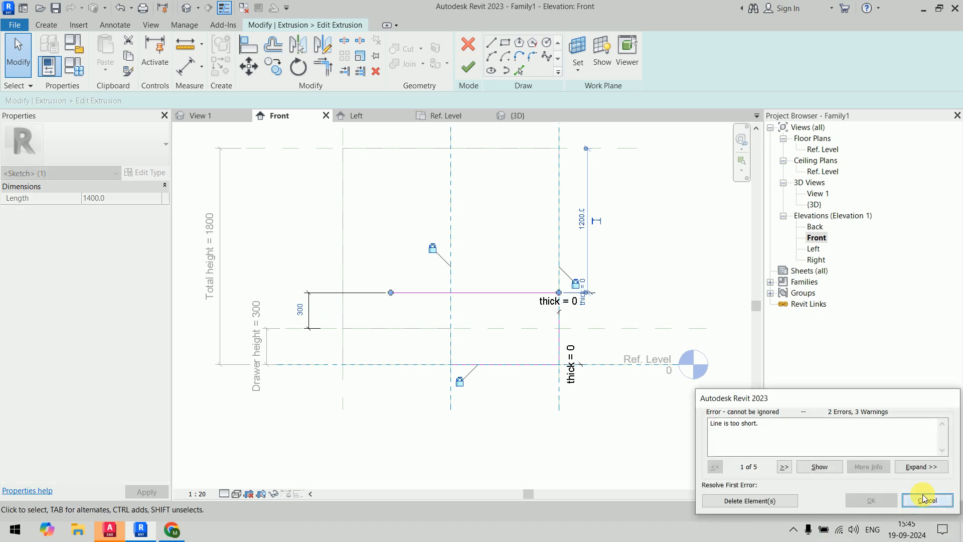
pyautogui.click(924, 498)
# Step: Shift the lower edge of the upper shelf board downward, bringing the thick parameter to 140
pyautogui.click(428, 292)
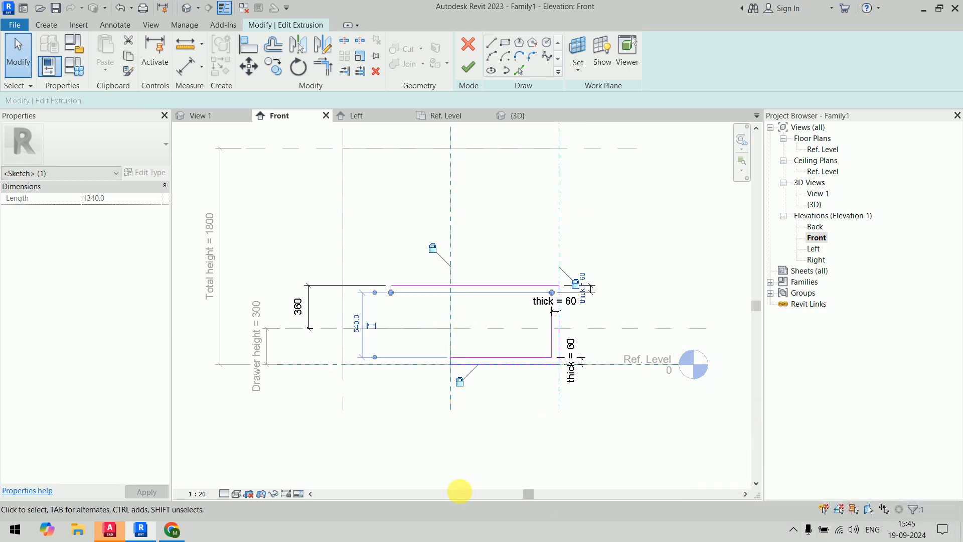
pyautogui.press('Down')
pyautogui.press('Down')
# Step: Set the distance from the drawer-height plane to the shelf's top edge to 300
pyautogui.click(429, 285)
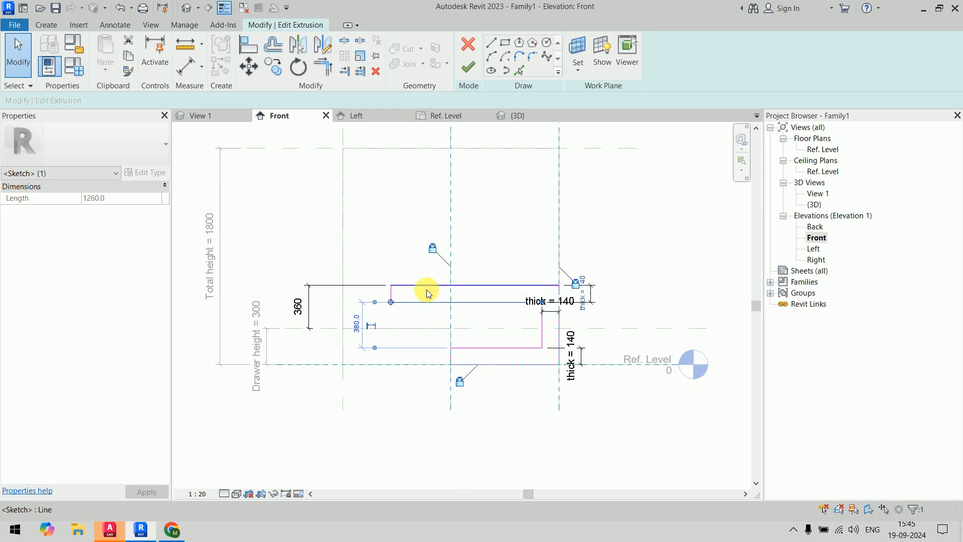
pyautogui.click(300, 305)
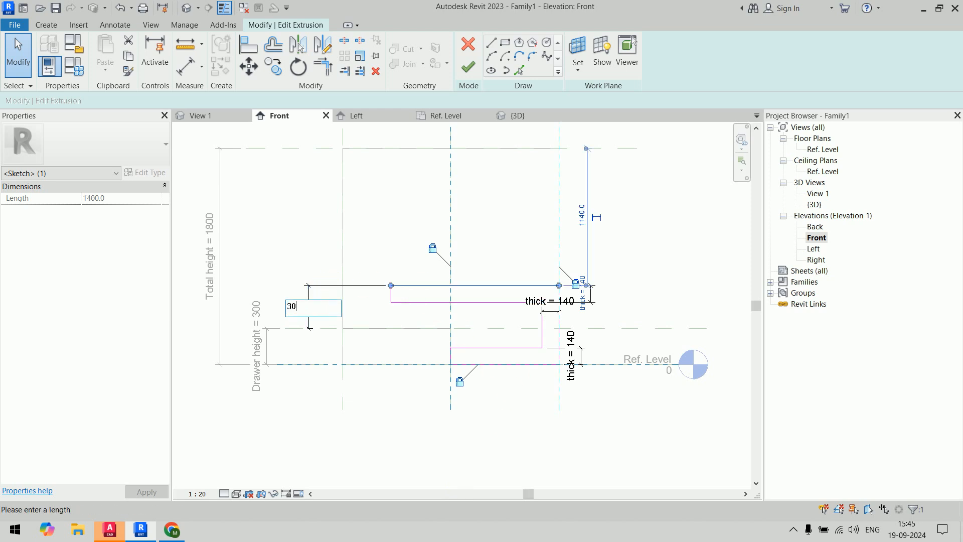
pyautogui.write('300')
pyautogui.press('Return')
pyautogui.click(632, 260)
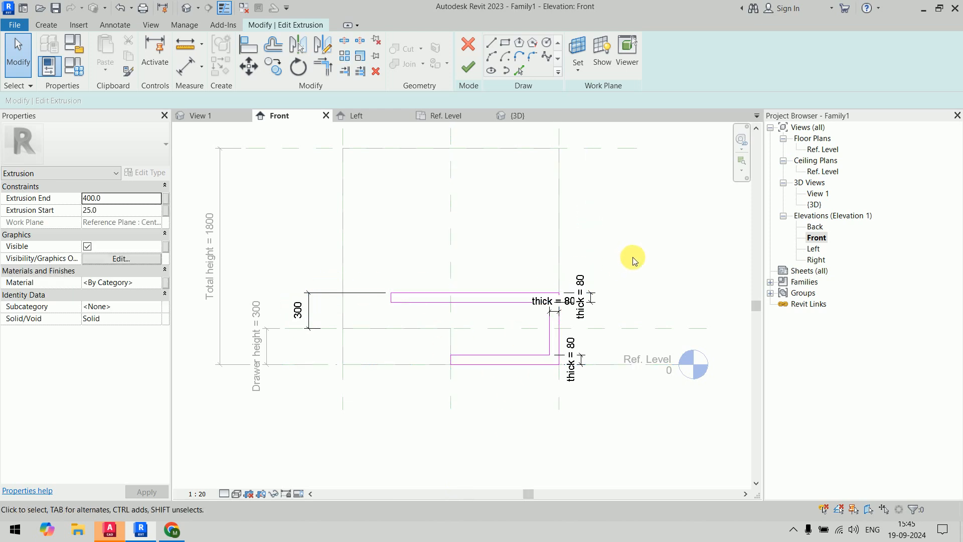
# Step: Label the shelf's height dimension above the drawer plane with a new family type parameter named h1
pyautogui.click(314, 295)
pyautogui.click(589, 62)
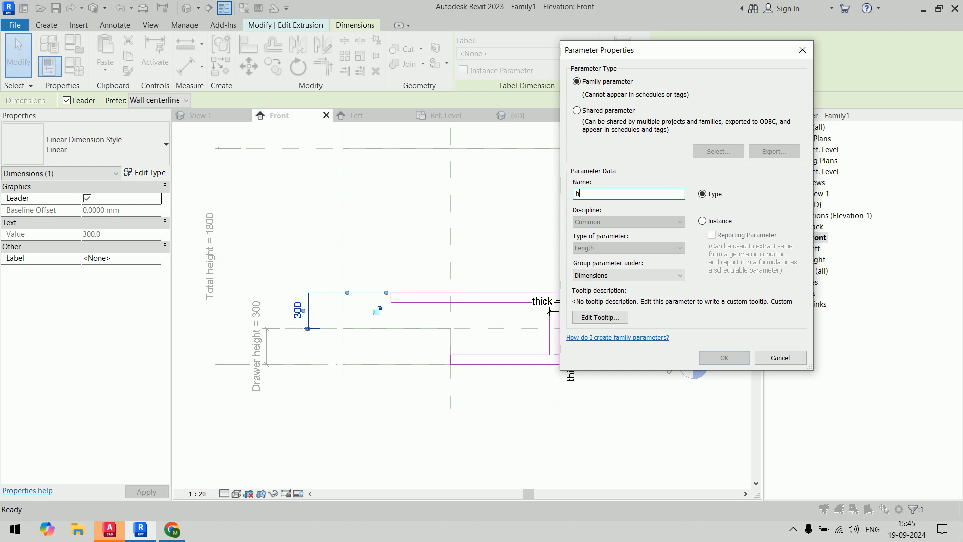
pyautogui.write('h1')
pyautogui.click(718, 356)
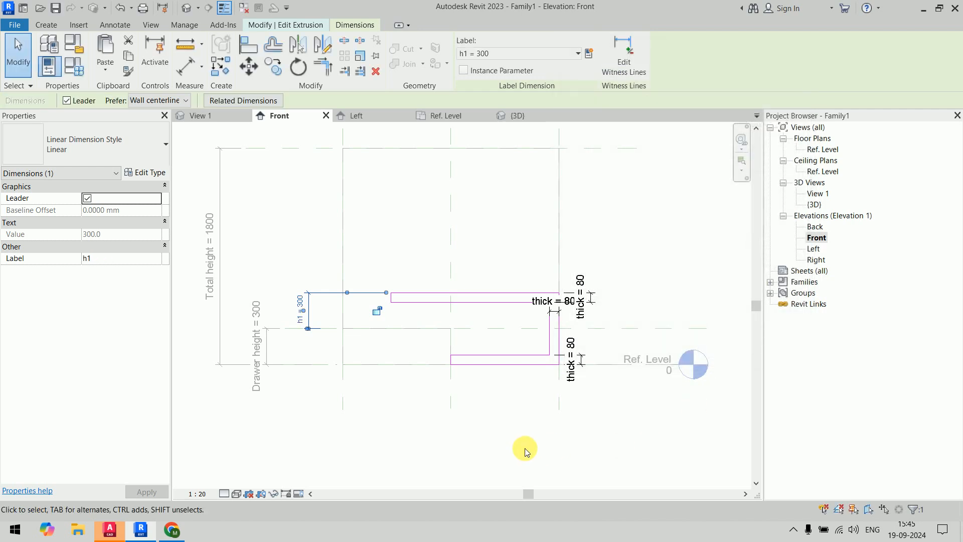
pyautogui.click(524, 448)
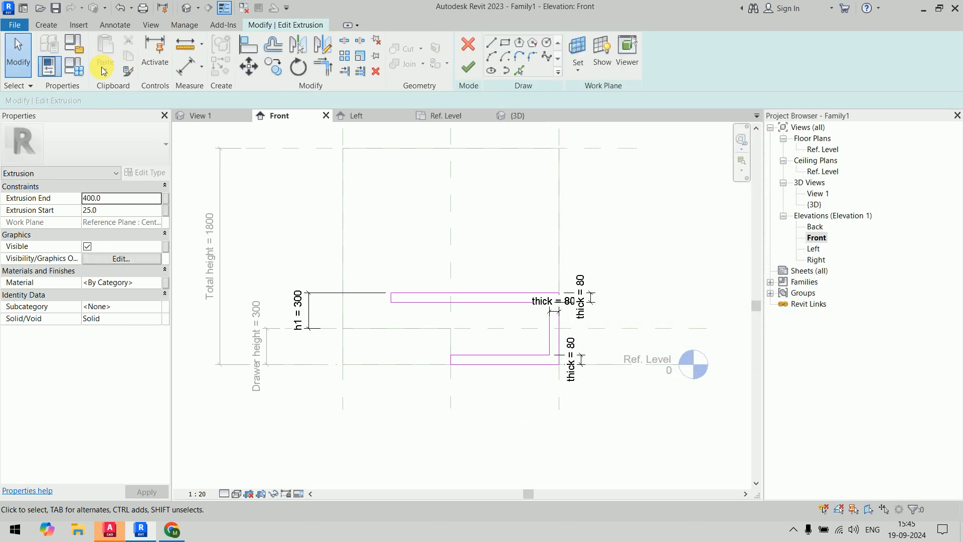
# Step: Set the thick parameter to 50 in the family types
pyautogui.click(74, 66)
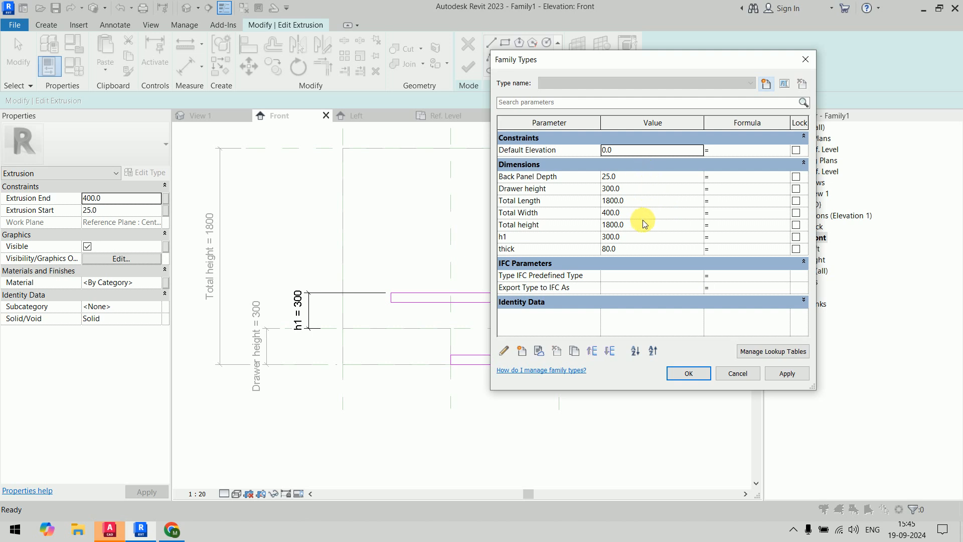
pyautogui.click(650, 237)
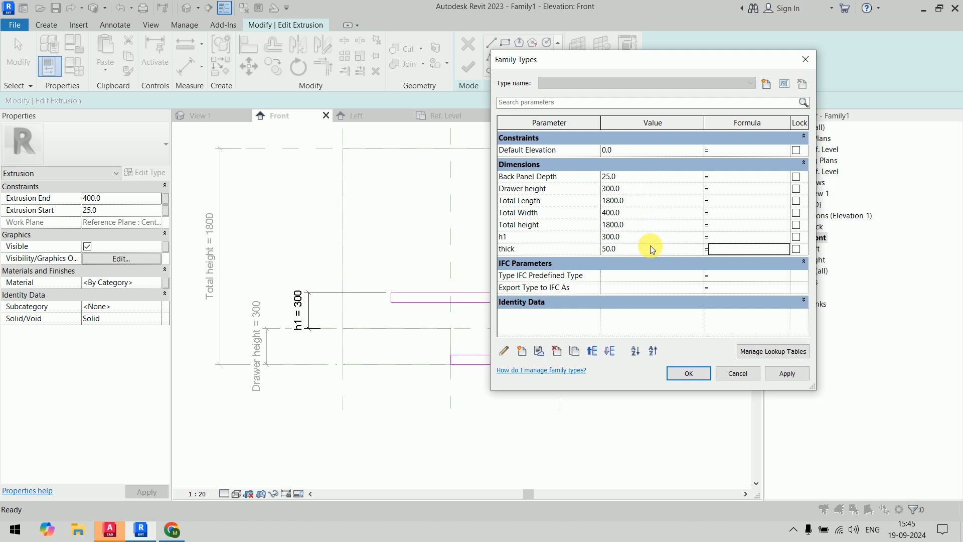
pyautogui.click(685, 375)
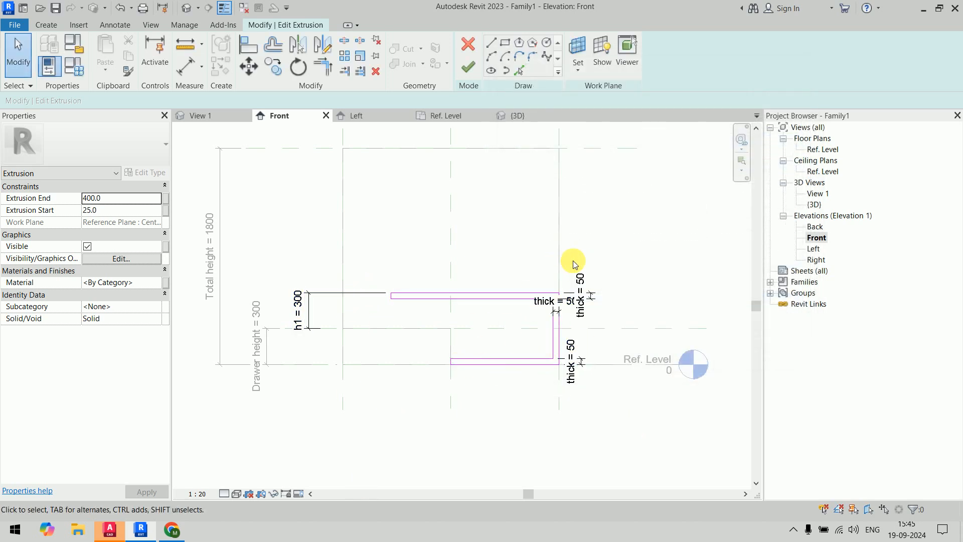
pyautogui.press('d')
pyautogui.press('i')
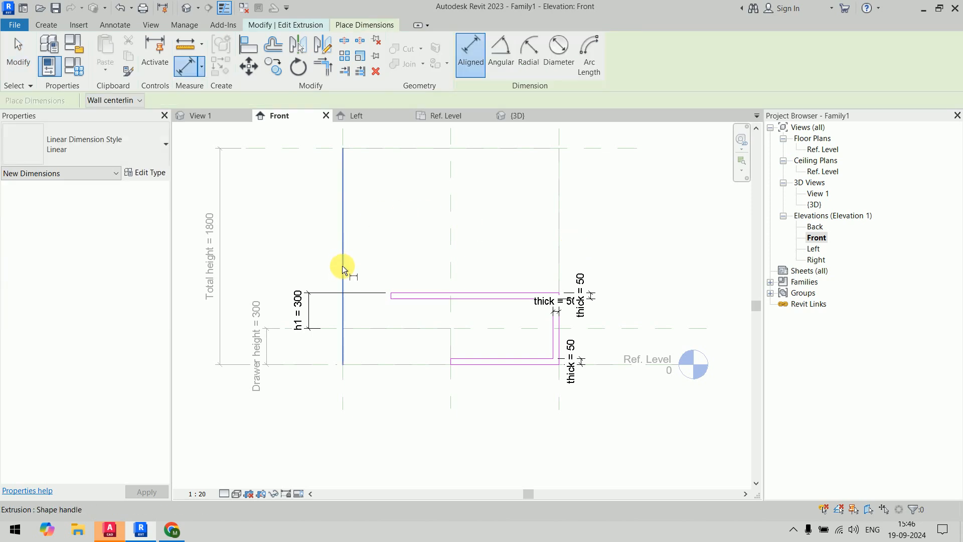
pyautogui.click(343, 272)
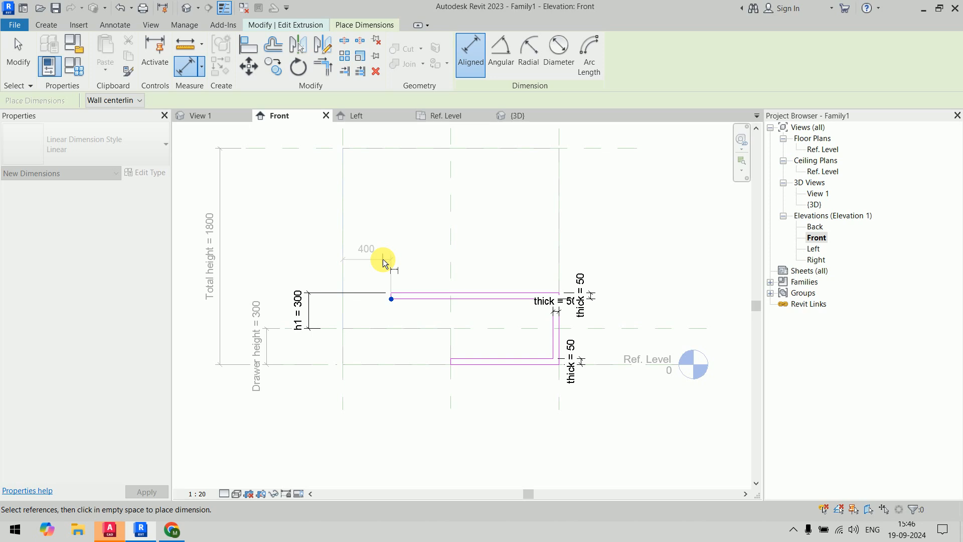
pyautogui.press('Escape')
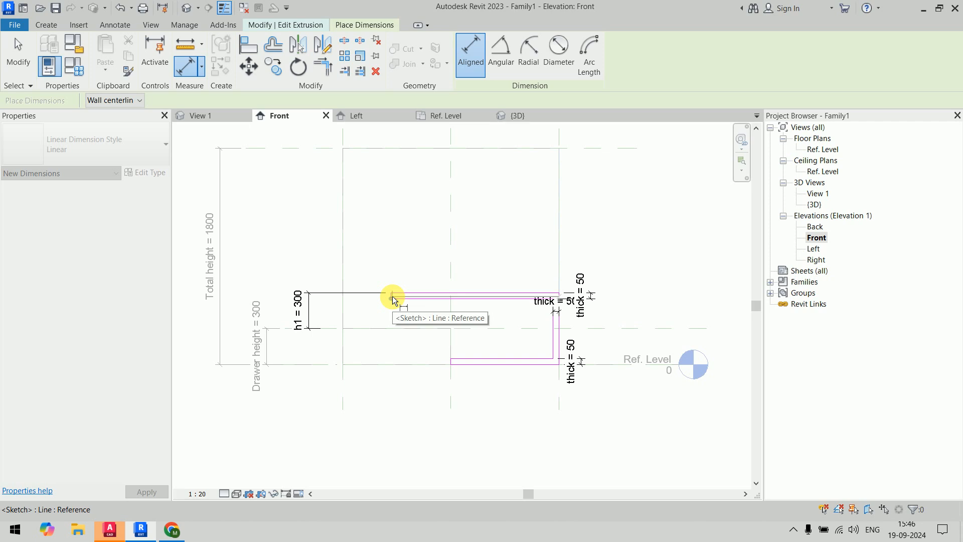
pyautogui.press('Escape')
pyautogui.press('Escape')
# Step: Dimension the upper shelf board's overhang from the central vertical reference plane to its free end
pyautogui.press('d')
pyautogui.press('i')
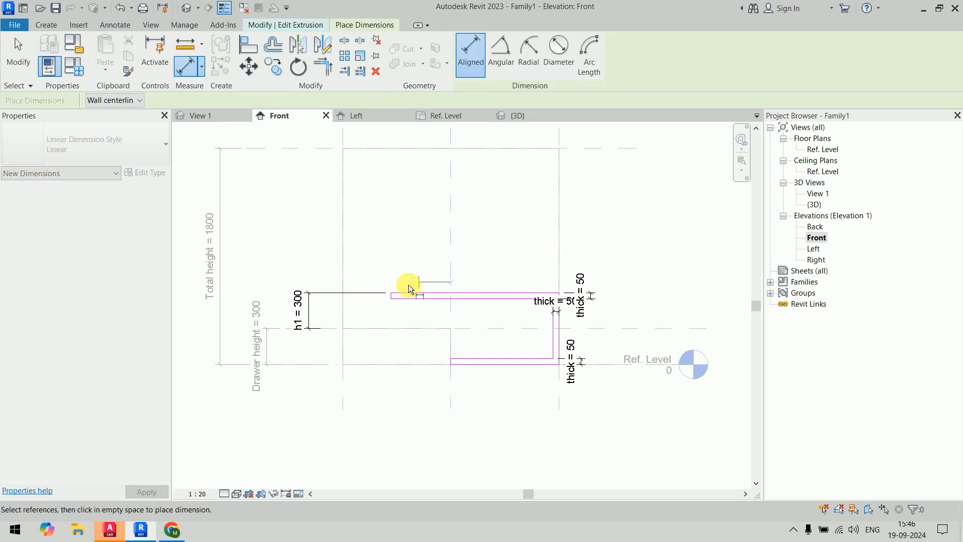
pyautogui.click(391, 298)
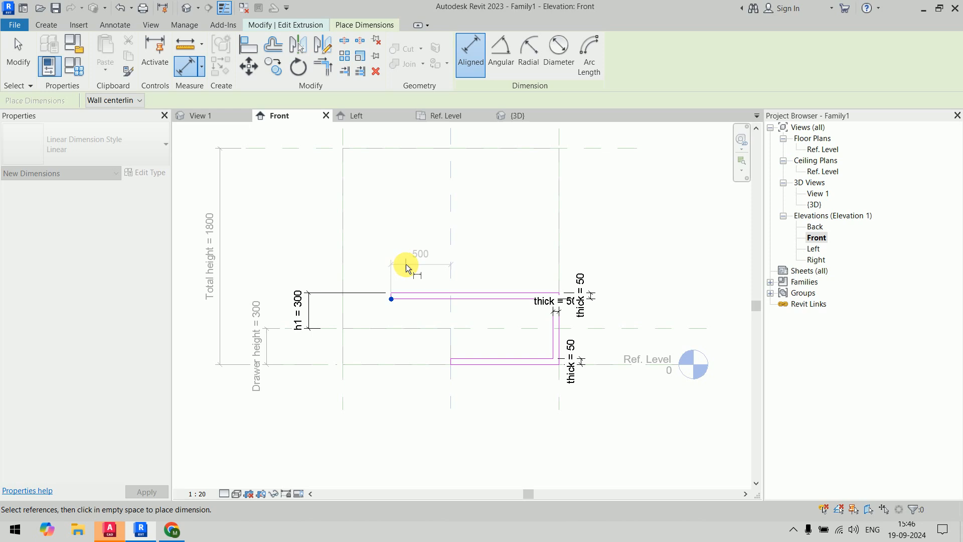
pyautogui.click(405, 263)
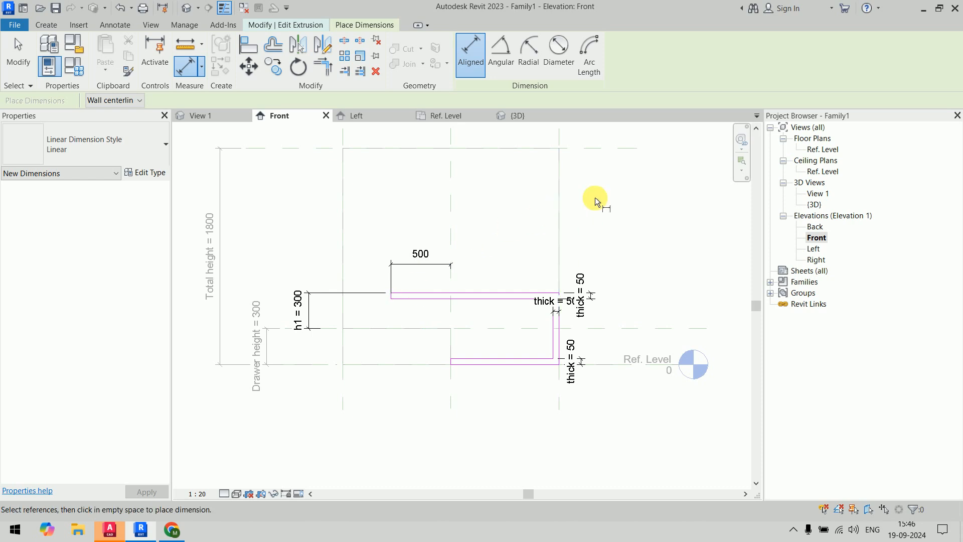
pyautogui.press('Escape')
# Step: Finish the shelf's extrusion sketch and inspect the unit in the 3D view
pyautogui.click(468, 64)
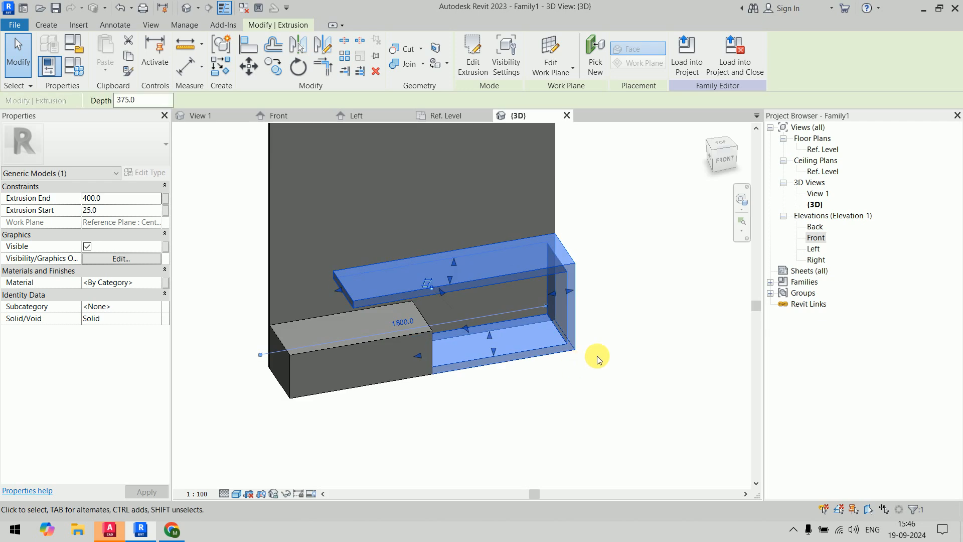
pyautogui.click(590, 385)
pyautogui.keyDown('shift'); pyautogui.moveTo(591, 385); pyautogui.dragTo(587, 311, button='middle'); pyautogui.keyUp('shift')
# Step: Link the wraparound shelf's material to a new family type parameter named M1
pyautogui.click(569, 276)
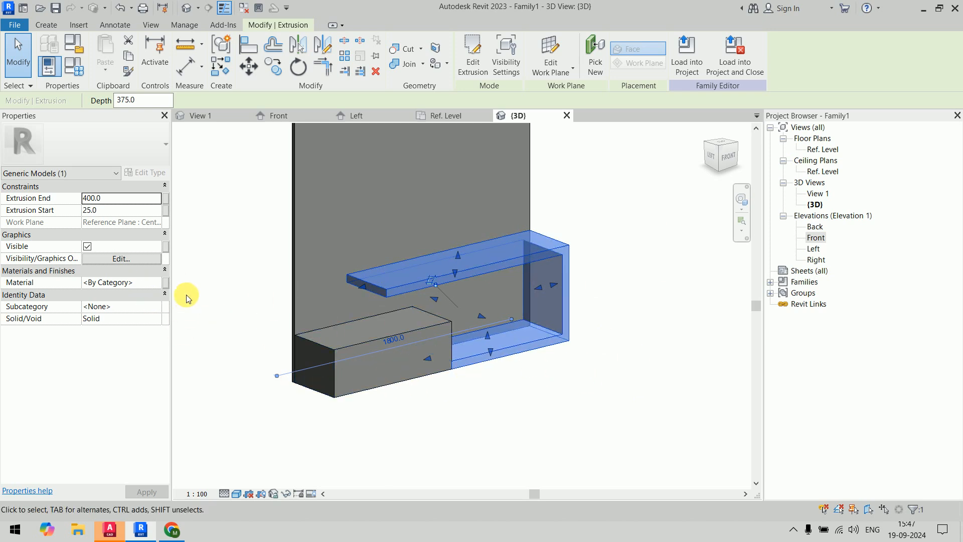
pyautogui.click(157, 283)
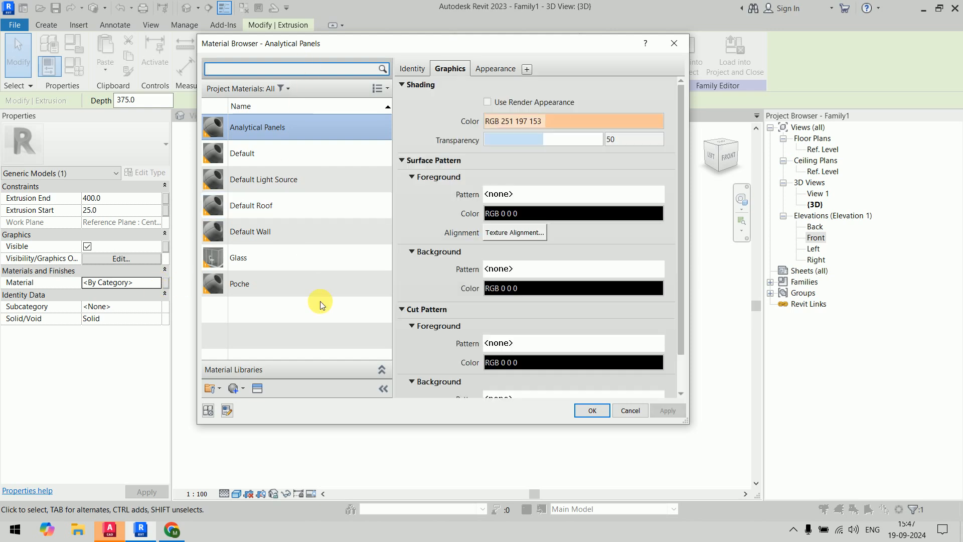
pyautogui.click(674, 43)
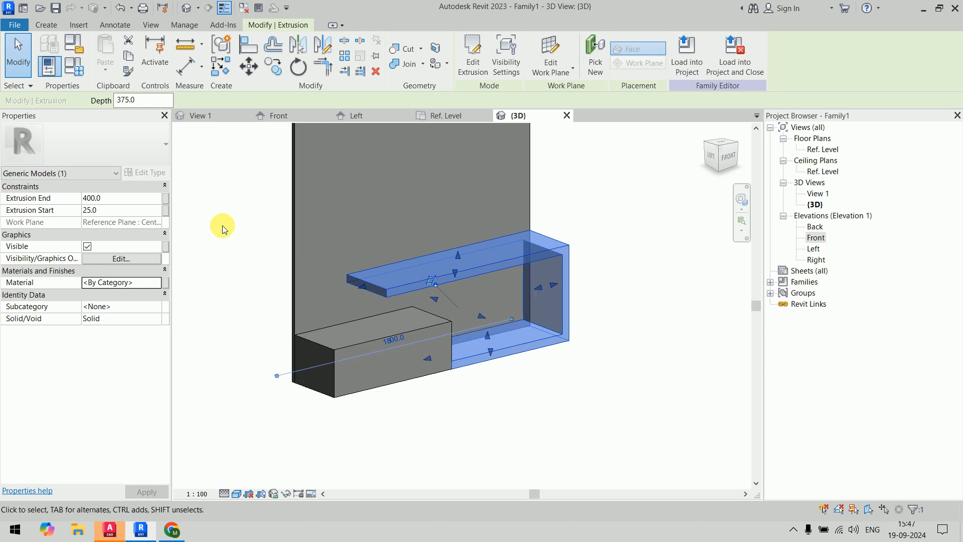
pyautogui.click(165, 284)
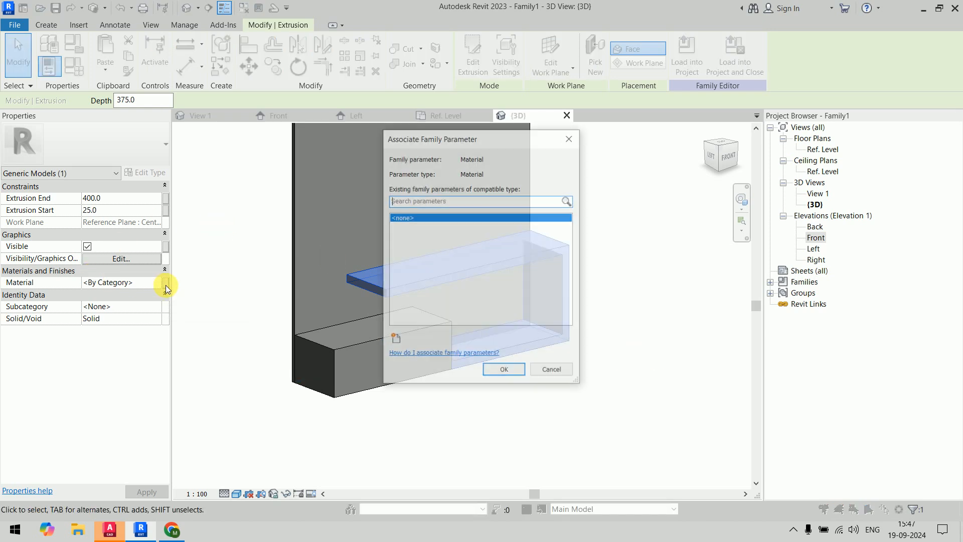
pyautogui.click(395, 339)
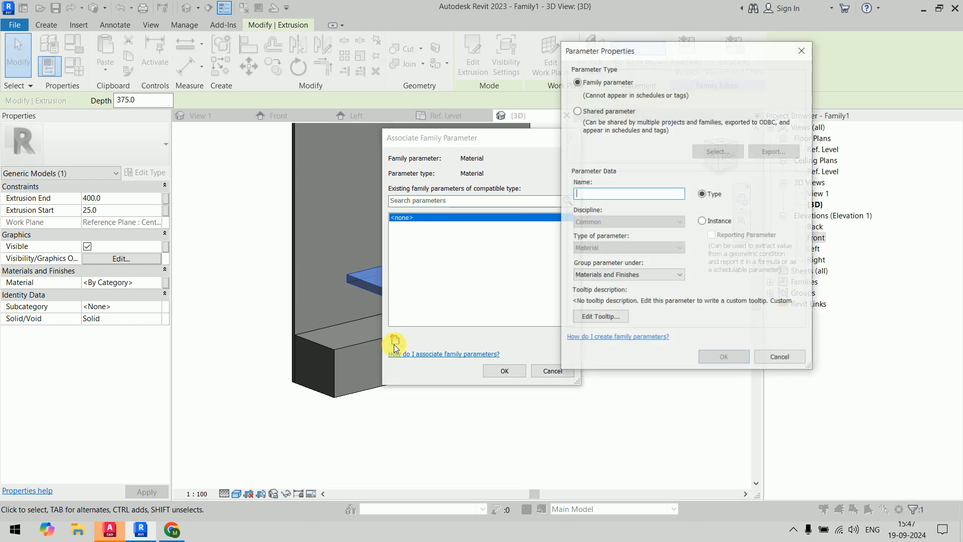
pyautogui.click(637, 197)
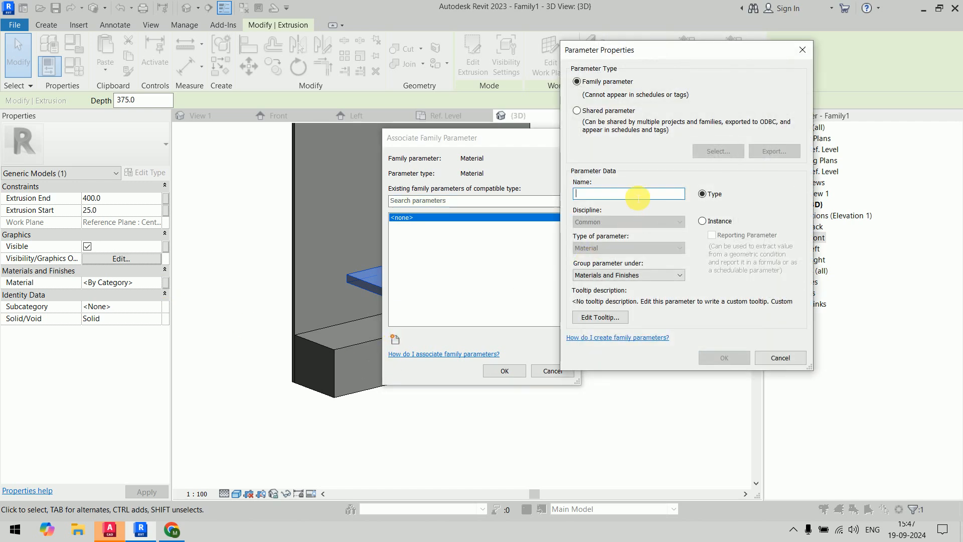
pyautogui.write('M1')
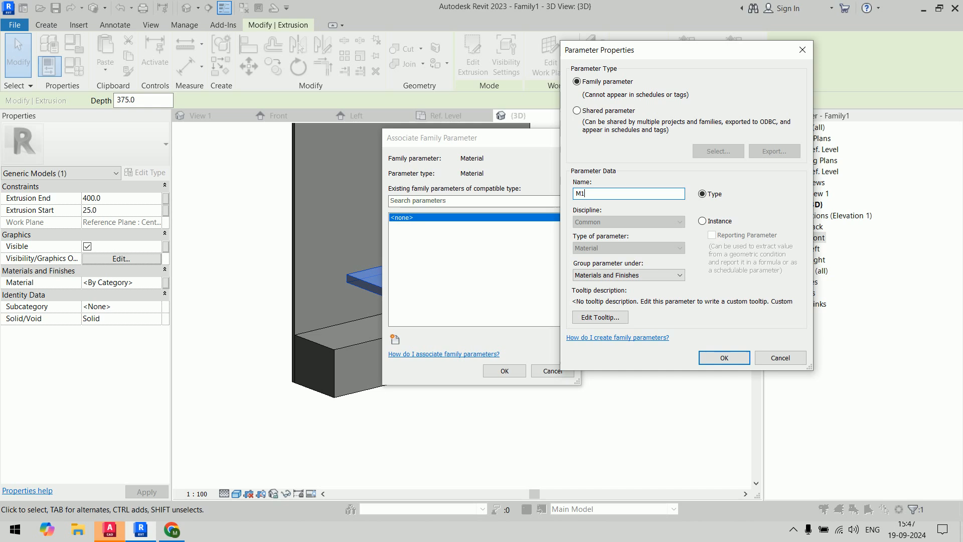
pyautogui.click(726, 361)
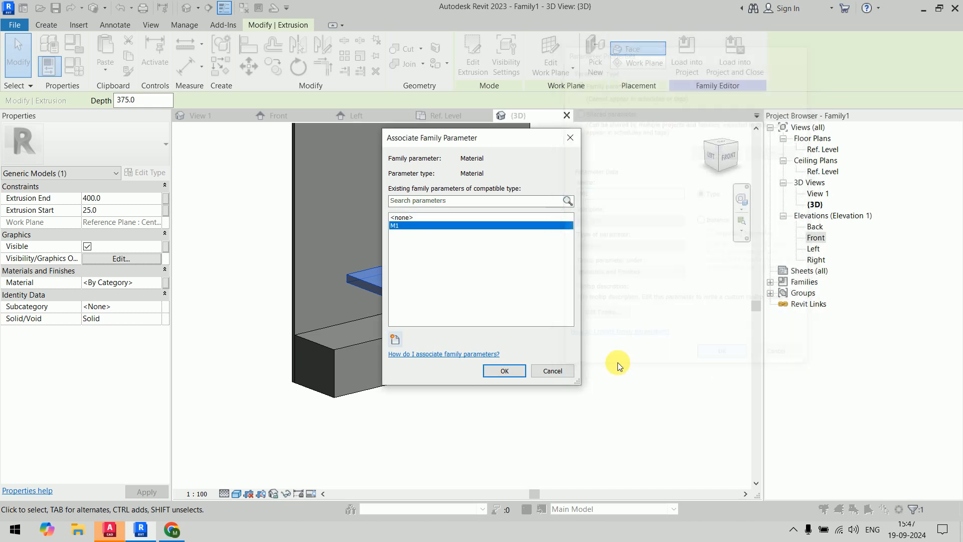
pyautogui.click(507, 371)
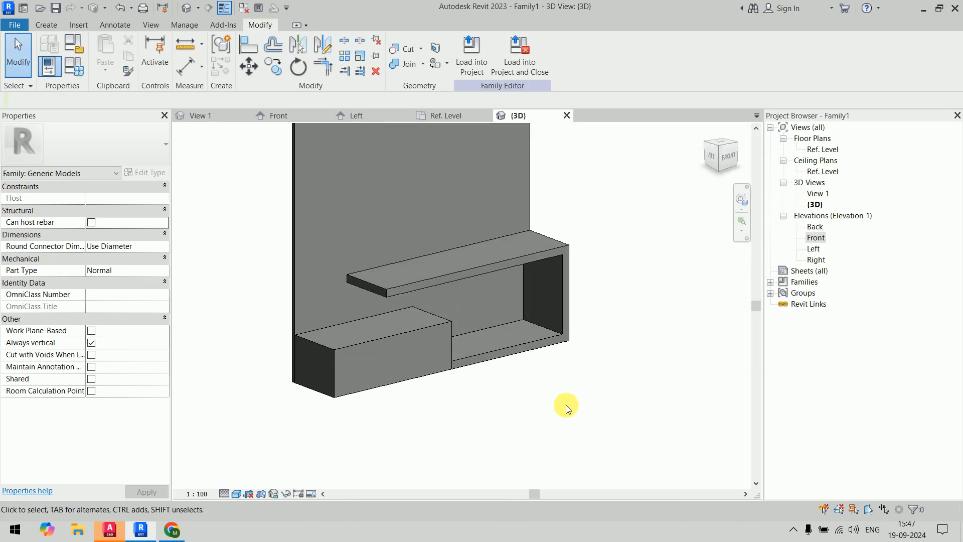
# Step: Link the drawer box's material to a new family type parameter named m2 and review the family types
pyautogui.click(419, 337)
pyautogui.click(165, 283)
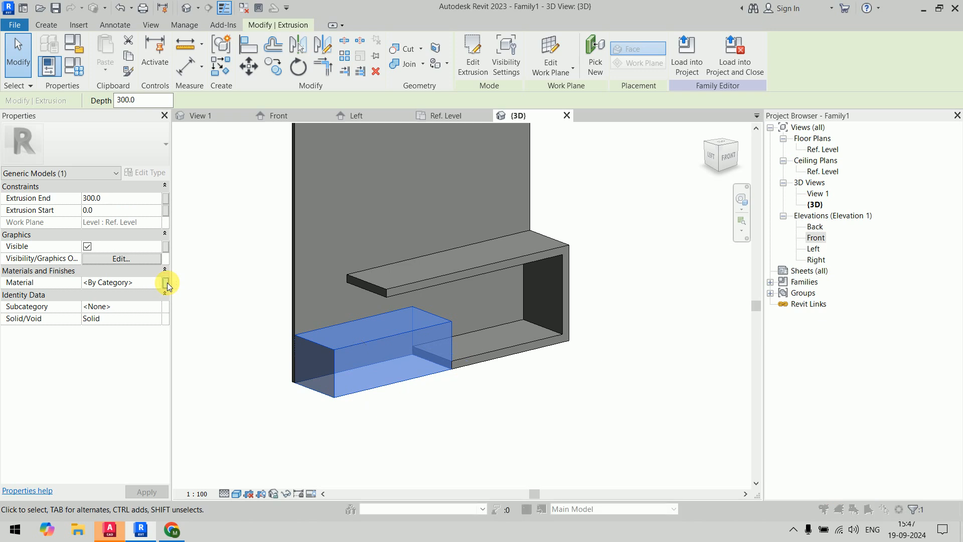
pyautogui.click(395, 340)
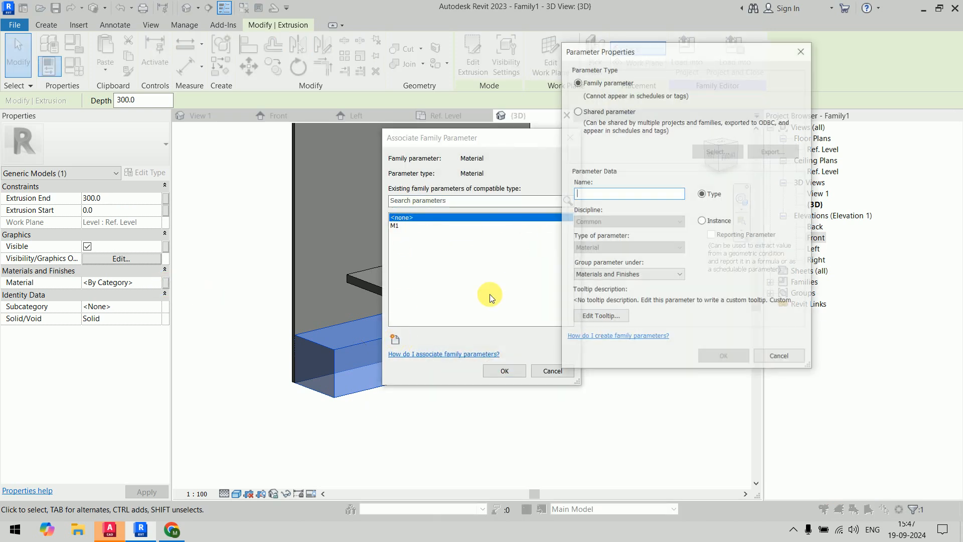
pyautogui.write('m2')
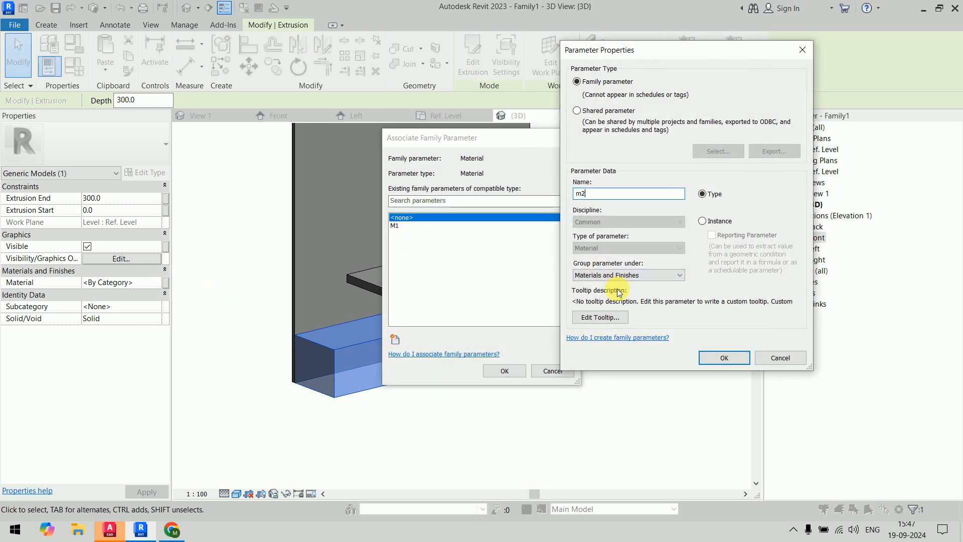
pyautogui.click(740, 363)
pyautogui.click(502, 370)
pyautogui.click(527, 396)
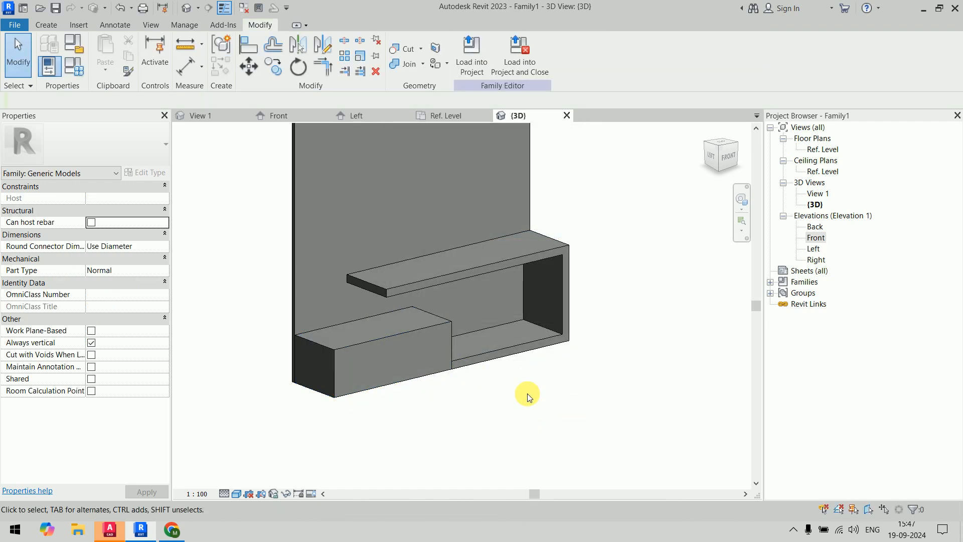
pyautogui.click(73, 70)
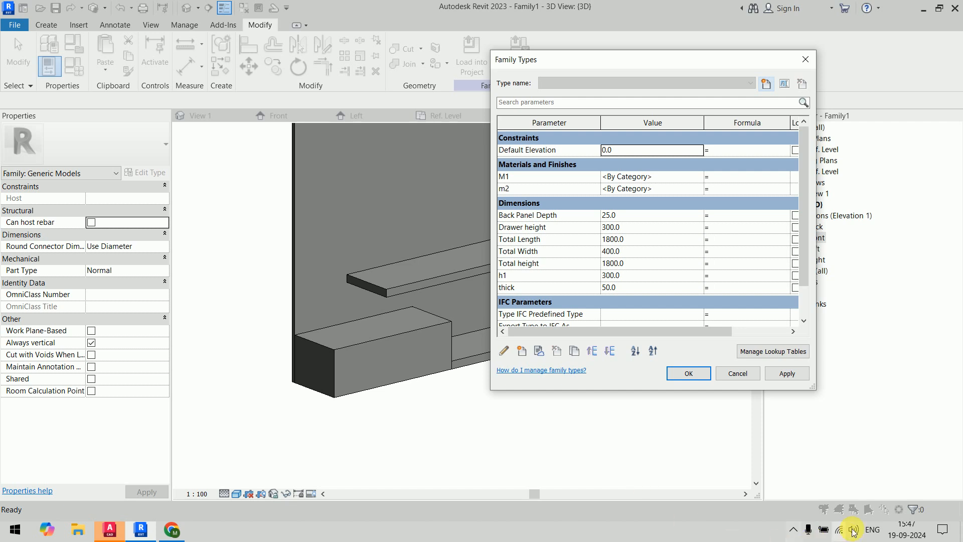
pyautogui.click(741, 378)
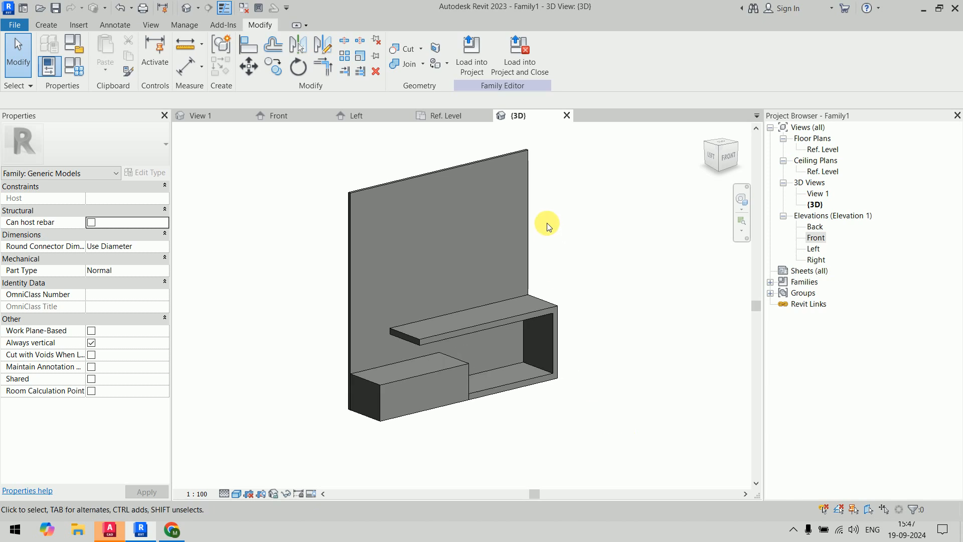
# Step: Link the back panel's material to a new family type parameter named base material
pyautogui.click(503, 213)
pyautogui.click(166, 282)
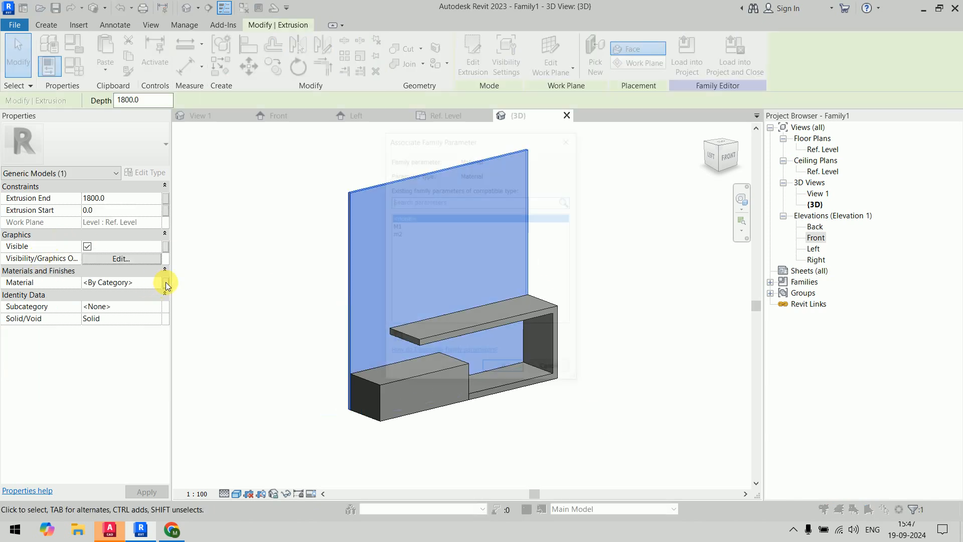
pyautogui.click(394, 340)
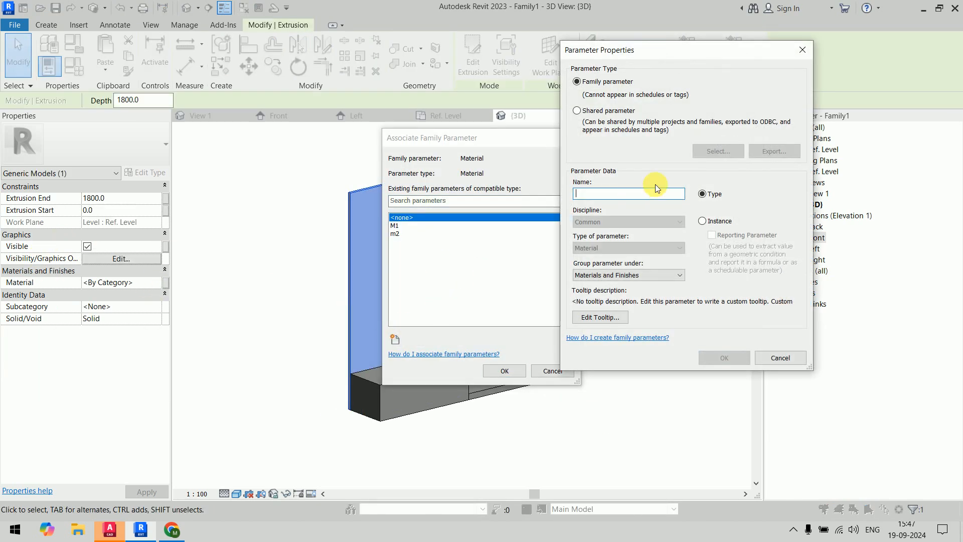
pyautogui.write('base material')
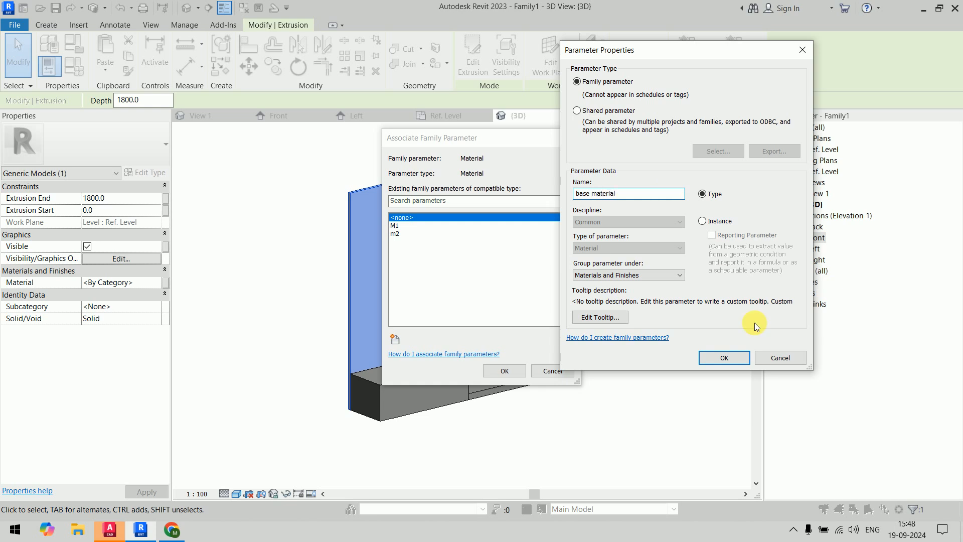
pyautogui.click(722, 357)
pyautogui.click(505, 371)
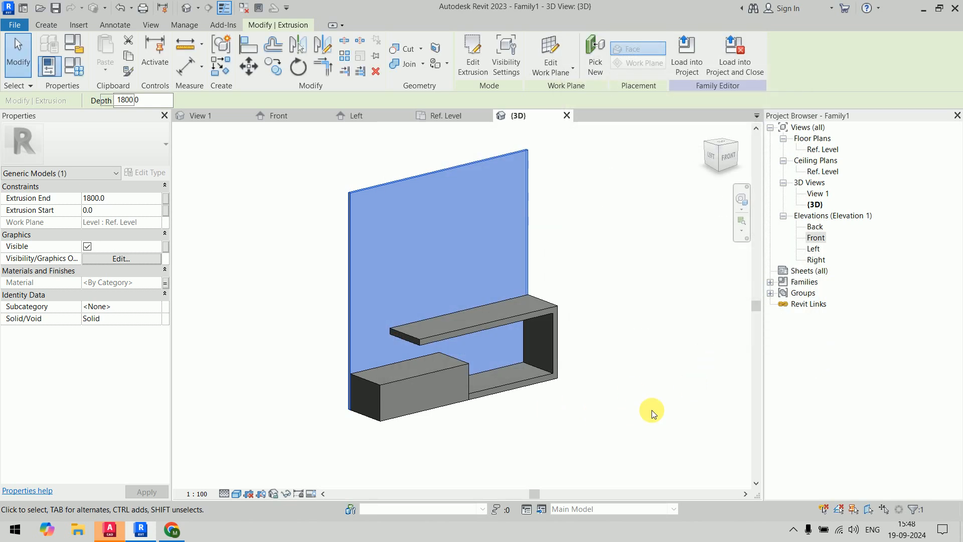
pyautogui.click(652, 411)
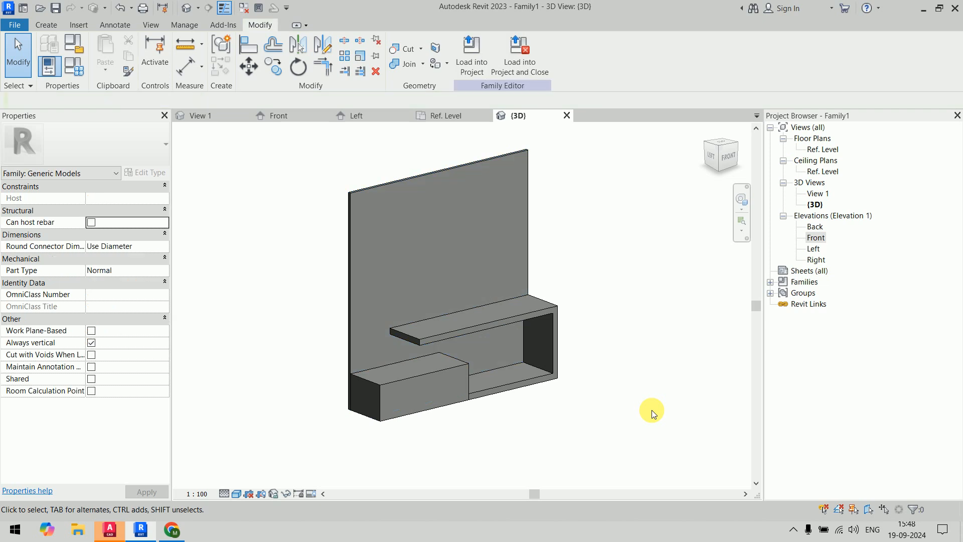
# Step: Check the TV unit photo in Chrome, return to Revit and reopen the wraparound shelf's extrusion sketch in the front elevation
pyautogui.click(172, 530)
pyautogui.moveTo(303, 299)
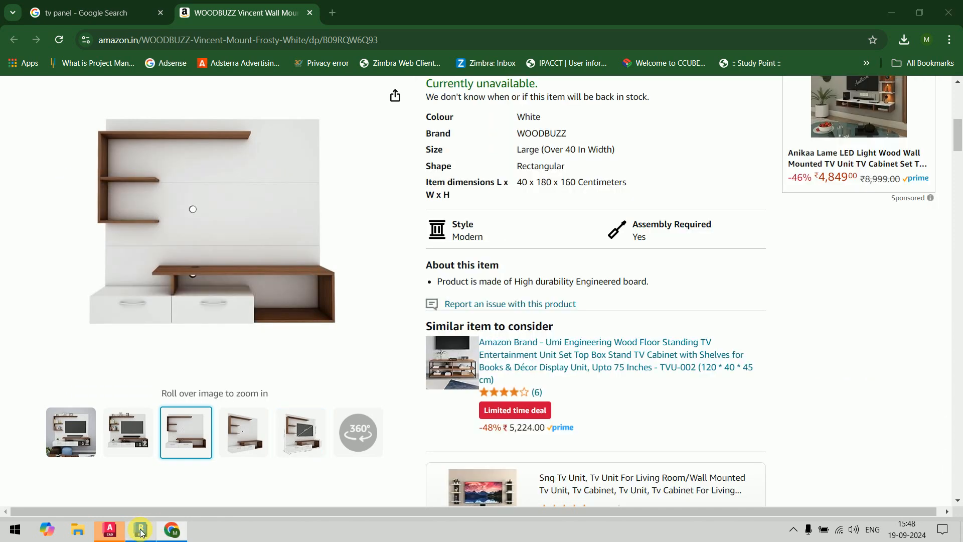
pyautogui.click(141, 529)
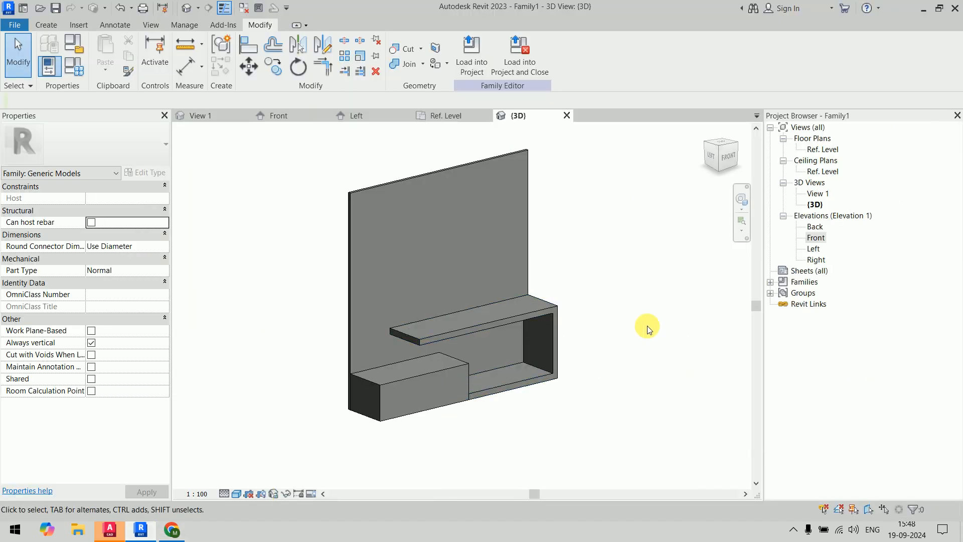
pyautogui.click(293, 116)
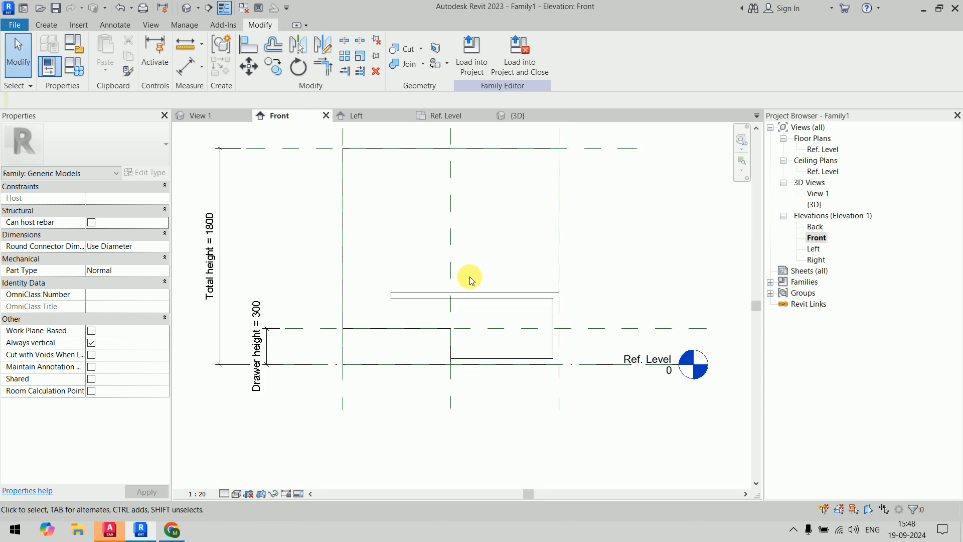
pyautogui.click(470, 293)
pyautogui.click(479, 47)
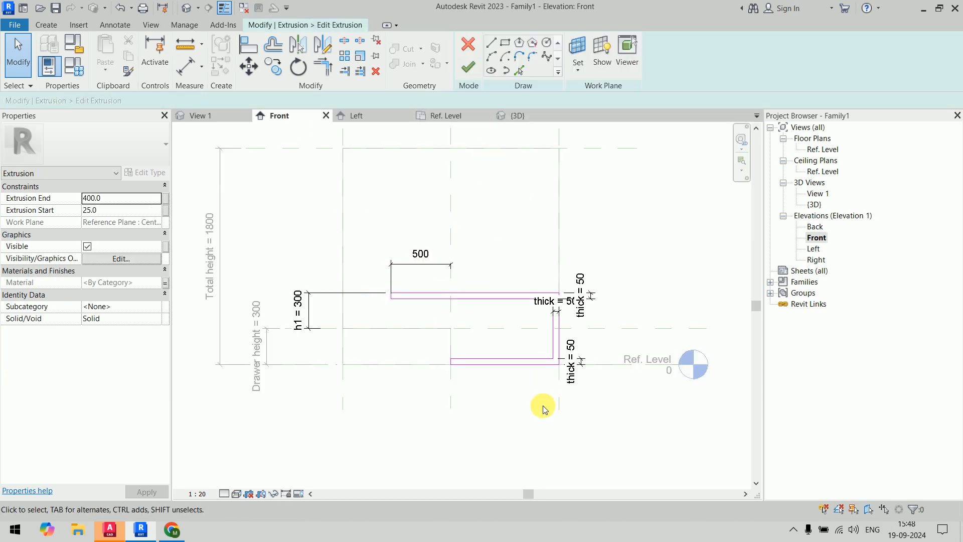
# Step: Sketch a vertical line about 250 mm long from the upper board's underside down to the drawer-height reference plane, within the overhang
pyautogui.scroll(3, 543, 409)
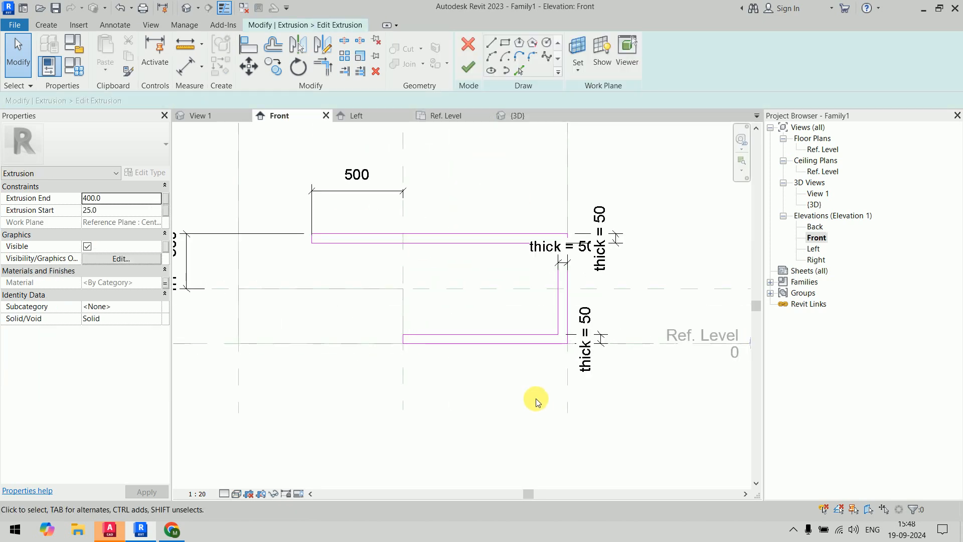
pyautogui.click(489, 44)
pyautogui.click(333, 244)
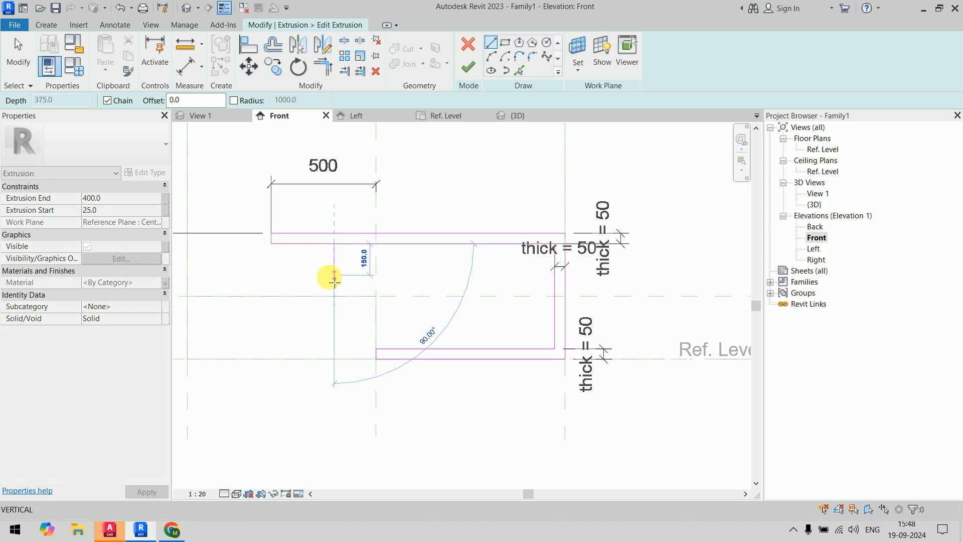
pyautogui.click(334, 296)
pyautogui.press('Escape')
pyautogui.press('Escape')
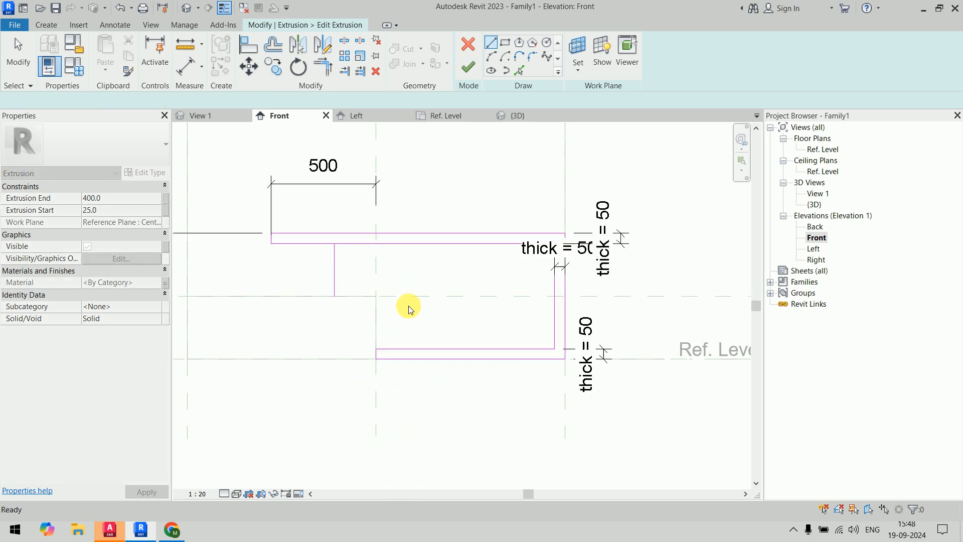
# Step: Offset the vertical line 25 mm to both sides as the support's edges and delete the centre line
pyautogui.click(518, 70)
pyautogui.moveTo(179, 101); pyautogui.dragTo(107, 114)
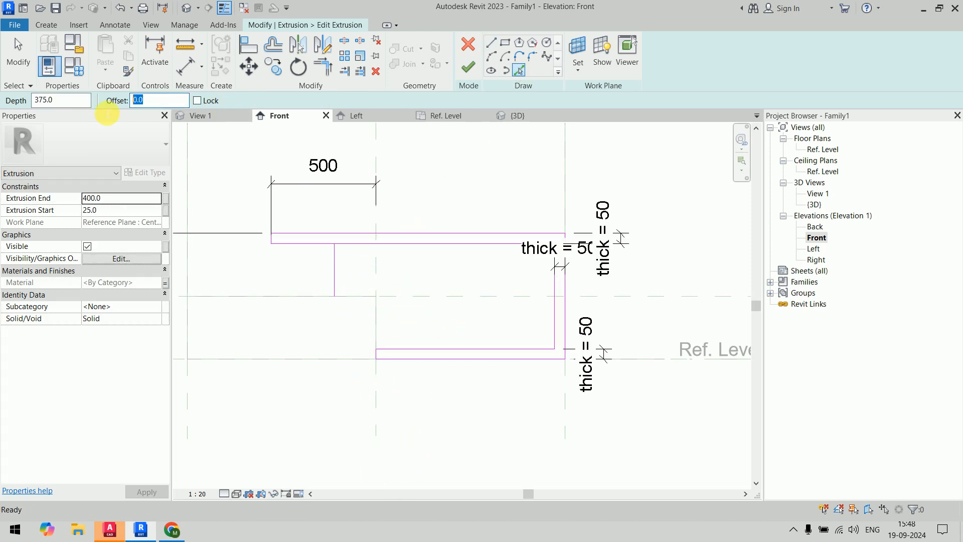
pyautogui.write('25.0')
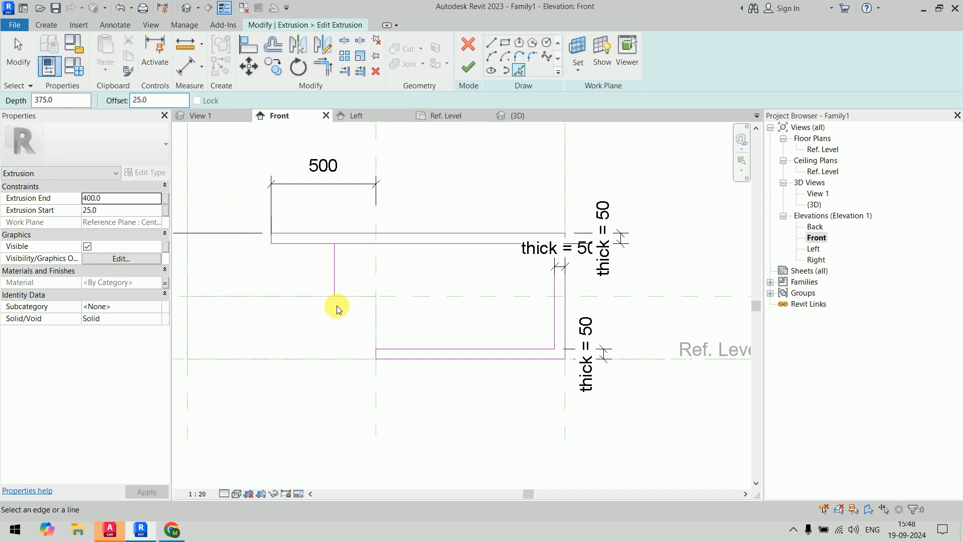
pyautogui.scroll(3, 337, 306)
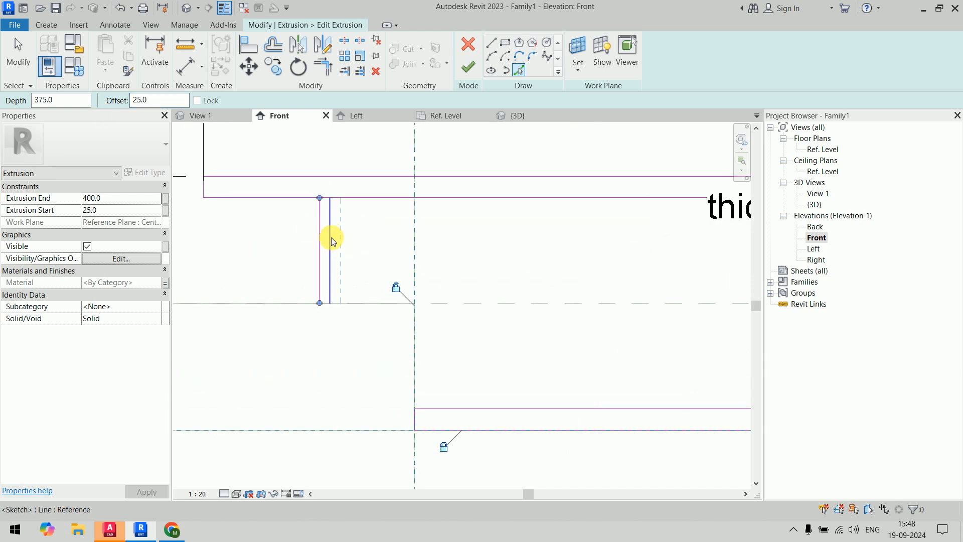
pyautogui.click(331, 241)
pyautogui.press('Escape')
pyautogui.press('Escape')
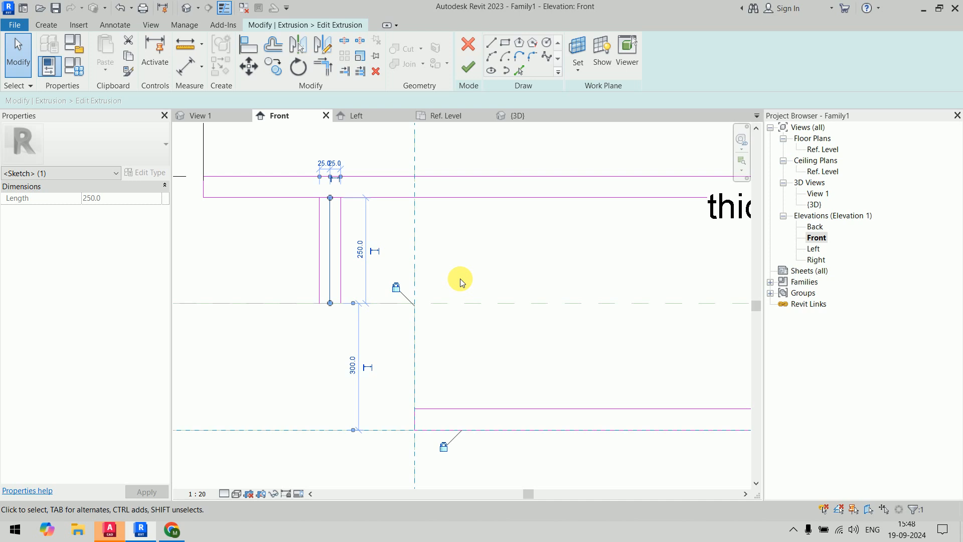
pyautogui.press('Delete')
# Step: Close the support's lower end with a horizontal line and lock it to the drawer-height reference plane
pyautogui.click(491, 43)
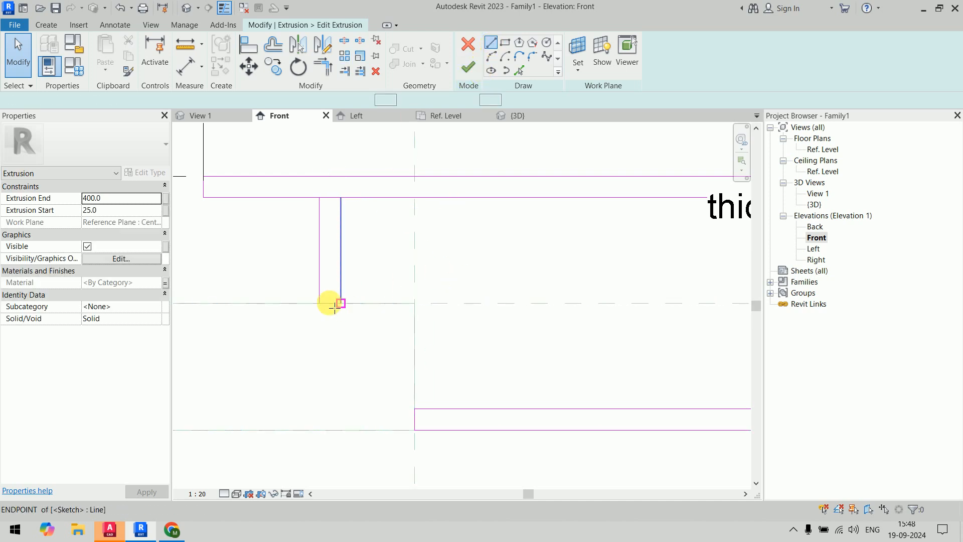
pyautogui.click(320, 303)
pyautogui.click(340, 303)
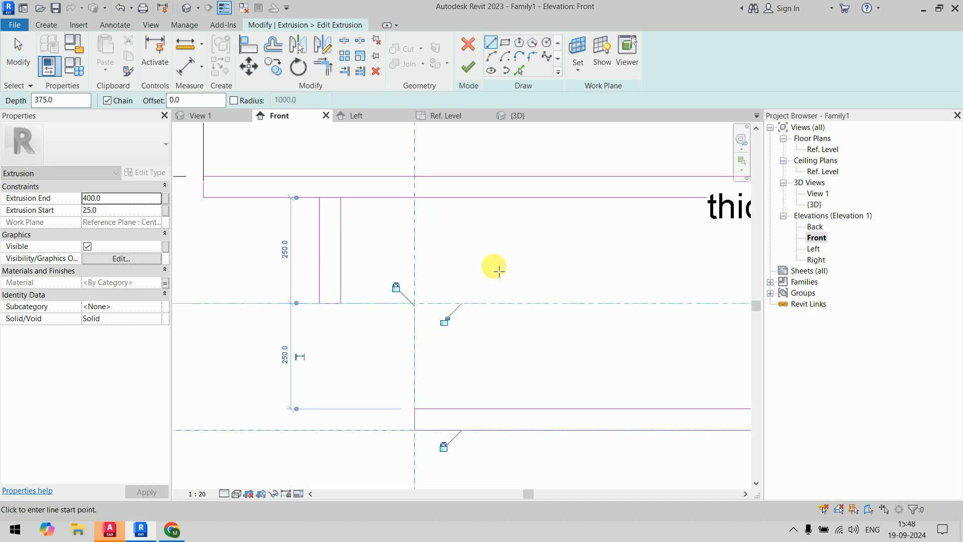
pyautogui.press('Escape')
pyautogui.press('Escape')
pyautogui.moveTo(329, 303)
pyautogui.mouseDown()
pyautogui.moveTo(337, 293)
pyautogui.moveTo(332, 303)
pyautogui.mouseUp()
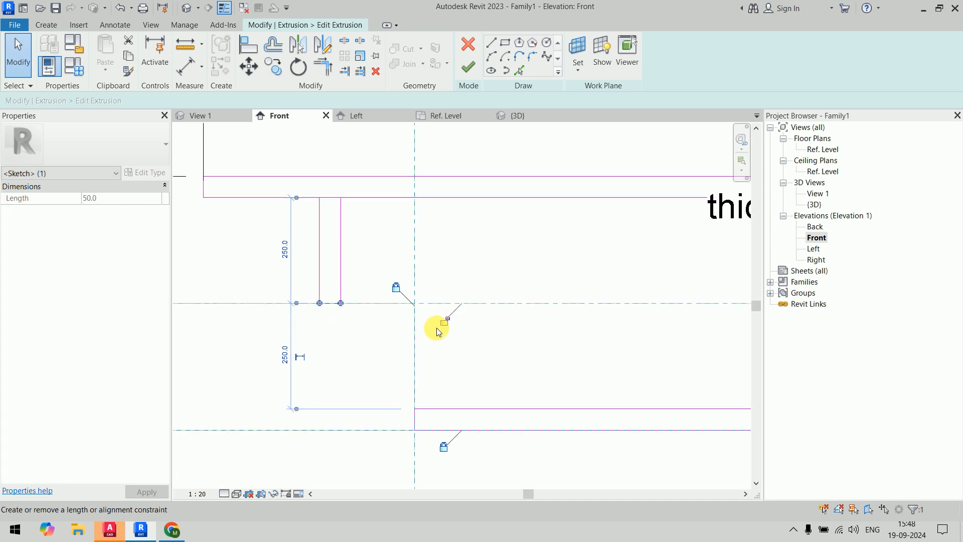
pyautogui.click(444, 321)
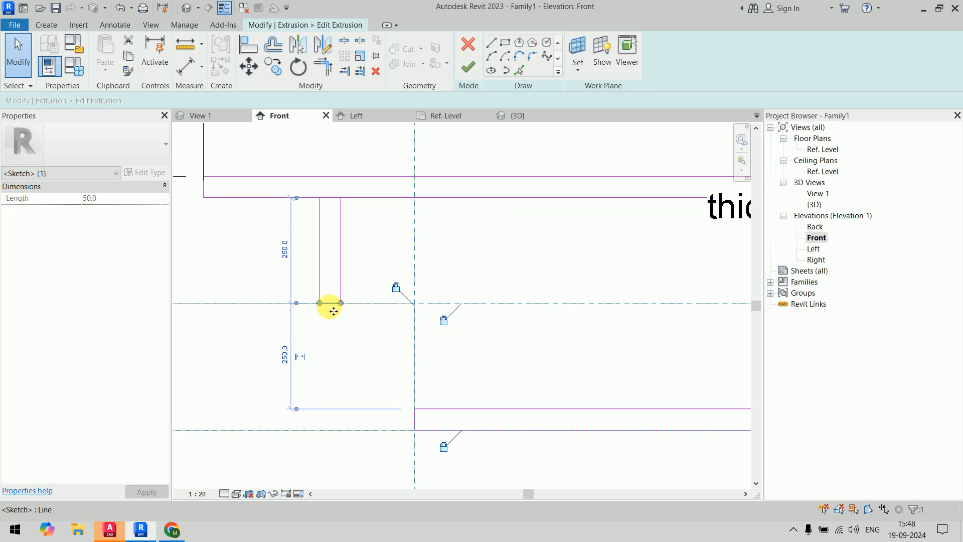
pyautogui.click(393, 227)
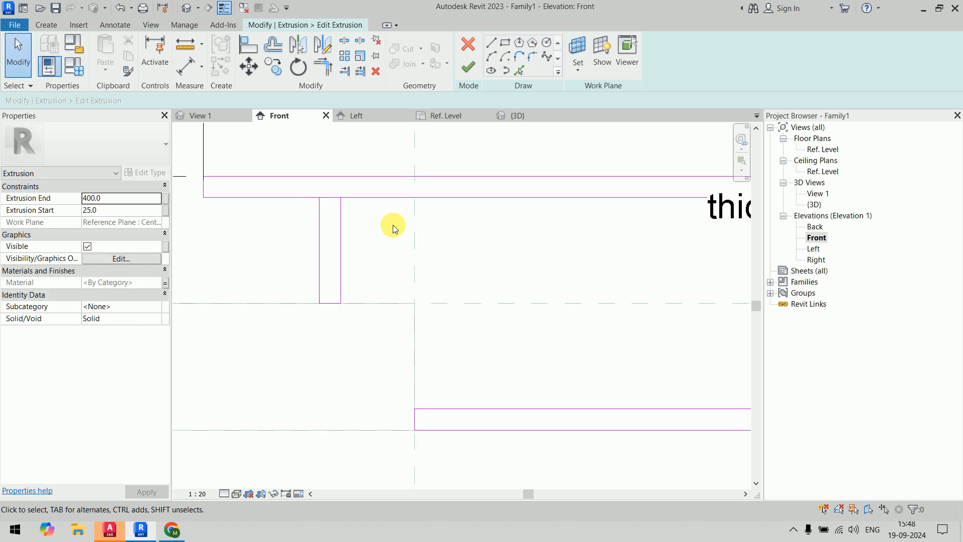
# Step: Split the upper board's lower edge between the support's sides and trim both parts to form corners with the support
pyautogui.press('s')
pyautogui.press('l')
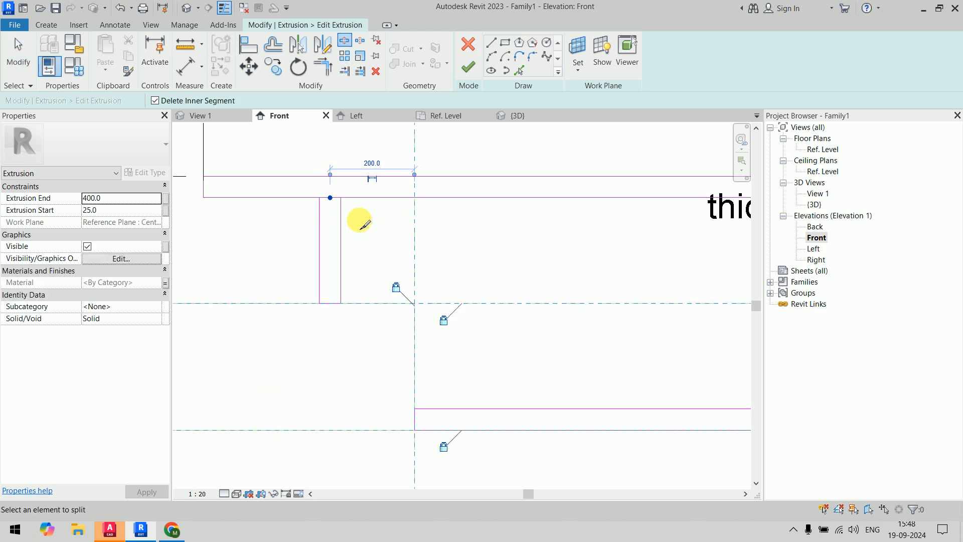
pyautogui.press('Escape')
pyautogui.press('t')
pyautogui.press('r')
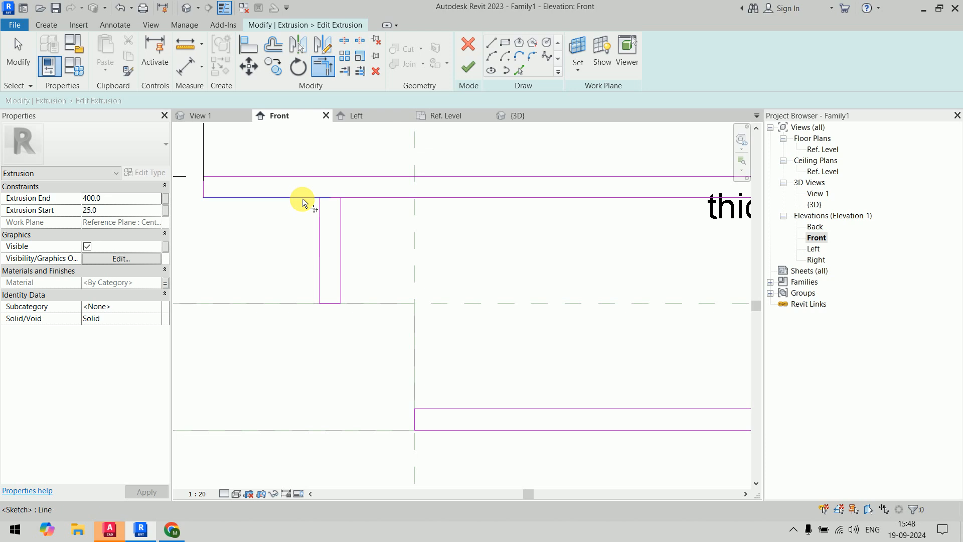
pyautogui.click(302, 197)
pyautogui.click(319, 214)
pyautogui.click(340, 230)
pyautogui.click(357, 198)
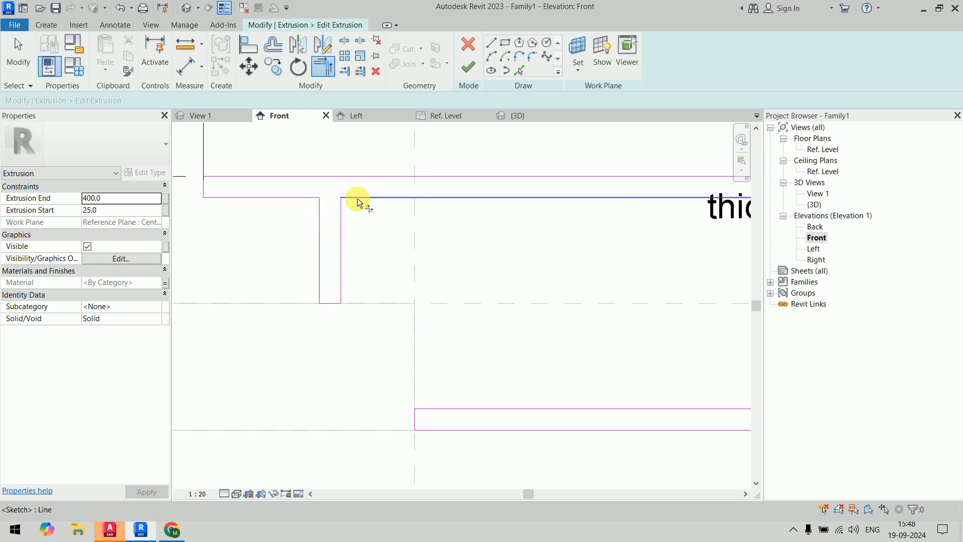
pyautogui.scroll(-5, 357, 198)
pyautogui.press('Escape')
pyautogui.press('Escape')
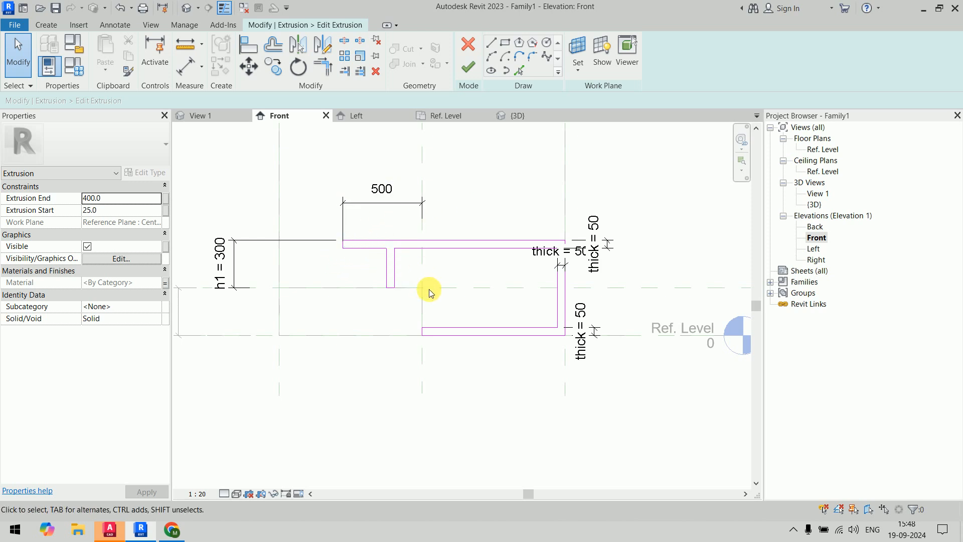
# Step: Finish the shelf's extrusion sketch and compare the unit in the 3D view with the product photo in Chrome
pyautogui.click(468, 68)
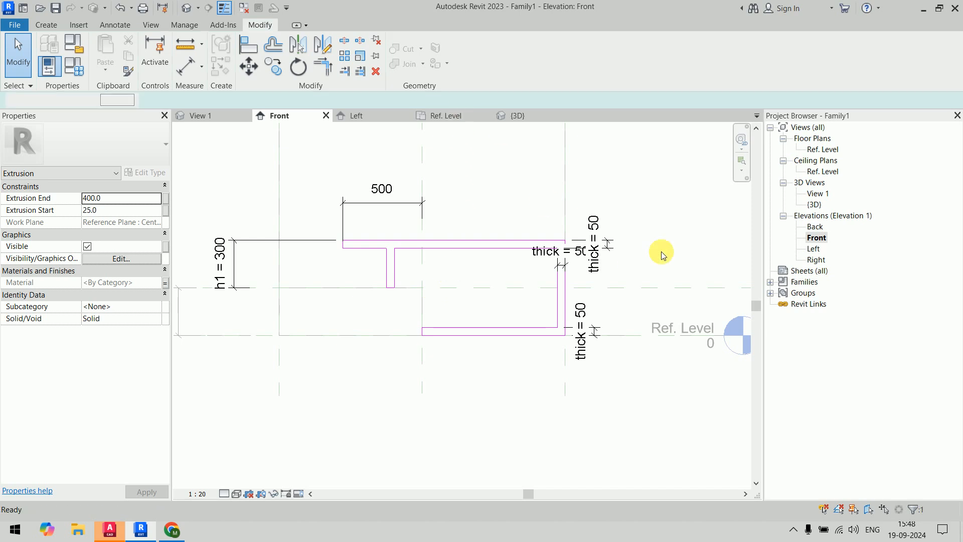
pyautogui.click(519, 116)
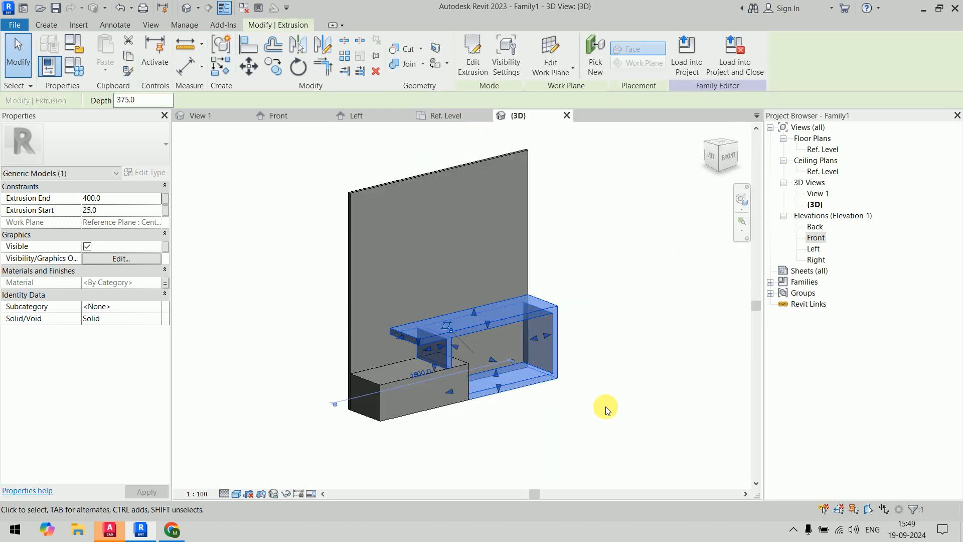
pyautogui.click(639, 371)
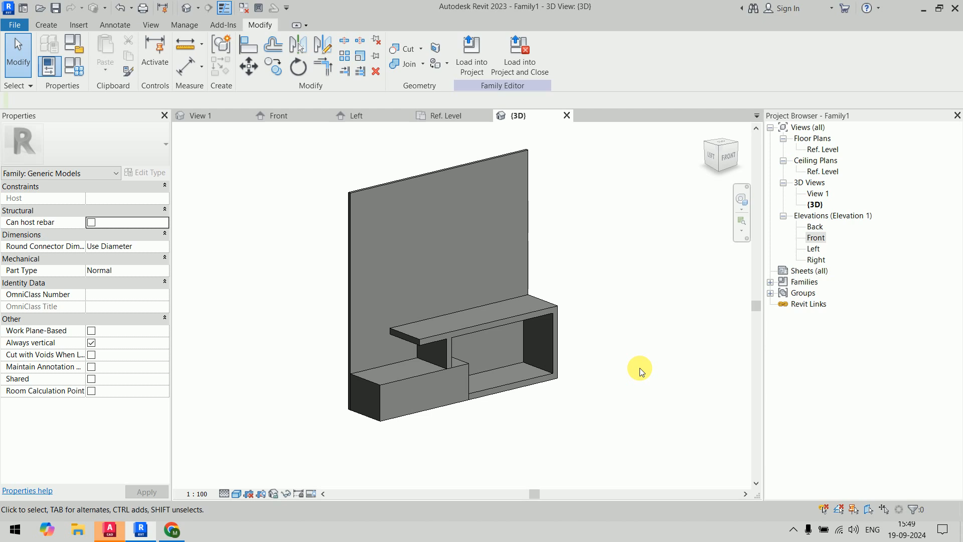
pyautogui.hotkey('alt', 'Tab')
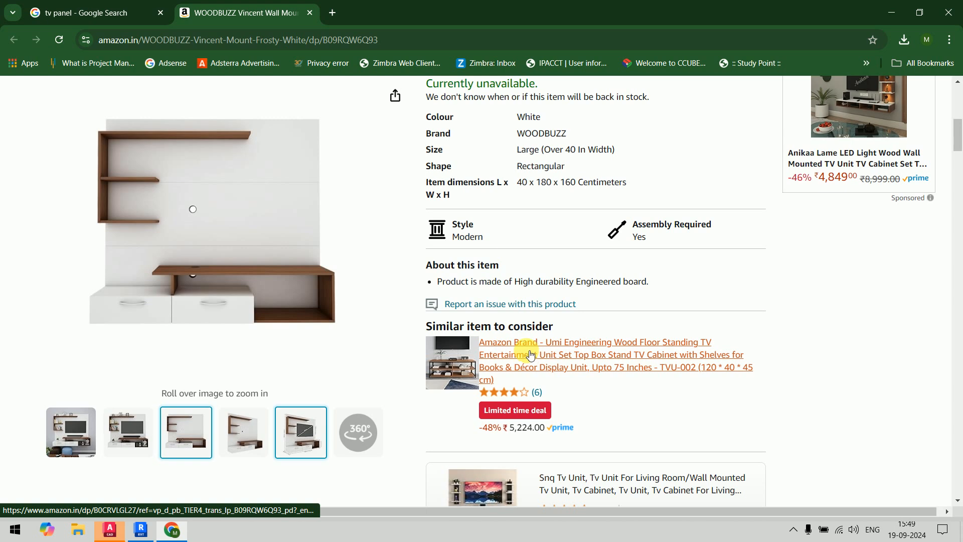
# Step: Examine the upper wall shelves in the product photo in Chrome and open the Front elevation in Revit
pyautogui.moveTo(236, 167)
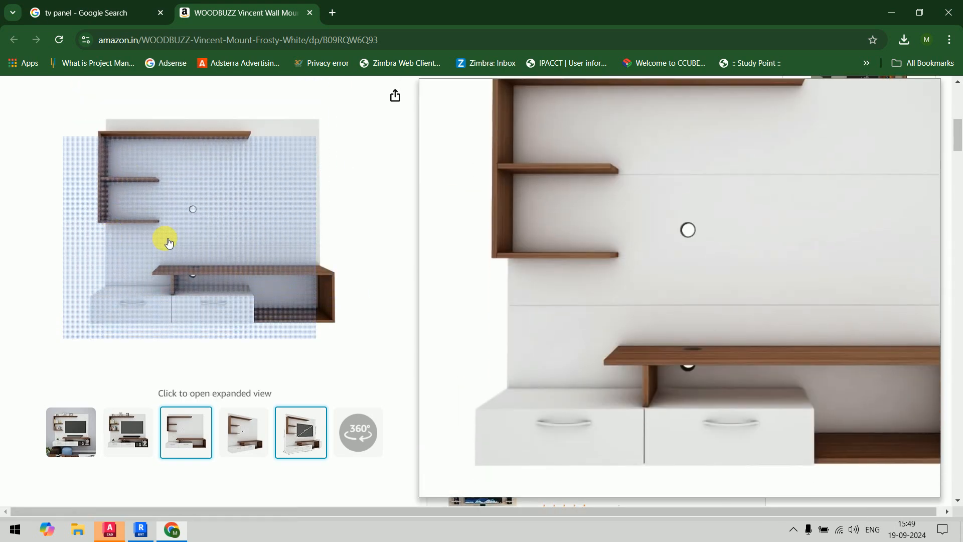
pyautogui.hotkey('alt', 'Tab')
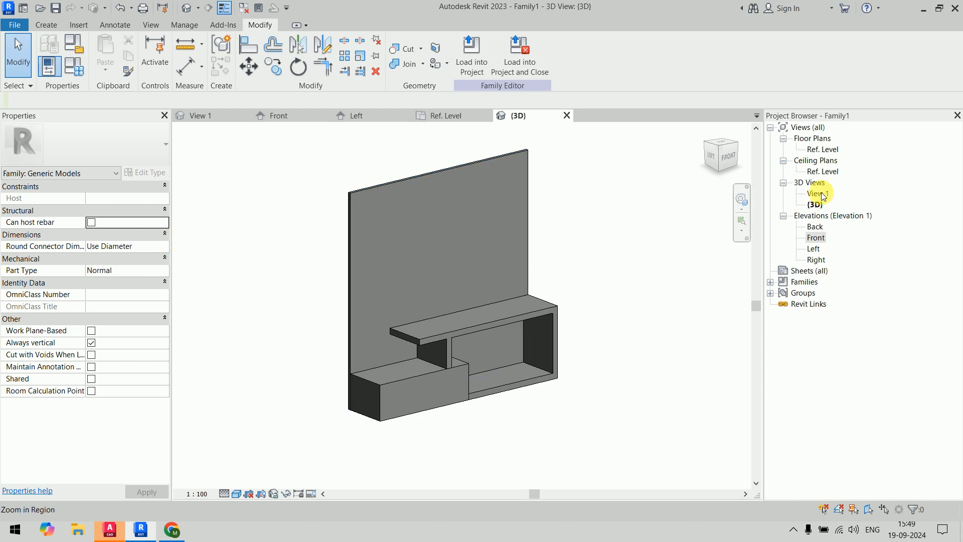
pyautogui.doubleClick(815, 237)
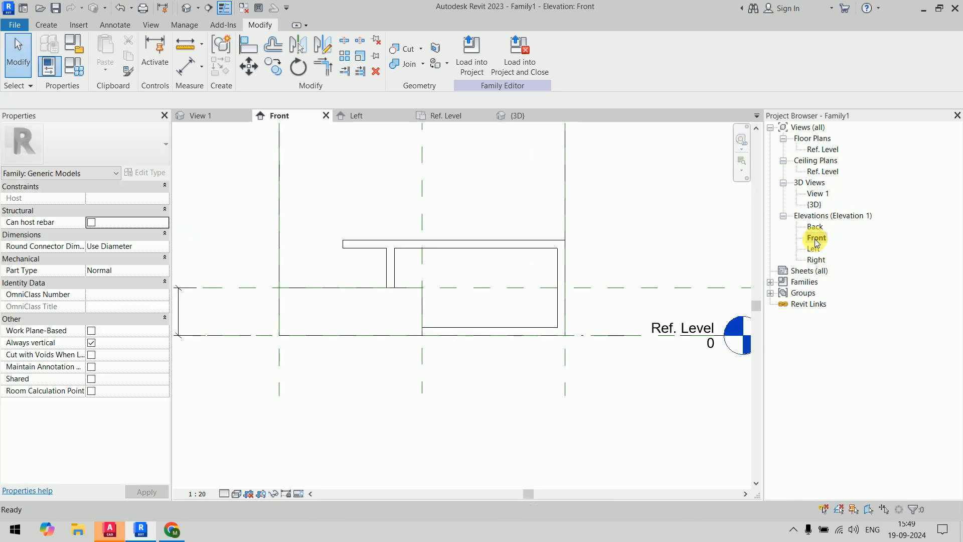
pyautogui.moveTo(576, 248); pyautogui.dragTo(555, 295, button='middle')
pyautogui.hotkey('alt', 'Tab')
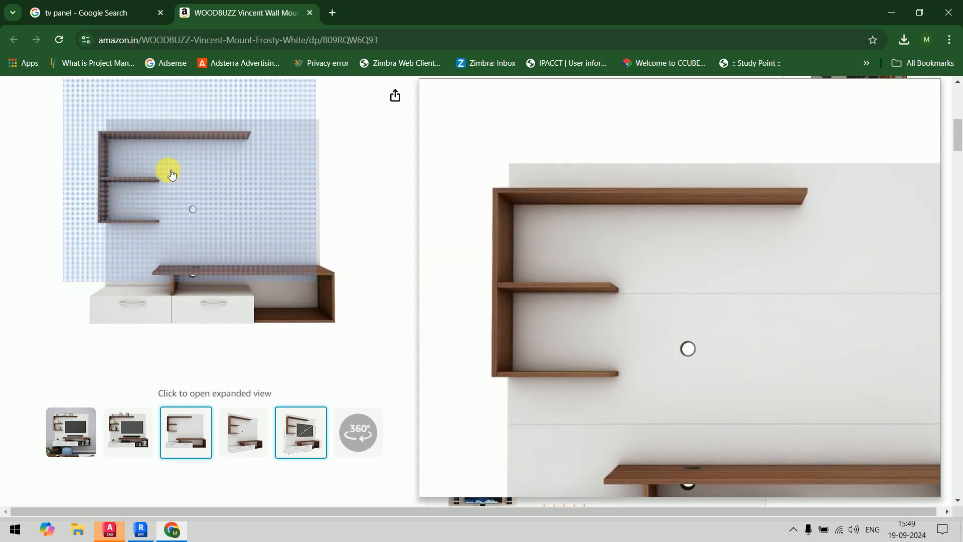
pyautogui.hotkey('alt', 'Tab')
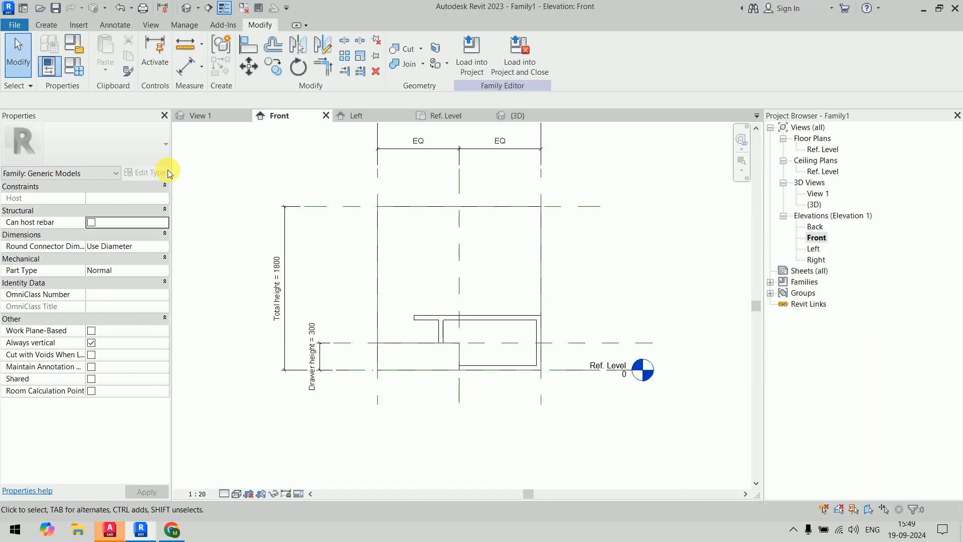
# Step: Draw two horizontal reference planes across the back panel, one about 164 mm below its top and one about 900 mm above Ref. Level
pyautogui.scroll(3, 498, 236)
pyautogui.press('r')
pyautogui.press('p')
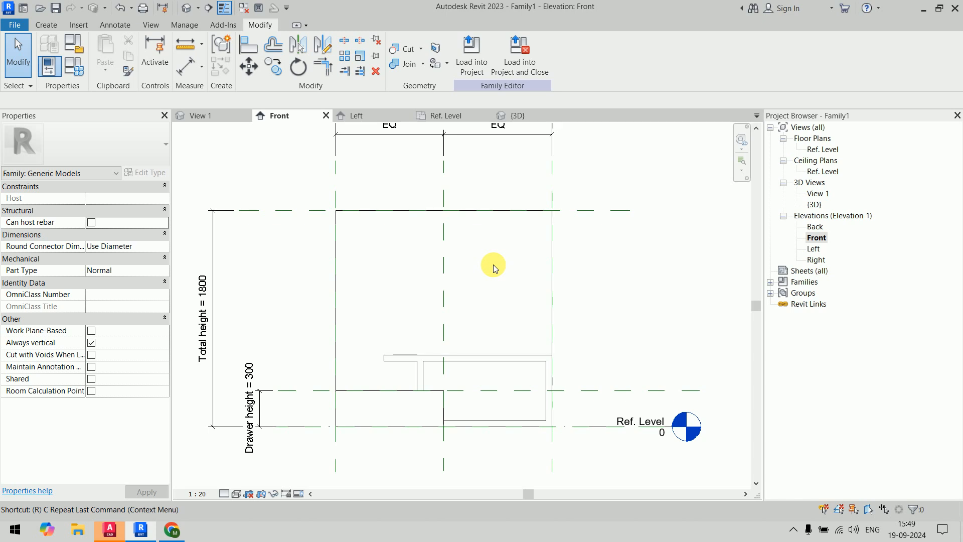
pyautogui.click(301, 231)
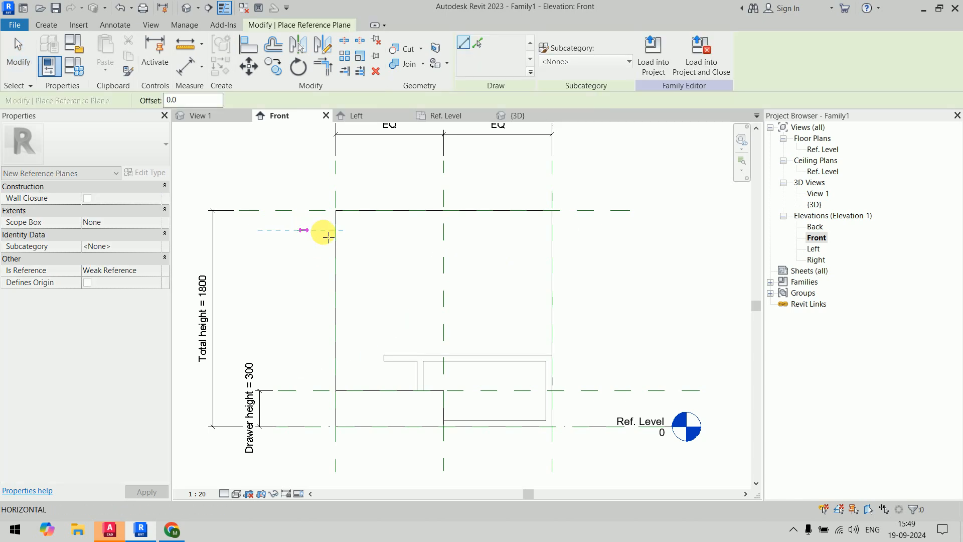
pyautogui.click(624, 230)
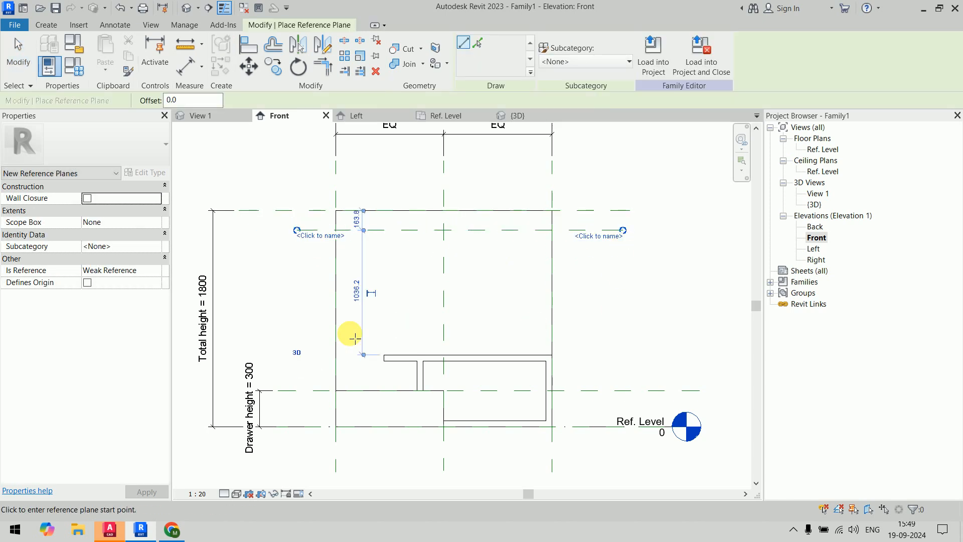
pyautogui.click(296, 317)
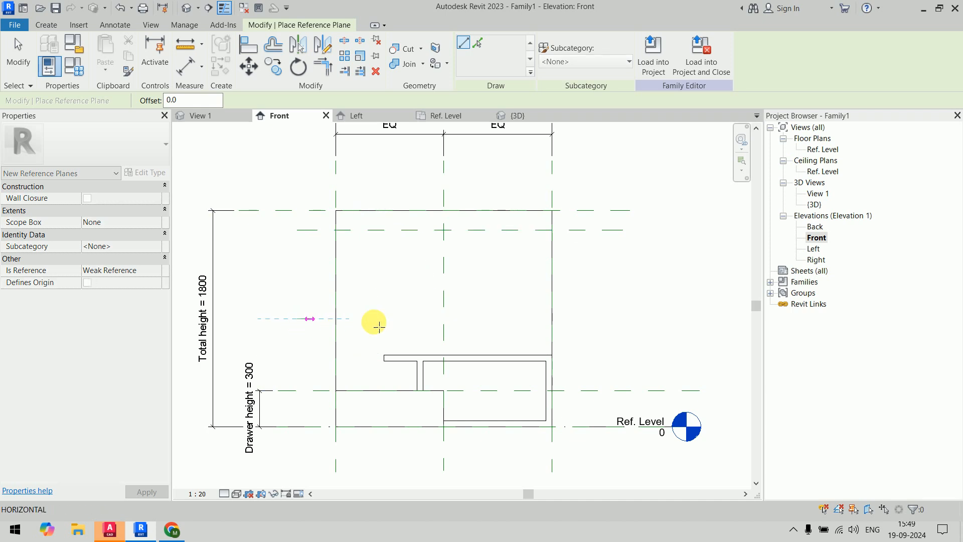
pyautogui.click(623, 318)
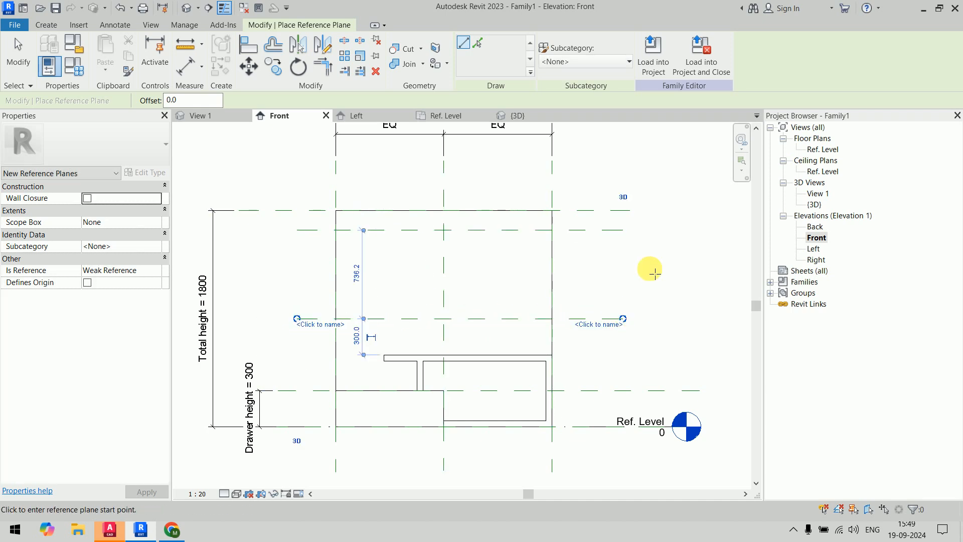
pyautogui.press('Escape')
pyautogui.press('Escape')
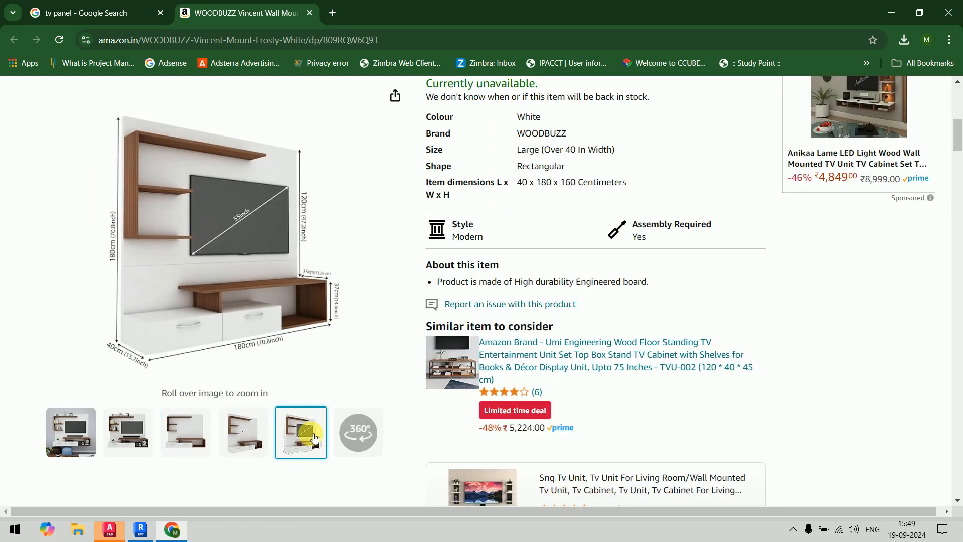
# Step: Dimension the upper new reference plane from the panel's top plane and the lower one from Ref. Level
pyautogui.hotkey('alt', 'Tab')
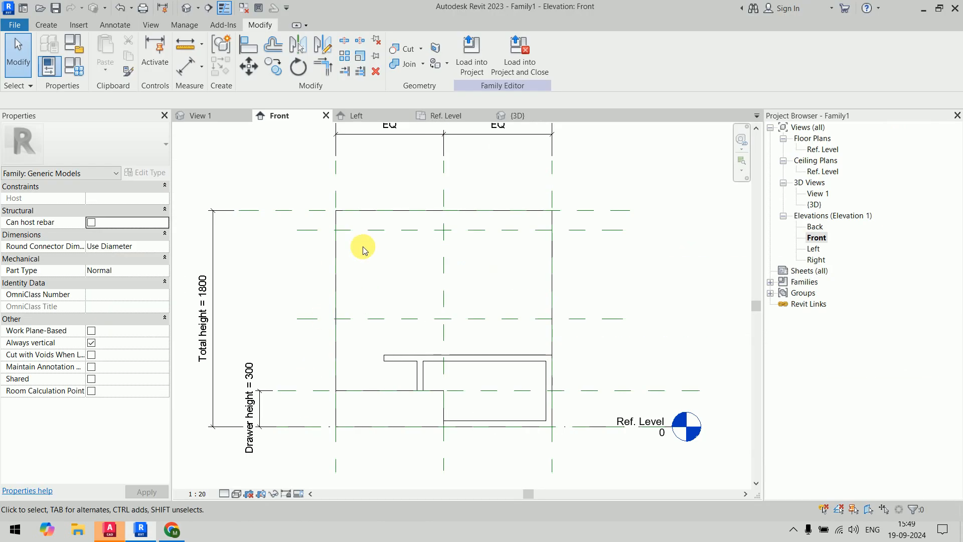
pyautogui.click(372, 230)
pyautogui.click(346, 260)
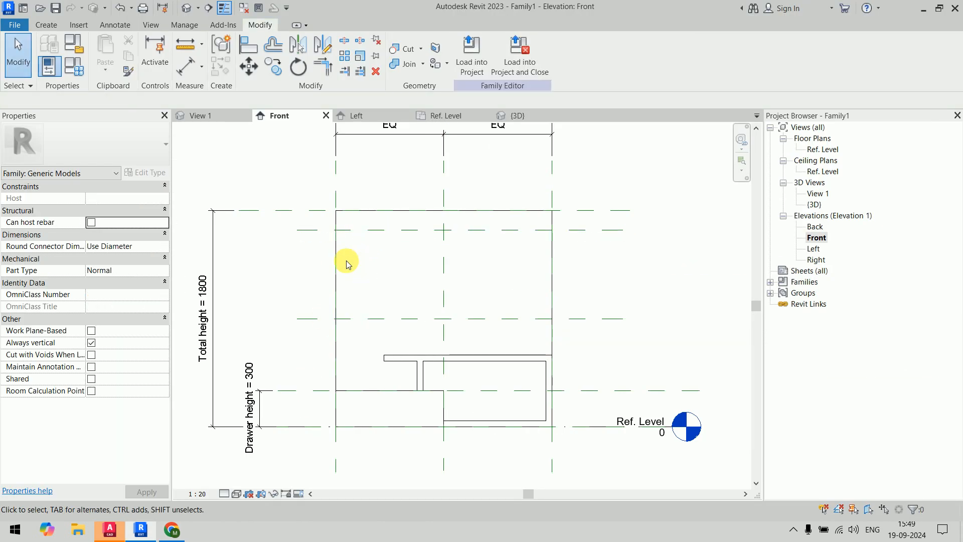
pyautogui.press('i')
pyautogui.click(509, 231)
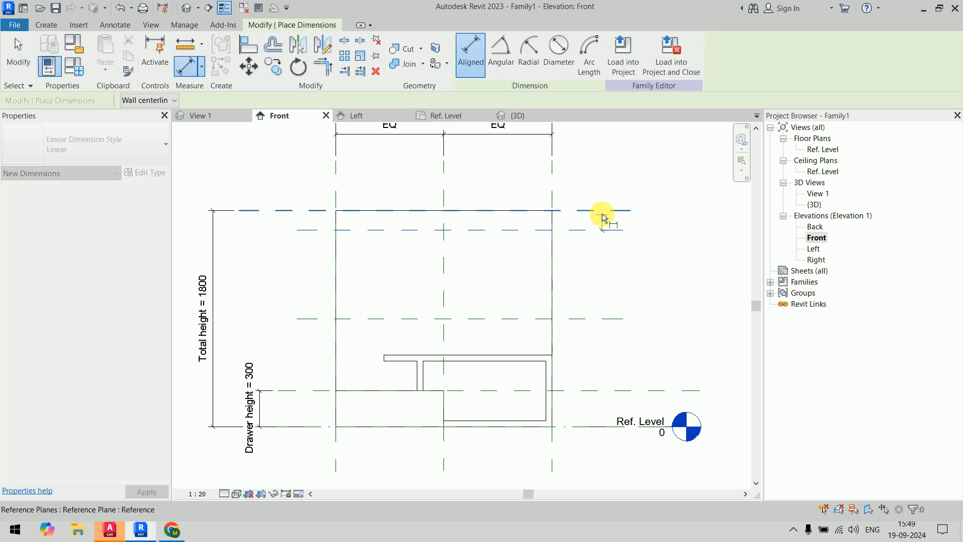
pyautogui.click(602, 211)
pyautogui.click(667, 203)
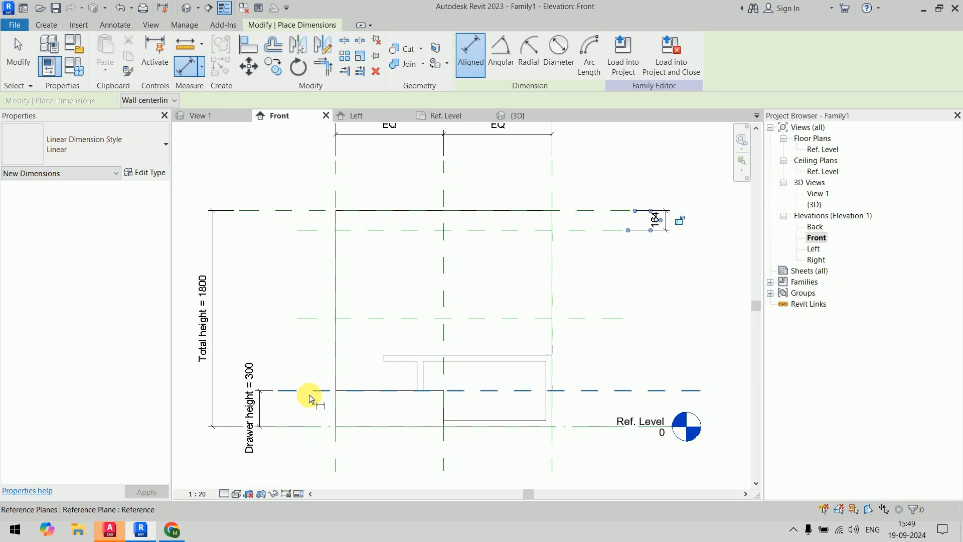
pyautogui.click(314, 426)
pyautogui.click(315, 319)
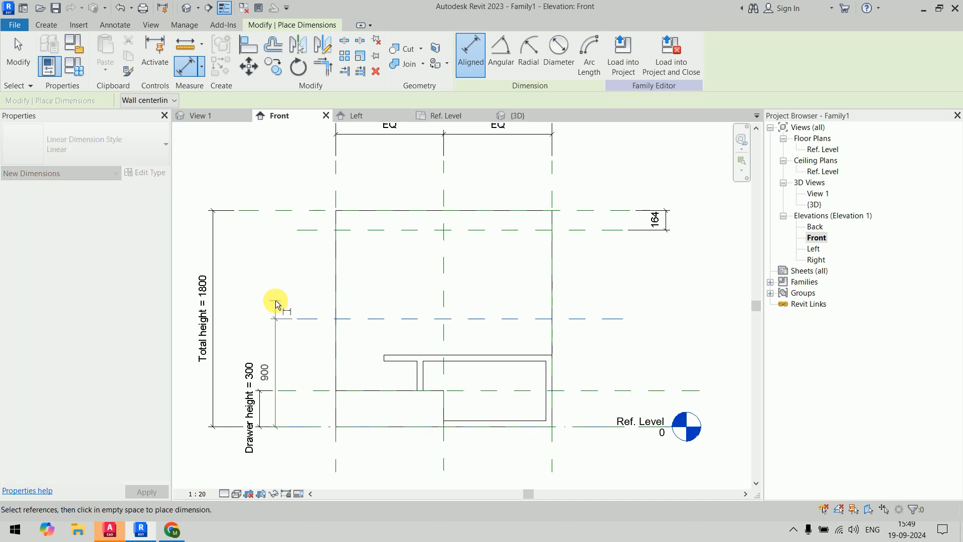
pyautogui.click(275, 300)
pyautogui.press('Escape')
pyautogui.press('Escape')
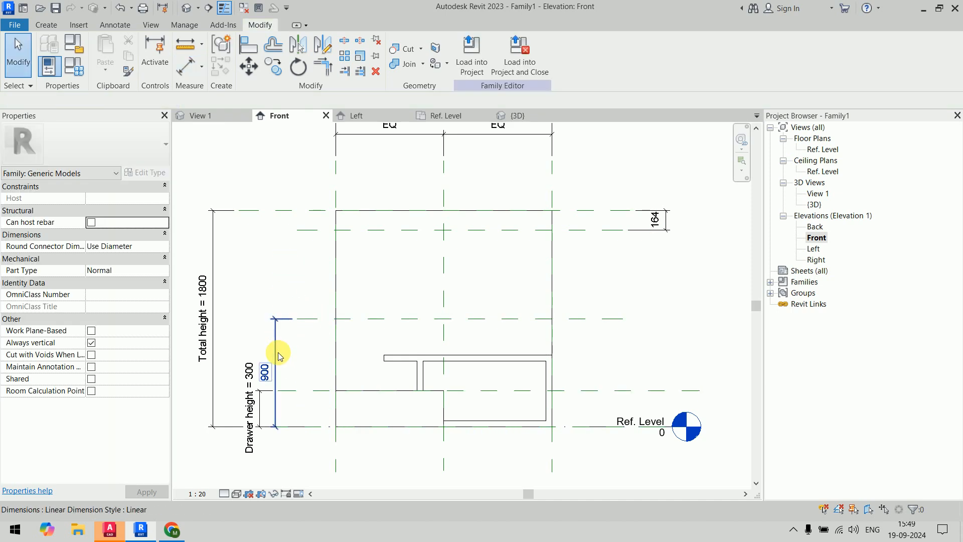
# Step: Label the lower reference plane's height dimension with a new family type parameter named h4
pyautogui.click(277, 352)
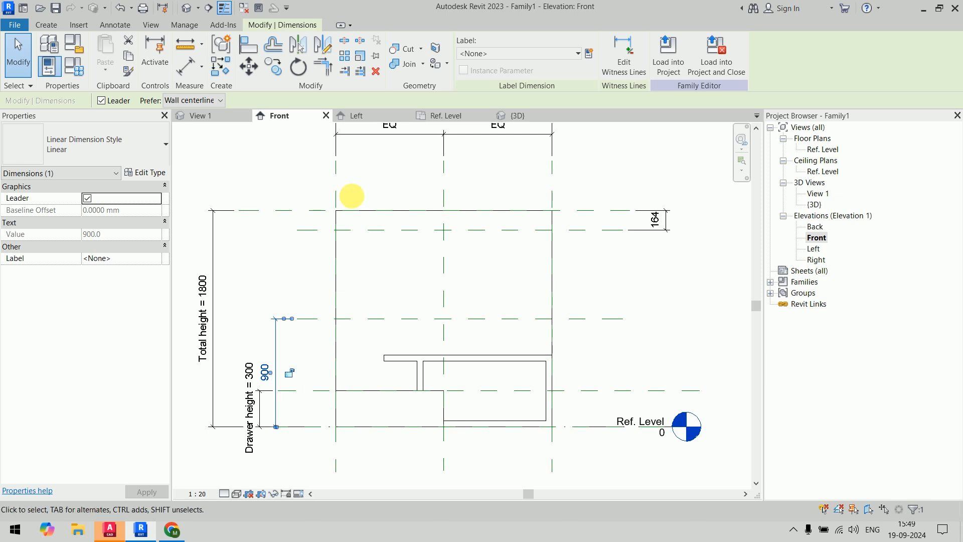
pyautogui.click(588, 53)
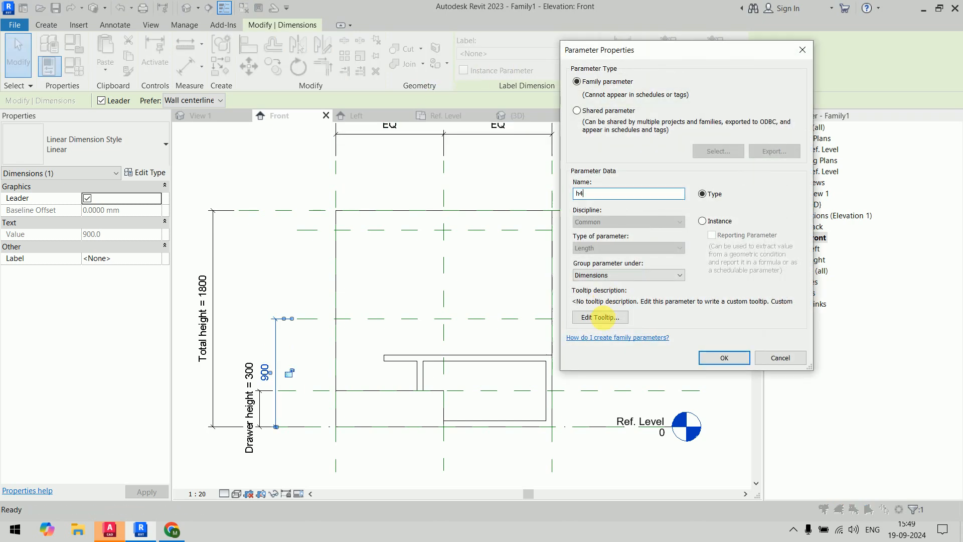
pyautogui.click(723, 357)
pyautogui.click(704, 301)
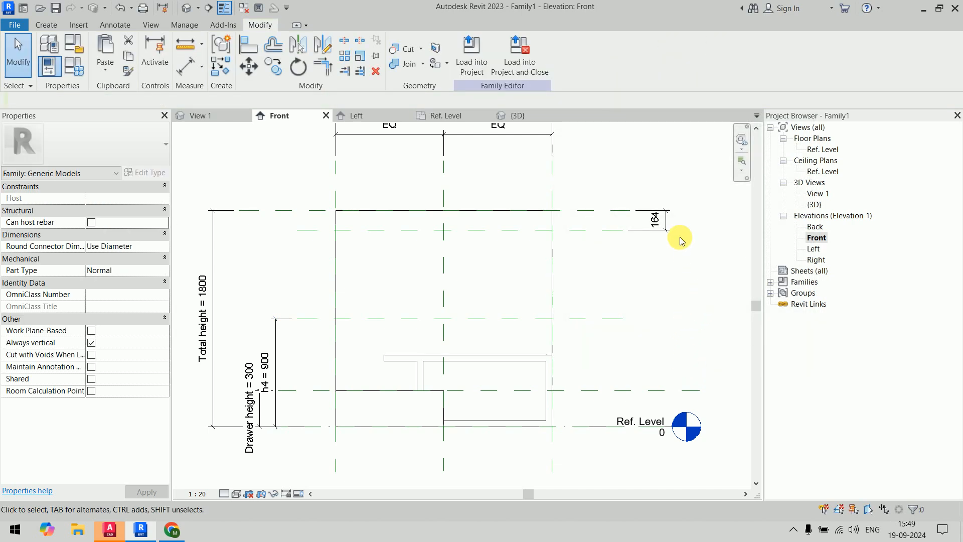
# Step: Label the dimension between the panel's top and the upper reference plane with a new family type parameter named h5
pyautogui.click(671, 222)
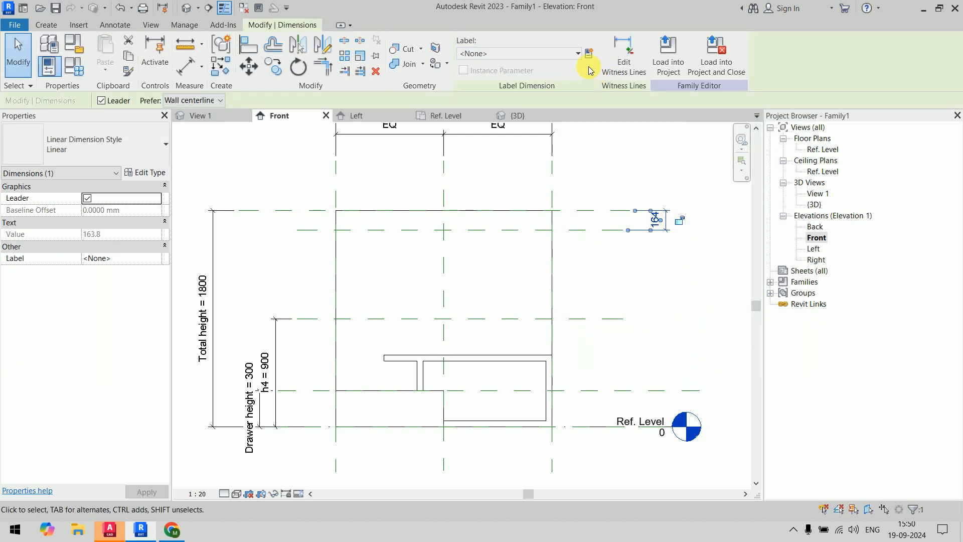
pyautogui.click(589, 52)
pyautogui.write('h5')
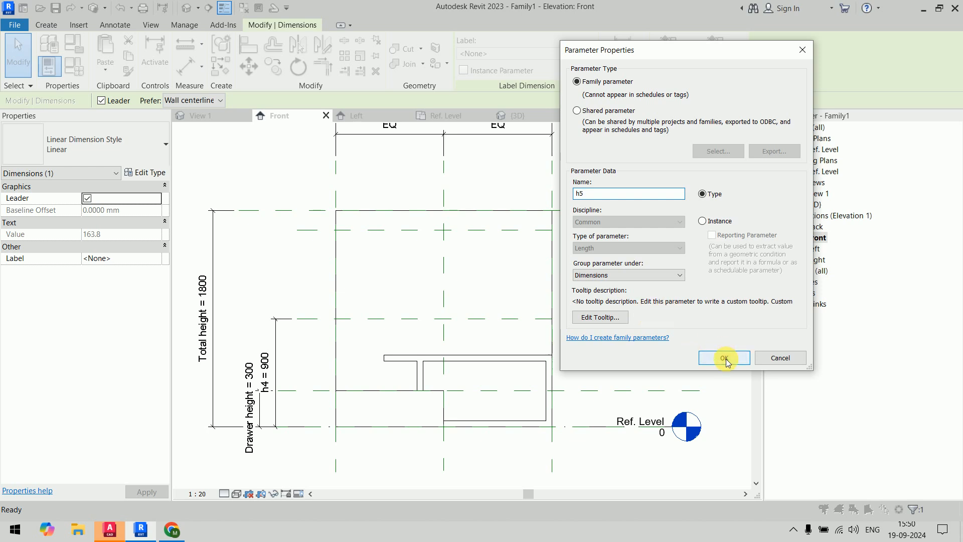
pyautogui.click(724, 357)
pyautogui.click(702, 301)
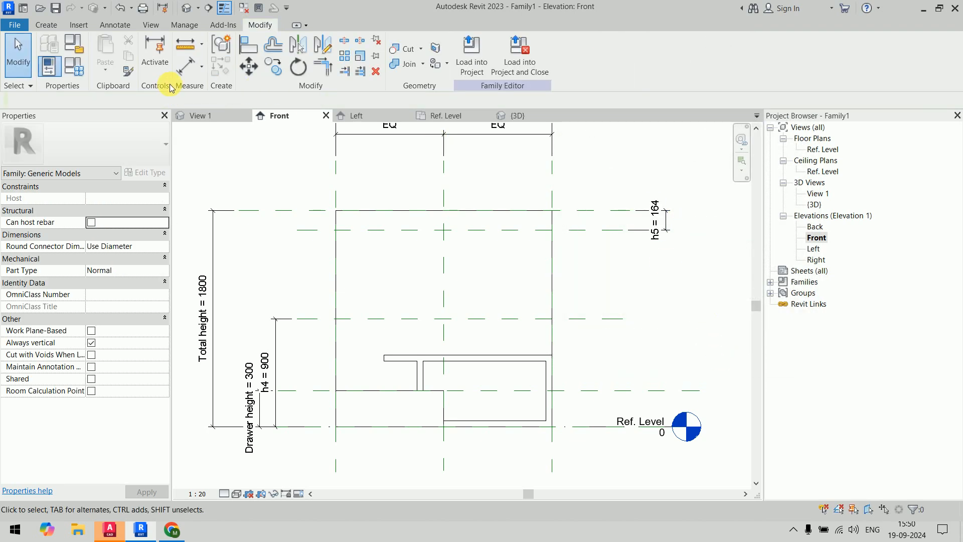
# Step: Set the h5 parameter to 150 mm in the family types
pyautogui.click(69, 75)
pyautogui.scroll(-3, 652, 310)
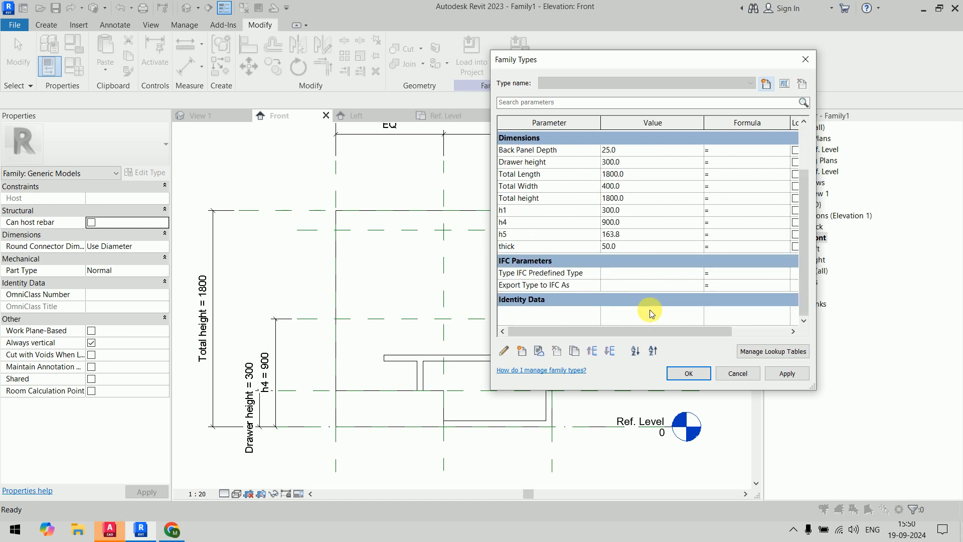
pyautogui.click(644, 234)
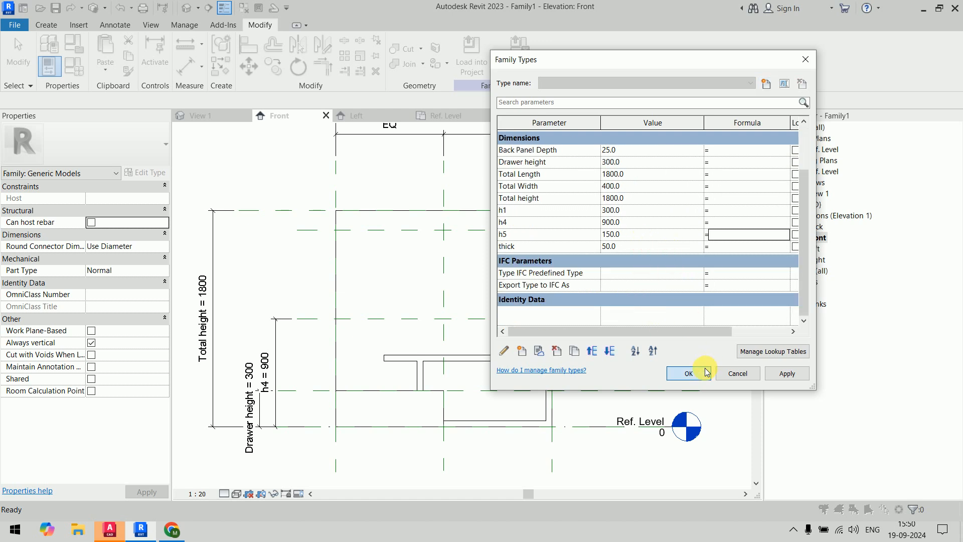
pyautogui.click(688, 373)
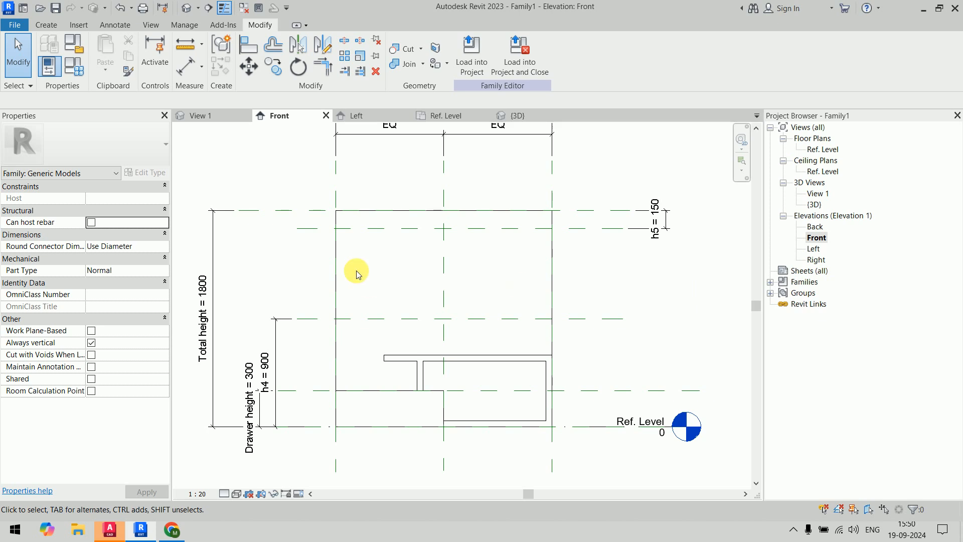
# Step: Compare the Front elevation with the dimensioned product photo in Chrome, examining the layout of the upper wall shelves
pyautogui.scroll(3, 423, 260)
pyautogui.hotkey('alt', 'Tab')
pyautogui.moveTo(221, 183)
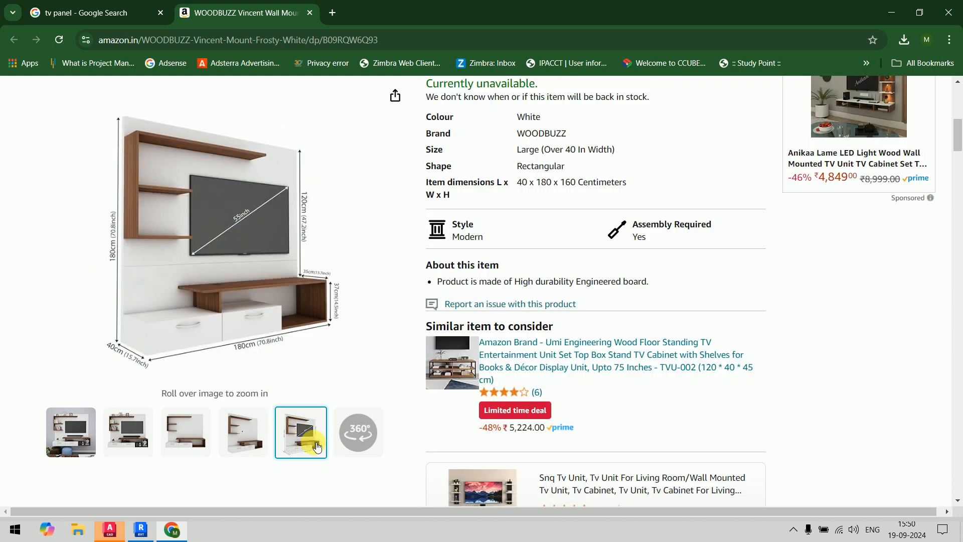
pyautogui.moveTo(194, 200)
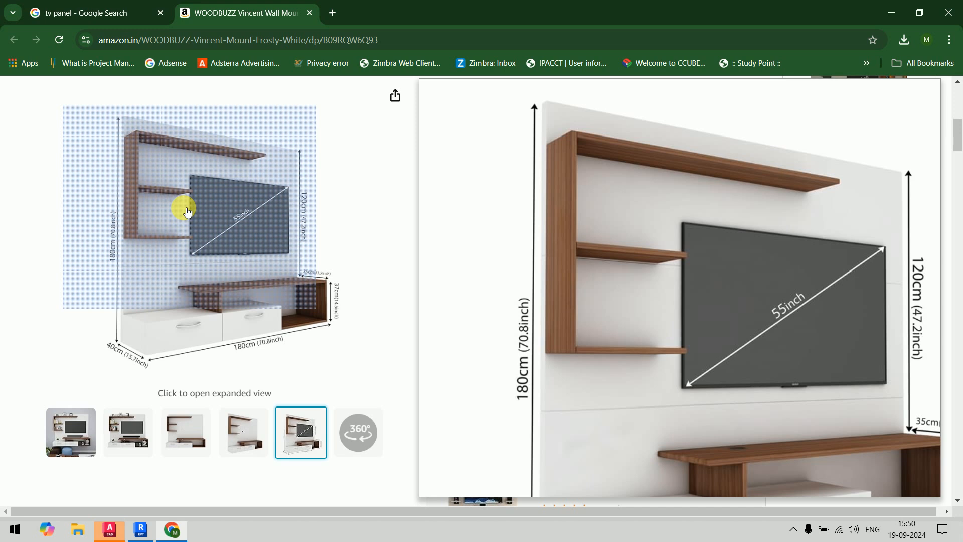
pyautogui.hotkey('alt', 'Tab')
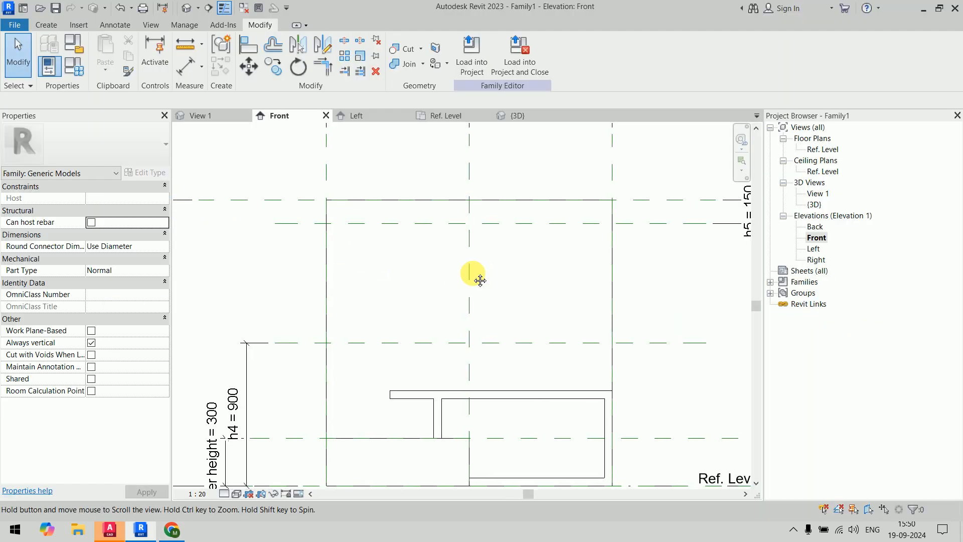
pyautogui.hotkey('alt', 'Tab')
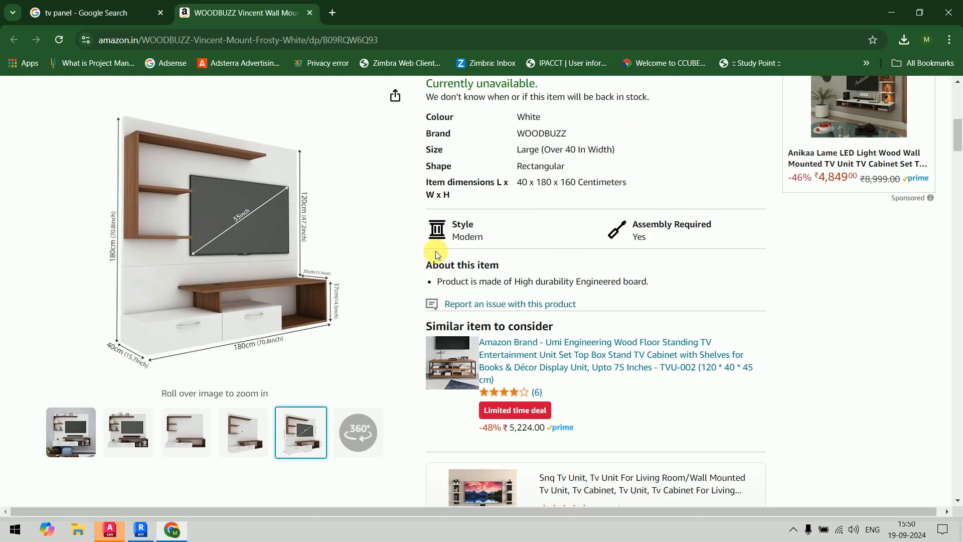
pyautogui.moveTo(249, 162)
pyautogui.hotkey('alt', 'Tab')
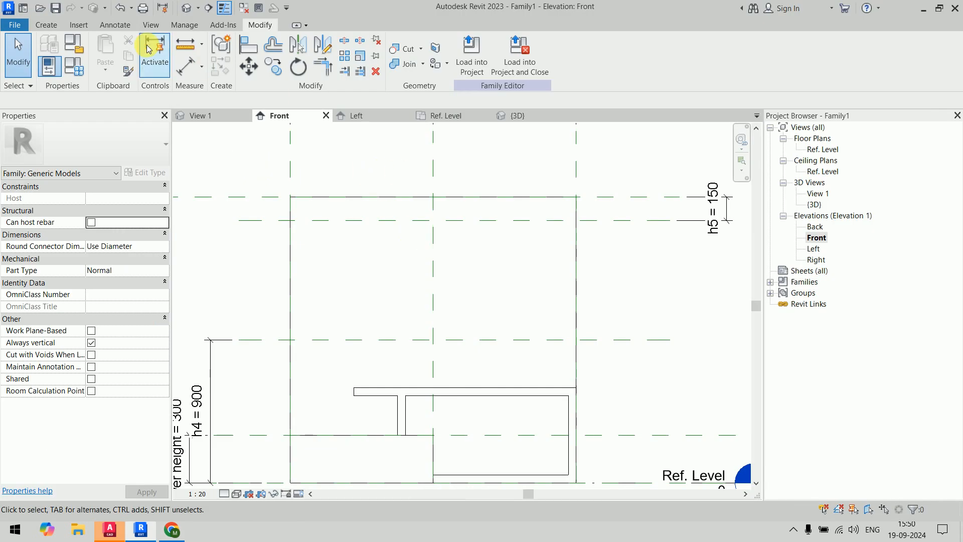
# Step: Start an extrusion in the Front elevation, sketching the wall shelf's outer edges along the reference planes and a bottom shelf about 600 mm long and 60 mm thick
pyautogui.click(56, 25)
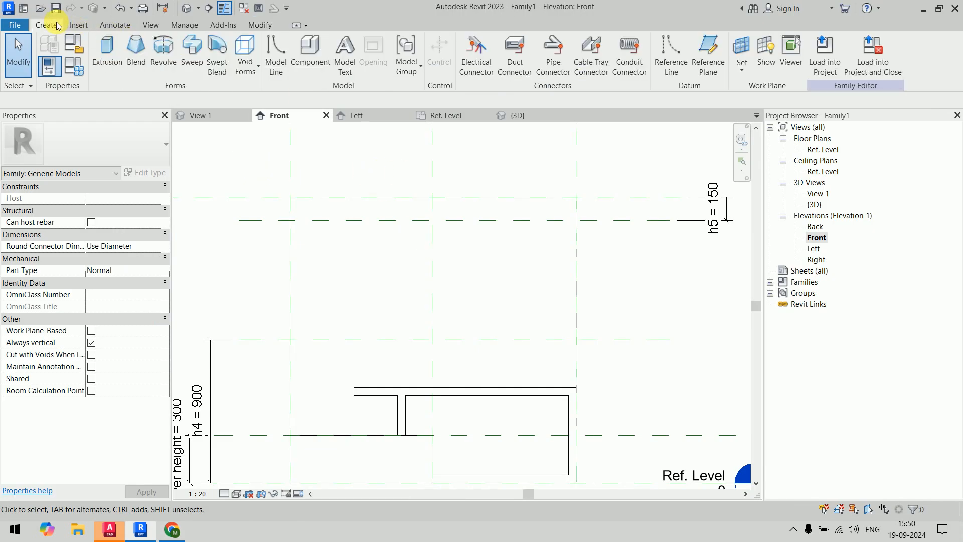
pyautogui.click(106, 48)
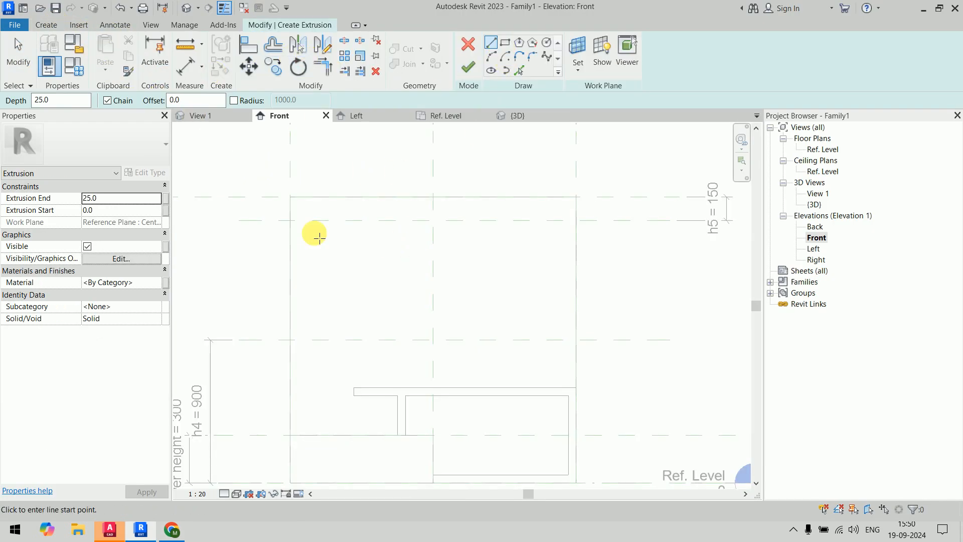
pyautogui.click(497, 221)
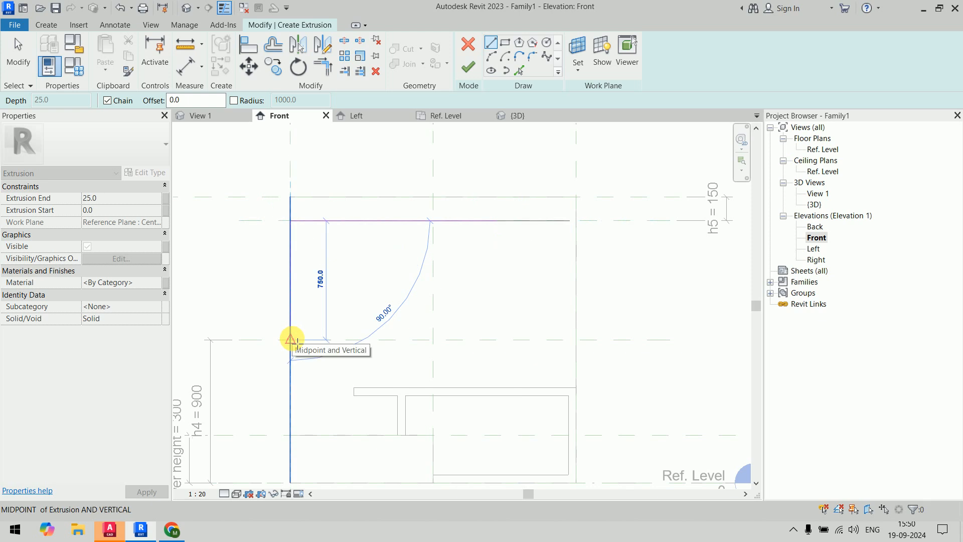
pyautogui.click(294, 342)
pyautogui.scroll(2, 419, 345)
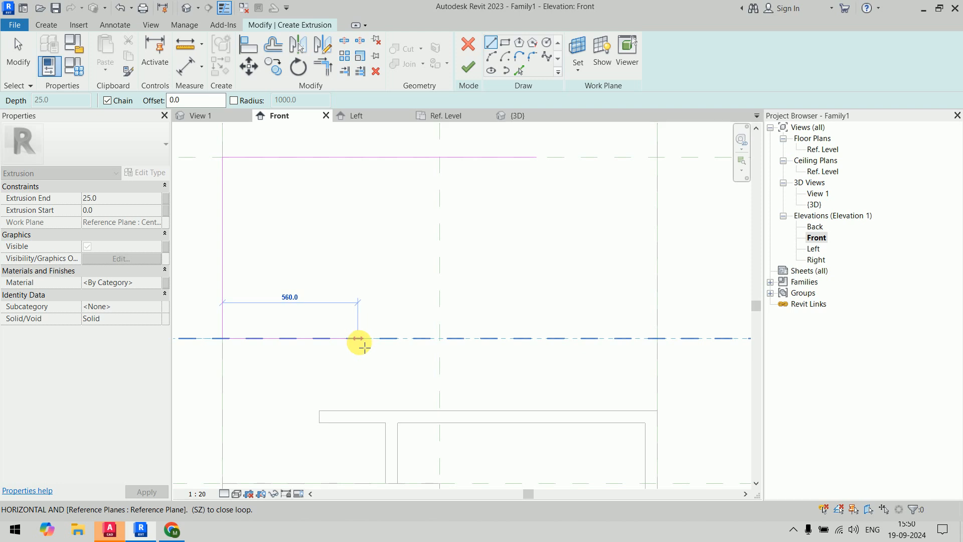
pyautogui.click(370, 340)
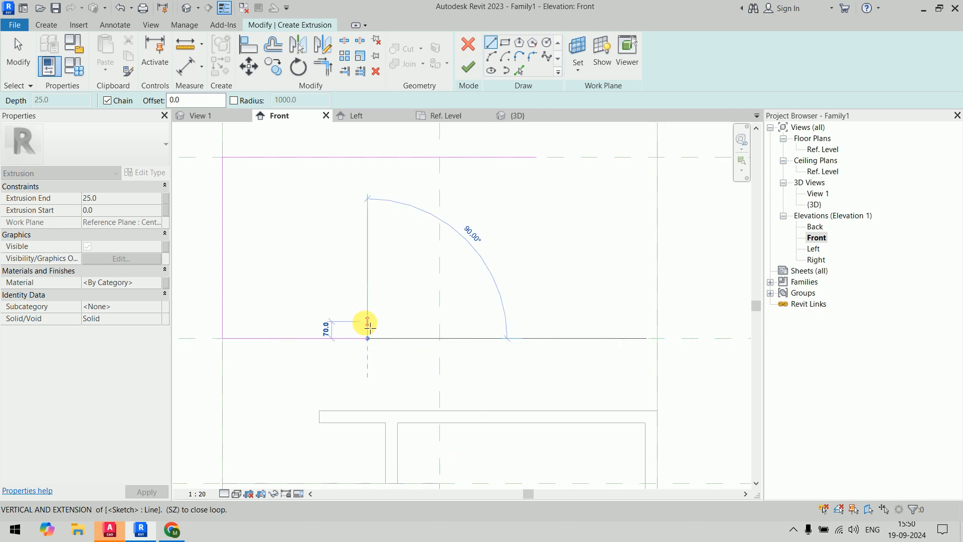
pyautogui.scroll(1, 370, 331)
pyautogui.click(368, 324)
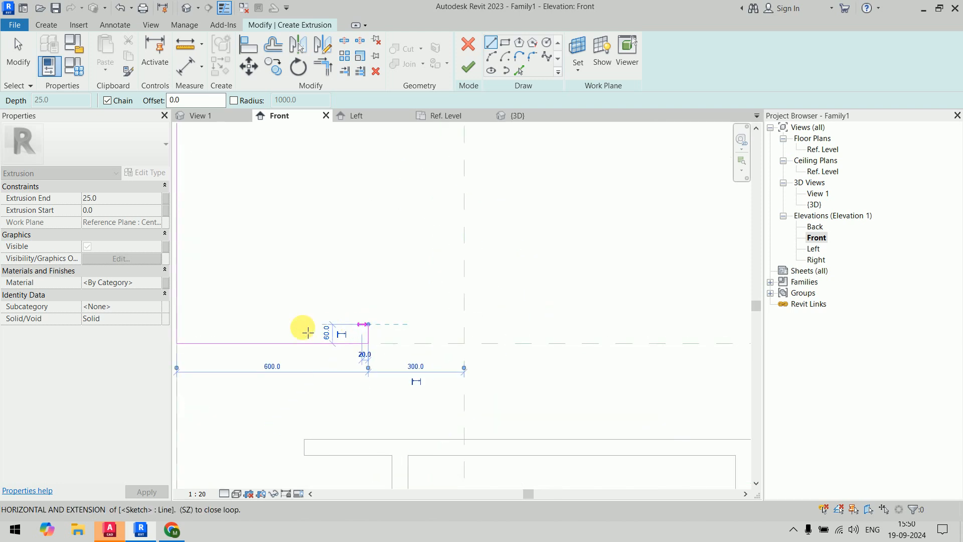
pyautogui.click(200, 285)
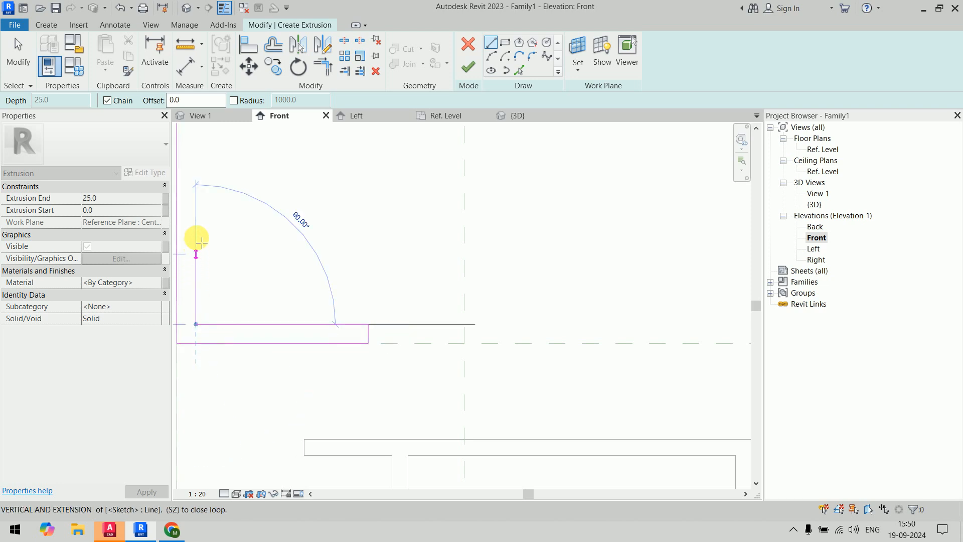
# Step: Sketch the middle shelf about 540 mm long and 100 mm thick, about 250 mm above the bottom shelf
pyautogui.scroll(-2, 197, 231)
pyautogui.moveTo(197, 223); pyautogui.dragTo(215, 323, button='middle')
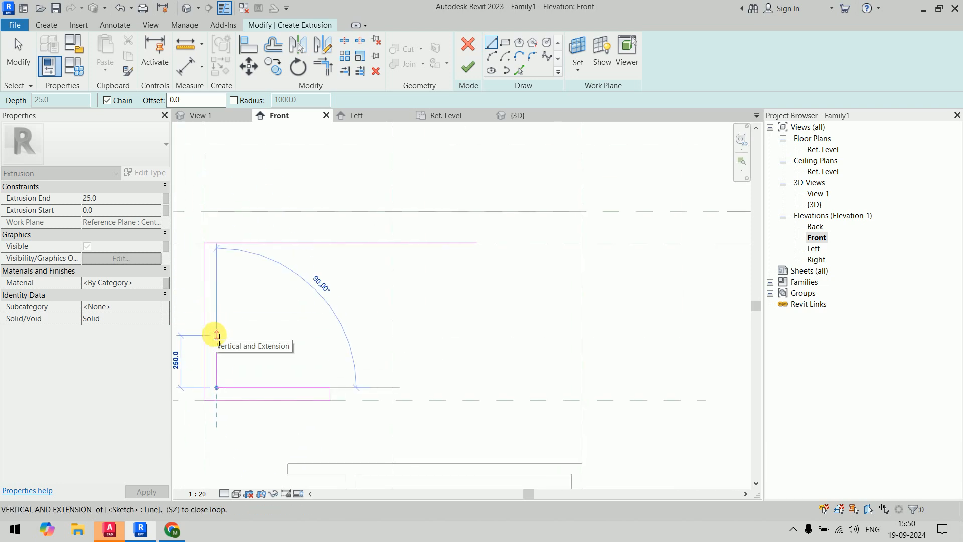
pyautogui.click(217, 335)
pyautogui.click(330, 335)
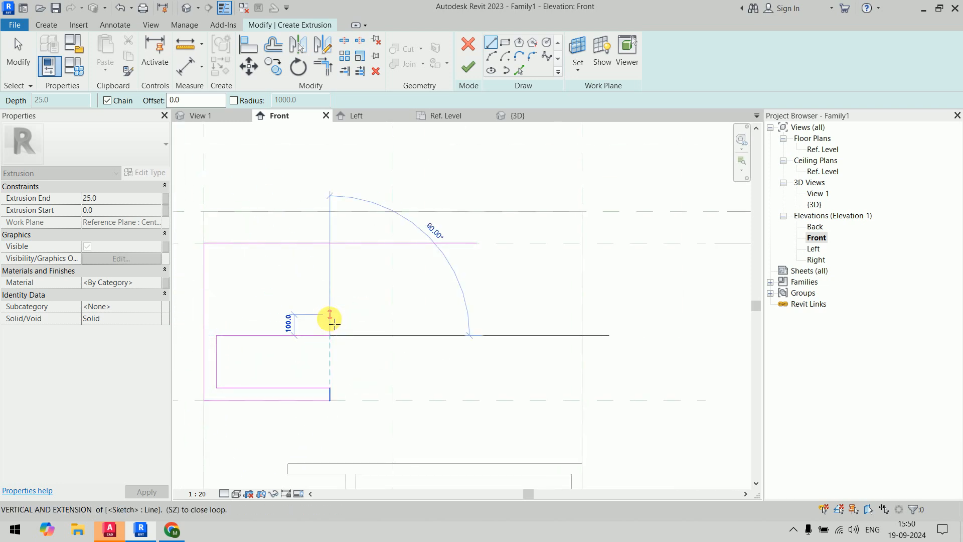
pyautogui.click(329, 314)
pyautogui.click(216, 314)
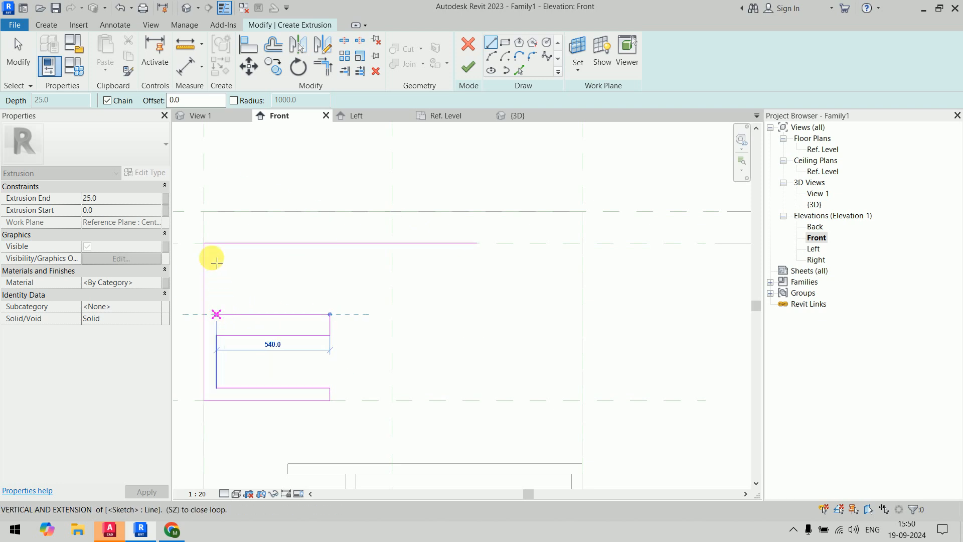
# Step: Close the E-shaped profile with the underside and end of the long top shelf, about 40 mm thick
pyautogui.click(216, 254)
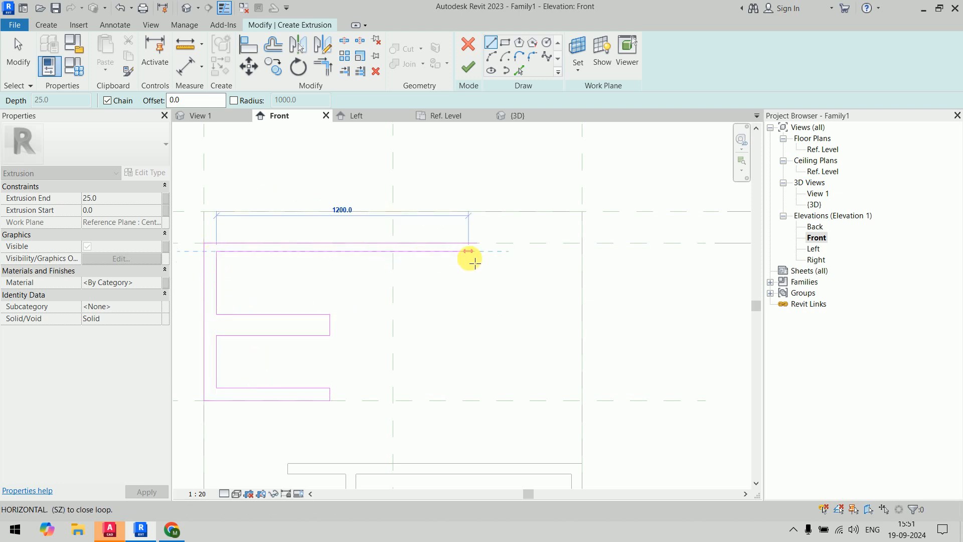
pyautogui.scroll(2, 474, 254)
pyautogui.click(479, 257)
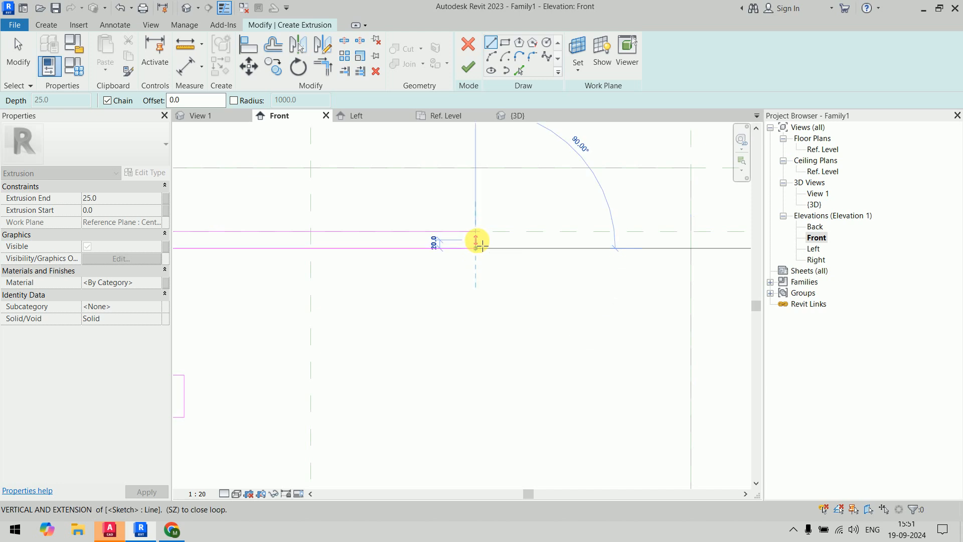
pyautogui.click(477, 236)
pyautogui.press('Escape')
pyautogui.press('Escape')
pyautogui.scroll(-3, 497, 249)
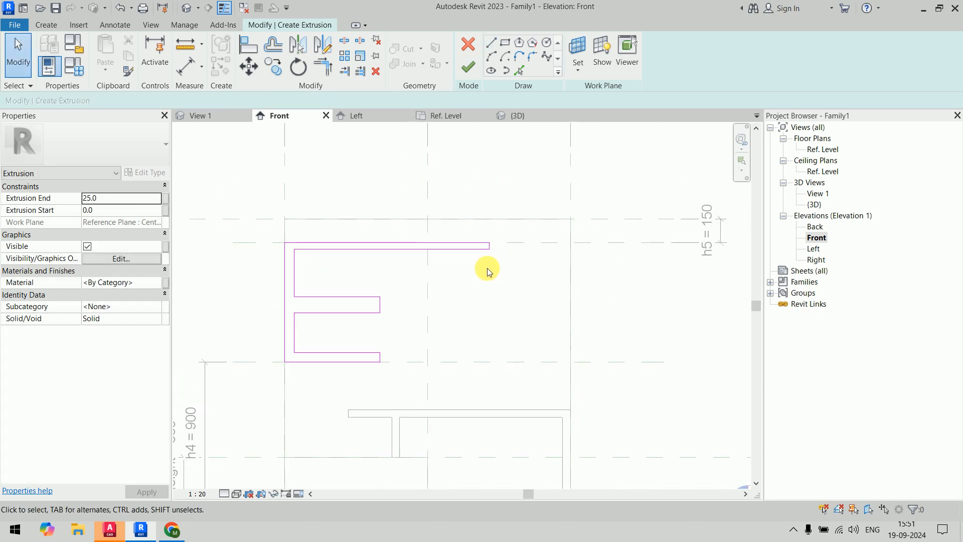
# Step: Dimension the top shelf's thickness and the upright's thickness at both its upper and lower parts with aligned dimensions
pyautogui.press('d')
pyautogui.press('i')
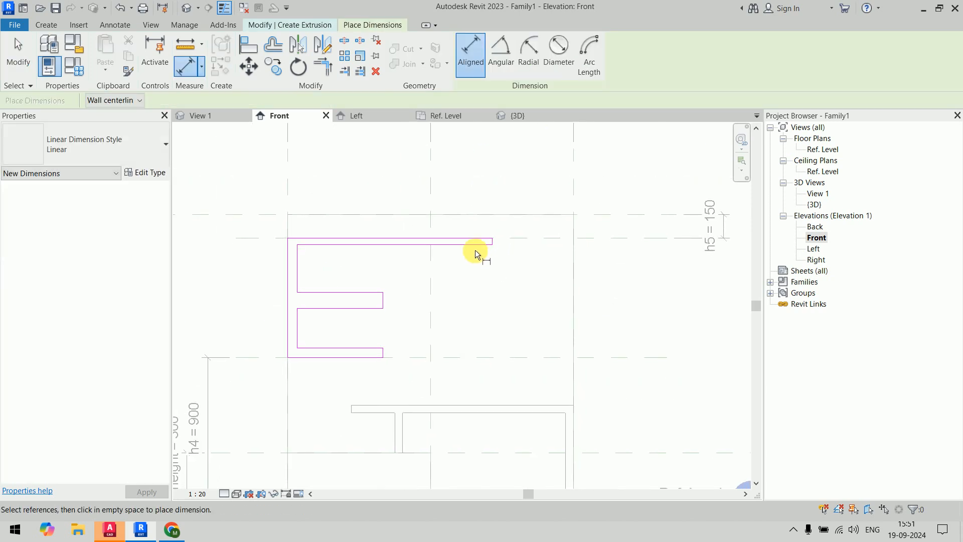
pyautogui.click(312, 232)
pyautogui.click(247, 198)
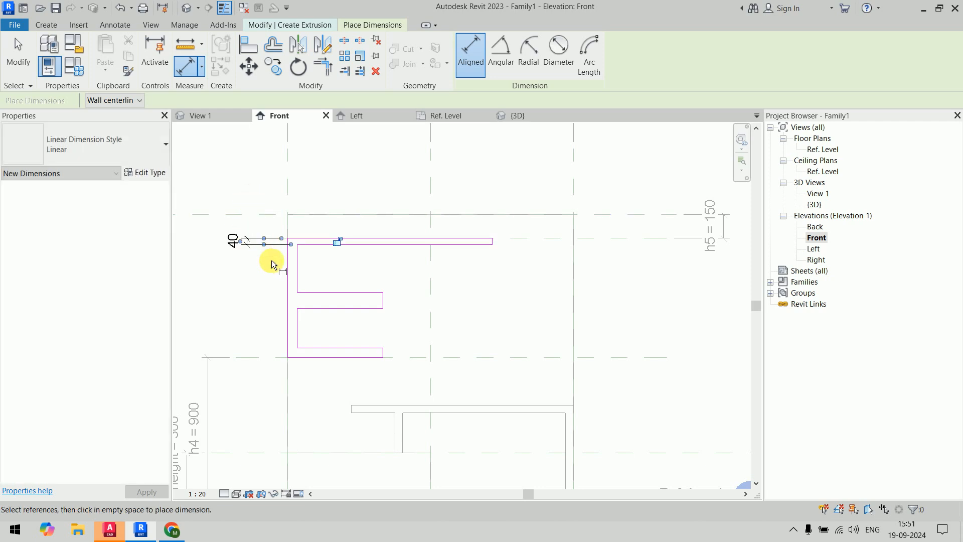
pyautogui.click(299, 271)
pyautogui.click(321, 178)
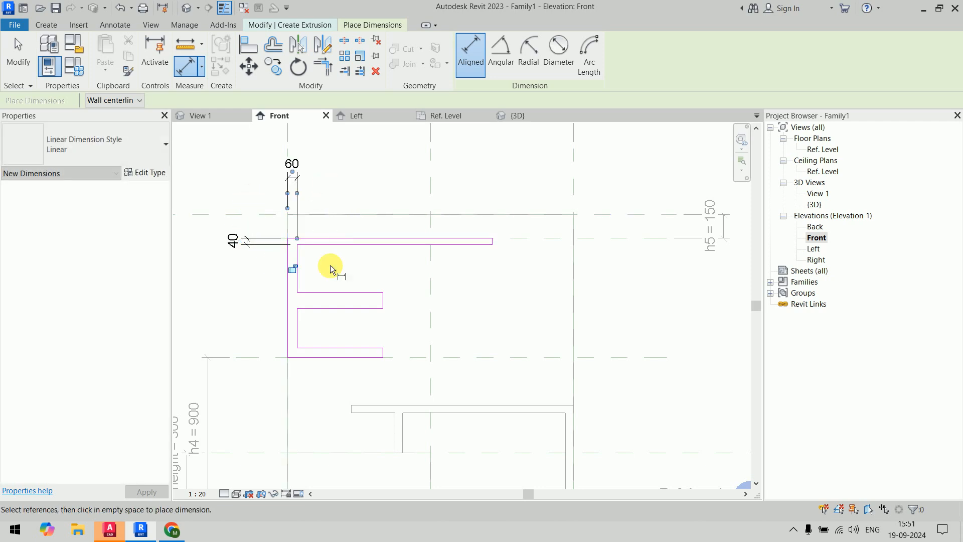
pyautogui.click(290, 331)
pyautogui.click(298, 346)
pyautogui.click(307, 392)
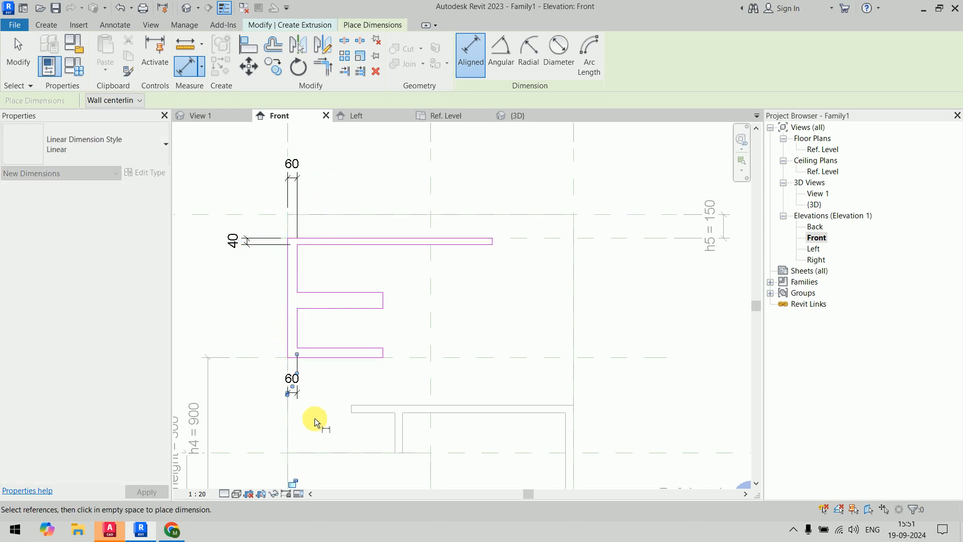
# Step: Dimension the thicknesses of the bottom shelf and the middle shelf with aligned dimensions
pyautogui.click(374, 357)
pyautogui.click(351, 348)
pyautogui.click(218, 332)
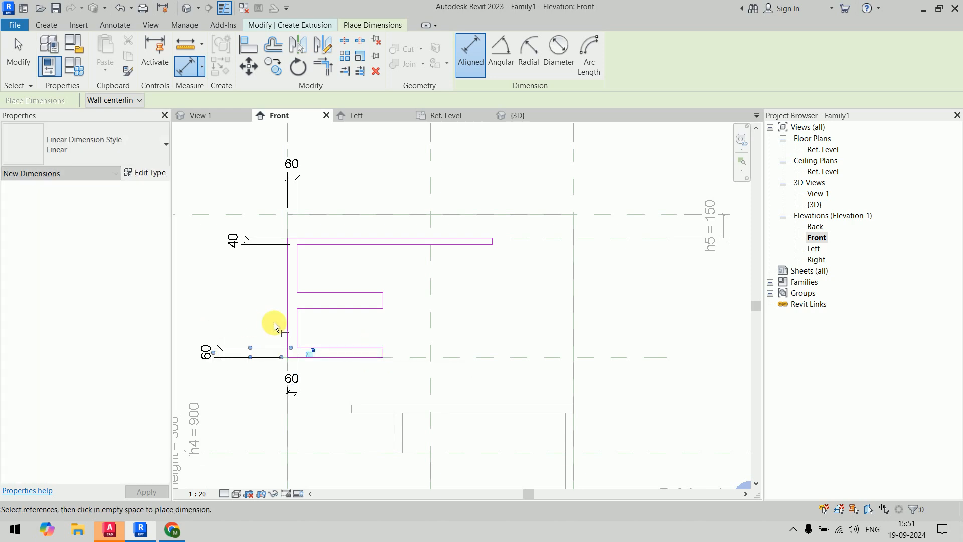
pyautogui.click(326, 293)
pyautogui.click(321, 308)
pyautogui.click(233, 287)
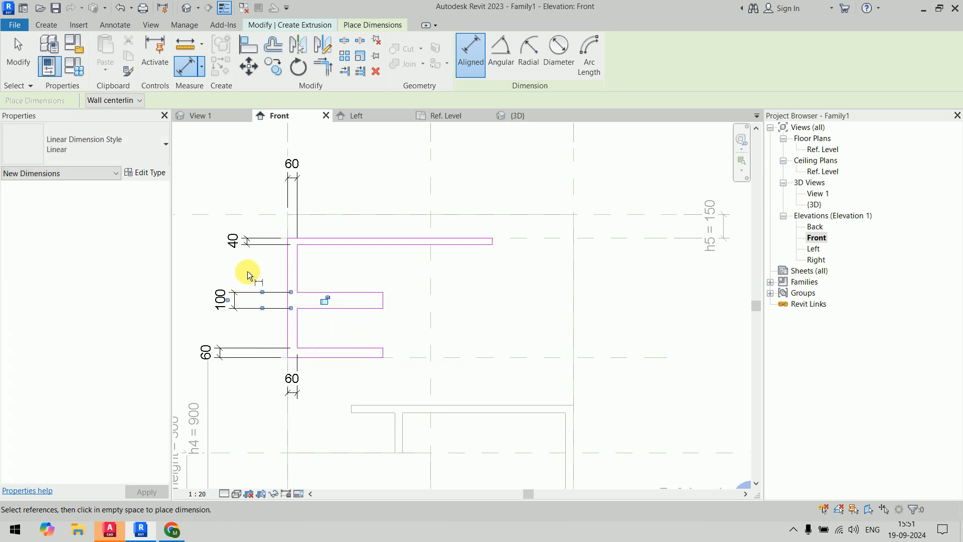
pyautogui.press('Escape')
pyautogui.press('Escape')
# Step: Label all five thickness dimensions of the wall shelf profile with the existing thick parameter and finish the extrusion
pyautogui.scroll(-2, 262, 193)
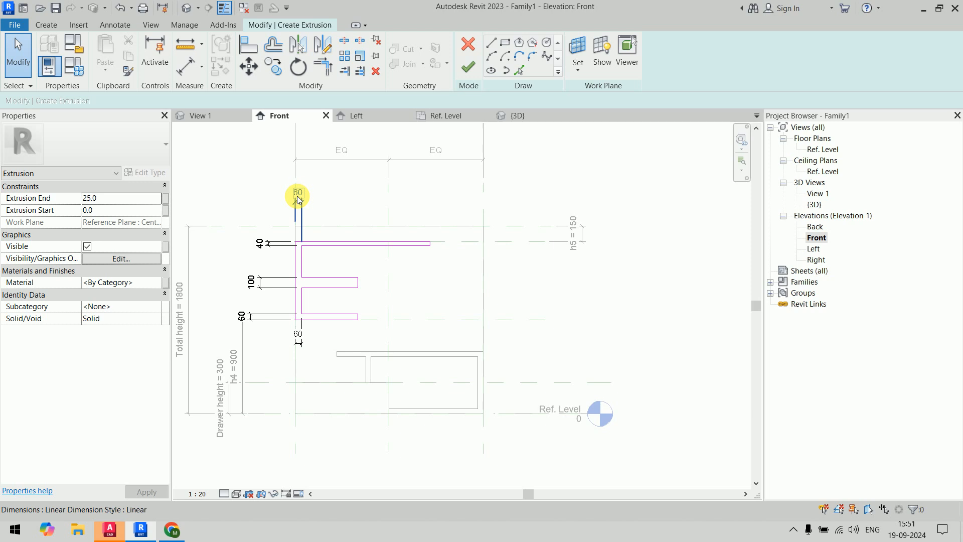
pyautogui.click(297, 195)
pyautogui.keyDown('ctrl'); pyautogui.click(269, 244); pyautogui.keyUp('ctrl')
pyautogui.keyDown('ctrl'); pyautogui.click(250, 283); pyautogui.keyUp('ctrl')
pyautogui.keyDown('ctrl'); pyautogui.click(249, 316); pyautogui.keyUp('ctrl')
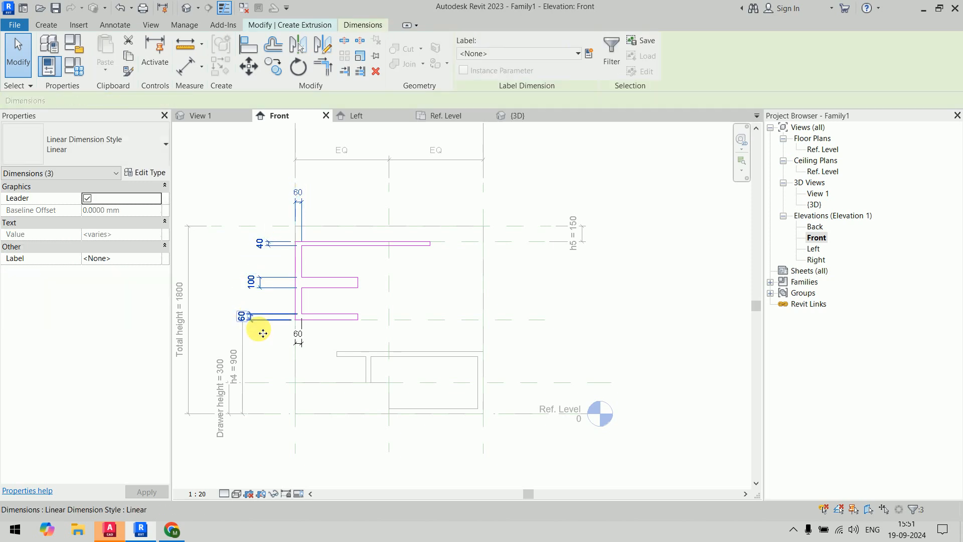
pyautogui.keyDown('ctrl'); pyautogui.click(307, 349); pyautogui.keyUp('ctrl')
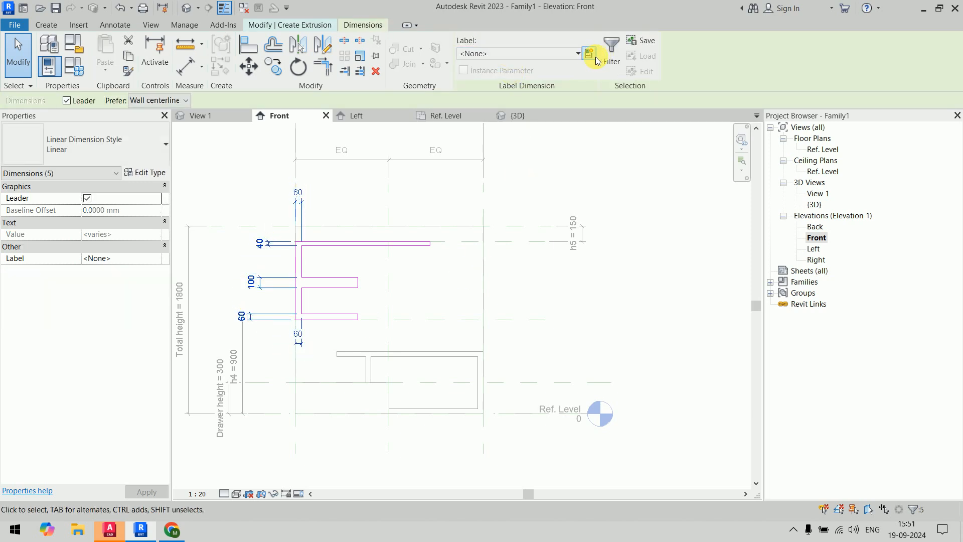
pyautogui.click(573, 54)
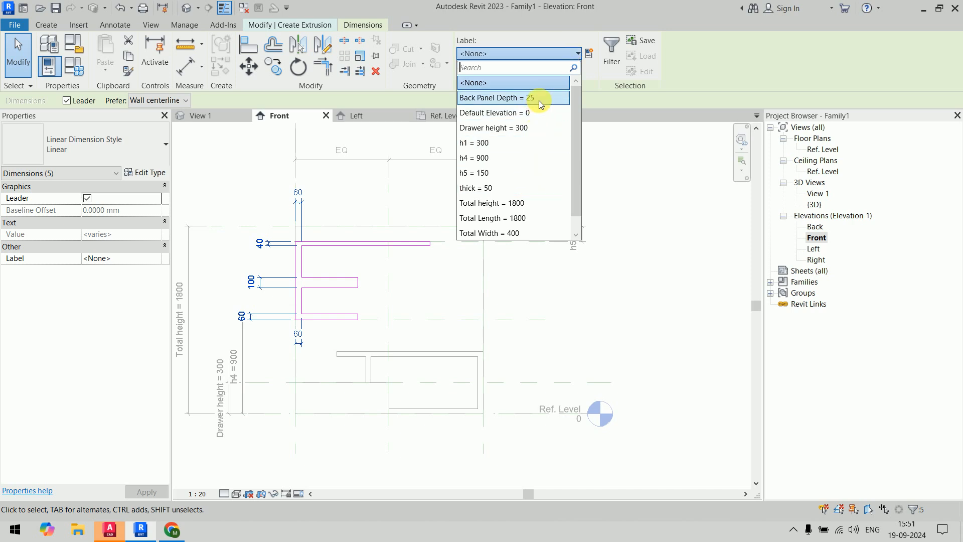
pyautogui.scroll(-1, 539, 101)
pyautogui.scroll(1, 538, 100)
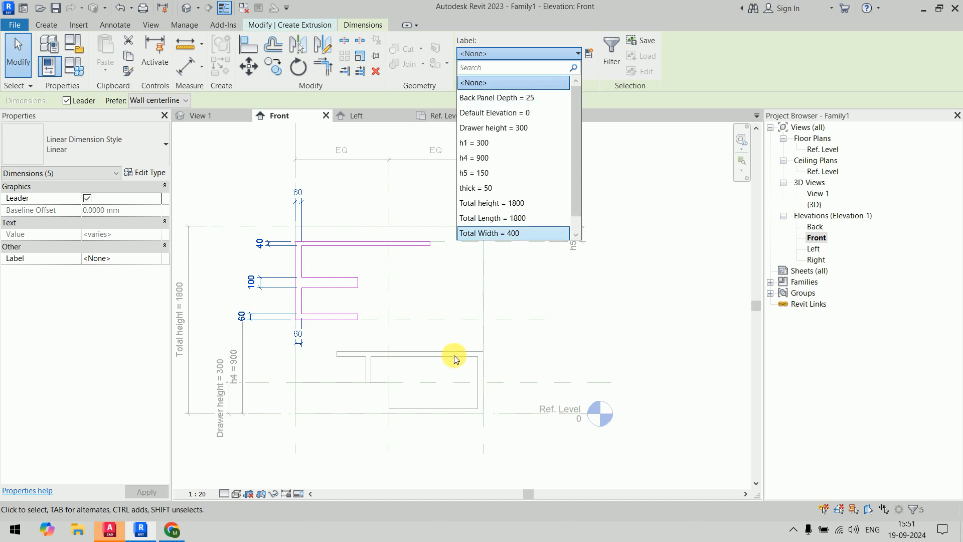
pyautogui.click(491, 194)
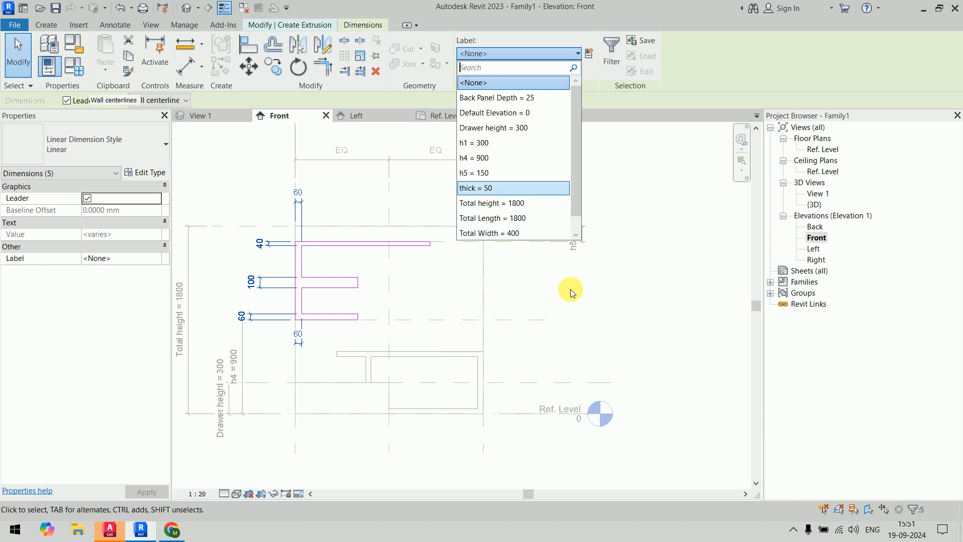
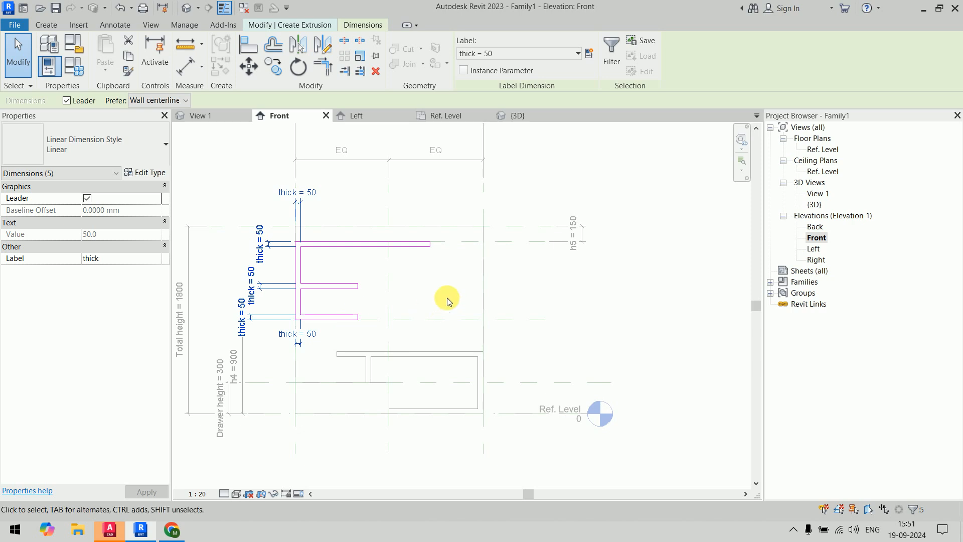
pyautogui.press('Escape')
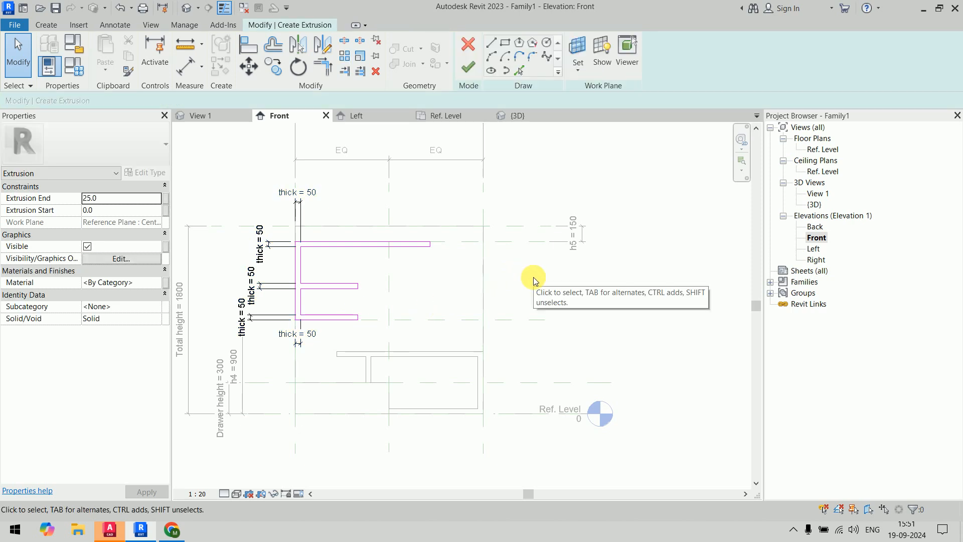
pyautogui.click(468, 67)
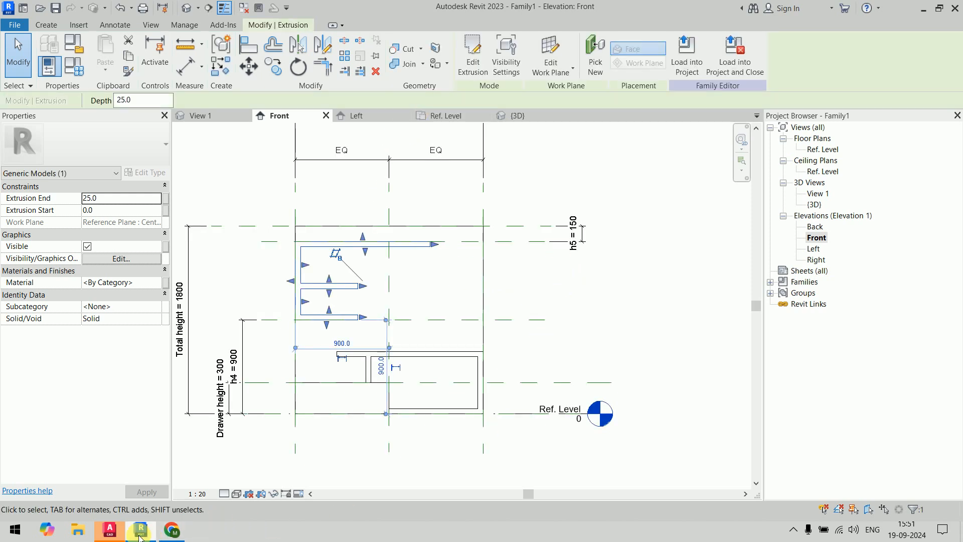
# Step: Check the wall shelves in the Chrome product photo and examine the unit's depth and front drawer reference plane in the Ref. Level plan
pyautogui.click(172, 530)
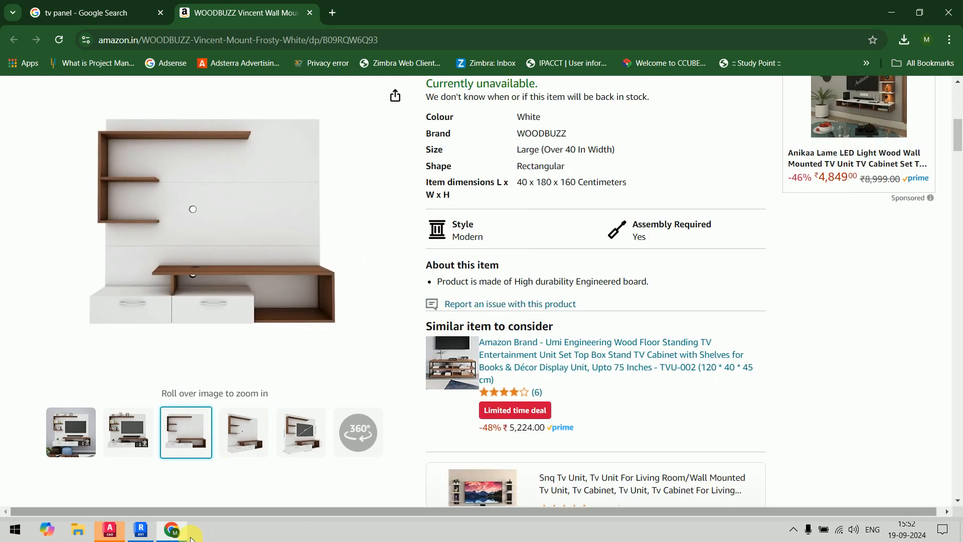
pyautogui.click(141, 529)
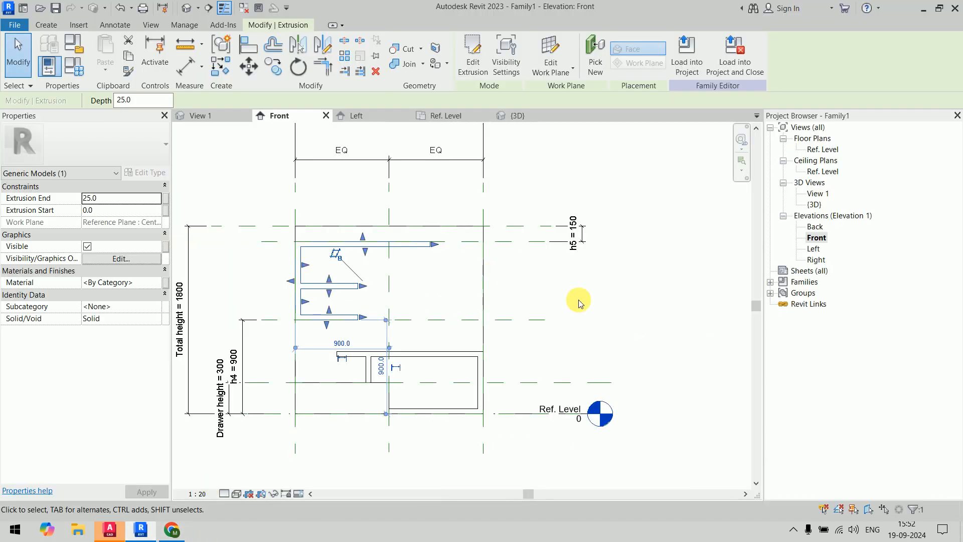
pyautogui.click(610, 284)
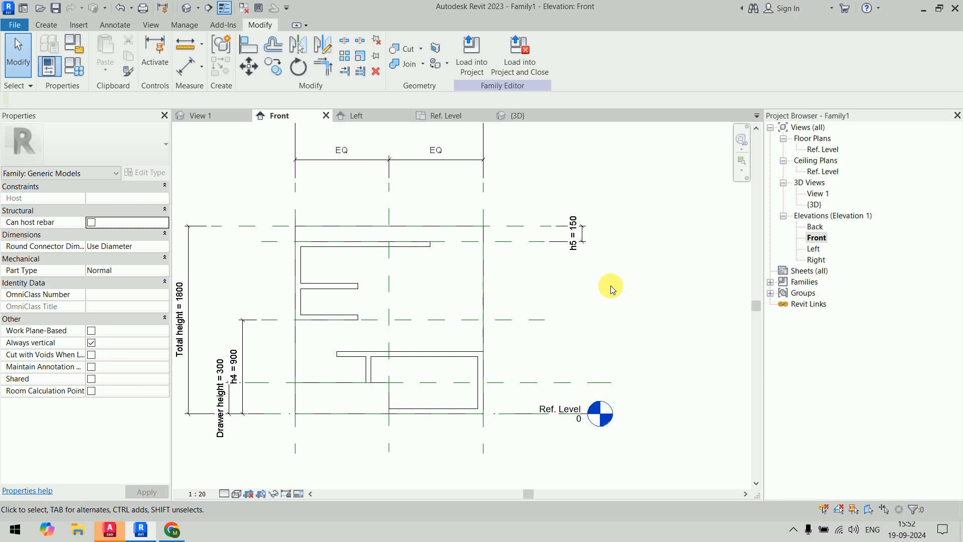
pyautogui.doubleClick(823, 150)
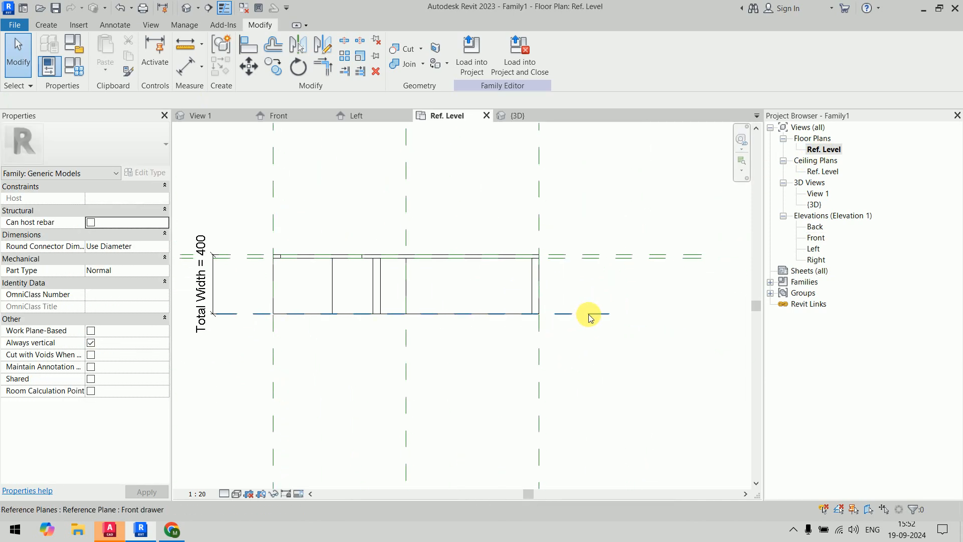
pyautogui.click(590, 316)
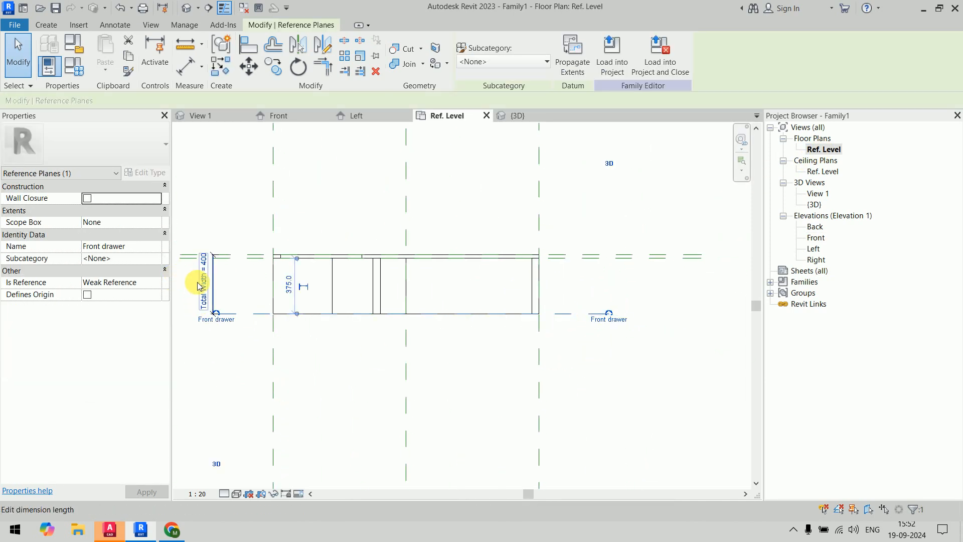
pyautogui.scroll(-2, 254, 293)
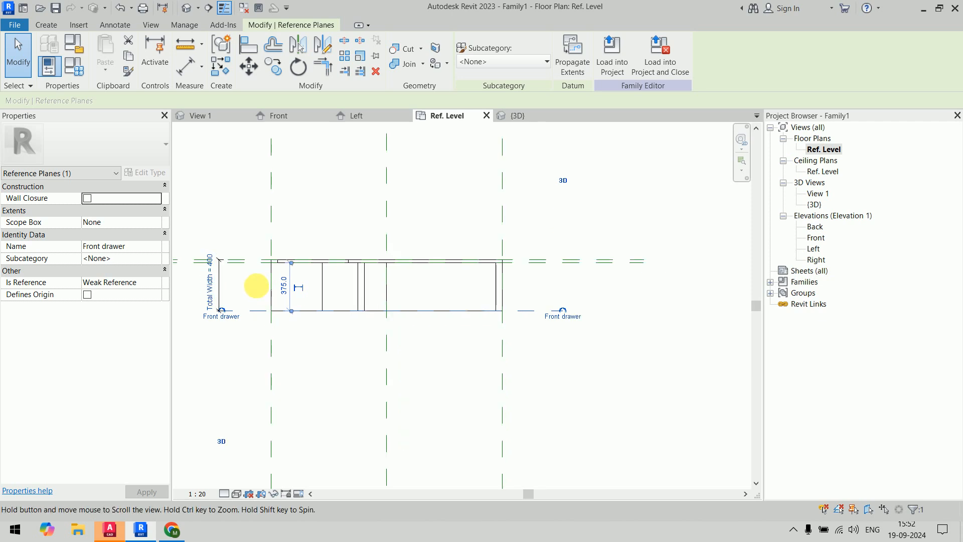
pyautogui.click(335, 378)
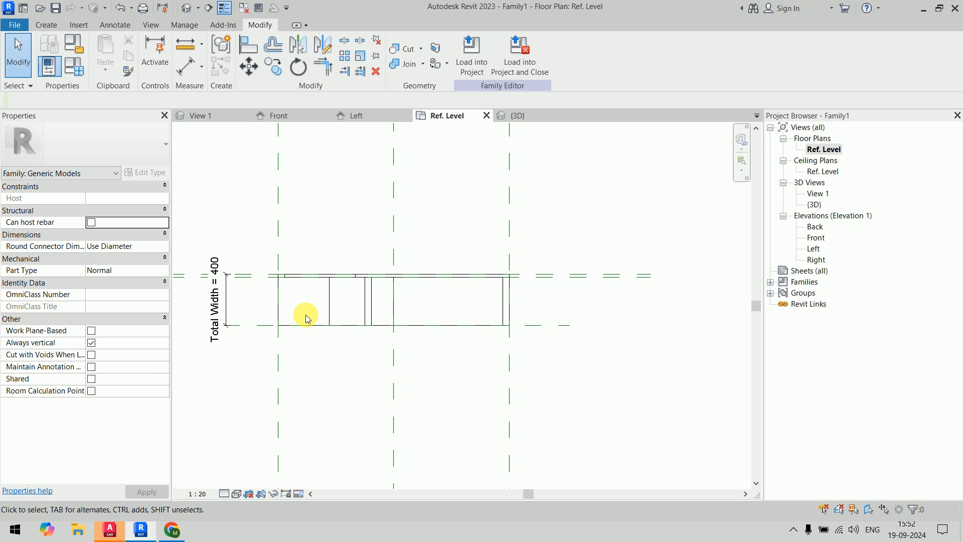
# Step: Draw a horizontal reference plane across the unit in plan, 200 mm from the back panel's front reference plane
pyautogui.press('r')
pyautogui.press('p')
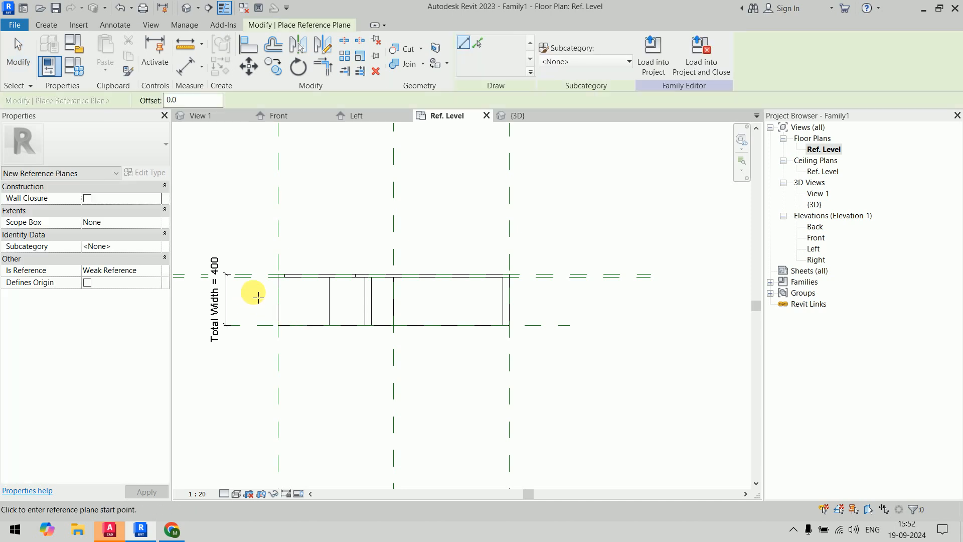
pyautogui.click(249, 296)
pyautogui.click(555, 295)
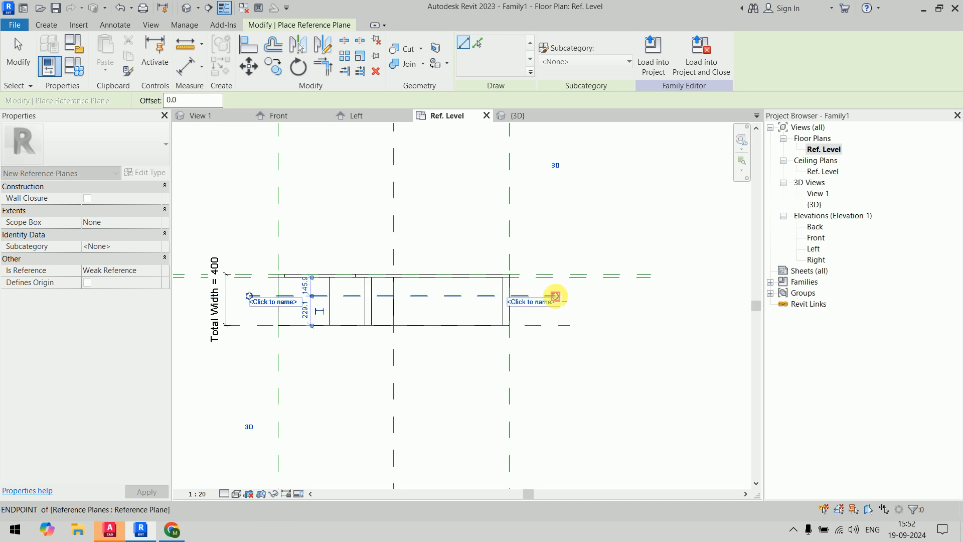
pyautogui.press('Escape')
pyautogui.press('Escape')
pyautogui.scroll(2, 281, 307)
pyautogui.click(281, 301)
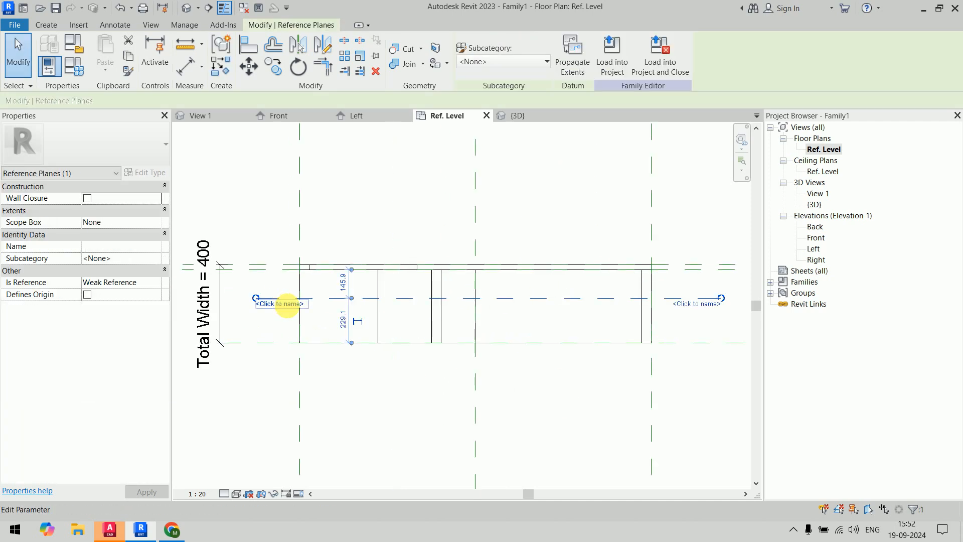
pyautogui.click(350, 286)
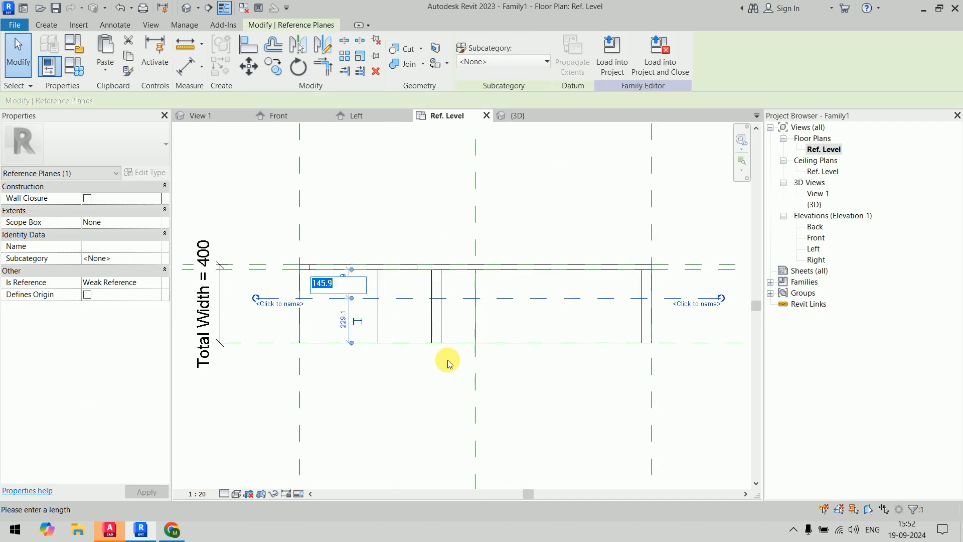
pyautogui.press('Return')
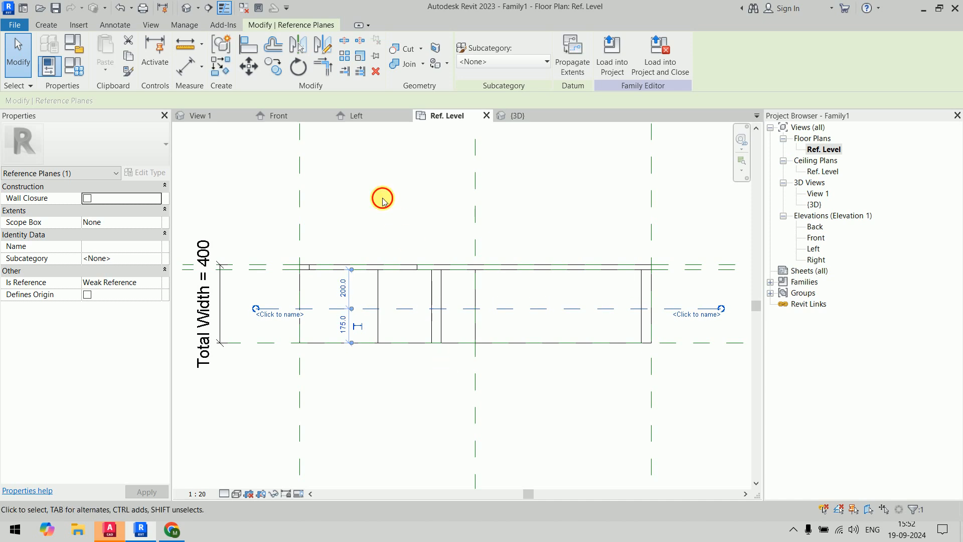
pyautogui.press('Escape')
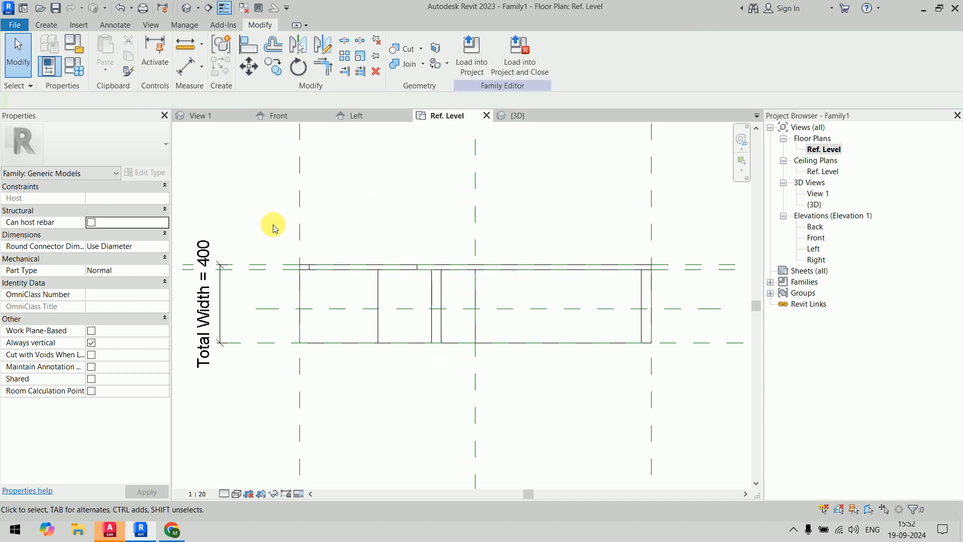
# Step: Dimension from the rear reference plane to the new one and label it with a new type parameter named "top shelf widht"
pyautogui.press('d')
pyautogui.press('i')
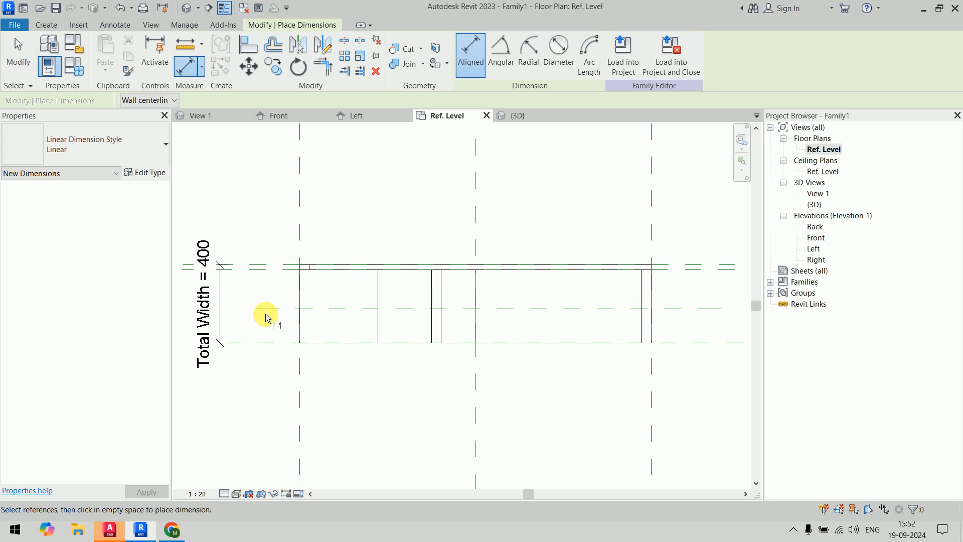
pyautogui.click(270, 309)
pyautogui.click(285, 266)
pyautogui.click(253, 235)
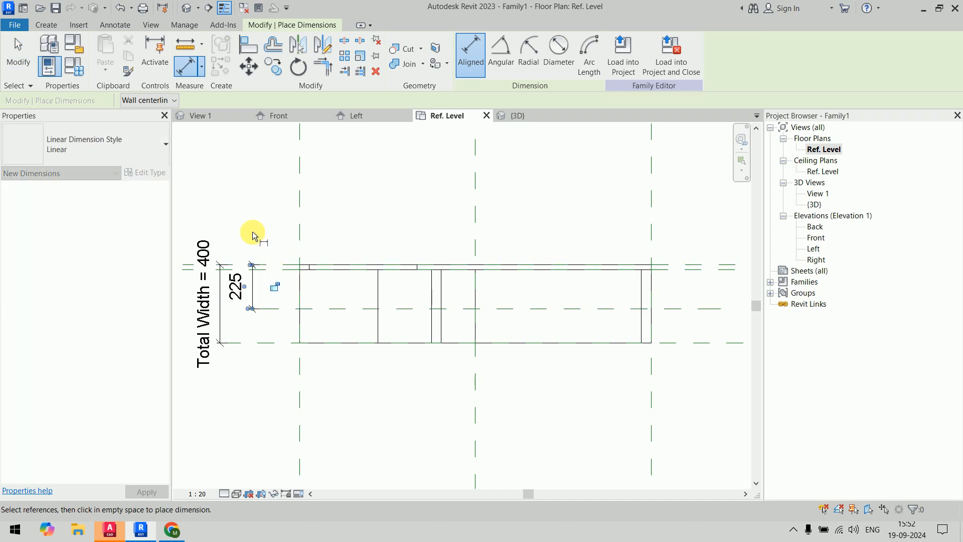
pyautogui.press('Escape')
pyautogui.press('Escape')
pyautogui.click(265, 302)
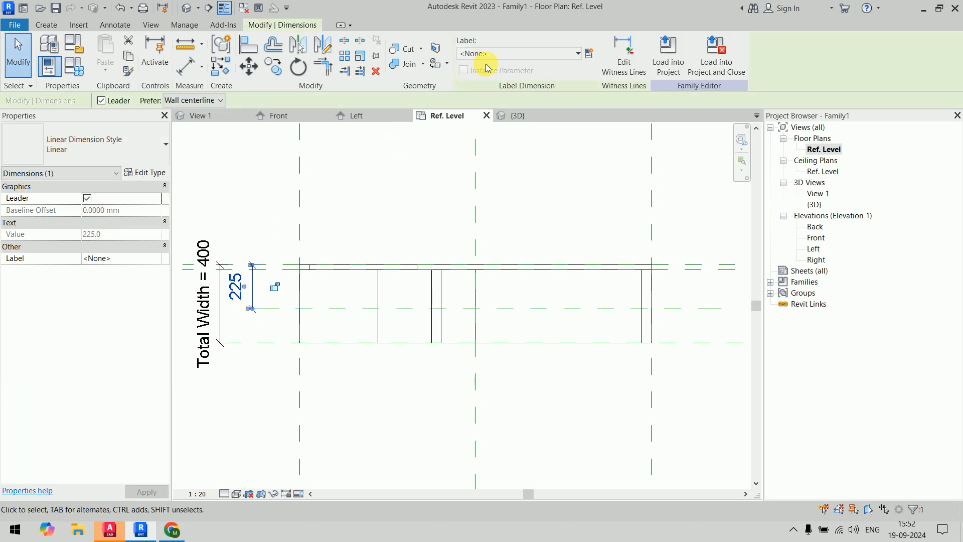
pyautogui.click(590, 54)
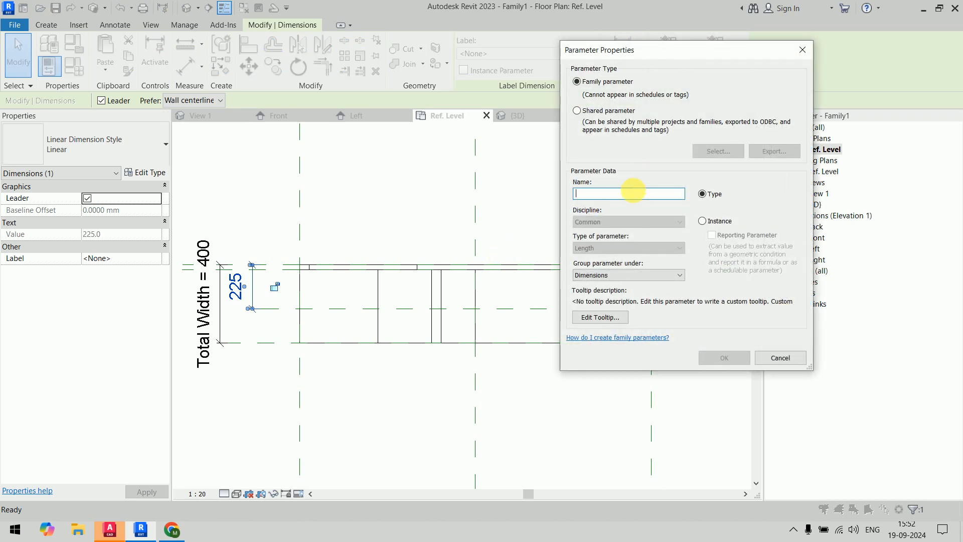
pyautogui.write('top shelf widht')
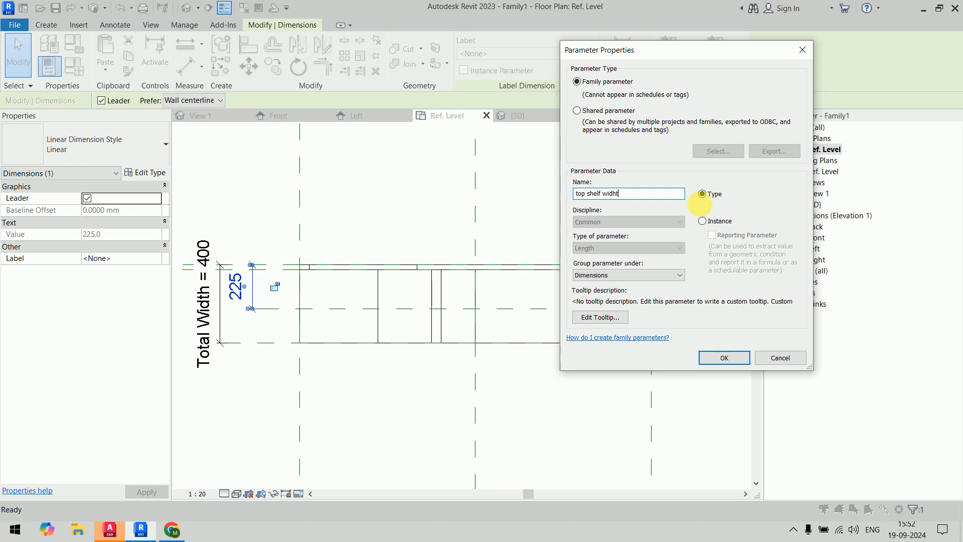
pyautogui.click(724, 358)
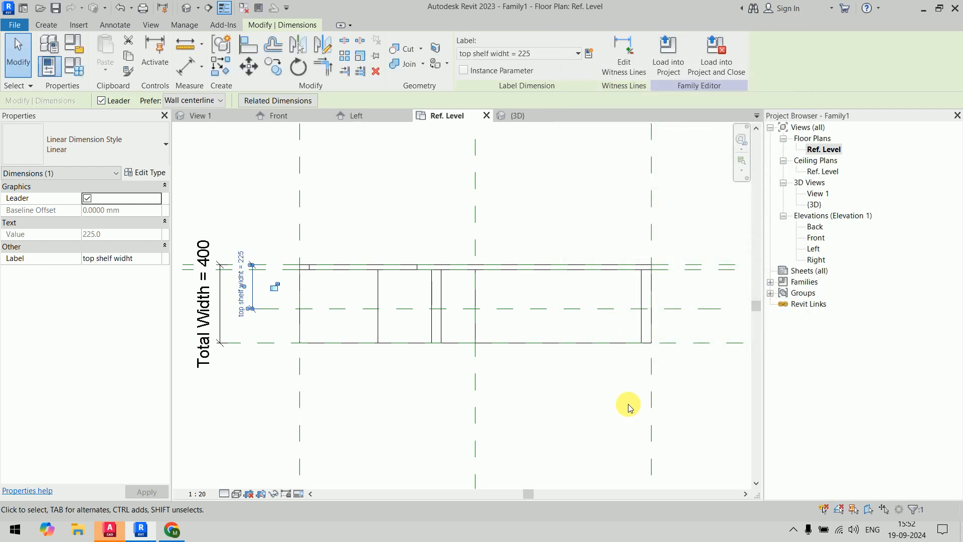
pyautogui.click(688, 394)
# Step: Set the top shelf widht parameter to 200 in the family types
pyautogui.click(250, 284)
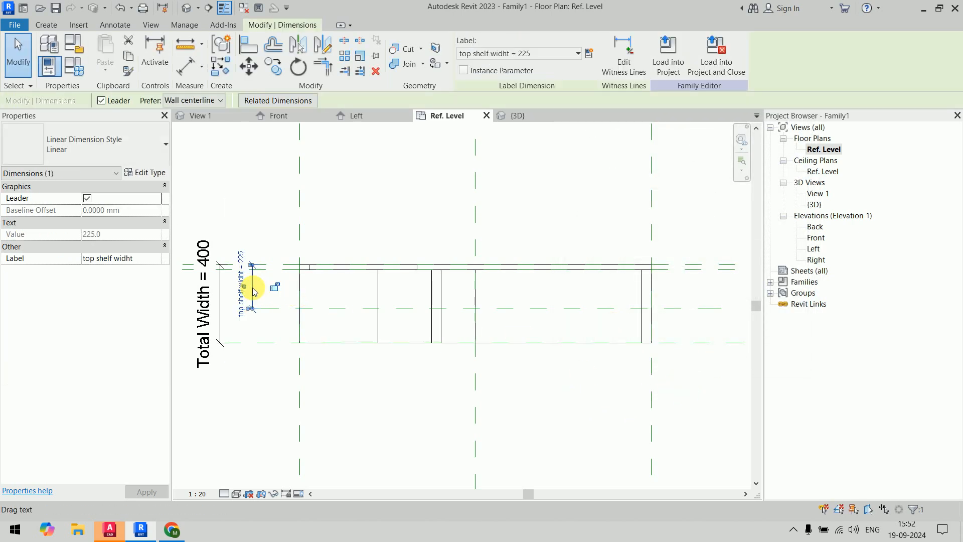
pyautogui.click(79, 73)
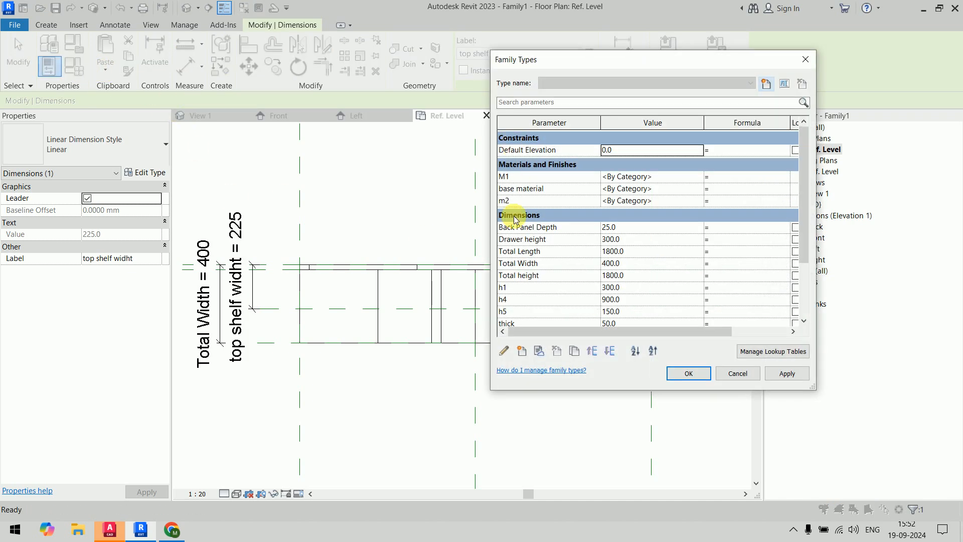
pyautogui.scroll(-3, 542, 243)
pyautogui.click(622, 244)
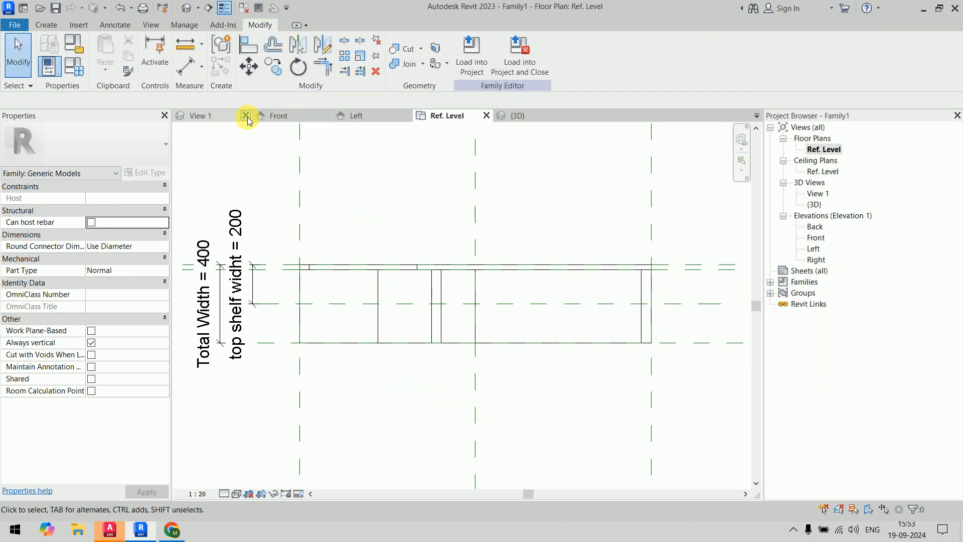
# Step: Stretch the wall shelf extrusion's front face to the top shelf widht reference plane in the Ref. Level plan, giving a 200 mm depth
pyautogui.click(206, 116)
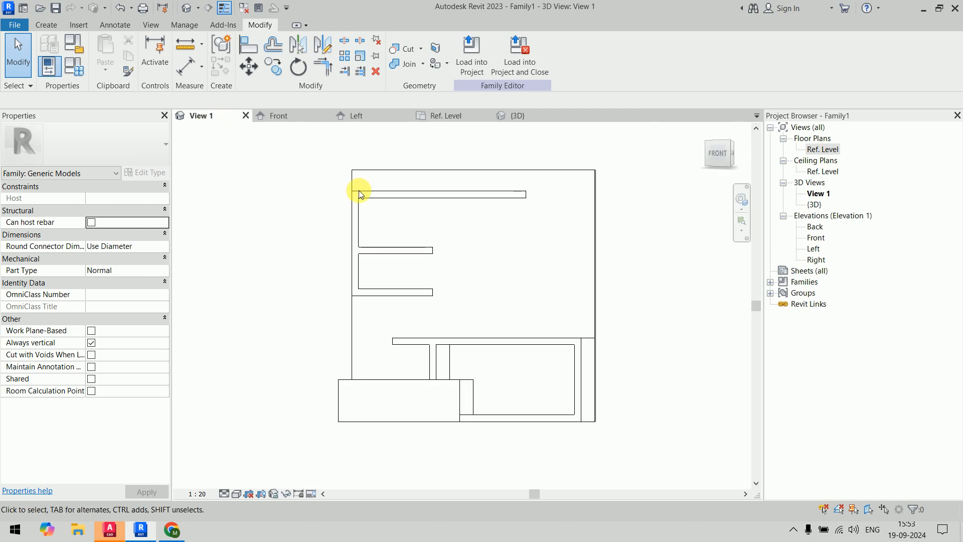
pyautogui.click(404, 196)
pyautogui.click(518, 118)
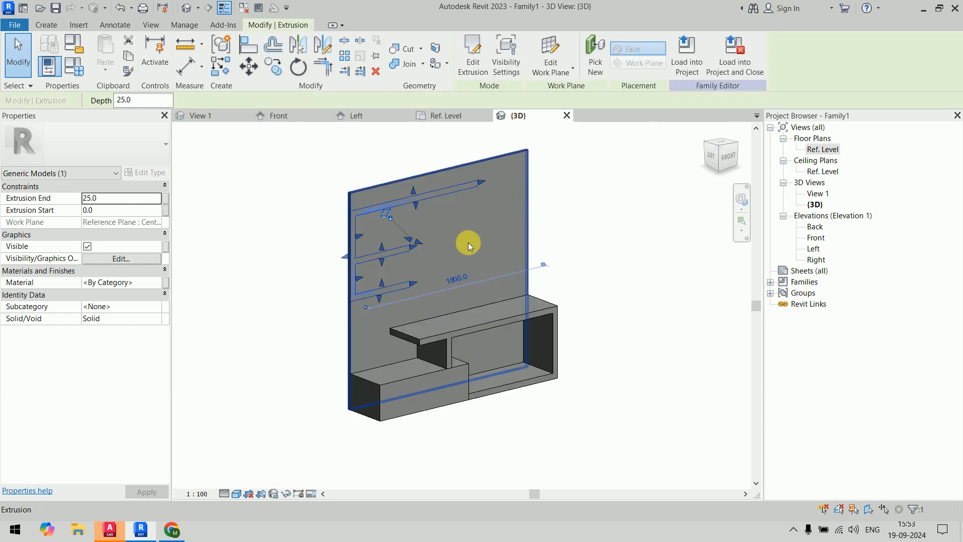
pyautogui.moveTo(414, 242); pyautogui.dragTo(458, 129)
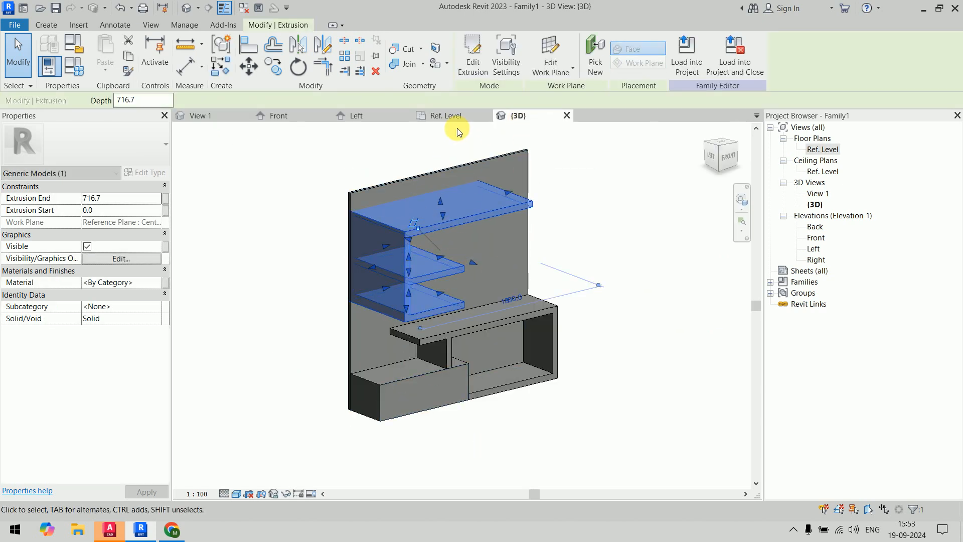
pyautogui.click(446, 116)
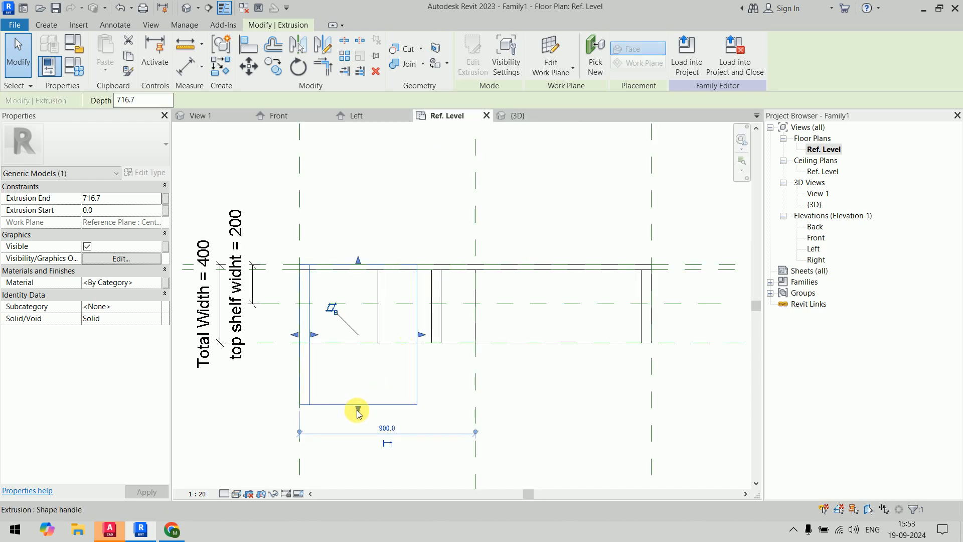
pyautogui.moveTo(356, 410); pyautogui.dragTo(361, 303)
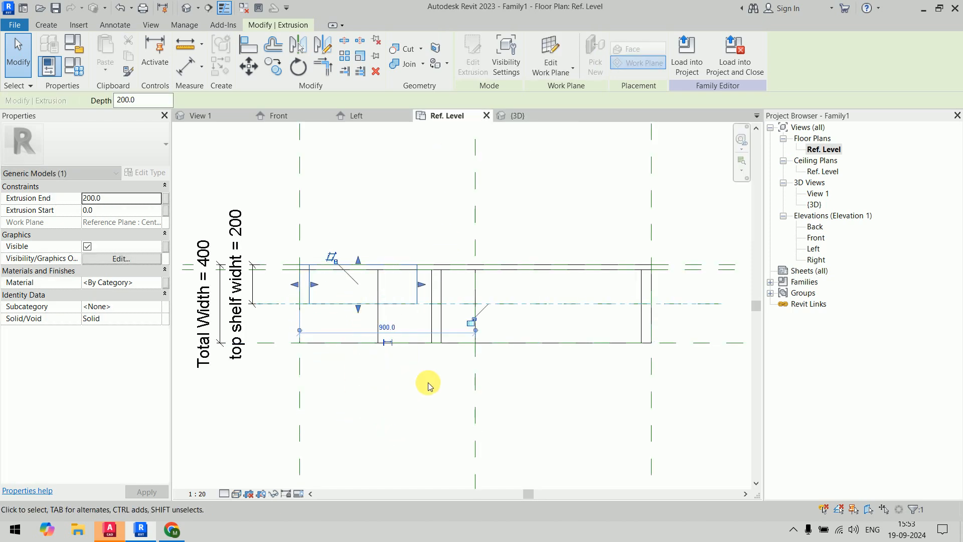
pyautogui.click(528, 396)
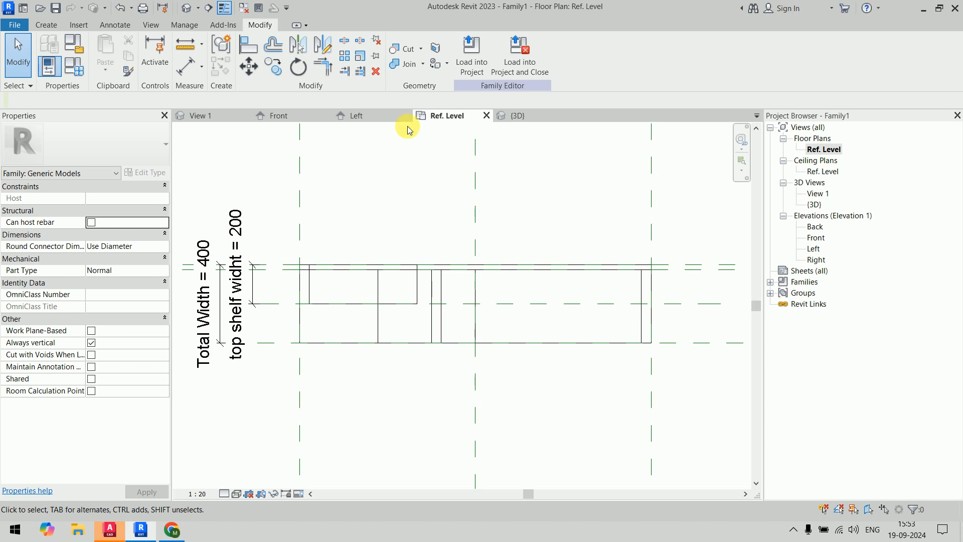
# Step: Move the wall shelf extrusion's back face to the back panel's front reference plane in plan and lock it there
pyautogui.click(509, 119)
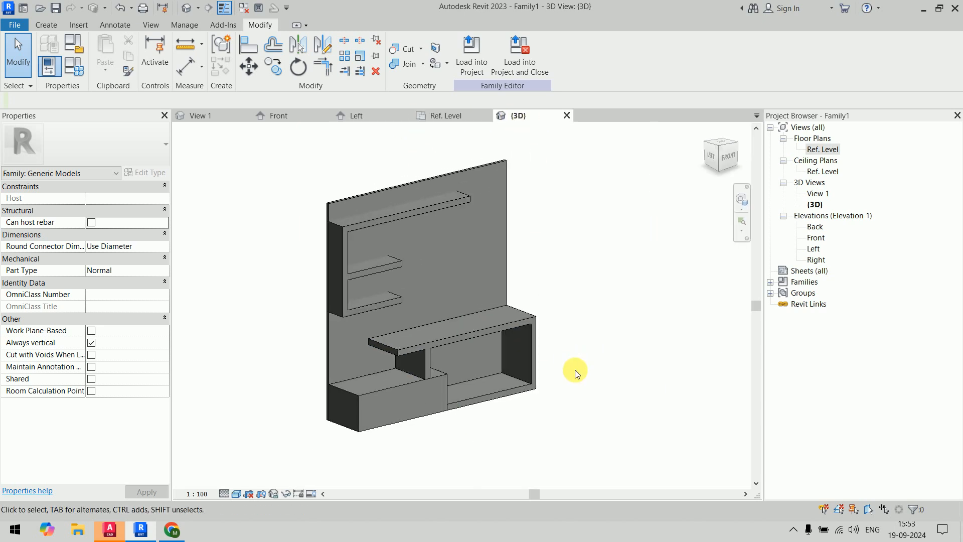
pyautogui.click(410, 217)
pyautogui.click(447, 116)
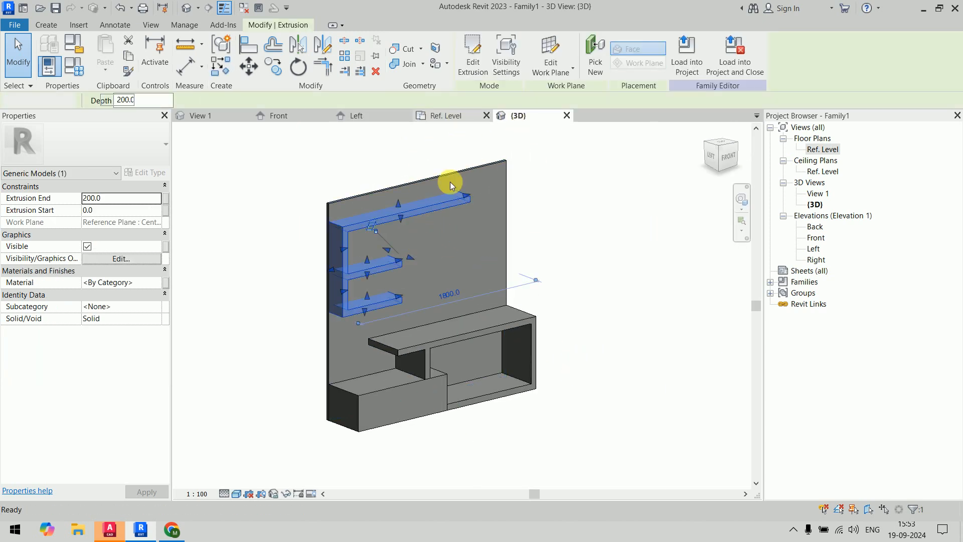
pyautogui.scroll(2, 381, 270)
pyautogui.moveTo(355, 253); pyautogui.dragTo(356, 261)
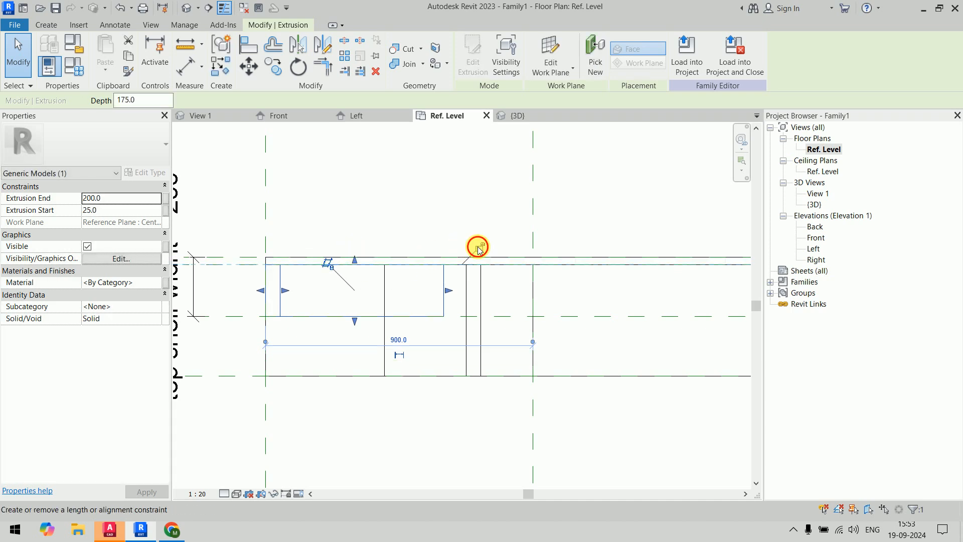
pyautogui.click(582, 197)
# Step: Examine the wall shelves, lower shelf frame and drawer box as separate extrusions in the 3D view
pyautogui.click(506, 116)
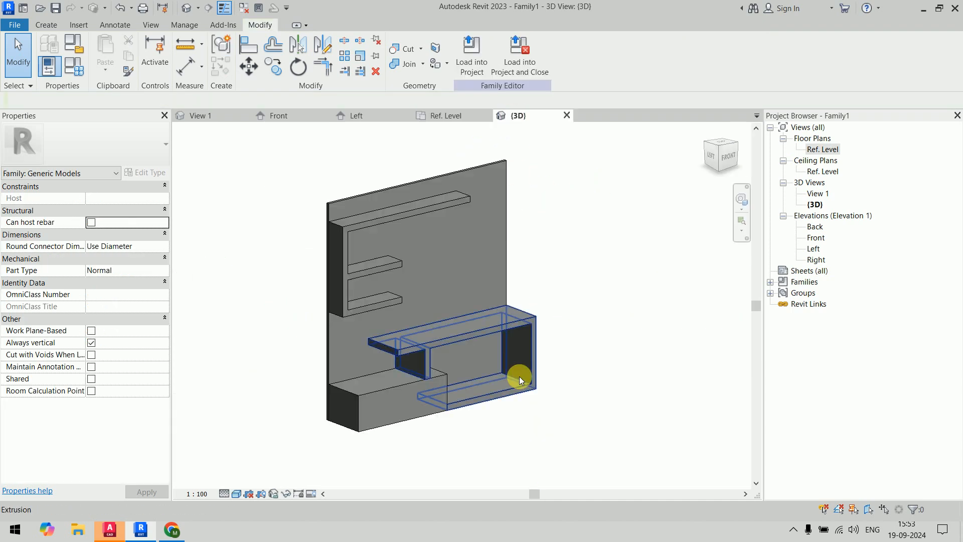
pyautogui.keyDown('shift'); pyautogui.moveTo(595, 408); pyautogui.dragTo(559, 434, button='middle'); pyautogui.keyUp('shift')
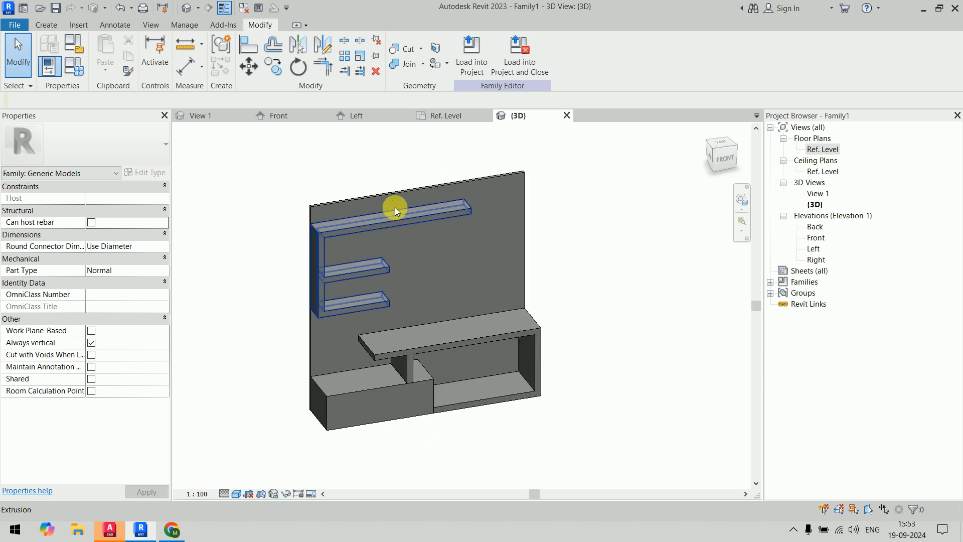
pyautogui.click(404, 222)
pyautogui.click(459, 351)
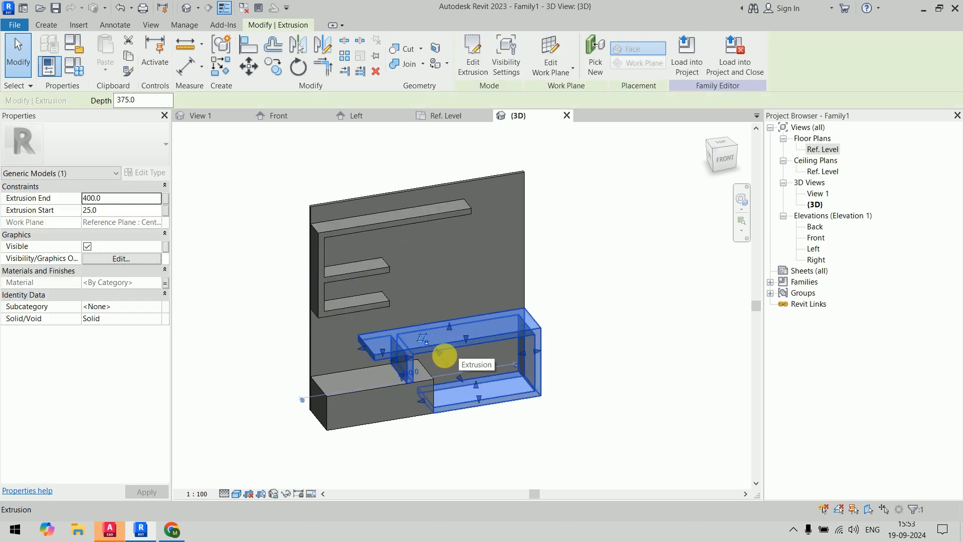
pyautogui.click(335, 404)
pyautogui.click(650, 350)
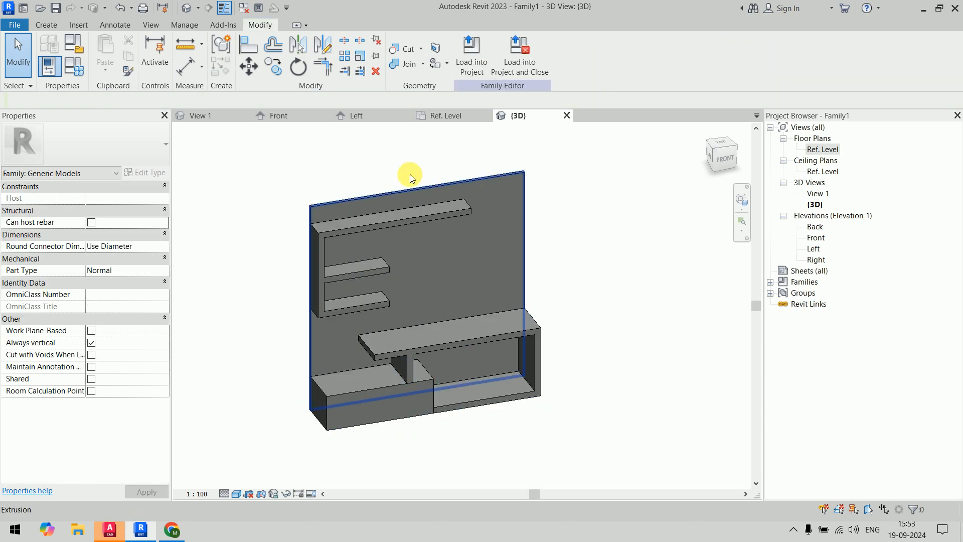
pyautogui.click(390, 223)
pyautogui.click(167, 283)
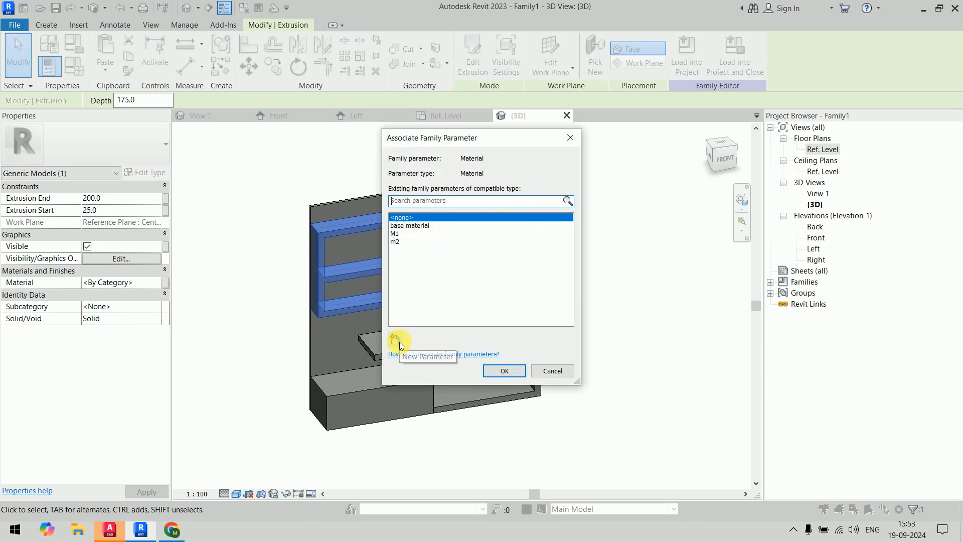
pyautogui.moveTo(427, 139); pyautogui.dragTo(650, 120)
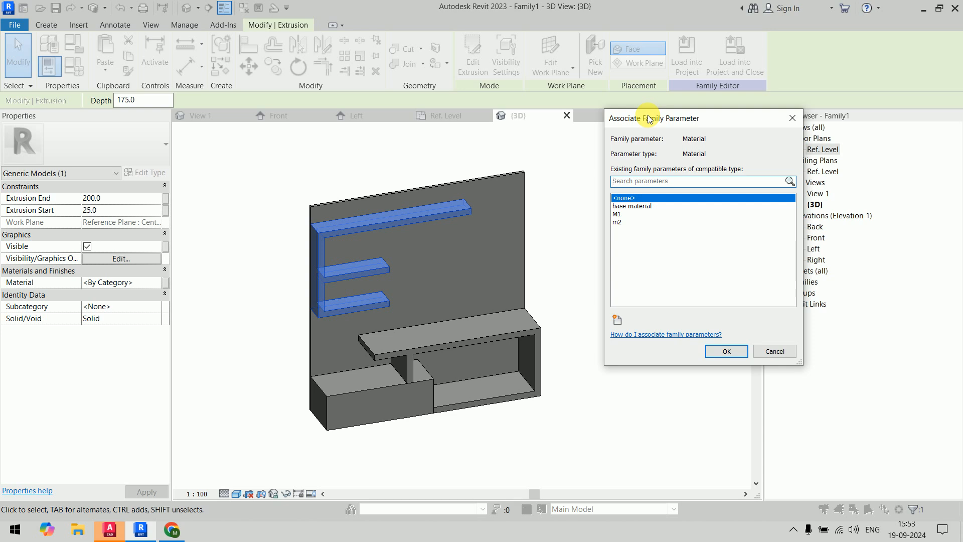
pyautogui.press('Escape')
pyautogui.press('Escape')
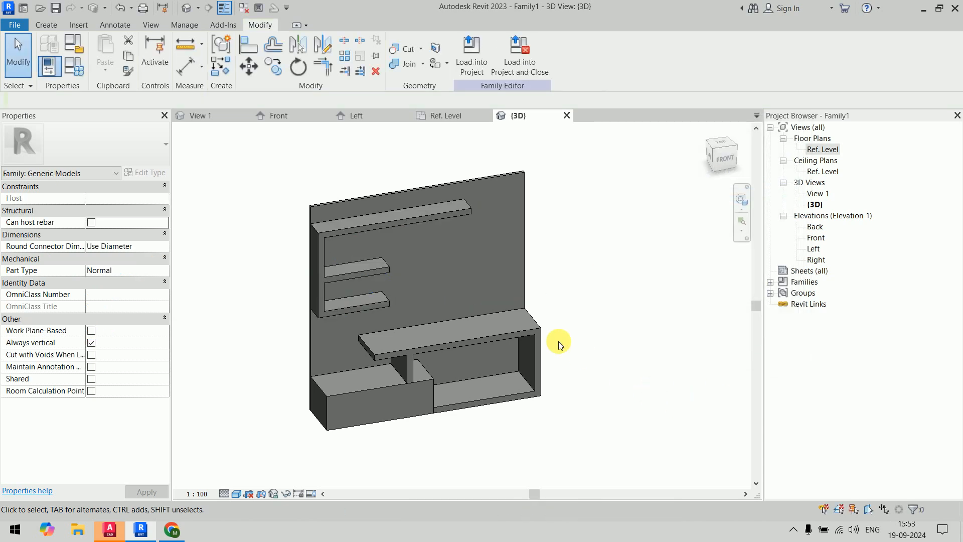
# Step: Check the lower shelf frame's material parameter and associate the wall shelves' material with the M1 parameter
pyautogui.click(449, 409)
pyautogui.click(167, 281)
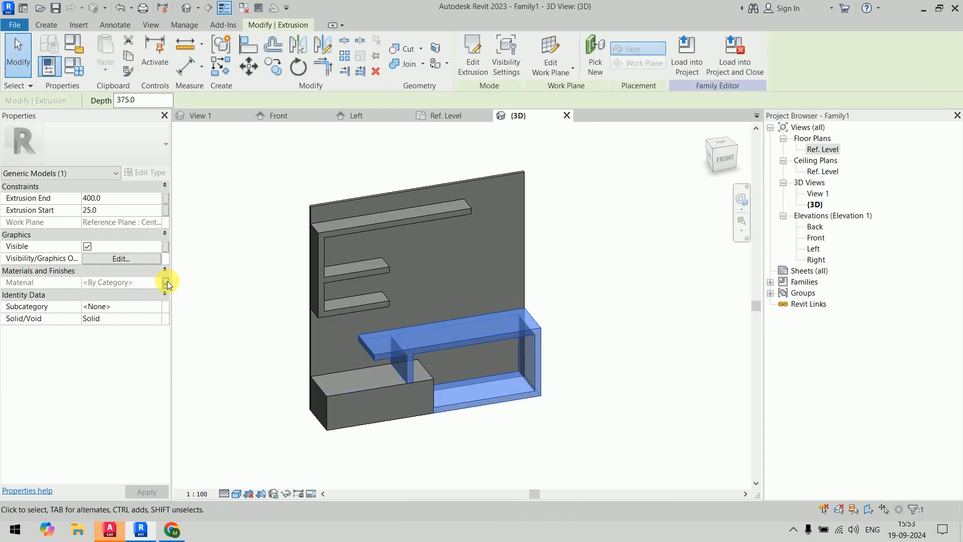
pyautogui.click(746, 356)
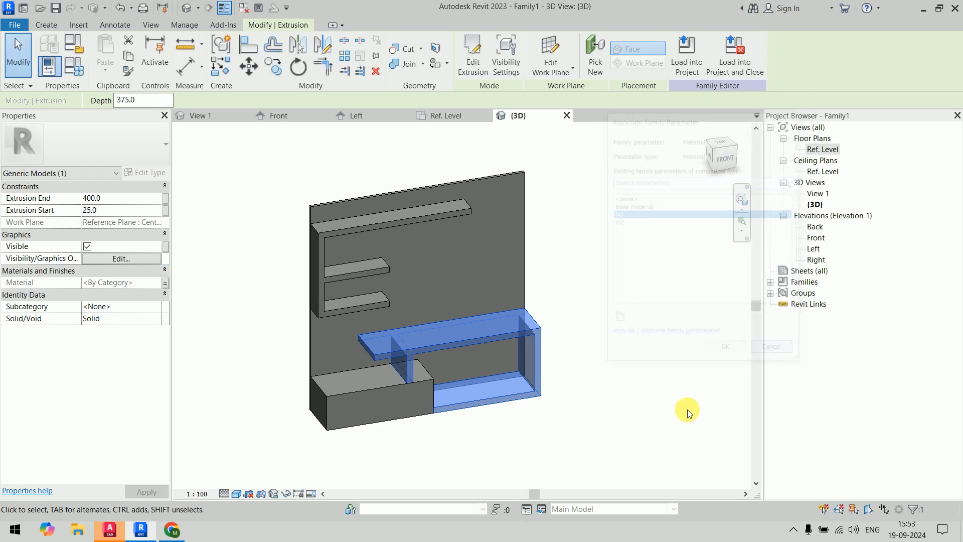
pyautogui.click(420, 221)
pyautogui.click(164, 283)
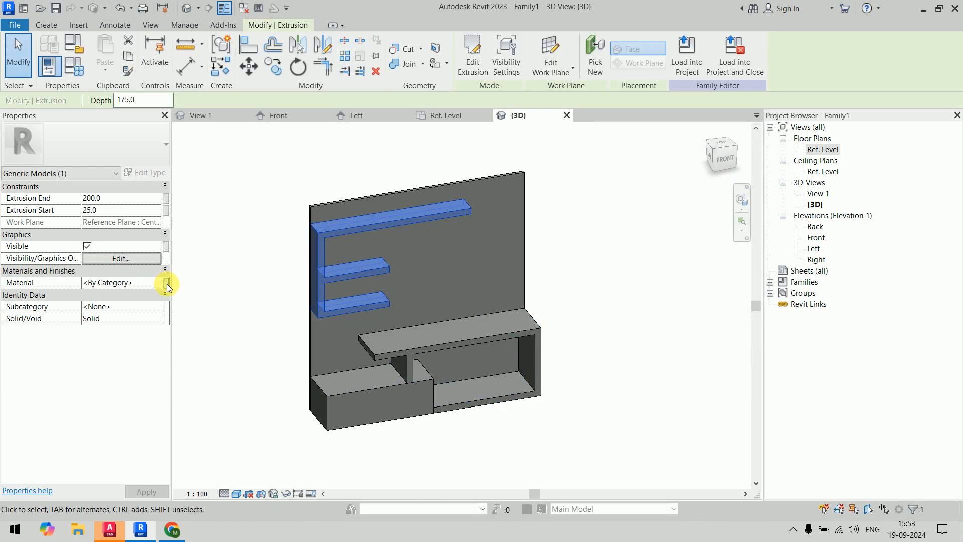
pyautogui.click(634, 214)
pyautogui.click(728, 352)
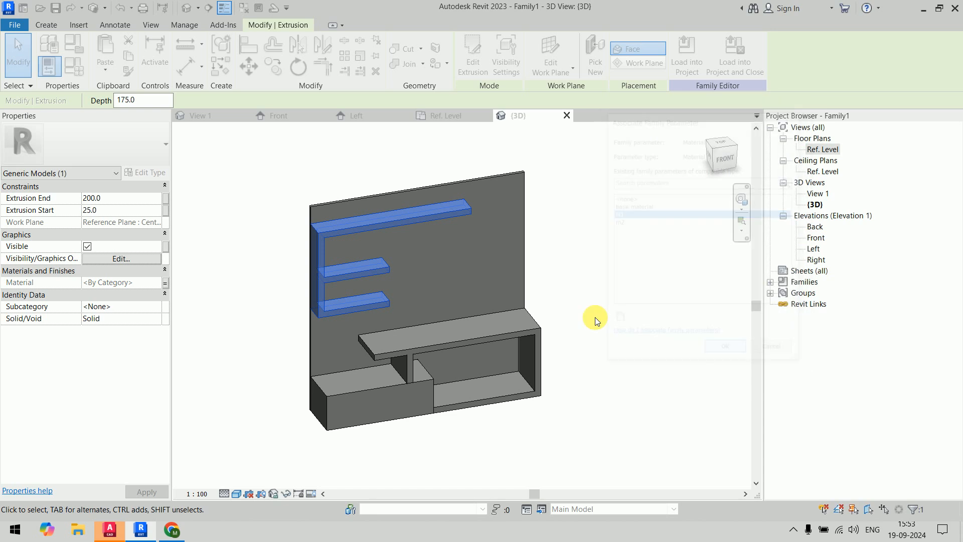
# Step: Deselect the wall shelves and close all open views except the 3D view
pyautogui.click(622, 249)
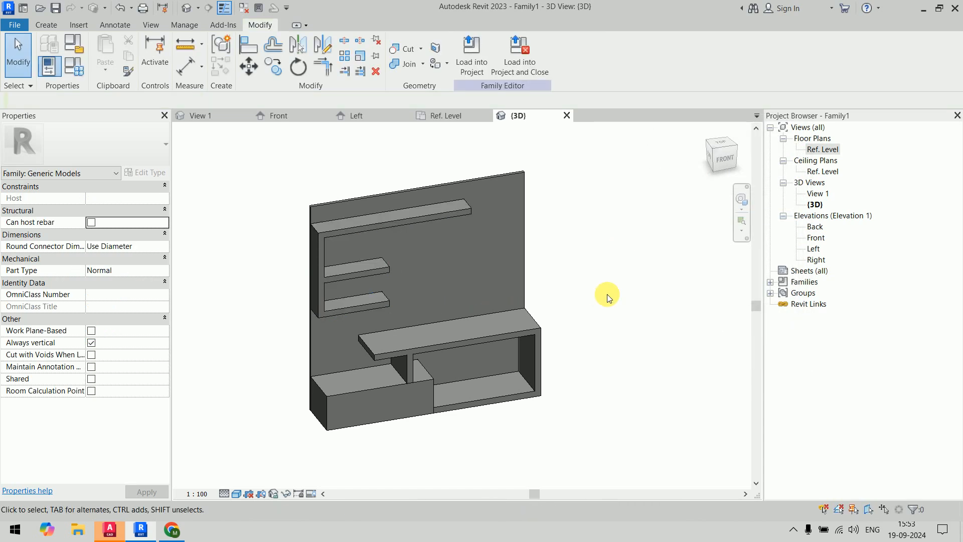
pyautogui.keyDown('shift'); pyautogui.moveTo(608, 294); pyautogui.dragTo(604, 275, button='middle'); pyautogui.keyUp('shift')
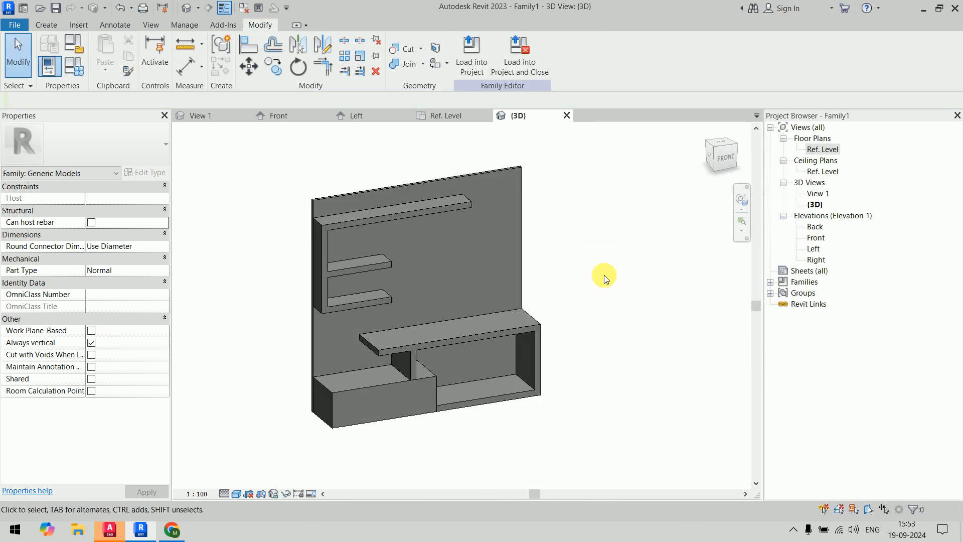
pyautogui.click(245, 116)
pyautogui.click(245, 116)
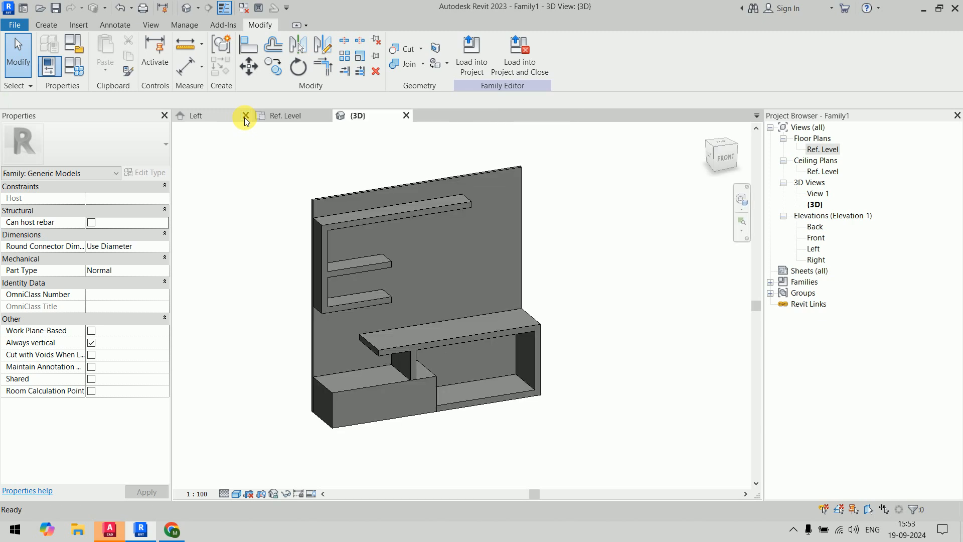
pyautogui.click(244, 116)
pyautogui.click(245, 115)
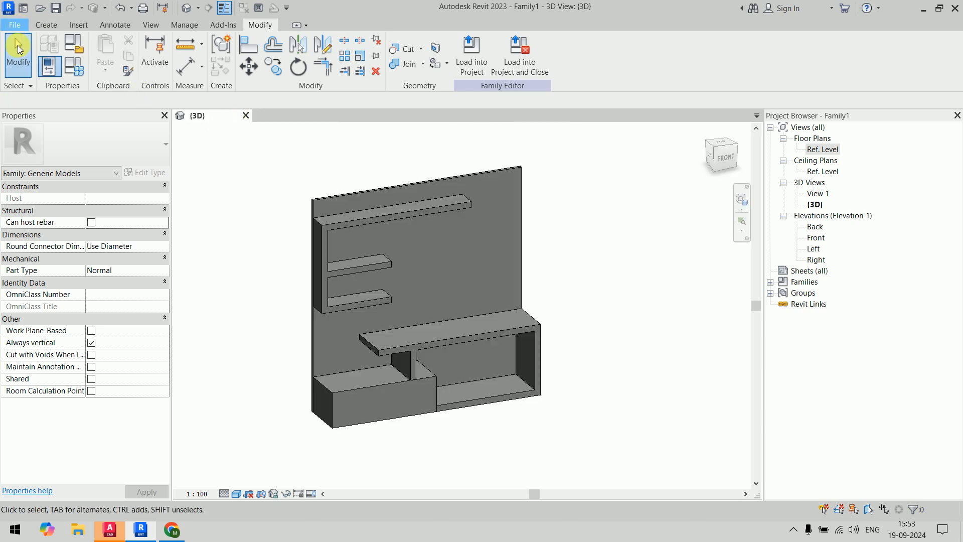
# Step: Save the family as TV Panel in the Metric Library's US Furniture folder, with the active view as thumbnail, and close it
pyautogui.click(14, 25)
pyautogui.moveTo(45, 187)
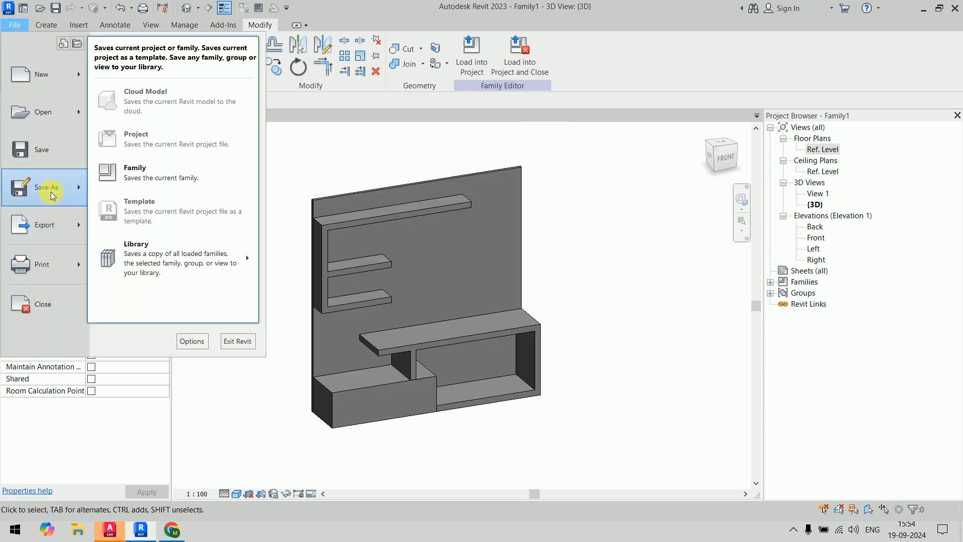
pyautogui.click(192, 179)
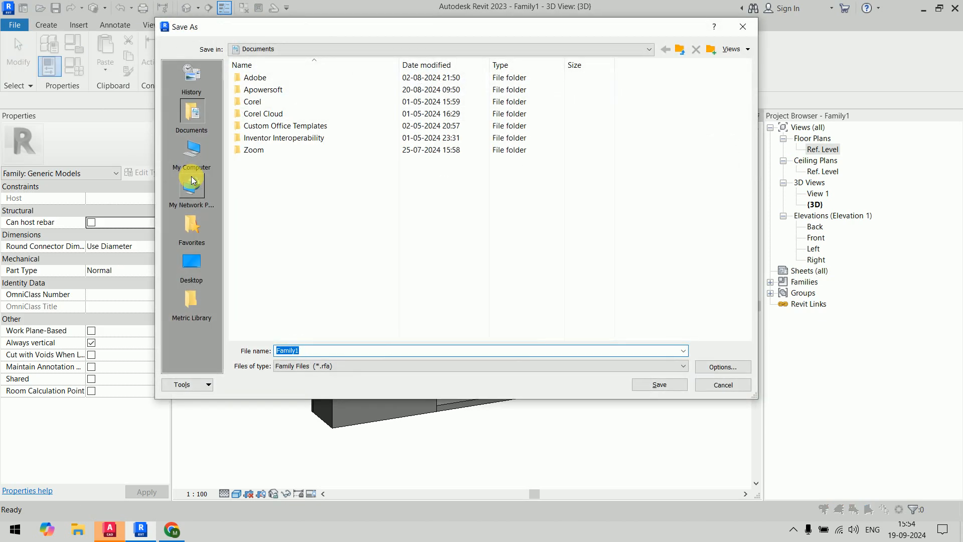
pyautogui.click(192, 300)
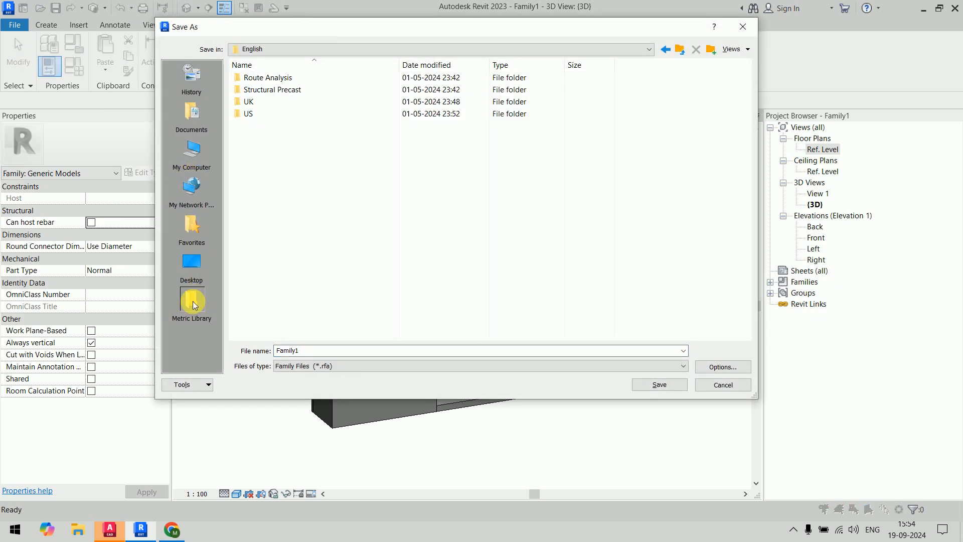
pyautogui.doubleClick(275, 113)
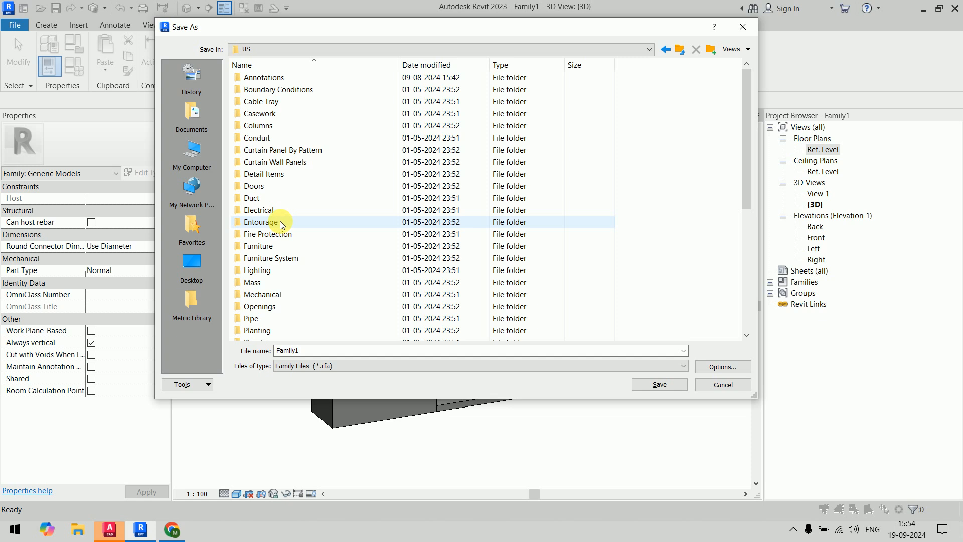
pyautogui.doubleClick(278, 244)
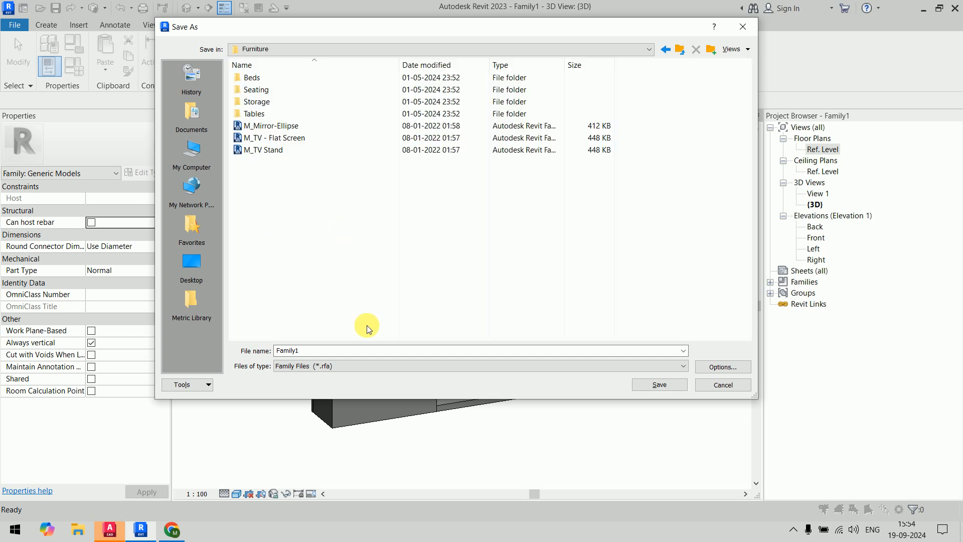
pyautogui.click(722, 366)
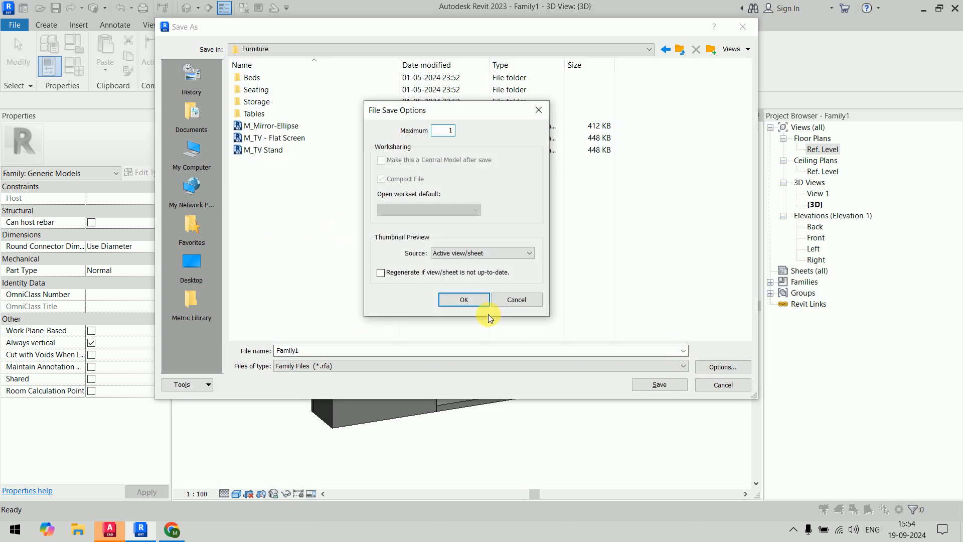
pyautogui.click(464, 300)
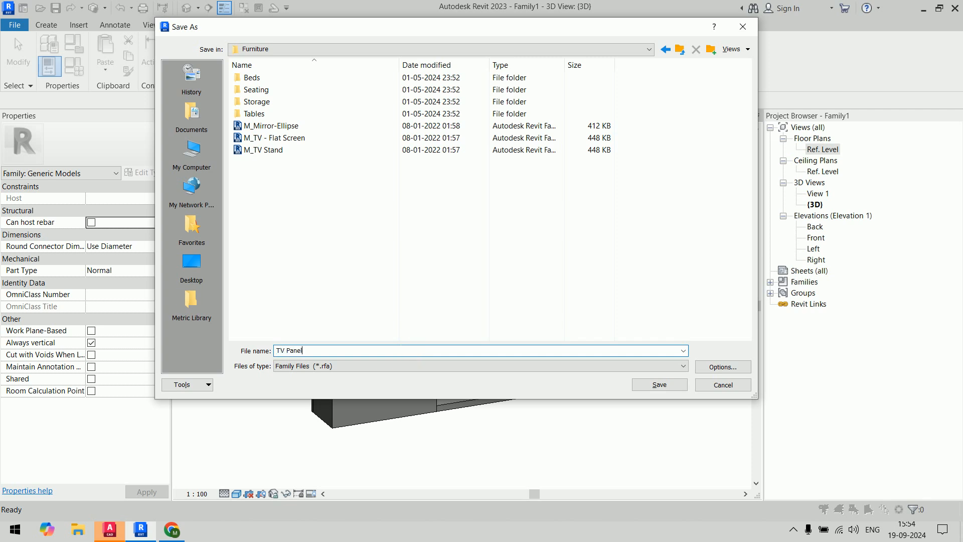
pyautogui.click(659, 384)
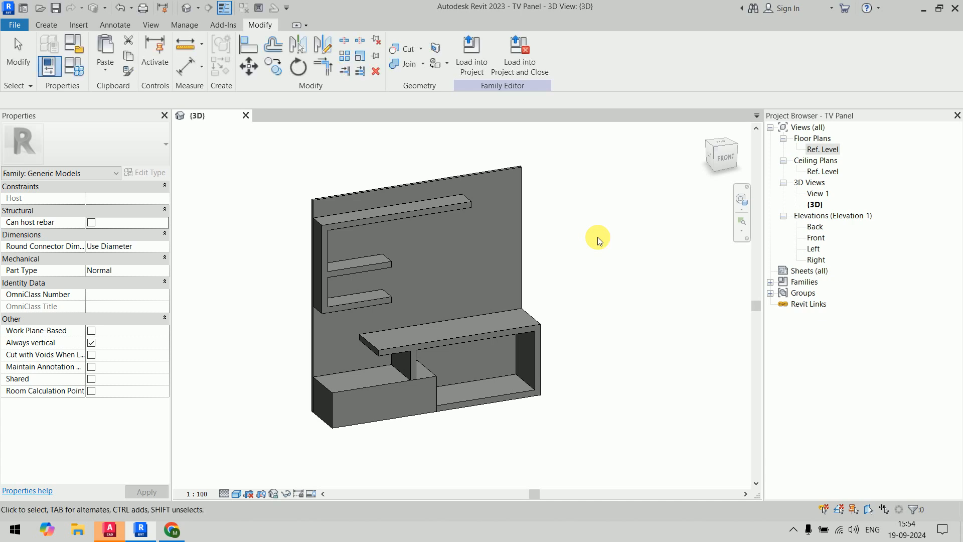
pyautogui.click(247, 116)
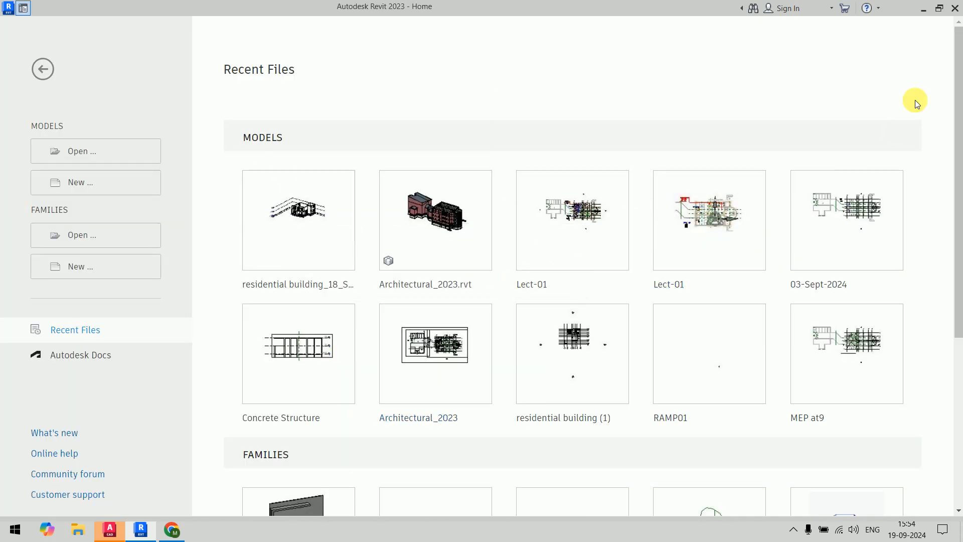
# Step: Create a new project from the Default-Metric template
pyautogui.click(103, 183)
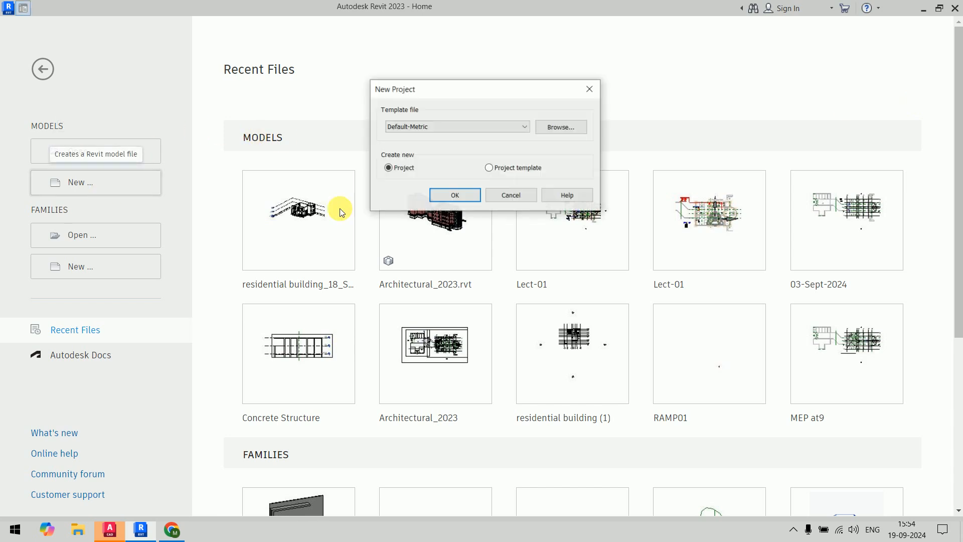
pyautogui.click(465, 126)
pyautogui.click(465, 125)
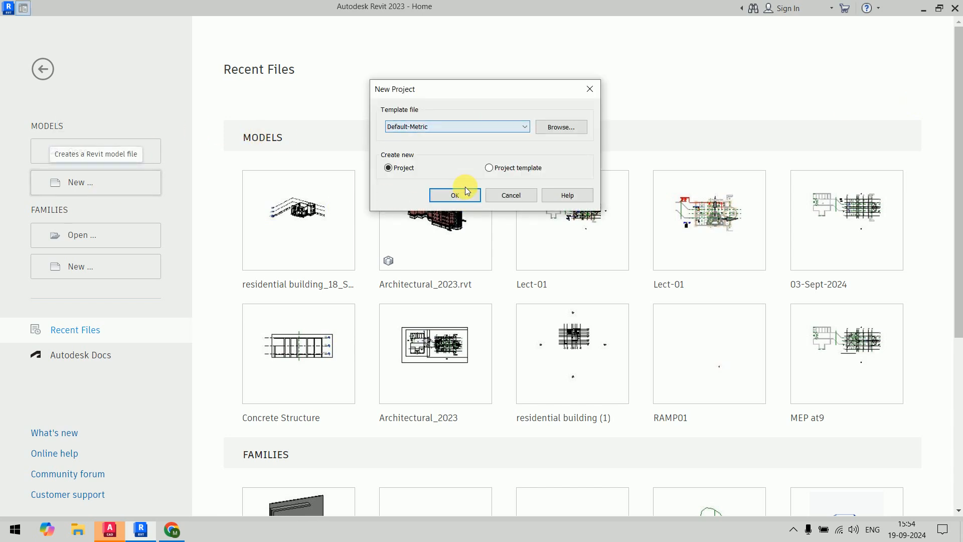
pyautogui.click(461, 193)
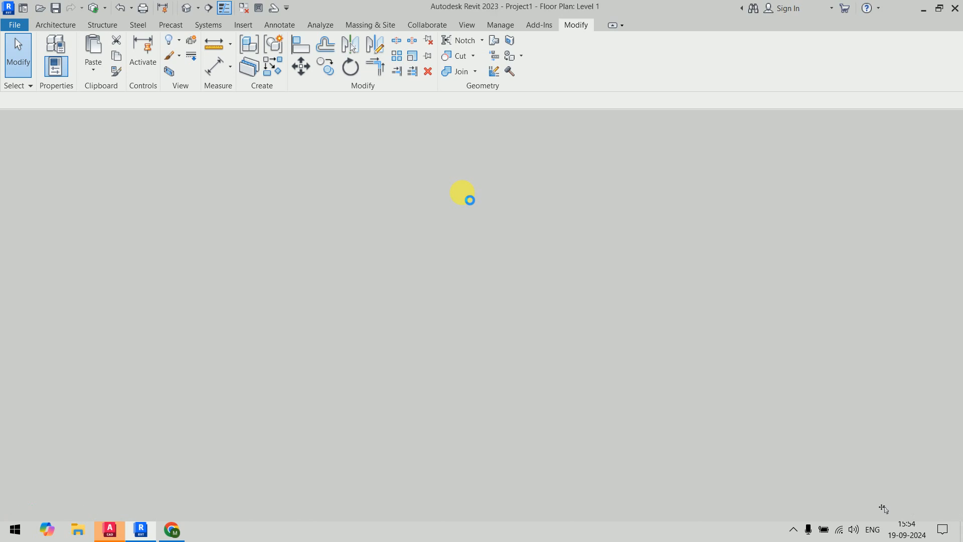
# Step: Draw a rectangle of Generic - 200mm walls up to Level 2, about 14000 by 12000 mm, and delete its south wall
pyautogui.click(68, 26)
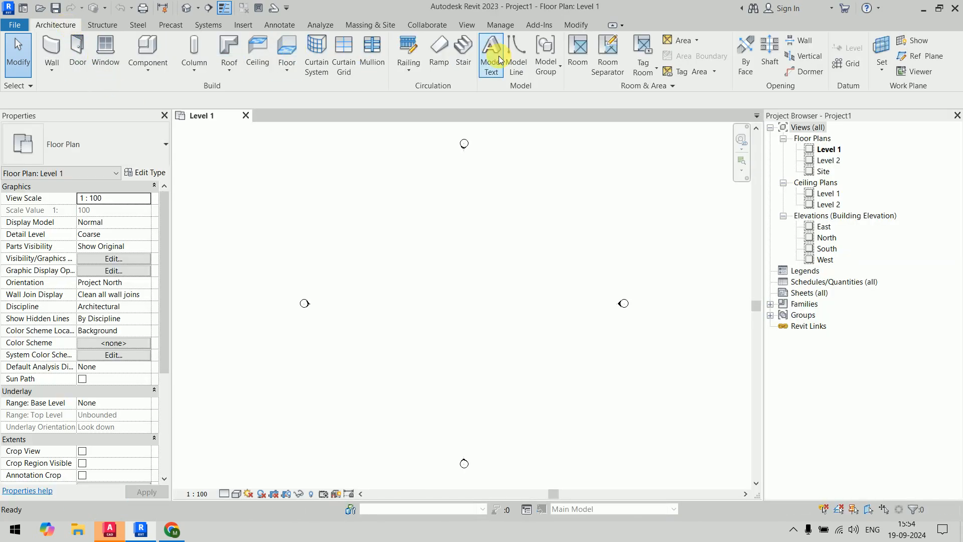
pyautogui.click(52, 50)
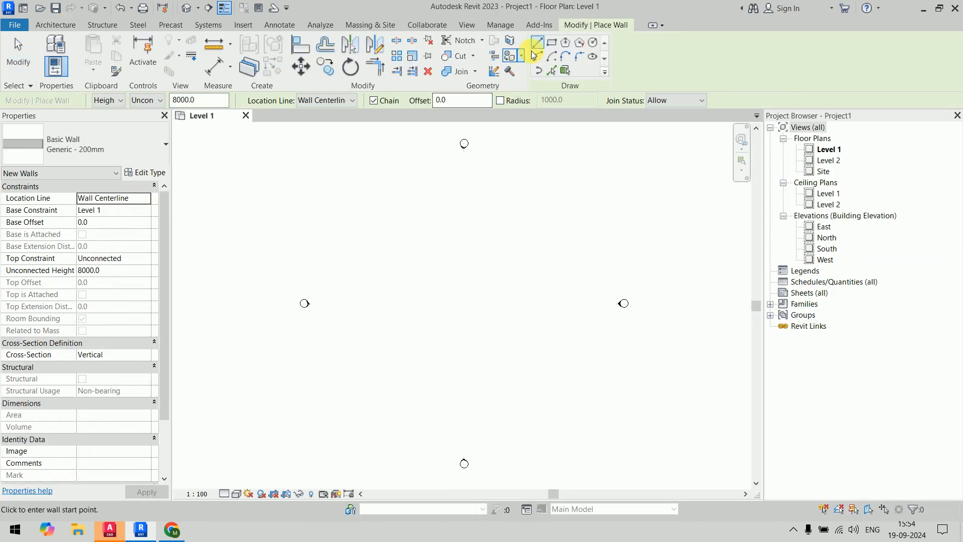
pyautogui.click(550, 45)
pyautogui.click(145, 100)
pyautogui.click(143, 121)
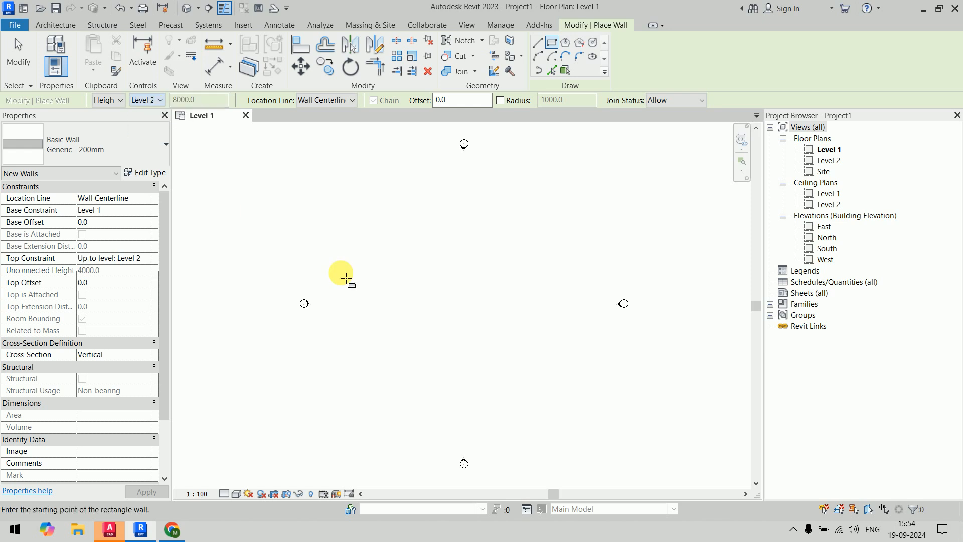
pyautogui.click(430, 296)
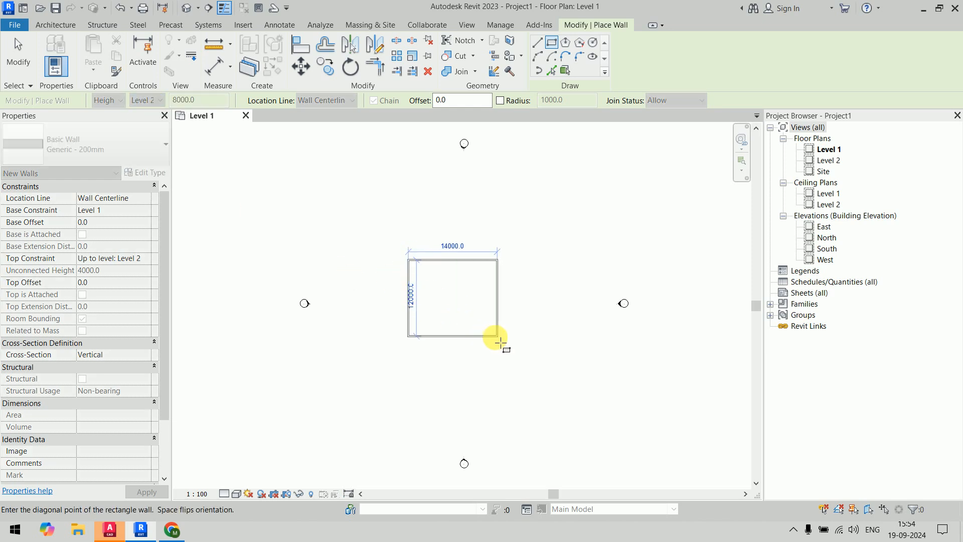
pyautogui.click(498, 339)
pyautogui.scroll(3, 457, 281)
pyautogui.rightClick(464, 279)
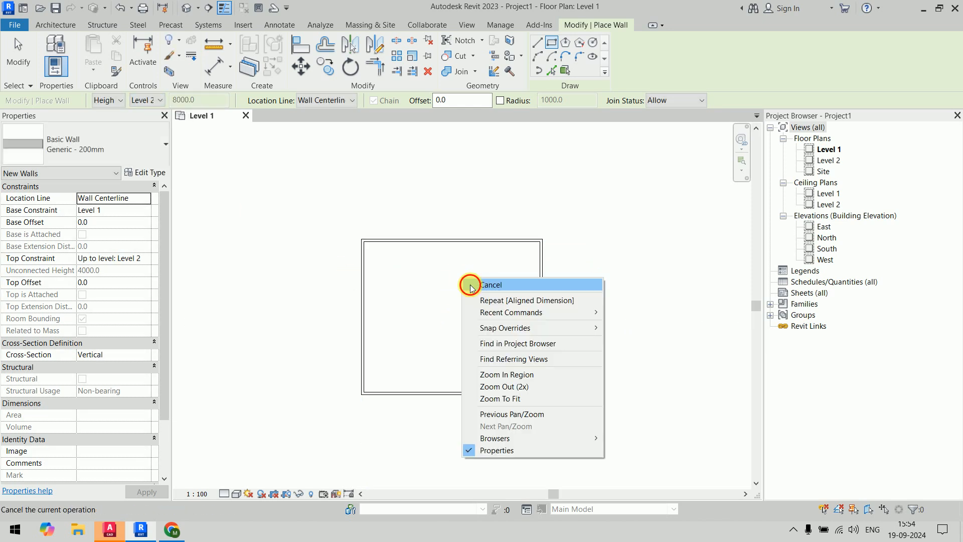
pyautogui.click(472, 285)
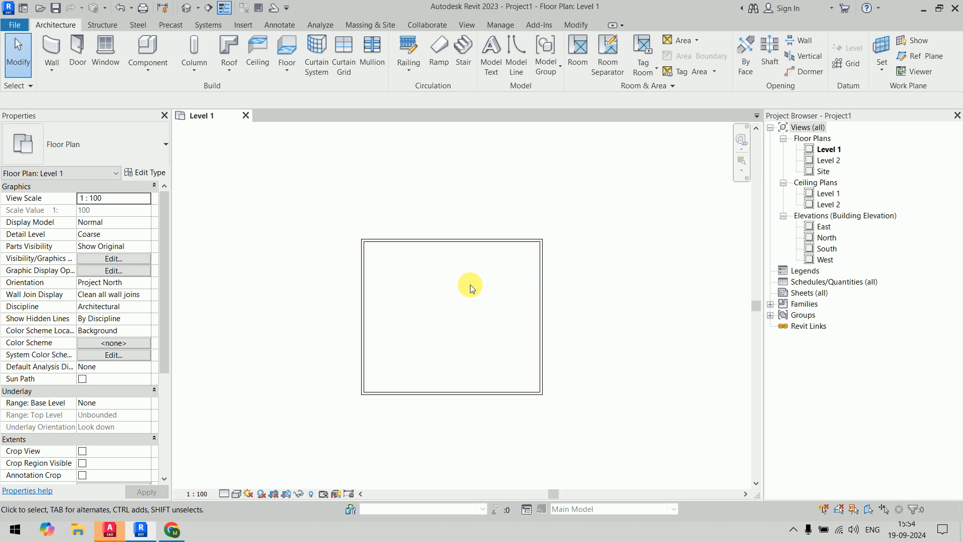
pyautogui.click(434, 394)
pyautogui.press('Delete')
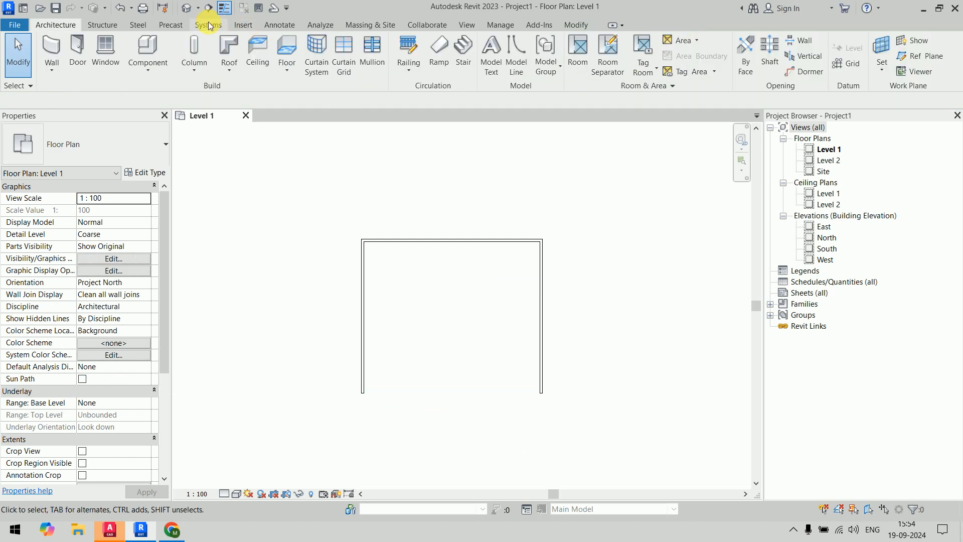
# Step: Load the TV Panel family from the US Furniture library folder and place one against the north wall's inner face on Level 1
pyautogui.click(149, 40)
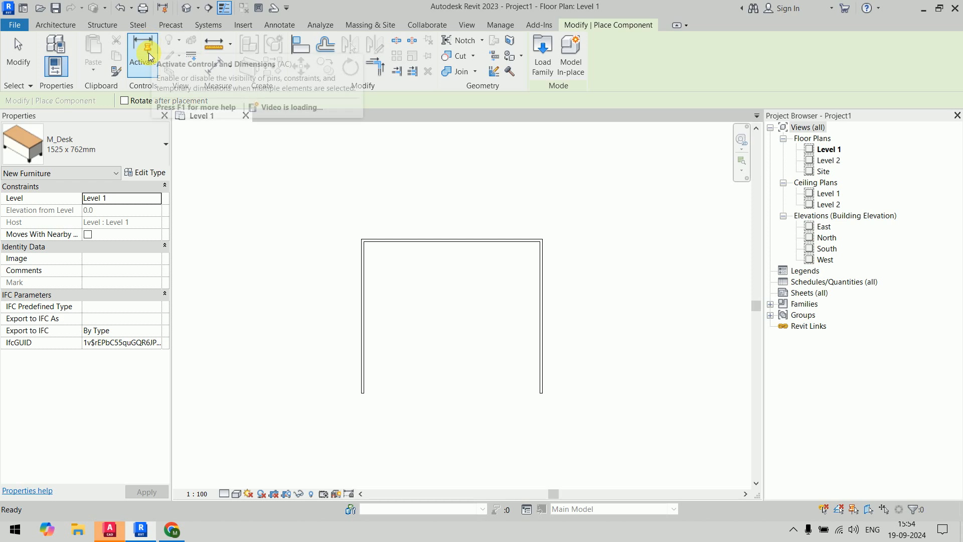
pyautogui.click(126, 148)
pyautogui.scroll(-5, 118, 262)
pyautogui.scroll(5, 119, 262)
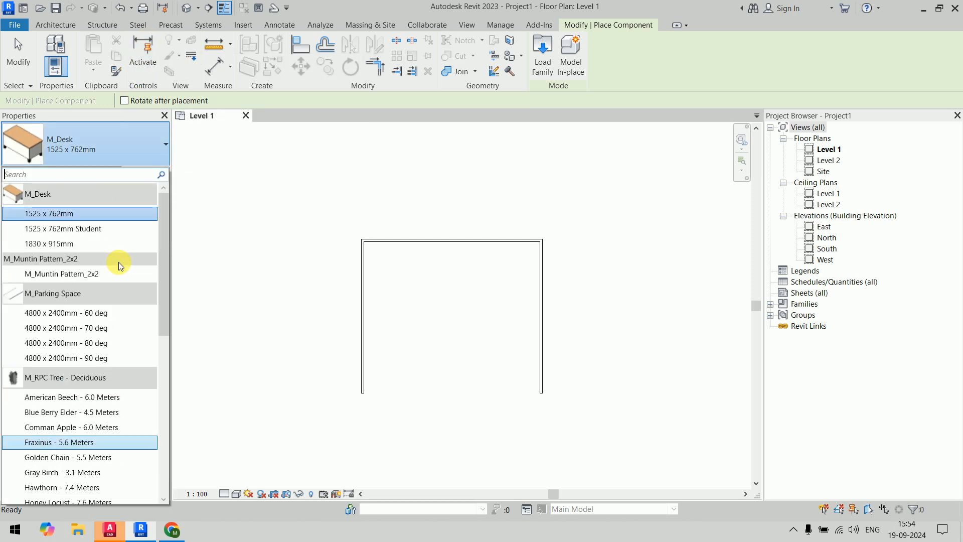
pyautogui.click(542, 59)
pyautogui.doubleClick(265, 80)
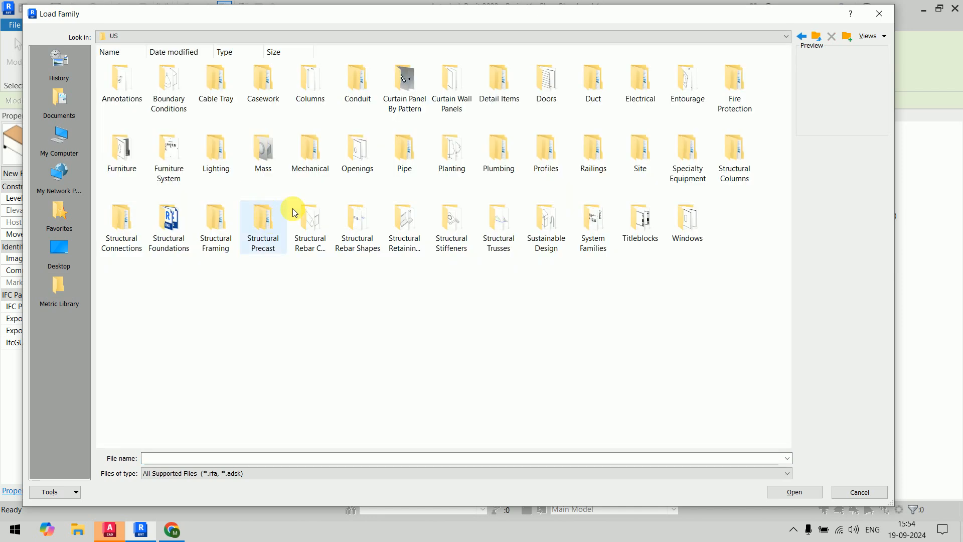
pyautogui.doubleClick(113, 167)
pyautogui.click(441, 100)
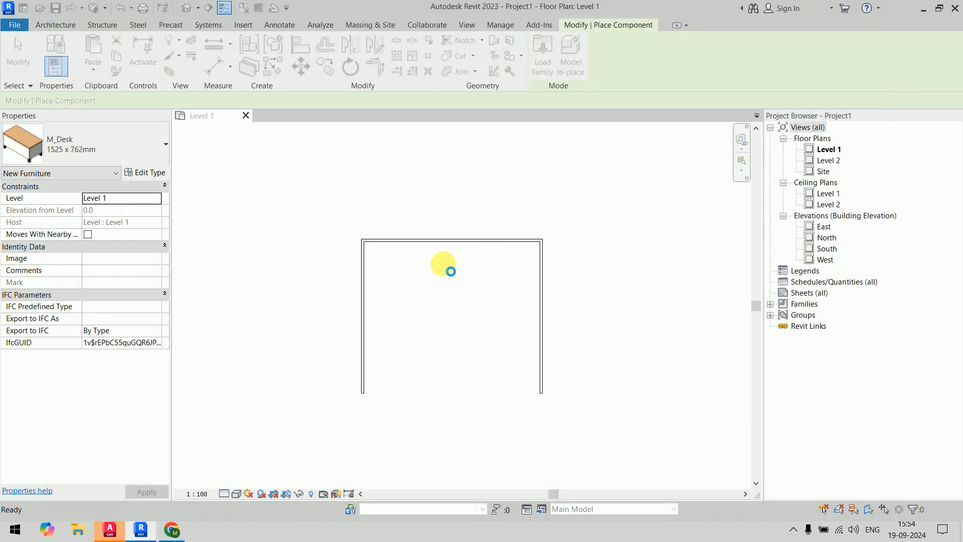
pyautogui.scroll(4, 443, 260)
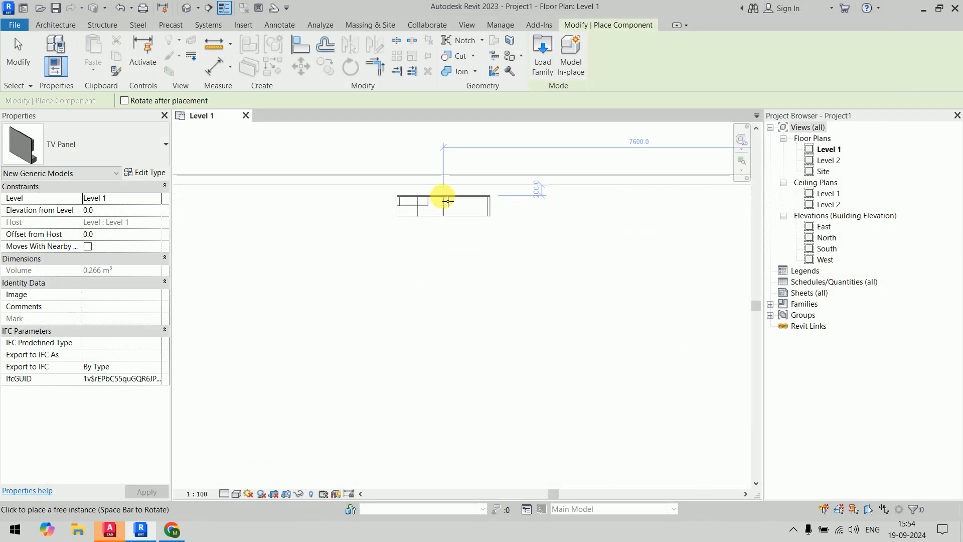
pyautogui.press('Escape')
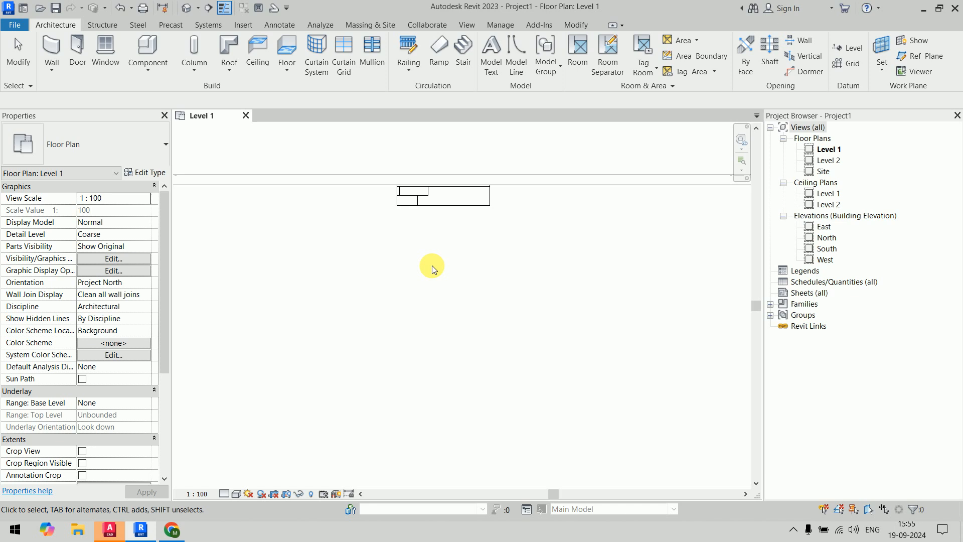
# Step: Check the placed TV panel in 3D and set its elevation from Level 1 to 900 mm in the South elevation
pyautogui.click(186, 9)
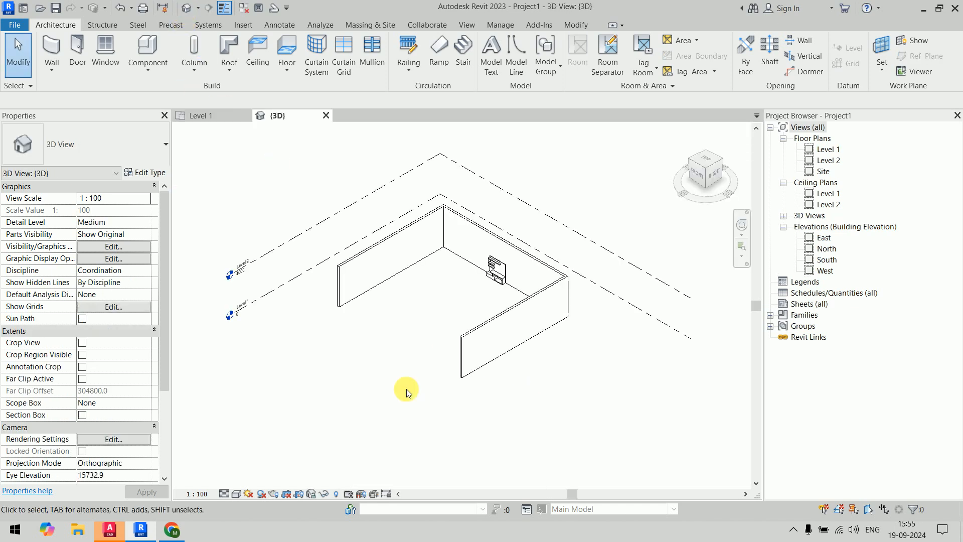
pyautogui.keyDown('shift'); pyautogui.moveTo(400, 389); pyautogui.dragTo(521, 312, button='middle'); pyautogui.keyUp('shift')
pyautogui.scroll(4, 430, 316)
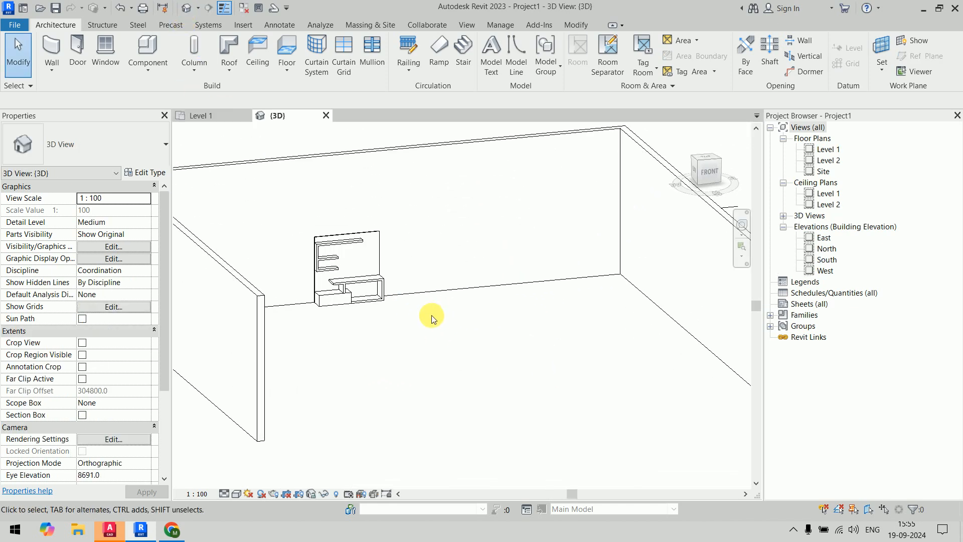
pyautogui.doubleClick(824, 260)
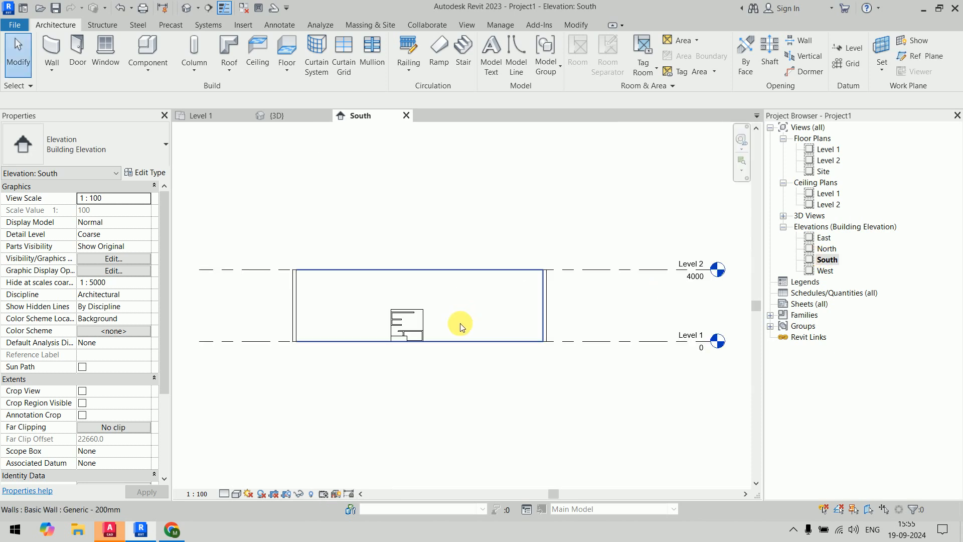
pyautogui.click(419, 324)
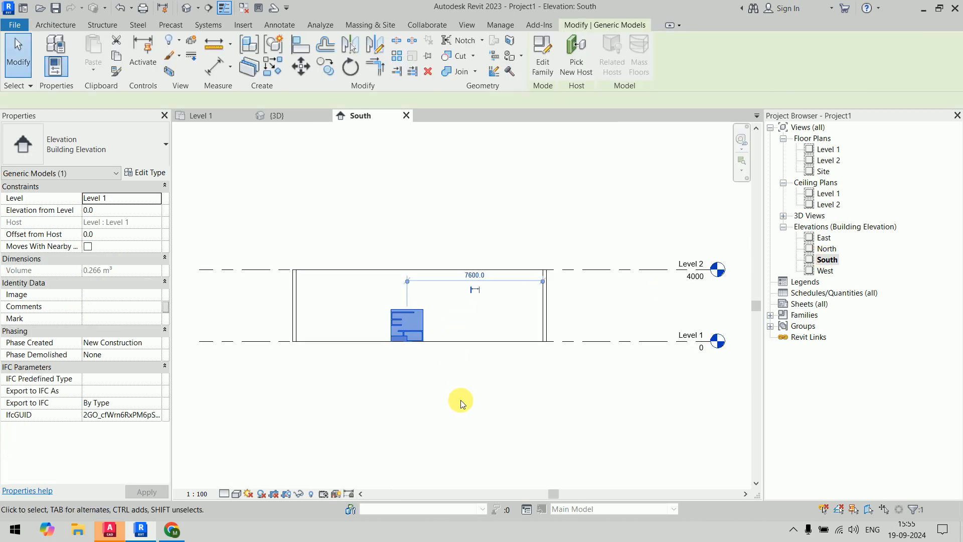
pyautogui.click(117, 214)
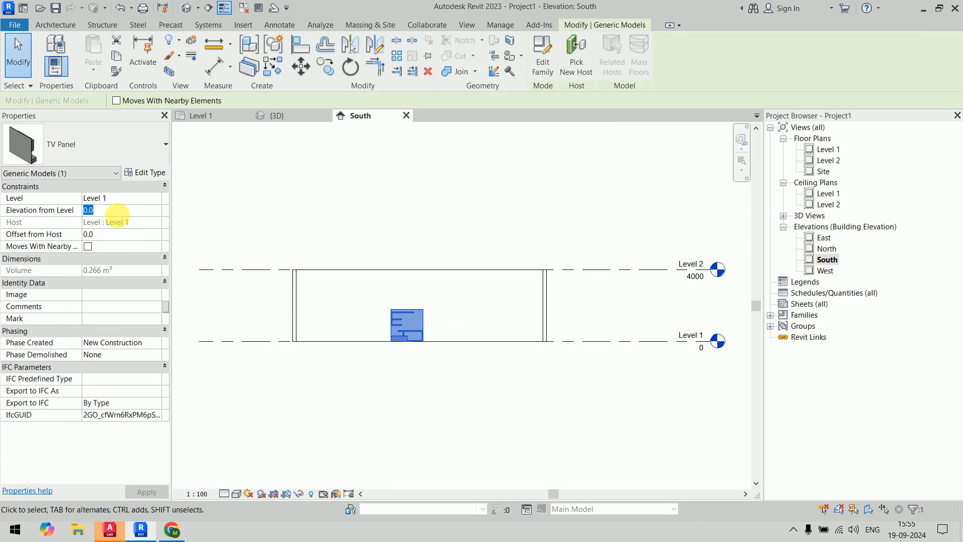
pyautogui.press('Return')
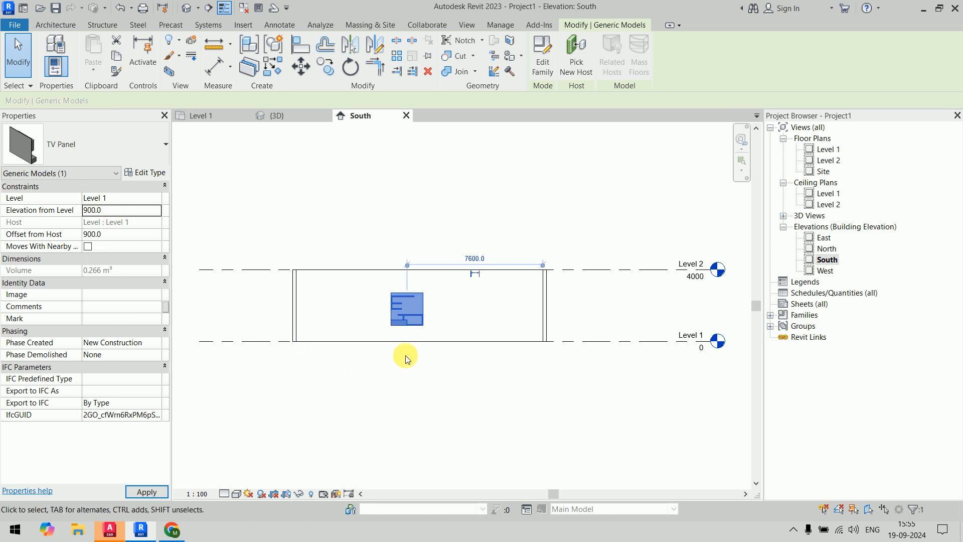
# Step: Set the South elevation to Fine detail level and the Shaded visual style
pyautogui.press('Escape')
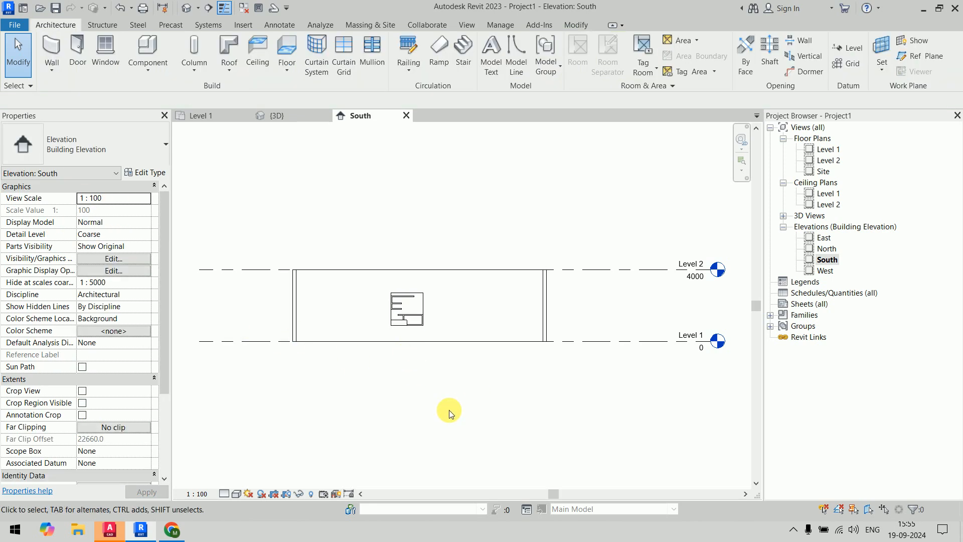
pyautogui.click(223, 494)
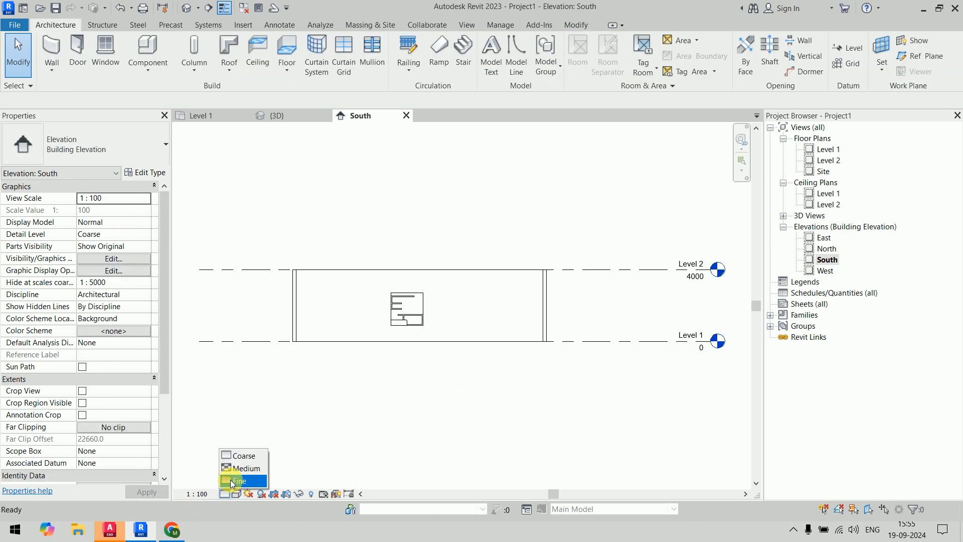
pyautogui.click(247, 477)
pyautogui.click(237, 494)
pyautogui.click(252, 454)
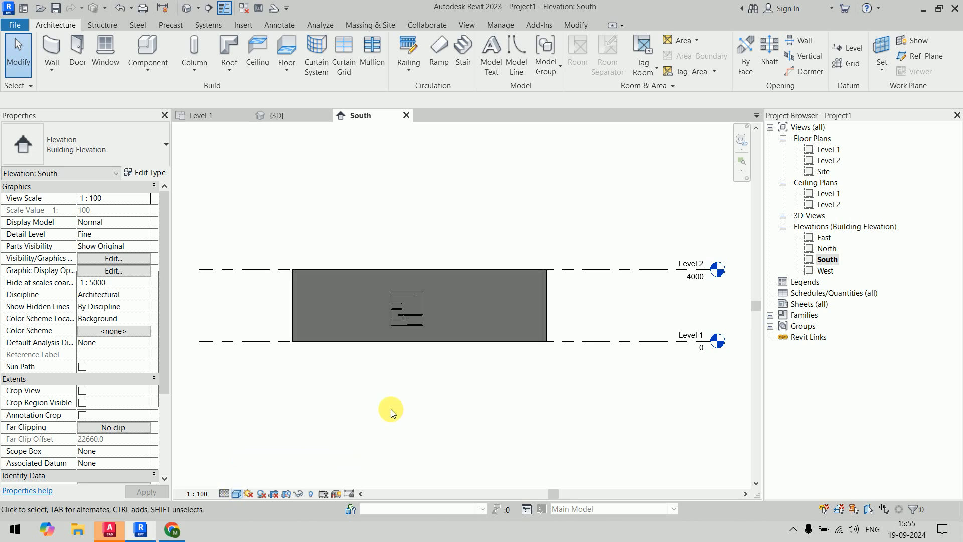
# Step: Set the 3D view to Fine detail level and the Realistic visual style, focused on the TV panel
pyautogui.click(276, 115)
pyautogui.scroll(3, 426, 316)
pyautogui.keyDown('shift'); pyautogui.moveTo(450, 359); pyautogui.dragTo(269, 491, button='middle'); pyautogui.keyUp('shift')
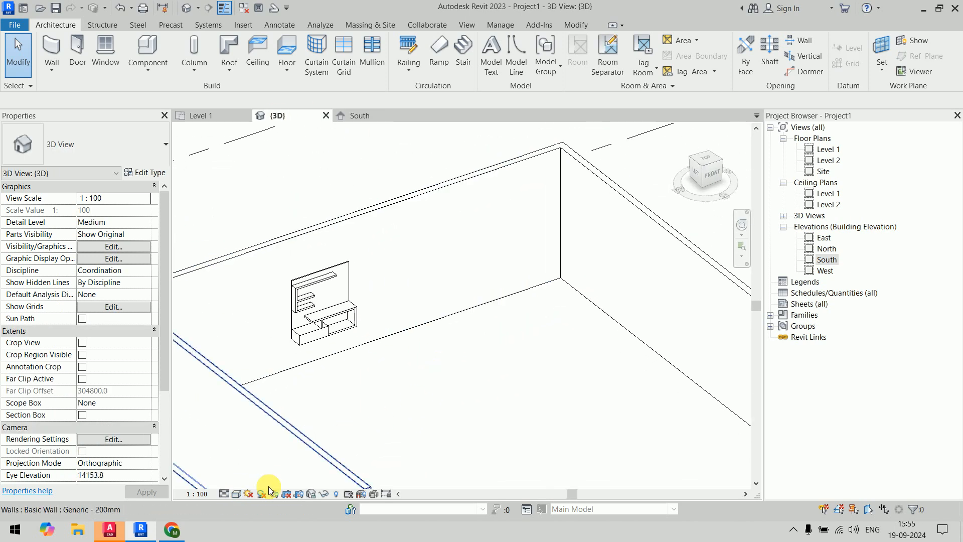
pyautogui.click(223, 493)
pyautogui.click(245, 476)
pyautogui.click(236, 494)
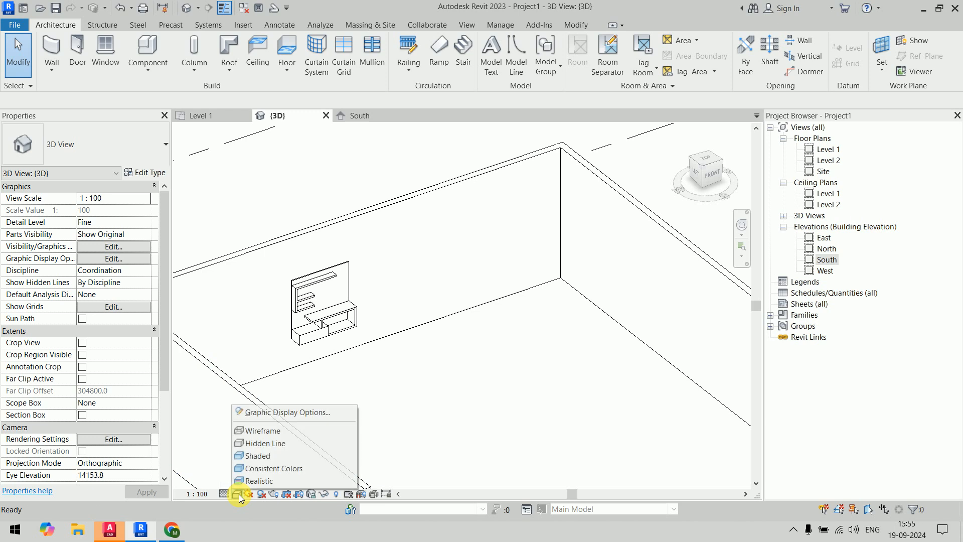
pyautogui.click(276, 482)
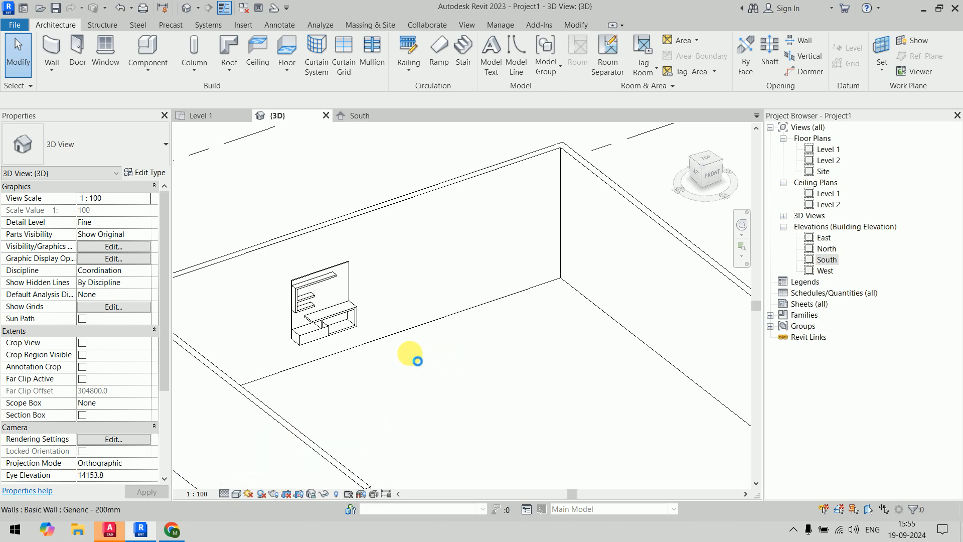
pyautogui.scroll(4, 401, 371)
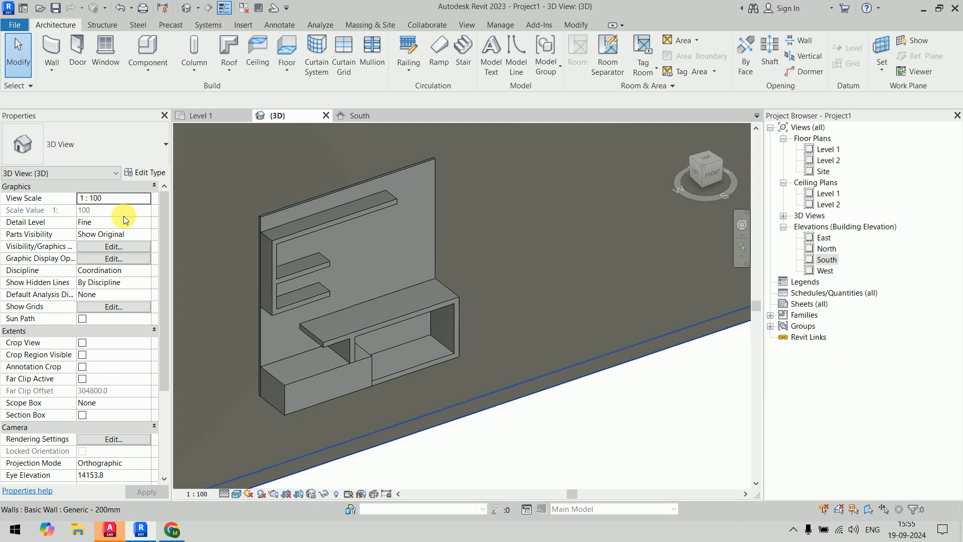
# Step: Assign the Wood Sheathing, Chipboard material to the M1 parameter in the TV panel's type properties
pyautogui.click(323, 288)
pyautogui.click(136, 172)
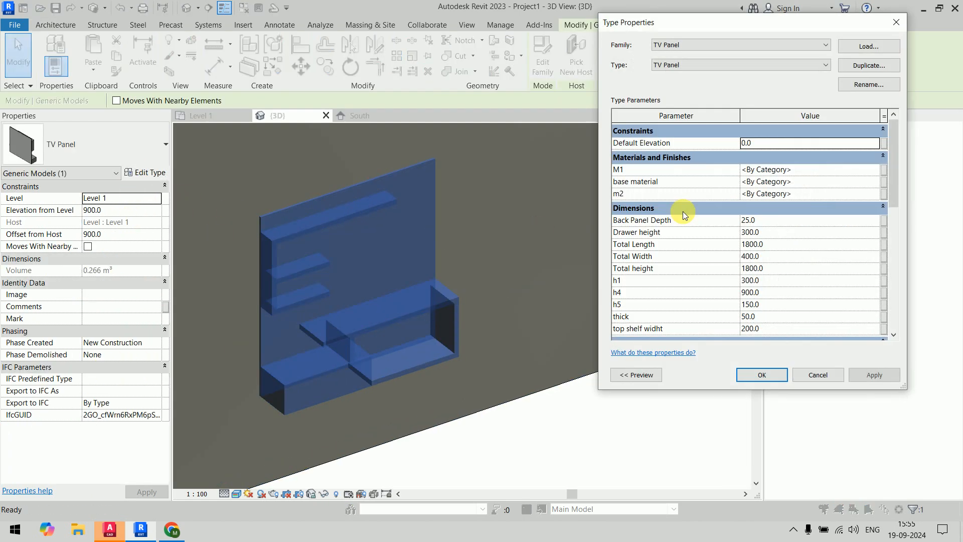
pyautogui.click(878, 173)
pyautogui.click(875, 170)
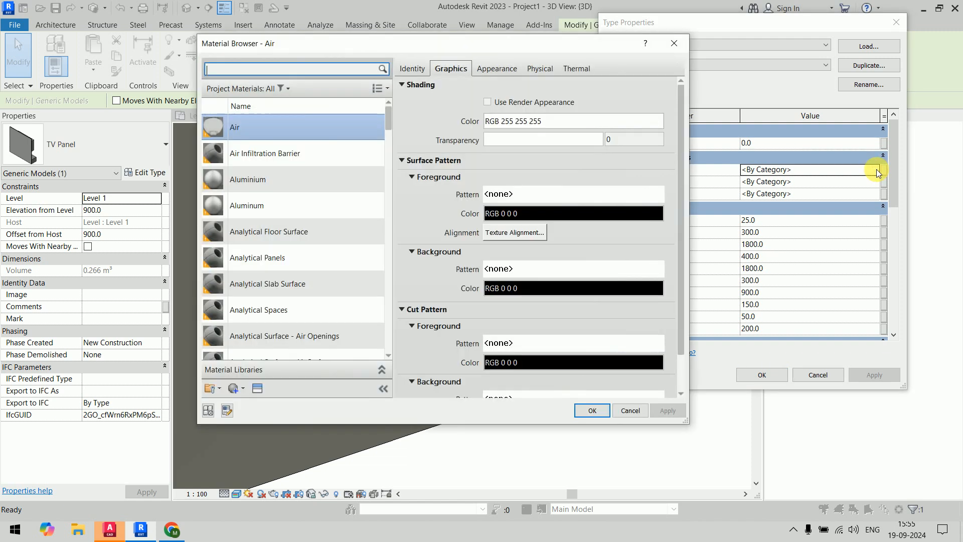
pyautogui.moveTo(386, 124); pyautogui.dragTo(388, 355)
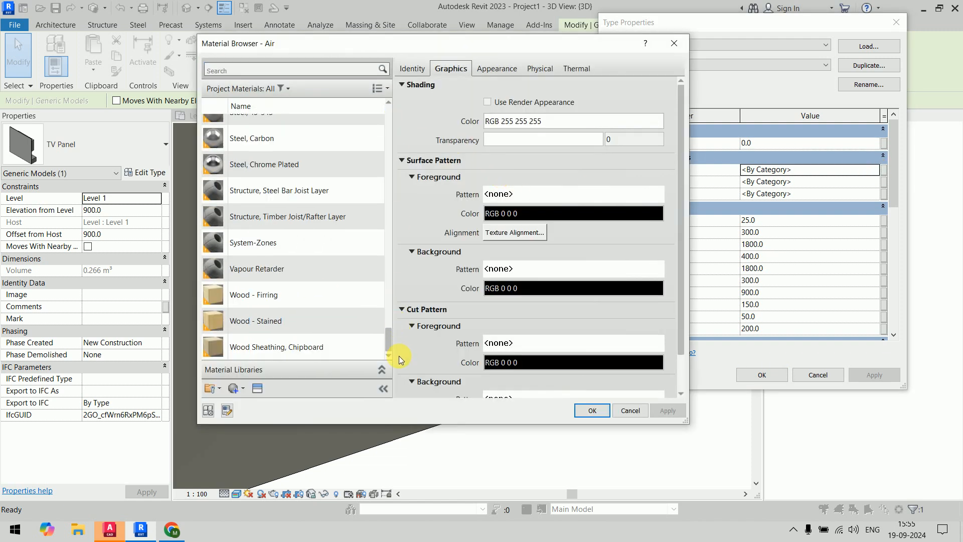
pyautogui.click(290, 348)
pyautogui.click(289, 348)
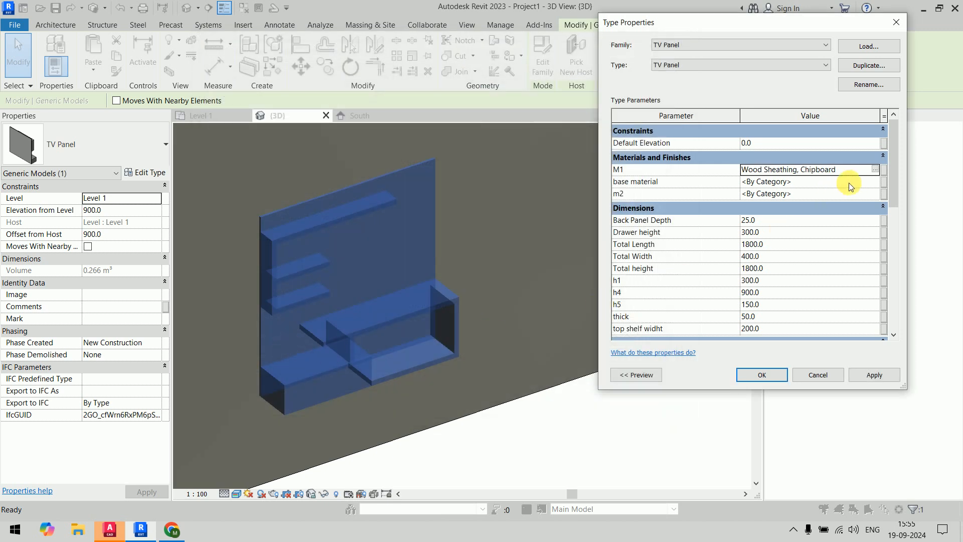
# Step: Create a new material for the base material parameter and name it "ad"
pyautogui.click(867, 183)
pyautogui.click(875, 182)
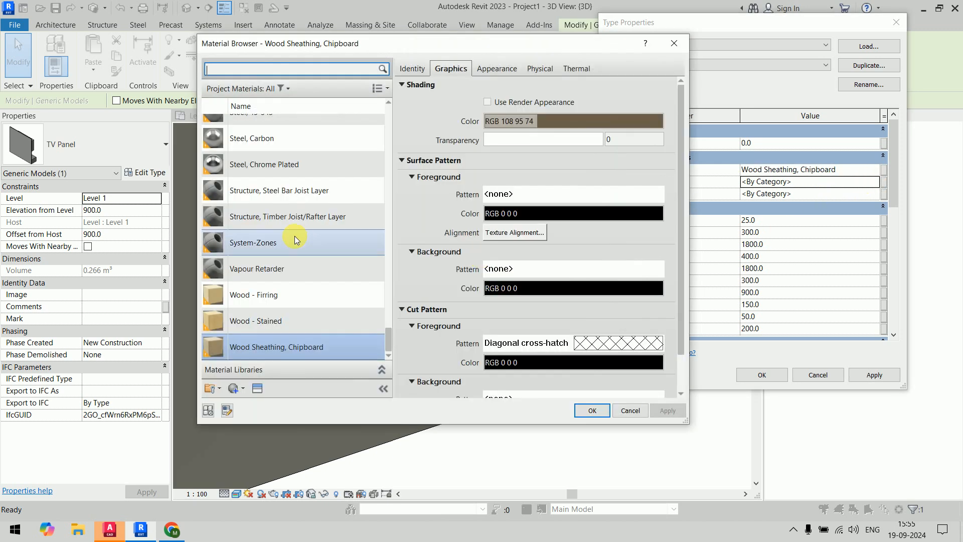
pyautogui.click(241, 389)
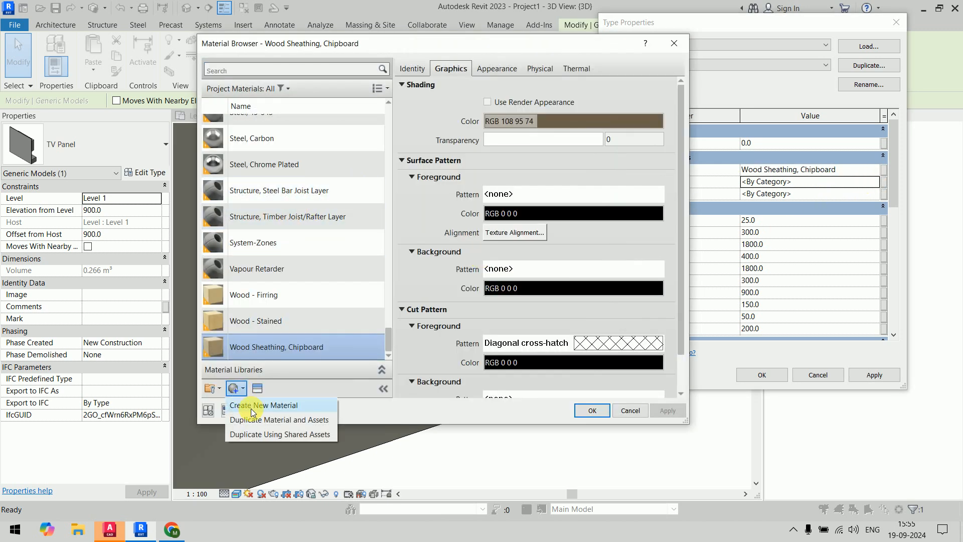
pyautogui.click(260, 405)
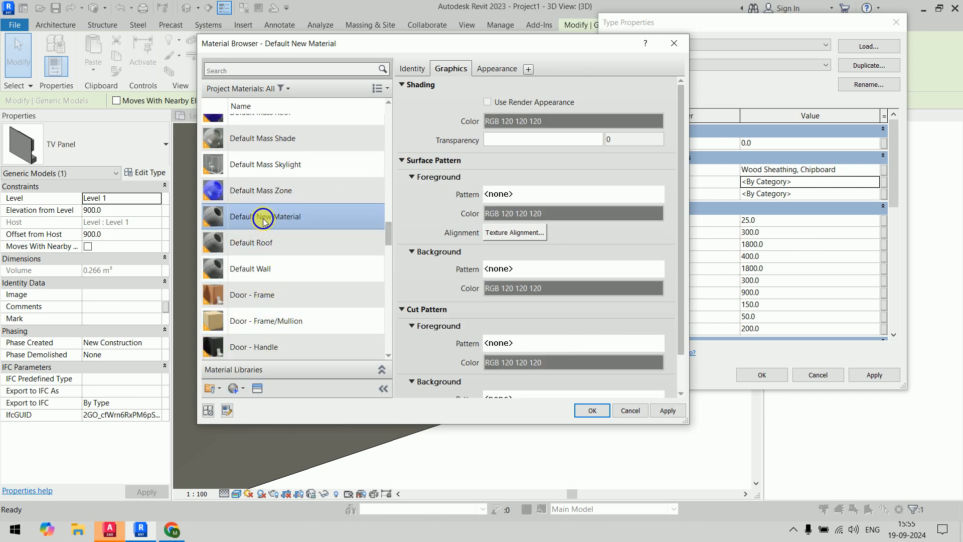
pyautogui.rightClick(262, 217)
pyautogui.click(297, 264)
pyautogui.write('ad')
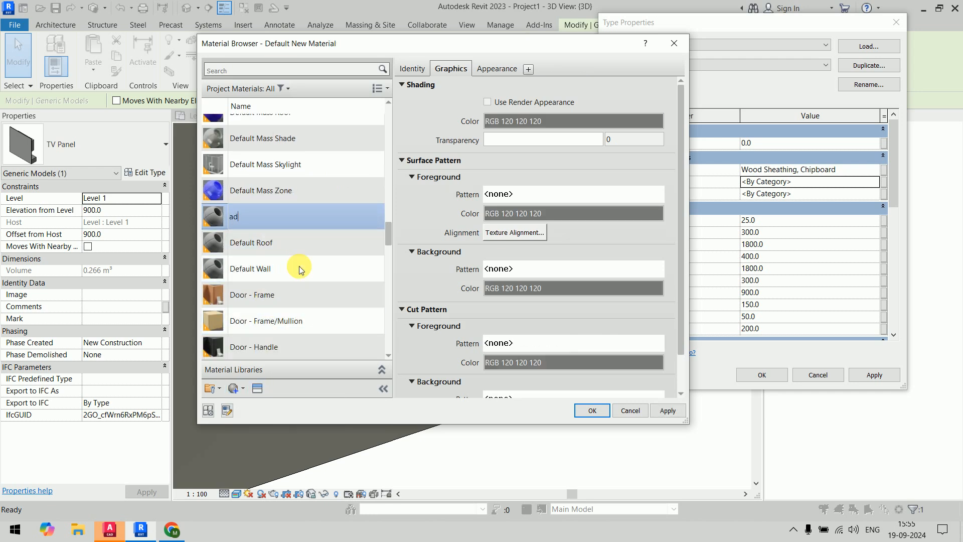
pyautogui.press('Return')
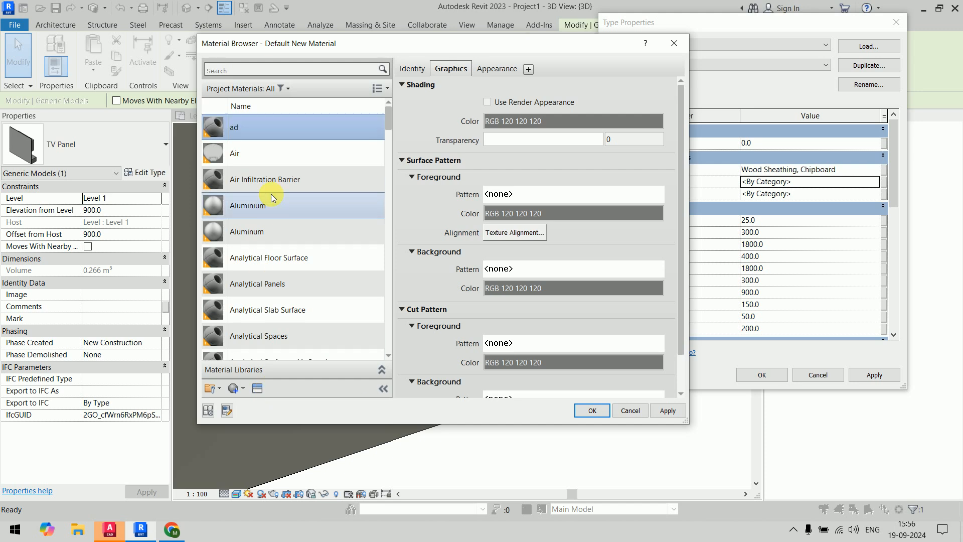
# Step: Give the ad material the Ice White appearance from the Ceramic Porcelain library and assign it to base material
pyautogui.click(258, 388)
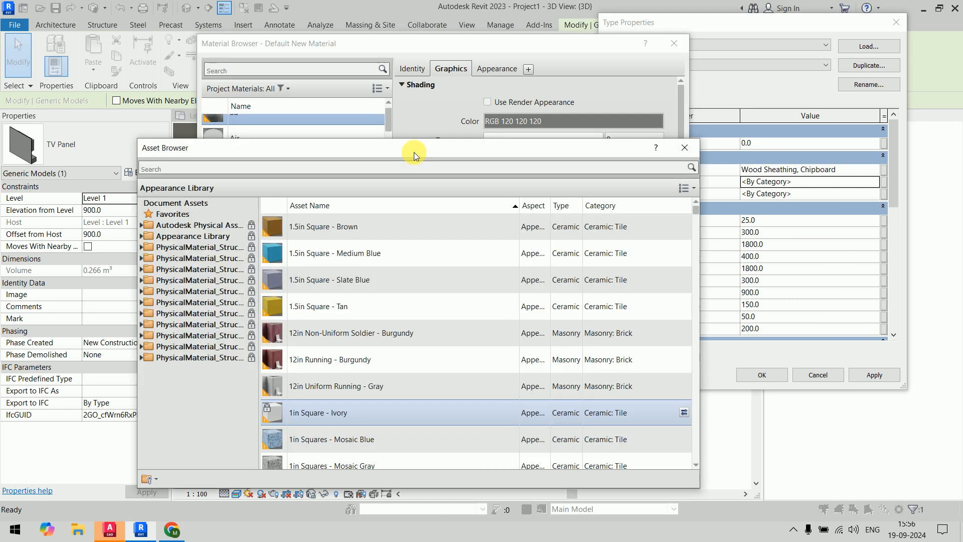
pyautogui.moveTo(414, 152); pyautogui.dragTo(730, 41)
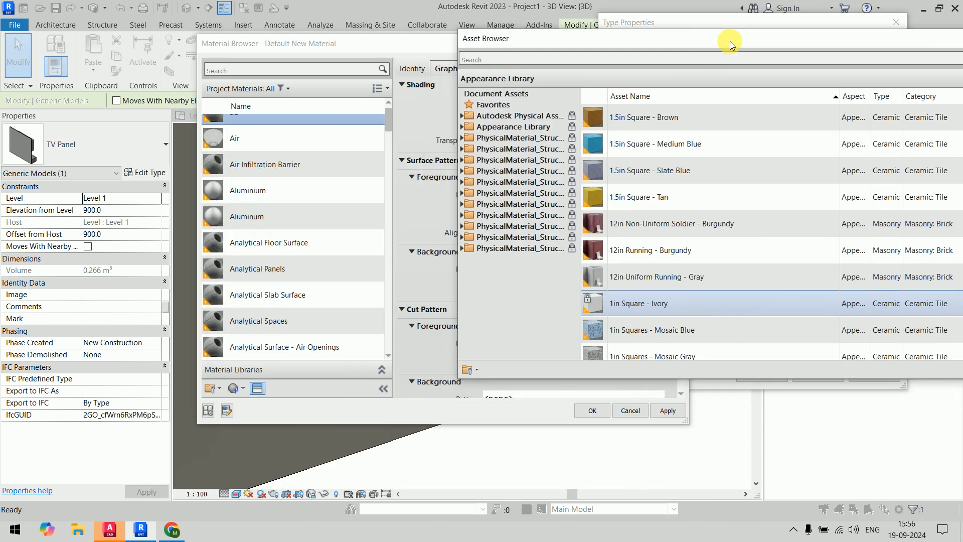
pyautogui.click(462, 127)
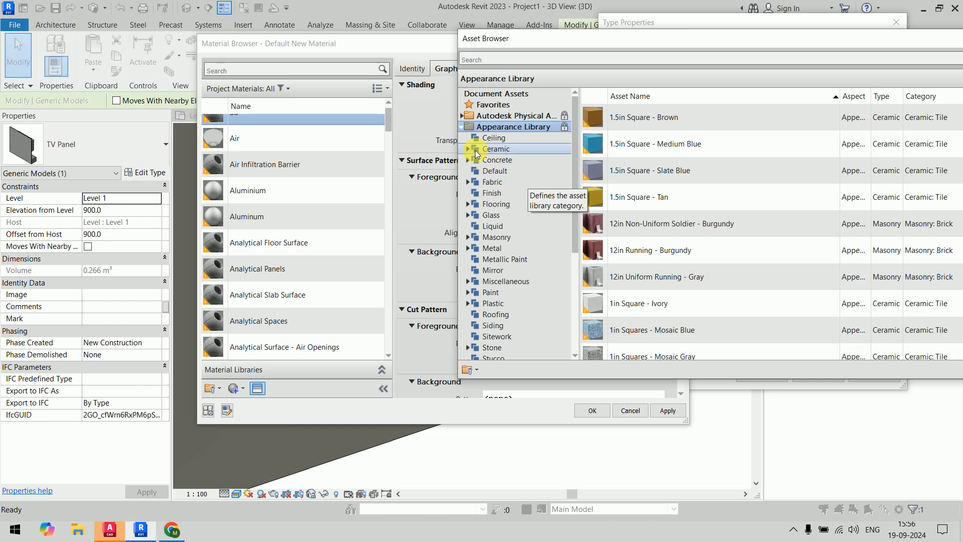
pyautogui.click(468, 150)
pyautogui.click(506, 169)
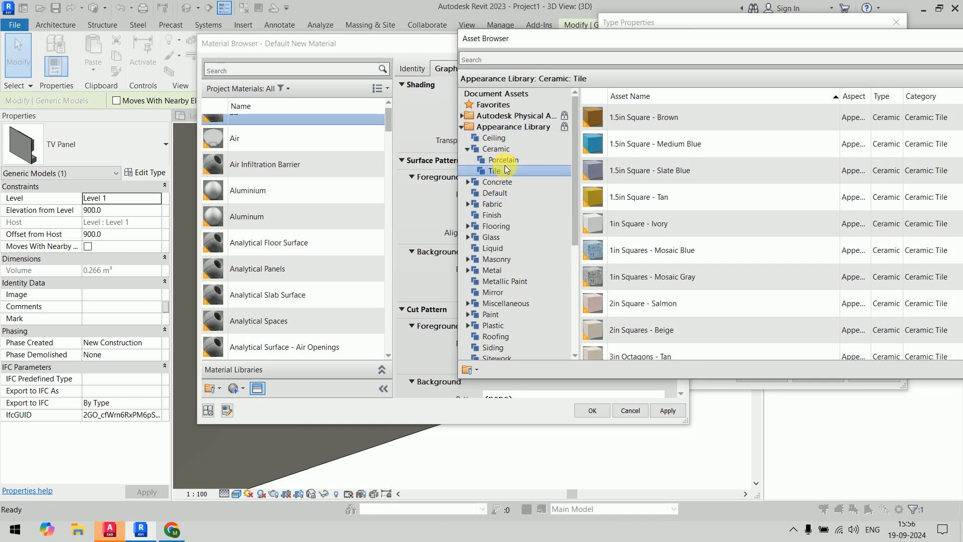
pyautogui.click(511, 160)
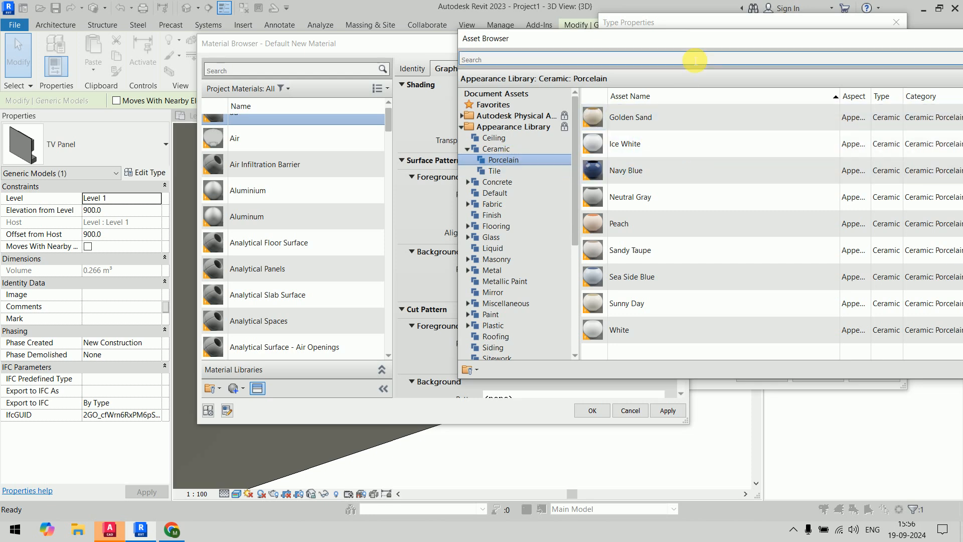
pyautogui.moveTo(682, 47); pyautogui.dragTo(454, 111)
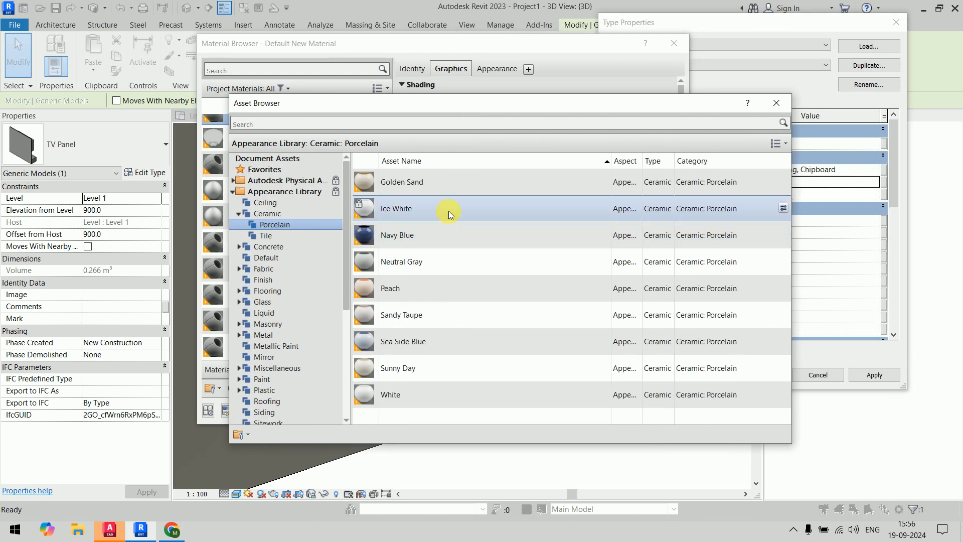
pyautogui.click(783, 208)
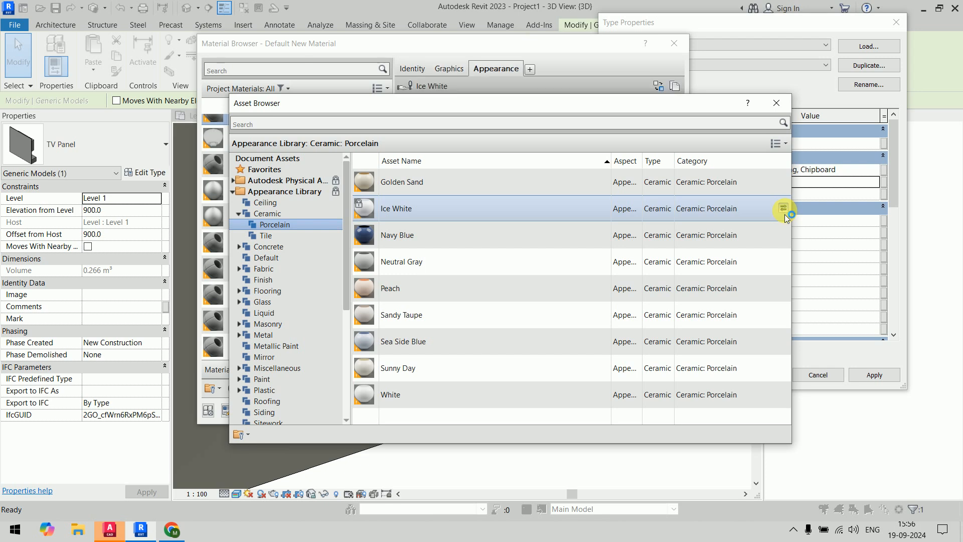
pyautogui.click(775, 103)
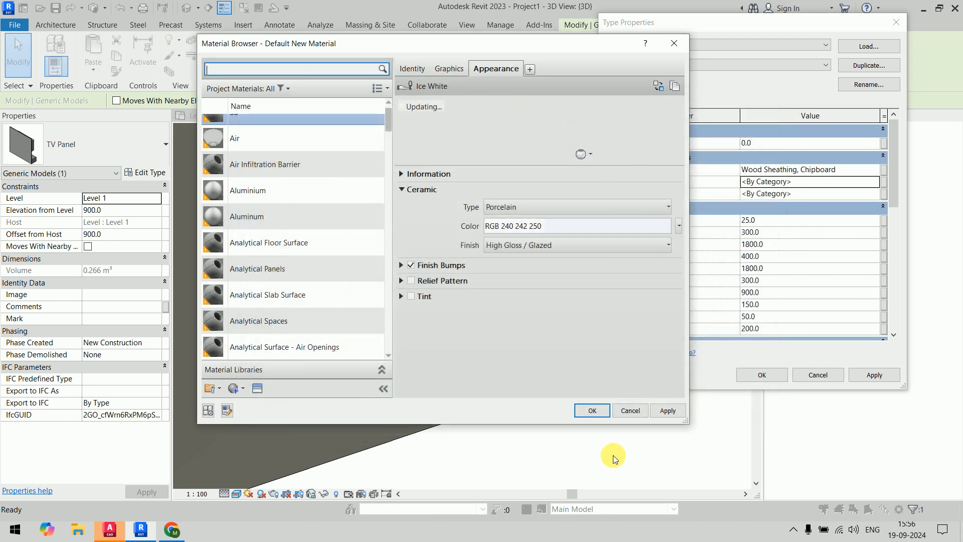
pyautogui.click(593, 410)
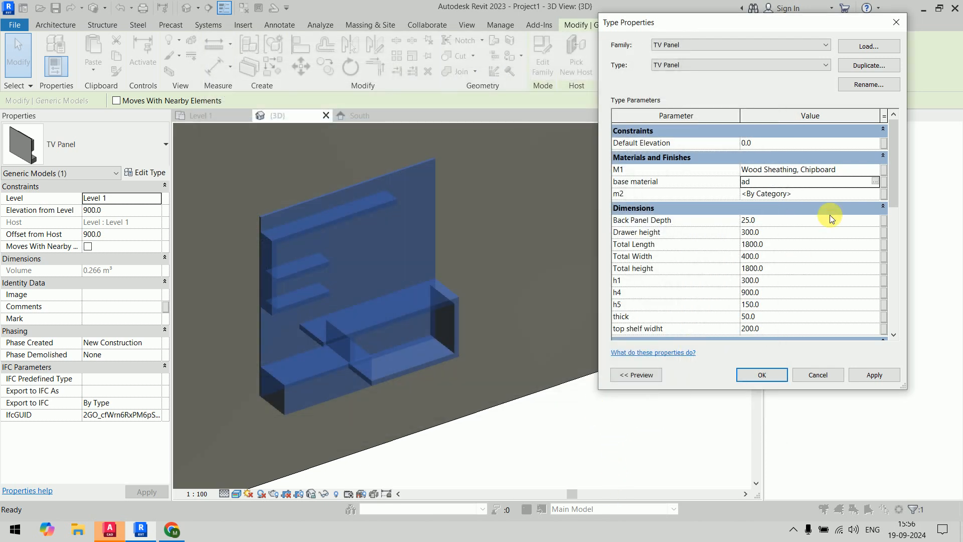
# Step: Assign the Plastic material to the m2 parameter and accept the TV panel's type changes
pyautogui.click(824, 194)
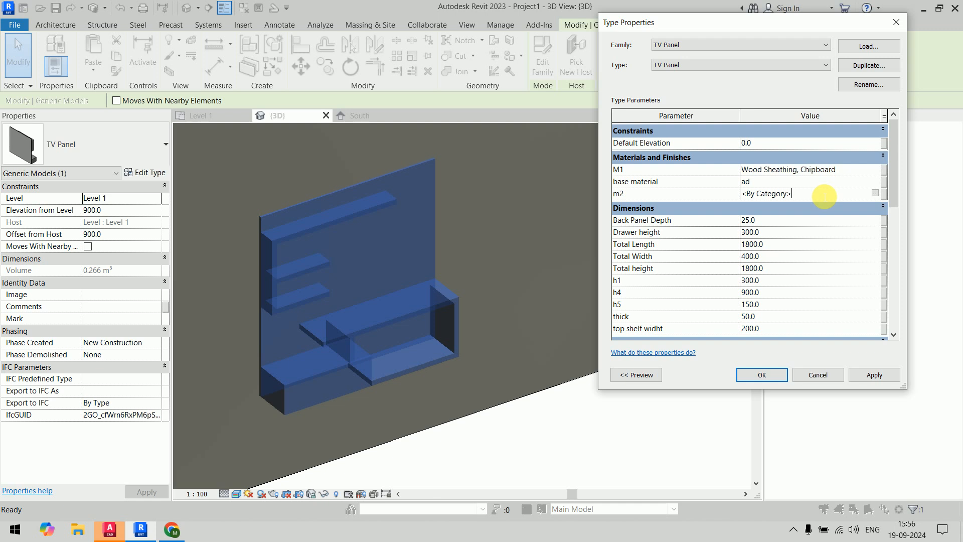
pyautogui.click(875, 193)
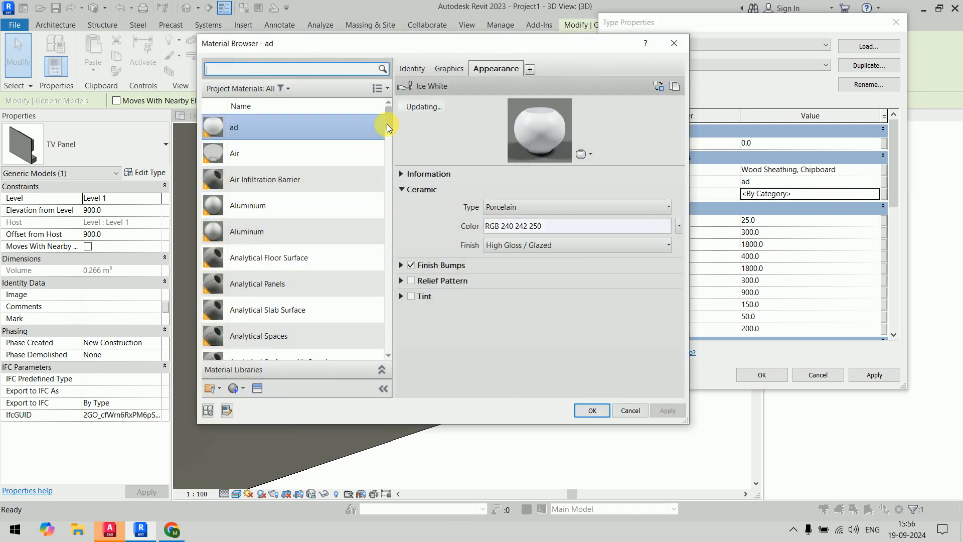
pyautogui.moveTo(386, 124); pyautogui.dragTo(389, 304)
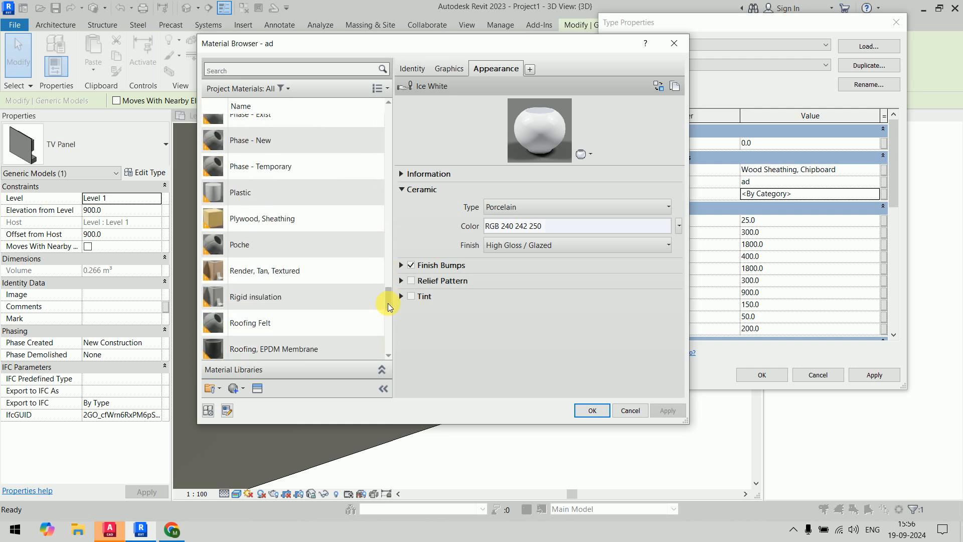
pyautogui.click(271, 193)
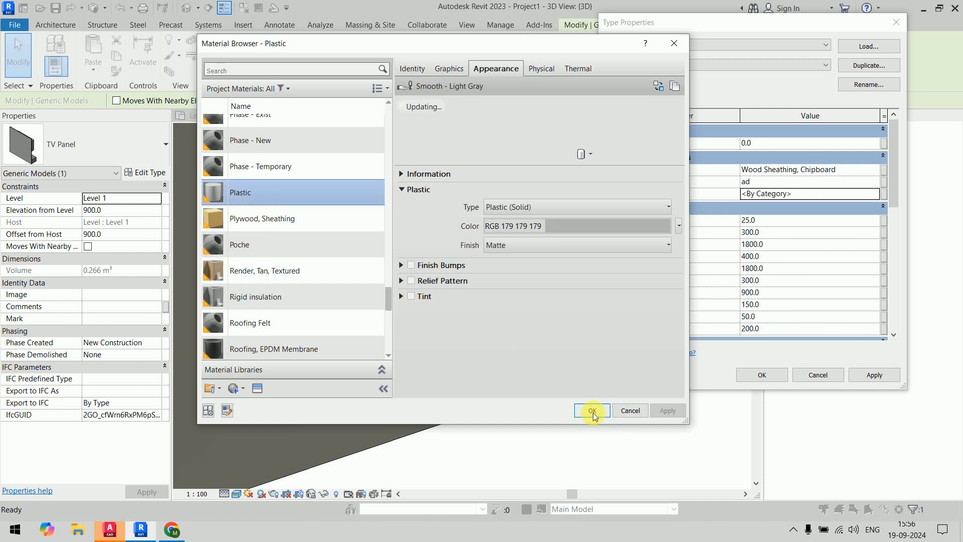
pyautogui.click(591, 410)
pyautogui.click(750, 379)
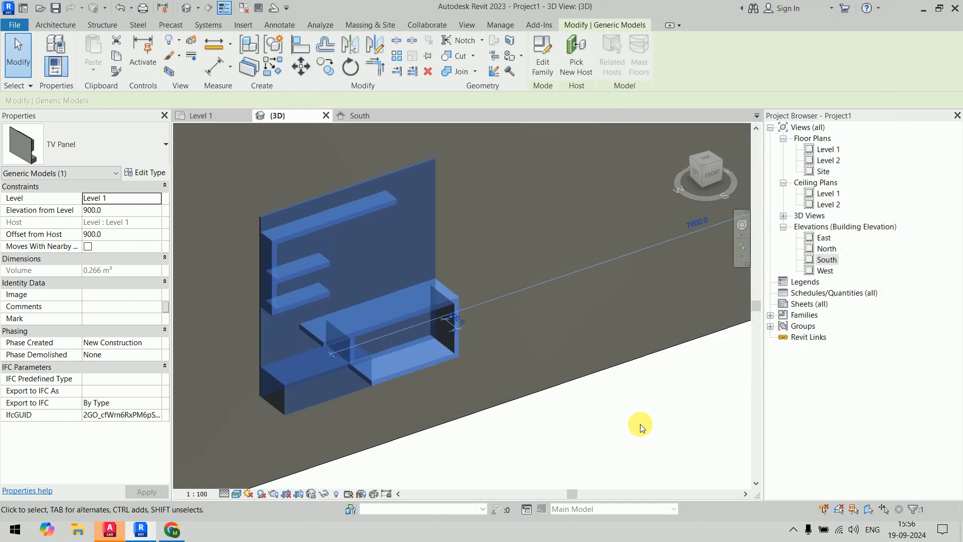
pyautogui.click(638, 412)
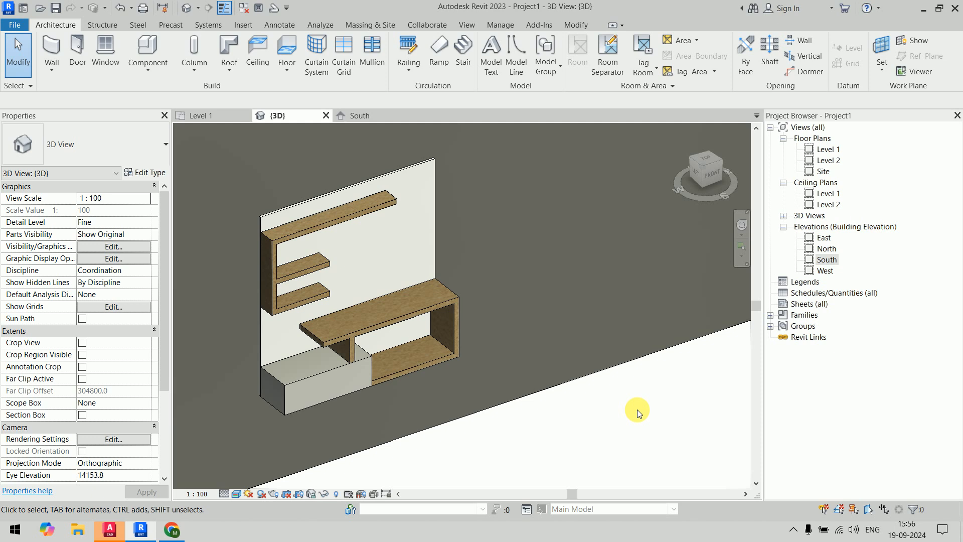
# Step: Examine the TV panel's applied materials from several angles in 3D
pyautogui.keyDown('shift'); pyautogui.moveTo(574, 419); pyautogui.dragTo(469, 449, button='middle'); pyautogui.keyUp('shift')
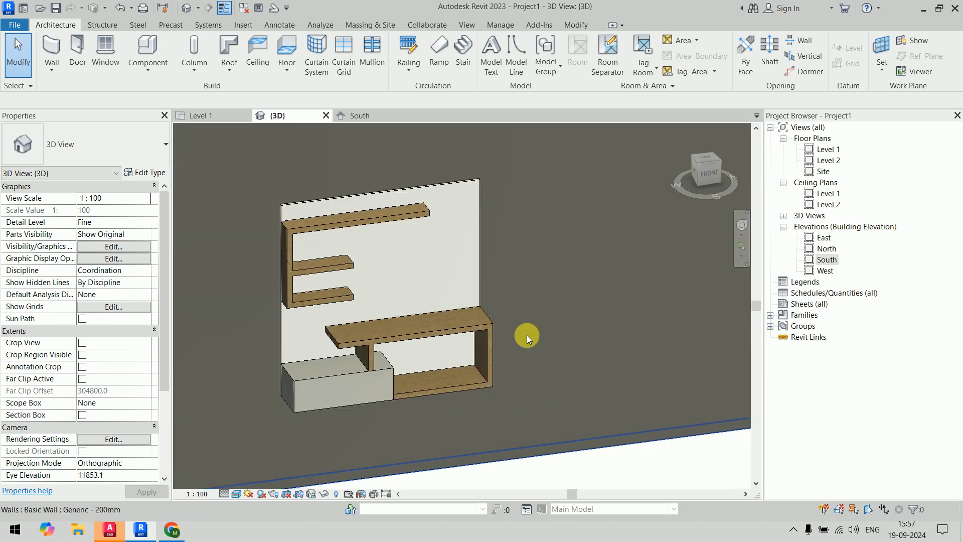
pyautogui.click(492, 289)
pyautogui.keyDown('shift'); pyautogui.moveTo(522, 357); pyautogui.dragTo(574, 441, button='middle'); pyautogui.keyUp('shift')
pyautogui.click(600, 478)
pyautogui.keyDown('shift'); pyautogui.moveTo(600, 477); pyautogui.dragTo(545, 474, button='middle'); pyautogui.keyUp('shift')
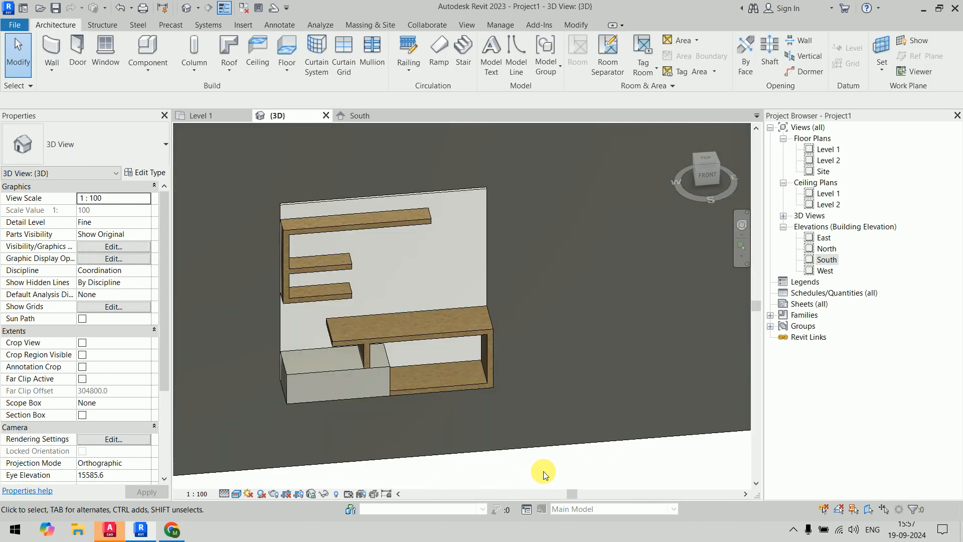